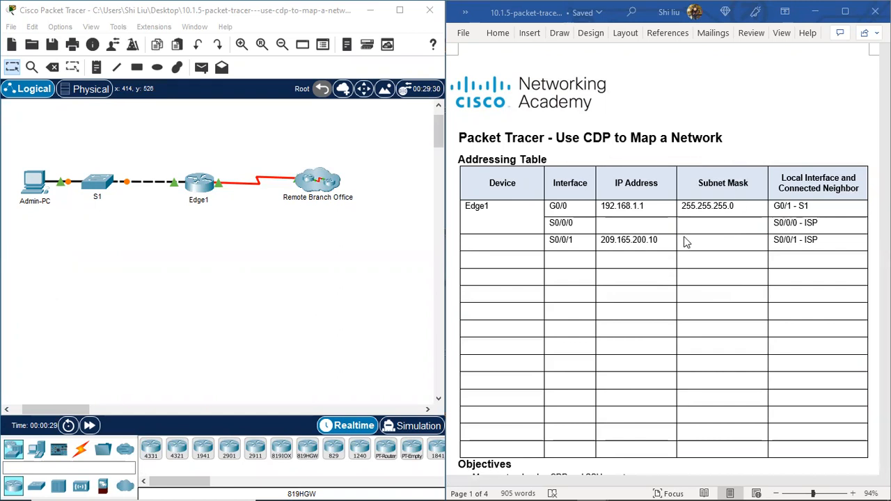
Step: Read the lab document's Addressing Table, objectives, scenario and Part 1 instructions on SSH remote access
{"action": "scroll", "coordinate": [634, 313], "scroll_direction": "down", "scroll_amount": 1}
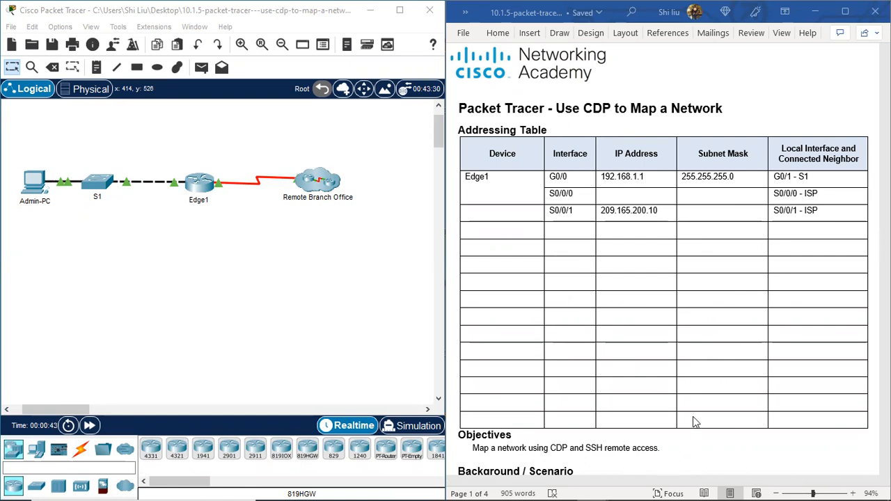
{"action": "scroll", "coordinate": [724, 350], "scroll_direction": "down", "scroll_amount": 5}
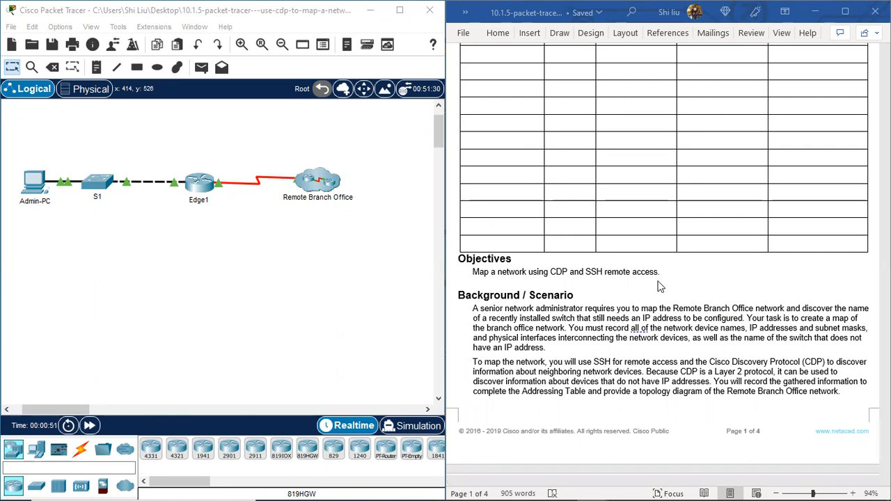
{"action": "scroll", "coordinate": [661, 285], "scroll_direction": "down", "scroll_amount": 3}
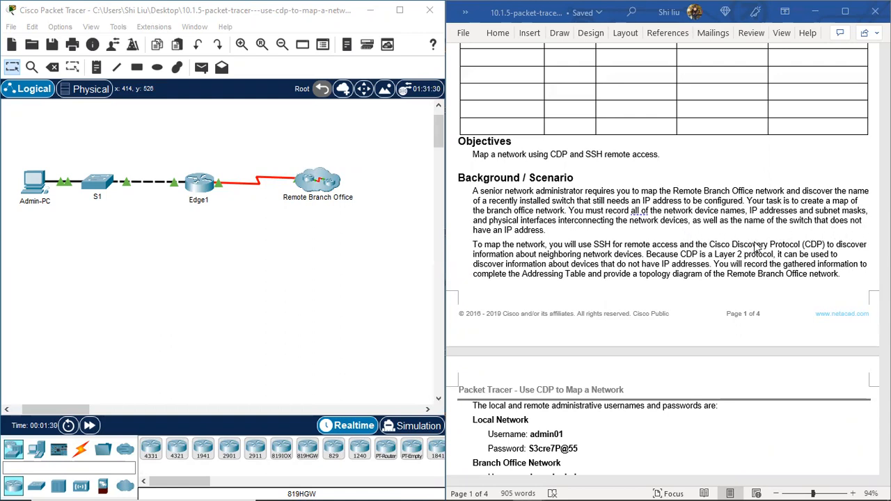
{"action": "scroll", "coordinate": [619, 238], "scroll_direction": "down", "scroll_amount": 2}
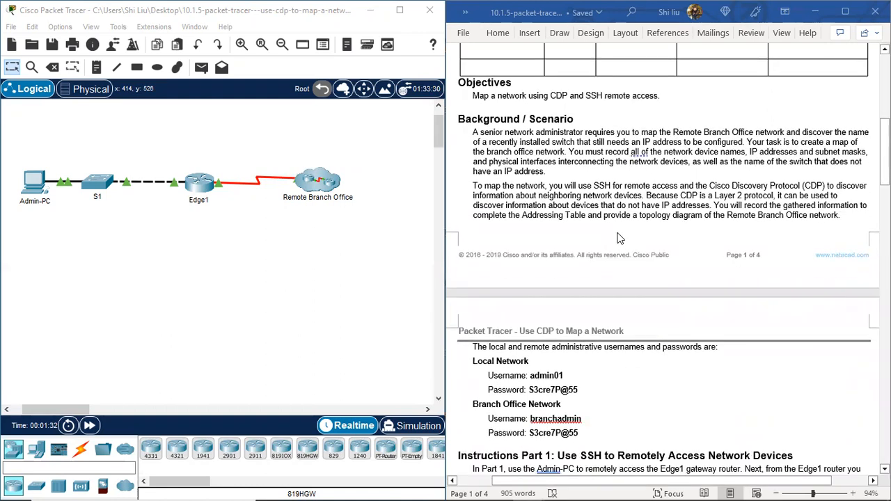
{"action": "scroll", "coordinate": [602, 225], "scroll_direction": "down", "scroll_amount": 1}
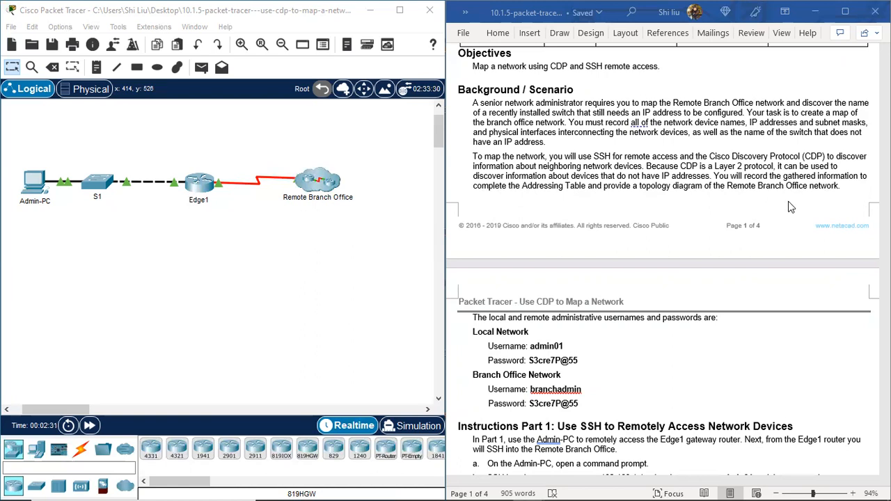
{"action": "scroll", "coordinate": [818, 187], "scroll_direction": "down", "scroll_amount": 5}
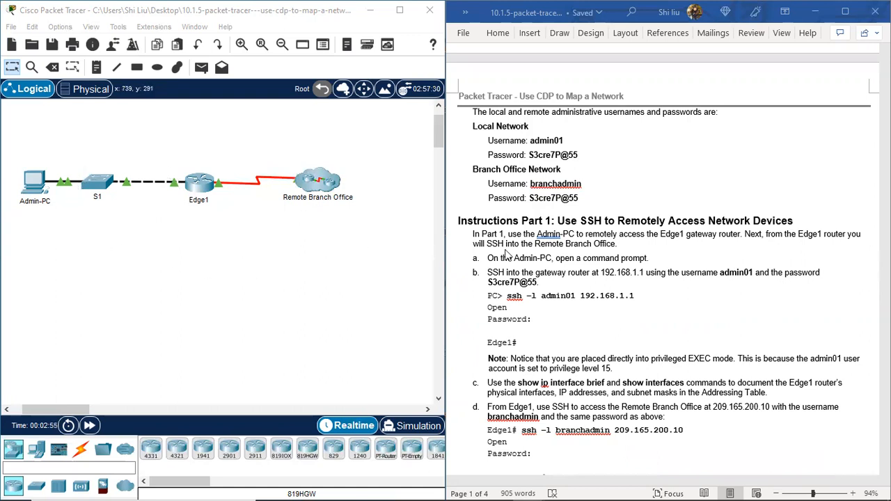
{"action": "scroll", "coordinate": [537, 243], "scroll_direction": "down", "scroll_amount": 1}
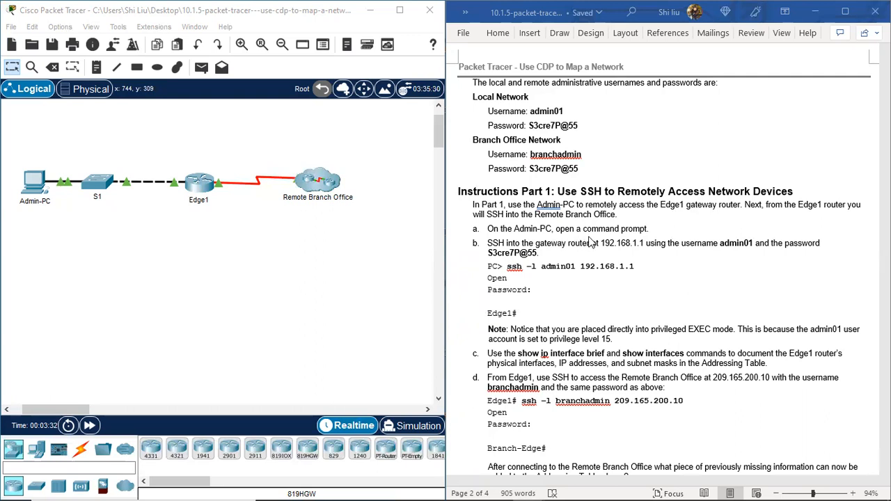
Step: Open the Command Prompt on Admin-PC and place its window beside the lab instructions
{"action": "left_click", "coordinate": [31, 187]}
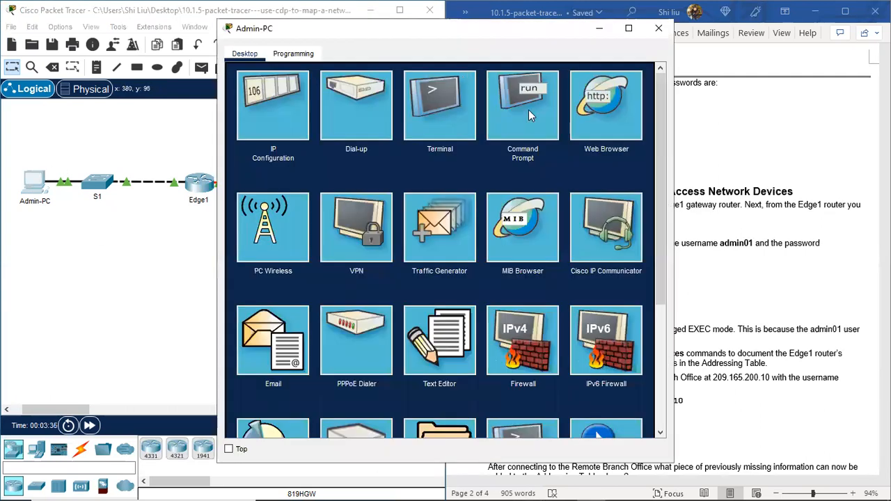
{"action": "left_click", "coordinate": [532, 97]}
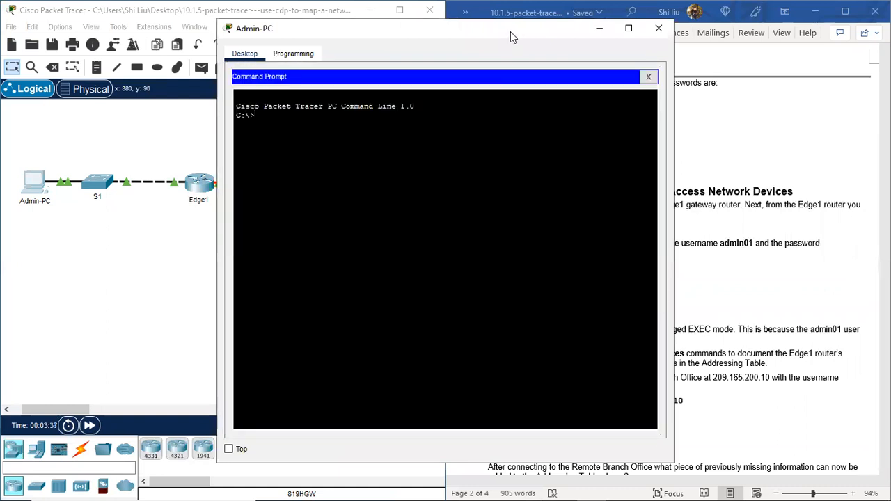
{"action": "left_click_drag", "start_coordinate": [510, 31], "coordinate": [298, 29]}
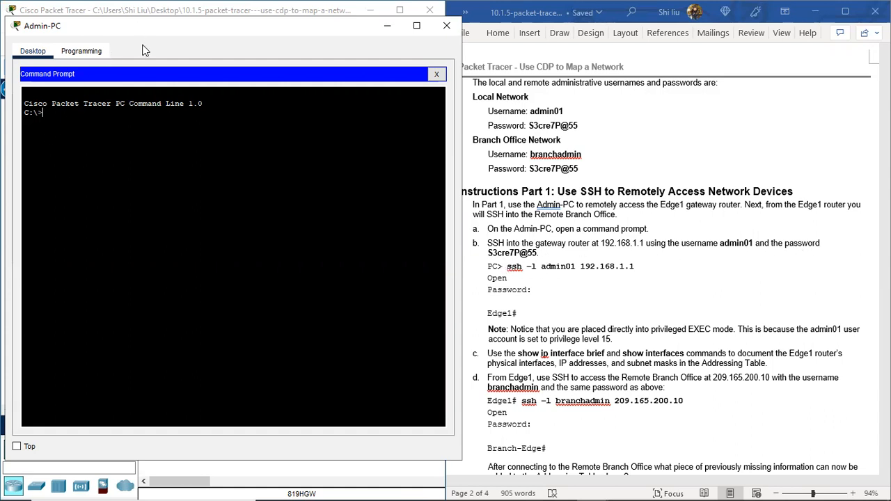
{"action": "left_click_drag", "start_coordinate": [143, 28], "coordinate": [159, 264]}
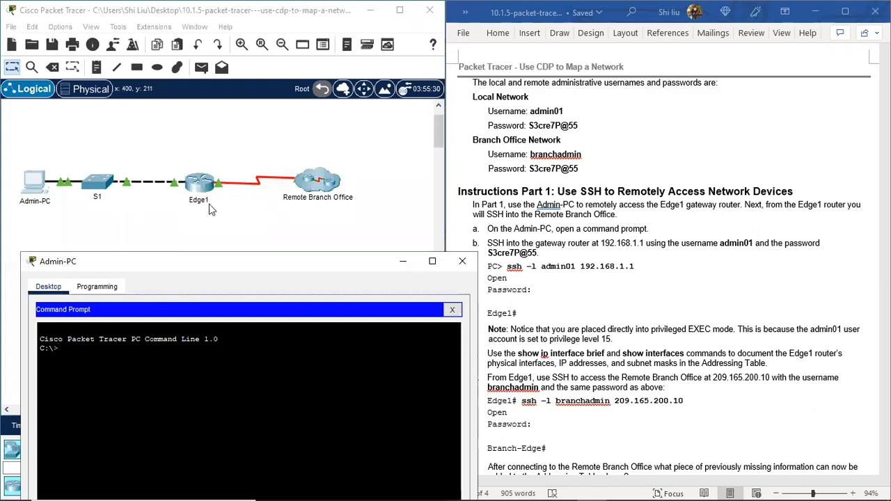
{"action": "left_click_drag", "start_coordinate": [247, 261], "coordinate": [226, 143]}
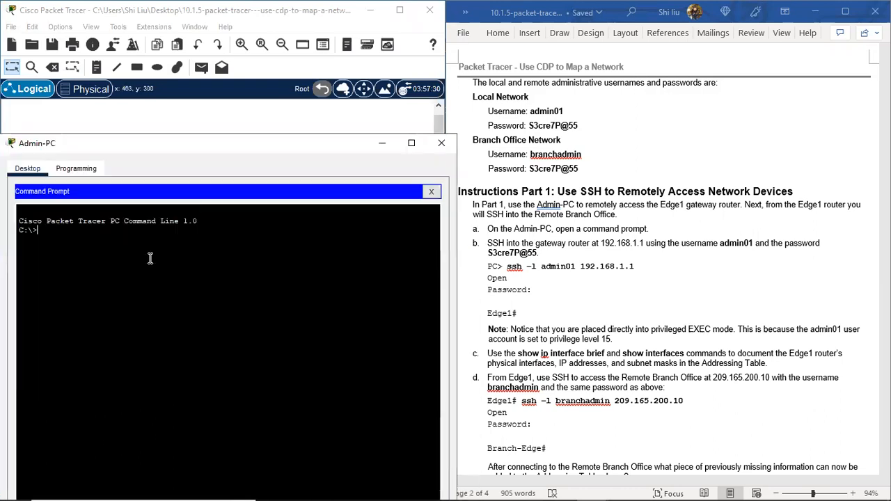
Step: Connect to the gateway router with ssh -l admin01 192.168.1.1 and enter the account password
{"action": "type", "text": "ssh -l a"}
{"action": "type", "text": "dmin"}
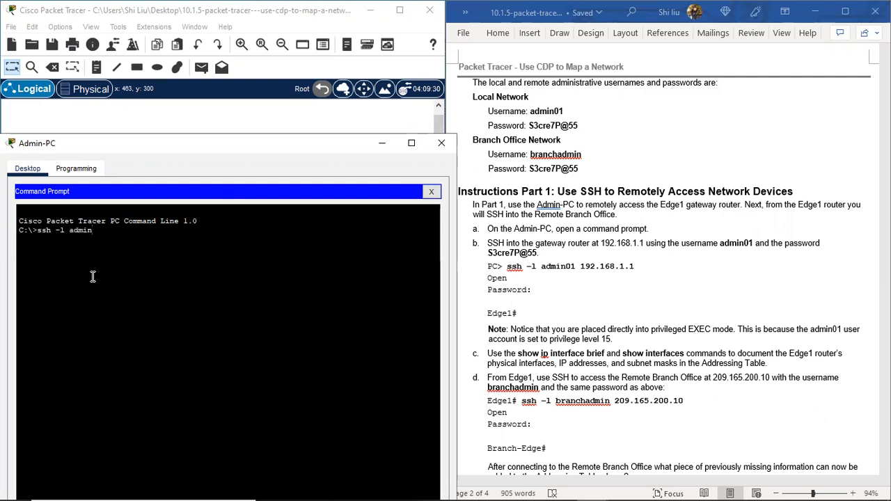
{"action": "type", "text": "01 192.168.1.1"}
{"action": "key", "text": "Return"}
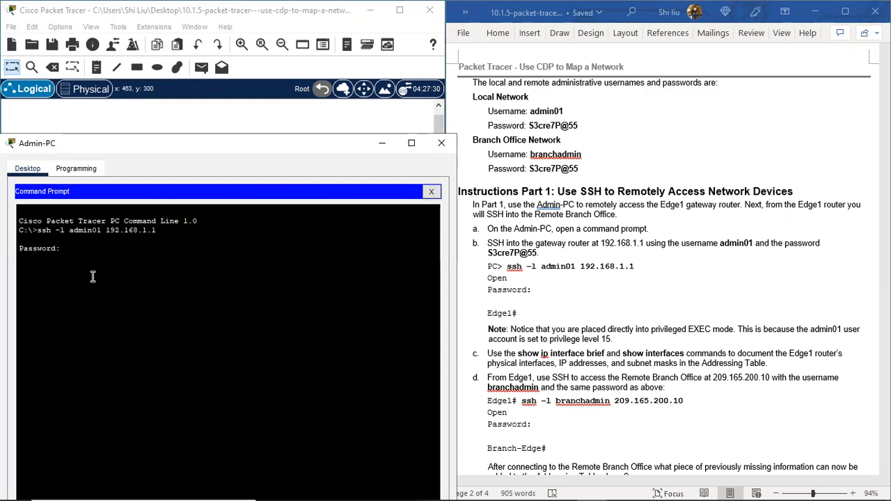
{"action": "key", "text": "Return"}
Step: Check Edge1 in the topology against the router prompt, and review instruction c and the Addressing Table in the document
{"action": "left_click_drag", "start_coordinate": [246, 149], "coordinate": [250, 241]}
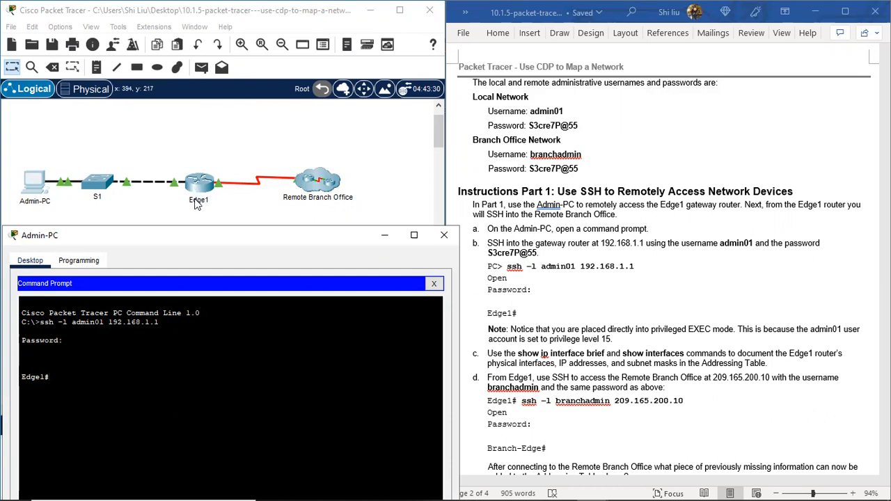
{"action": "left_click_drag", "start_coordinate": [141, 238], "coordinate": [124, 65]}
{"action": "scroll", "coordinate": [575, 356], "scroll_direction": "down", "scroll_amount": 2}
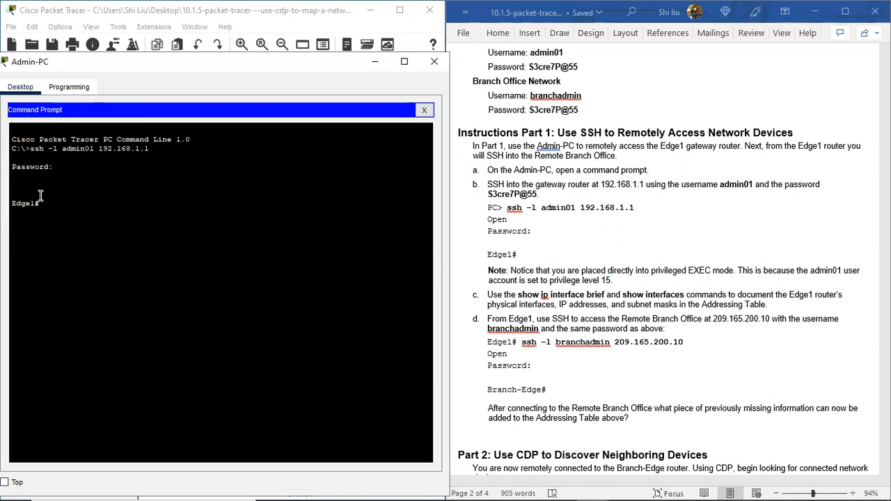
{"action": "left_click_drag", "start_coordinate": [12, 203], "coordinate": [33, 207]}
{"action": "scroll", "coordinate": [544, 300], "scroll_direction": "down", "scroll_amount": 1}
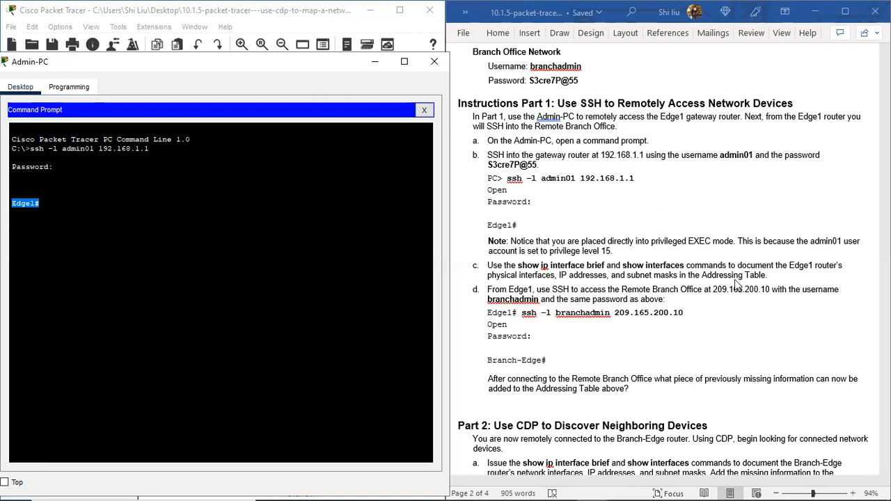
{"action": "left_click", "coordinate": [490, 270]}
{"action": "left_click_drag", "start_coordinate": [551, 266], "coordinate": [684, 266]}
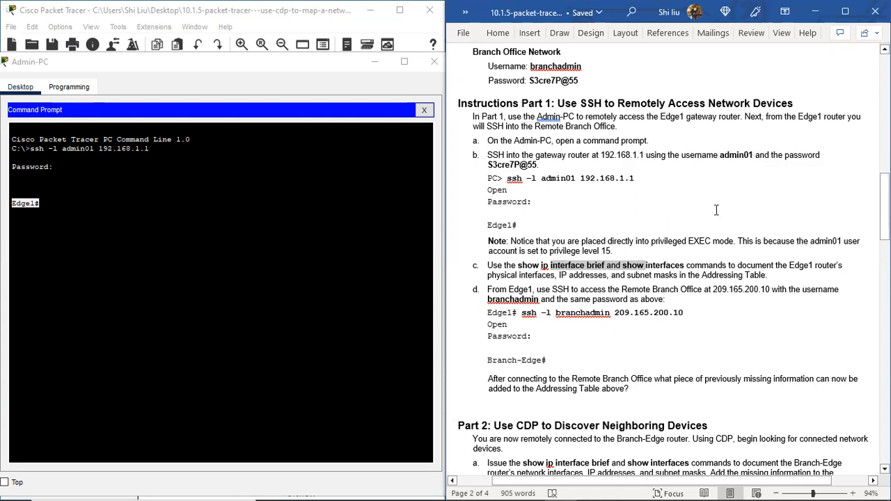
{"action": "scroll", "coordinate": [716, 195], "scroll_direction": "up", "scroll_amount": 15}
{"action": "scroll", "coordinate": [706, 205], "scroll_direction": "down", "scroll_amount": 4}
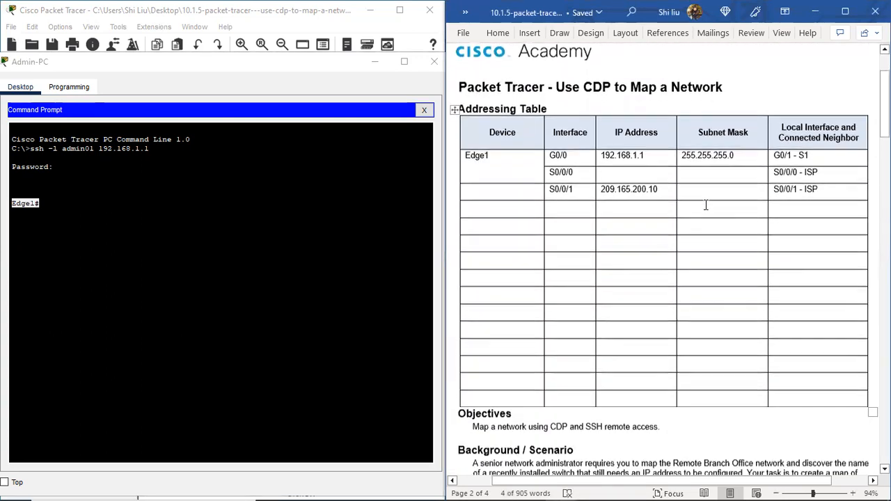
{"action": "scroll", "coordinate": [706, 205], "scroll_direction": "up", "scroll_amount": 1}
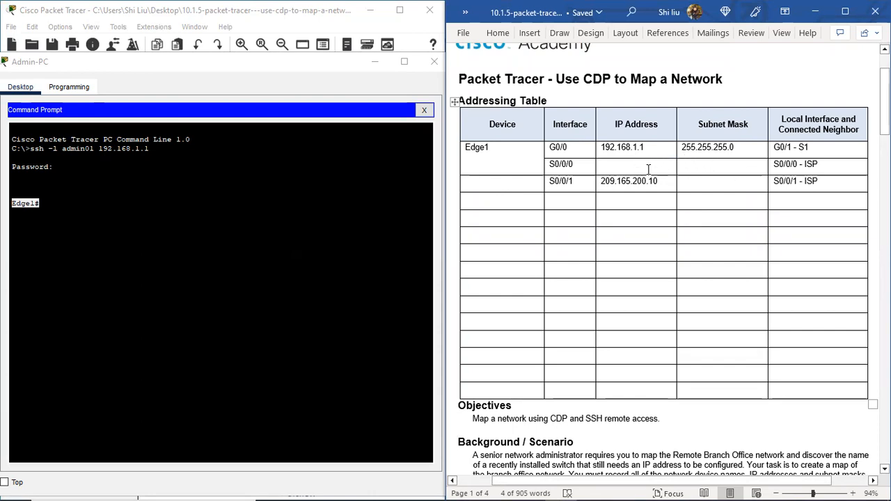
Step: Split the lab document window into two panes and show the Addressing Table in the upper one
{"action": "left_click", "coordinate": [781, 35]}
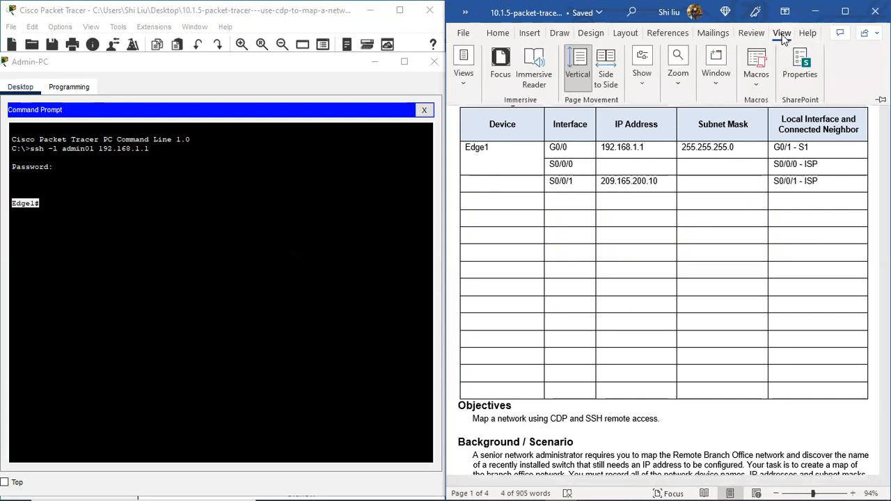
{"action": "left_click", "coordinate": [714, 82]}
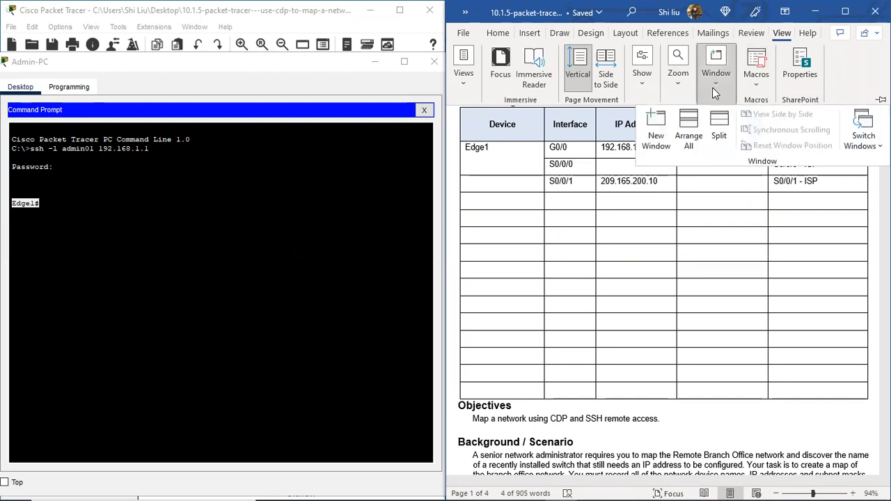
{"action": "left_click", "coordinate": [720, 125]}
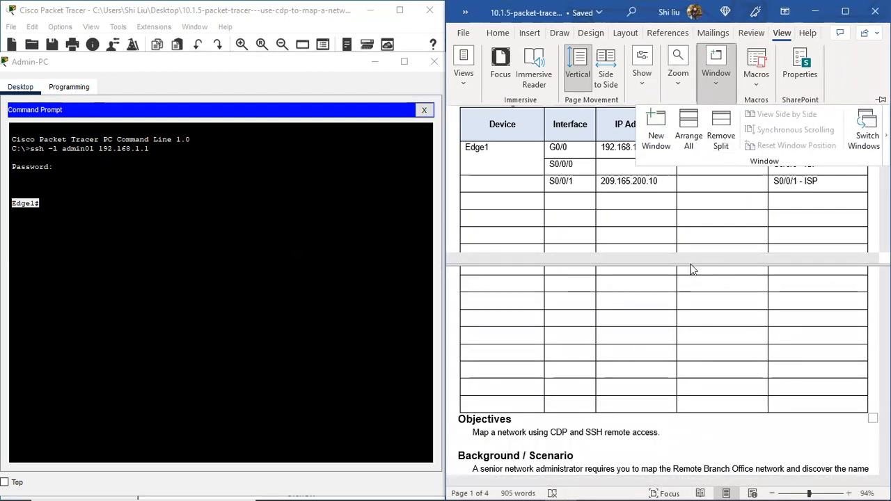
{"action": "scroll", "coordinate": [648, 244], "scroll_direction": "down", "scroll_amount": 2}
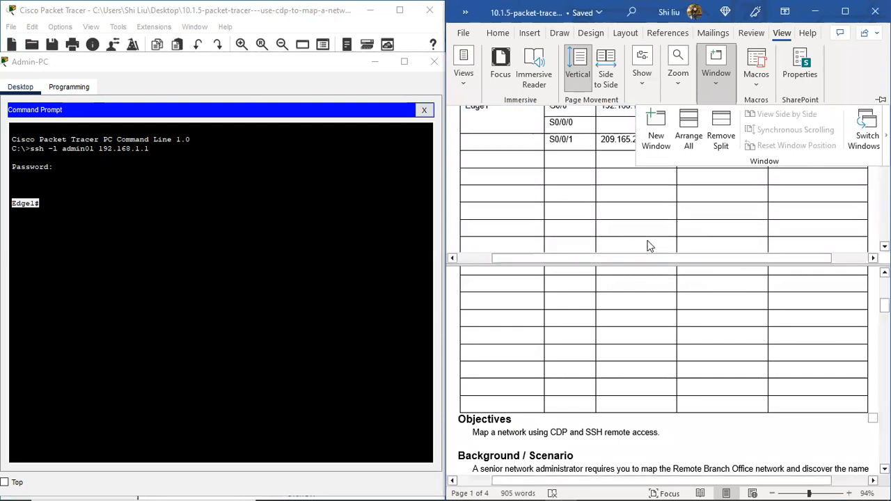
{"action": "left_click", "coordinate": [782, 34]}
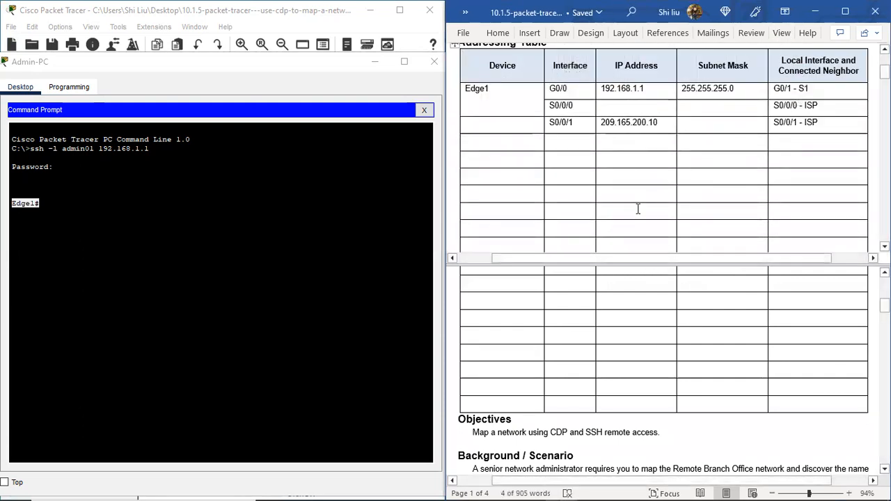
{"action": "scroll", "coordinate": [637, 207], "scroll_direction": "up", "scroll_amount": 4}
{"action": "scroll", "coordinate": [634, 206], "scroll_direction": "down", "scroll_amount": 2}
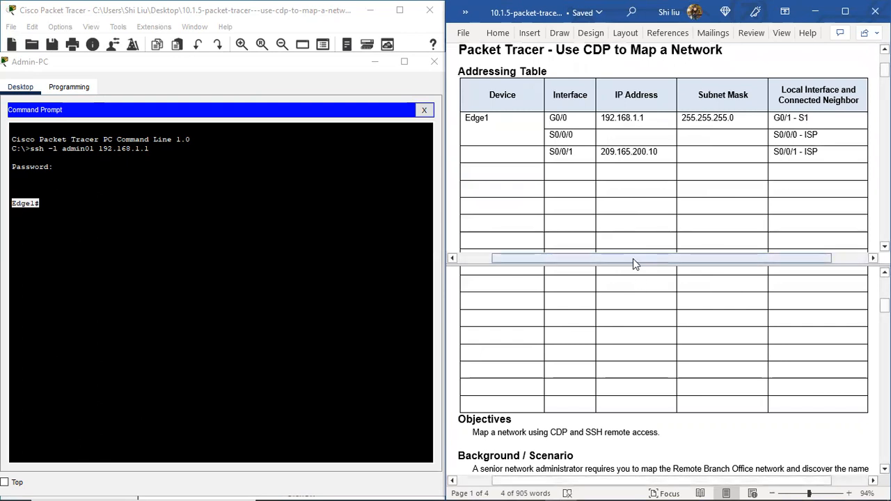
Step: Make the document's upper pane smaller and show Part 1 instructions c and d in the lower pane
{"action": "left_click_drag", "start_coordinate": [639, 268], "coordinate": [640, 240]}
{"action": "scroll", "coordinate": [622, 357], "scroll_direction": "down", "scroll_amount": 15}
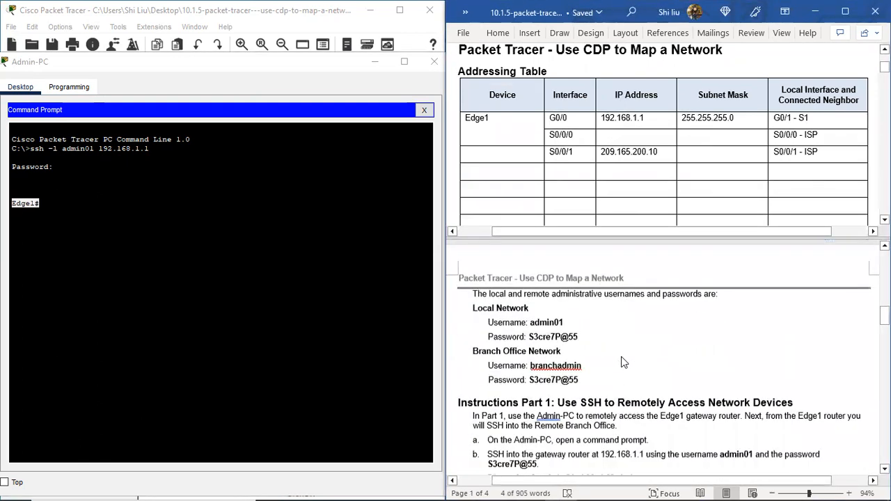
{"action": "scroll", "coordinate": [621, 356], "scroll_direction": "down", "scroll_amount": 5}
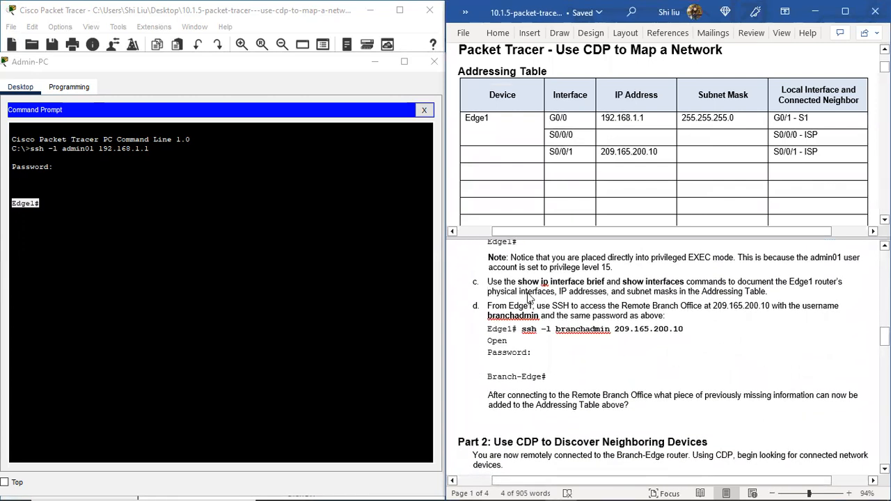
Step: Run sh ip int brie on Edge1 and check the GigabitEthernet0/0 and serial interface entries
{"action": "left_click", "coordinate": [70, 202]}
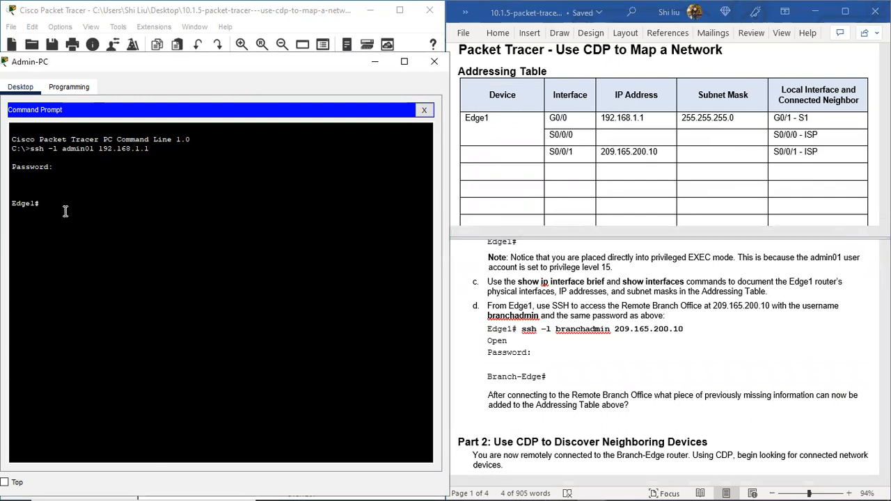
{"action": "type", "text": "sh ip int brie"}
{"action": "key", "text": "Return"}
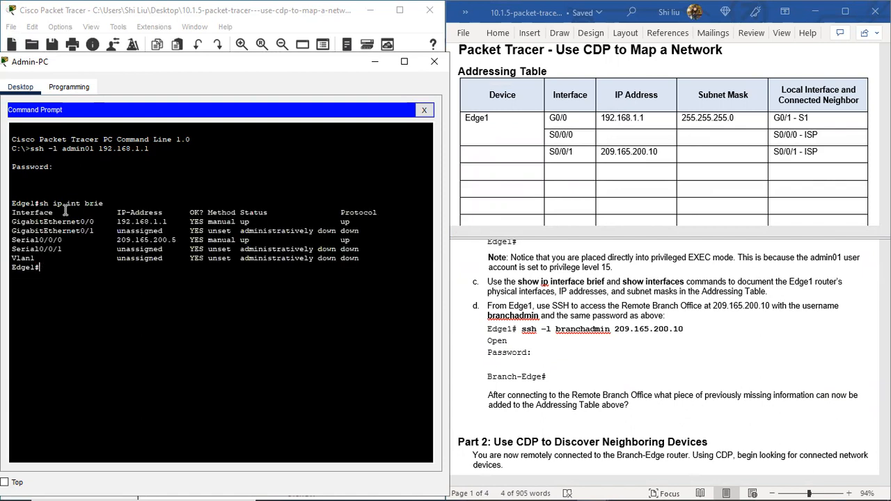
{"action": "left_click_drag", "start_coordinate": [35, 222], "coordinate": [168, 222]}
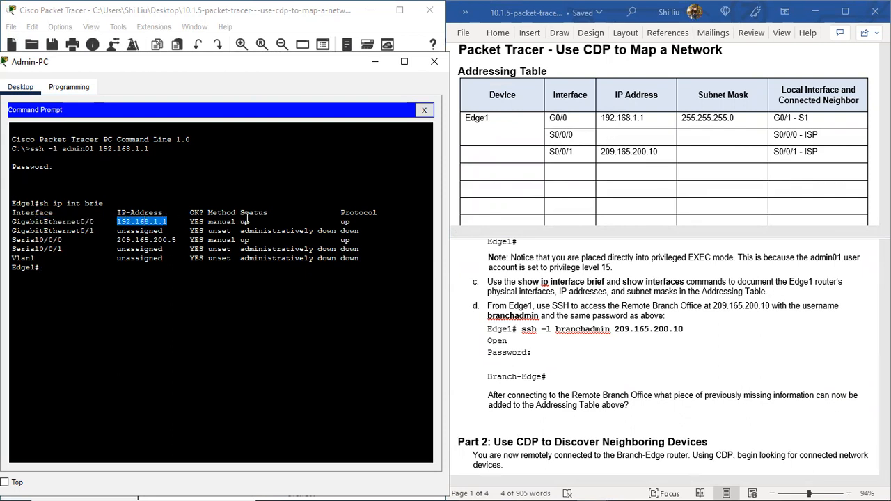
{"action": "left_click", "coordinate": [248, 221]}
{"action": "left_click_drag", "start_coordinate": [349, 222], "coordinate": [341, 223]}
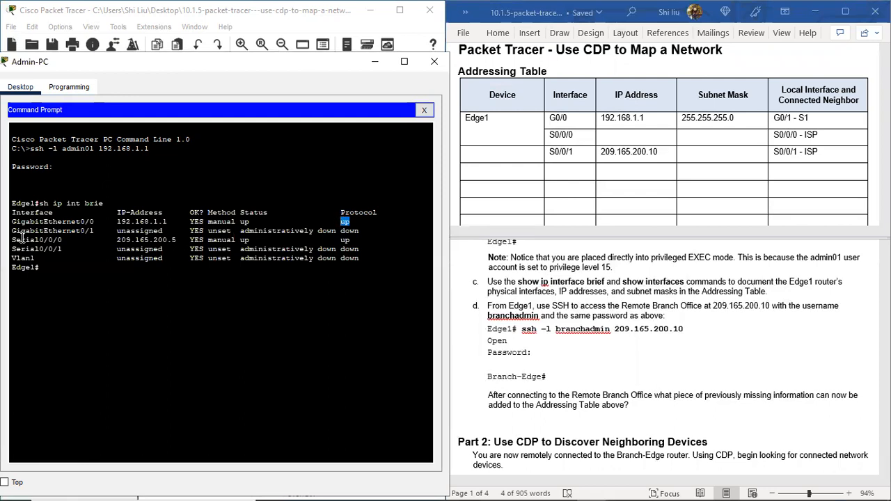
{"action": "left_click_drag", "start_coordinate": [21, 239], "coordinate": [182, 249]}
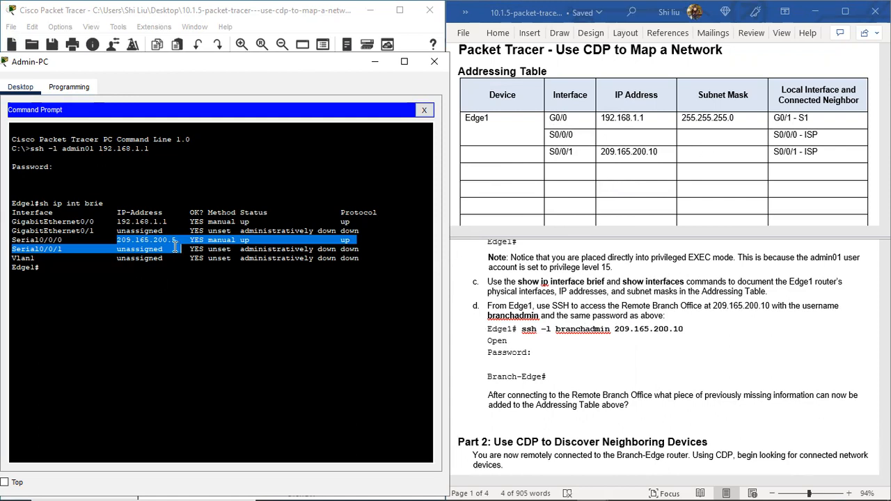
Step: Enter 209.165.200.5 as the IP address for Edge1's S0/0/0 interface in the document's Addressing Table
{"action": "left_click_drag", "start_coordinate": [175, 243], "coordinate": [116, 240]}
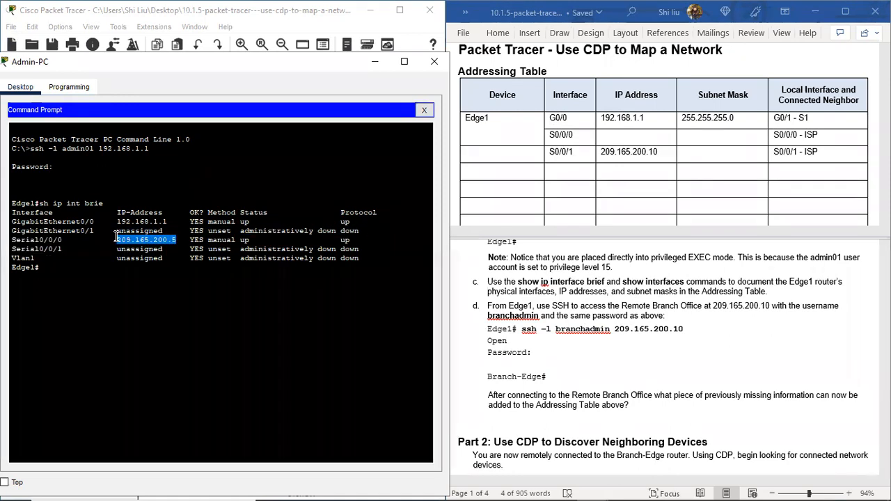
{"action": "left_click", "coordinate": [608, 136]}
{"action": "right_click", "coordinate": [607, 137]}
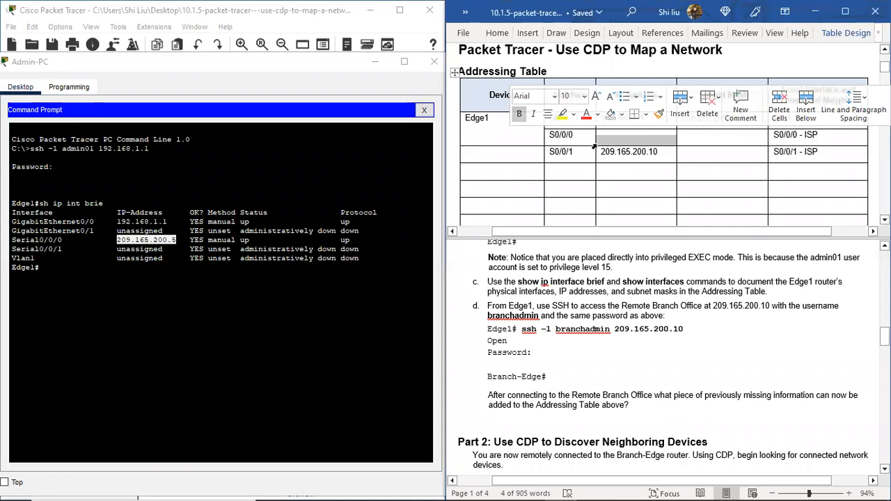
{"action": "left_click", "coordinate": [611, 139]}
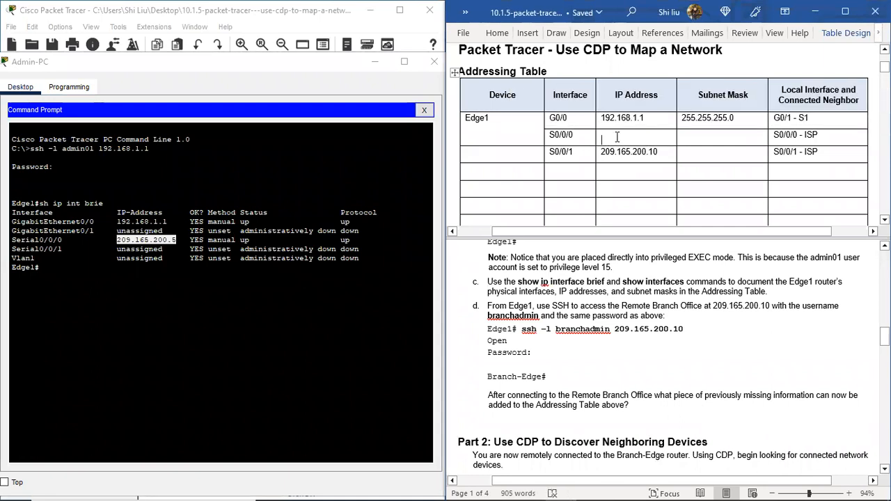
{"action": "type", "text": "209.165.200.5"}
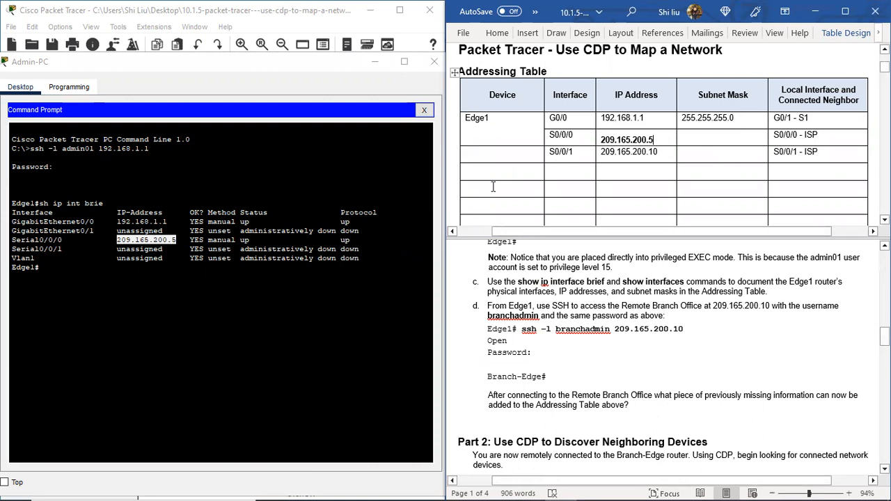
Step: Run sh int on Edge1 in the Admin-PC command prompt and check GigabitEthernet0/0's internet address and prefix length
{"action": "left_click", "coordinate": [60, 269]}
{"action": "key", "text": "Return"}
{"action": "key", "text": "Return"}
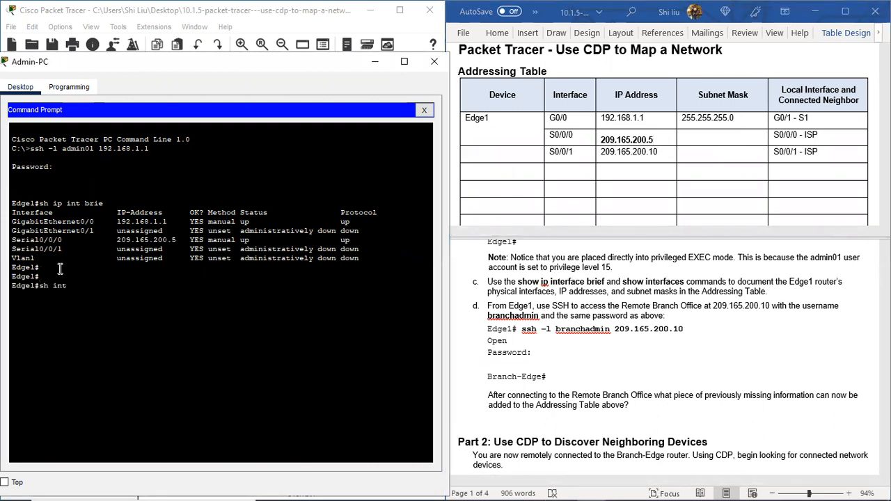
{"action": "key", "text": "Return"}
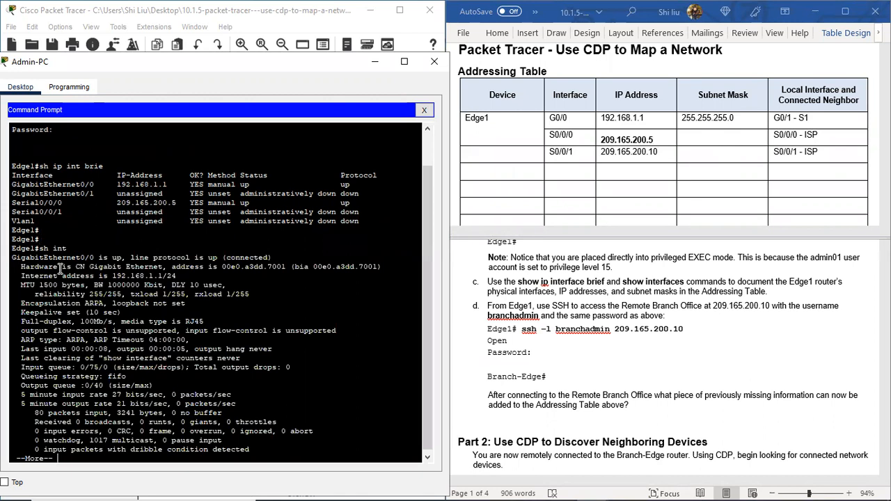
{"action": "left_click_drag", "start_coordinate": [34, 257], "coordinate": [166, 276]}
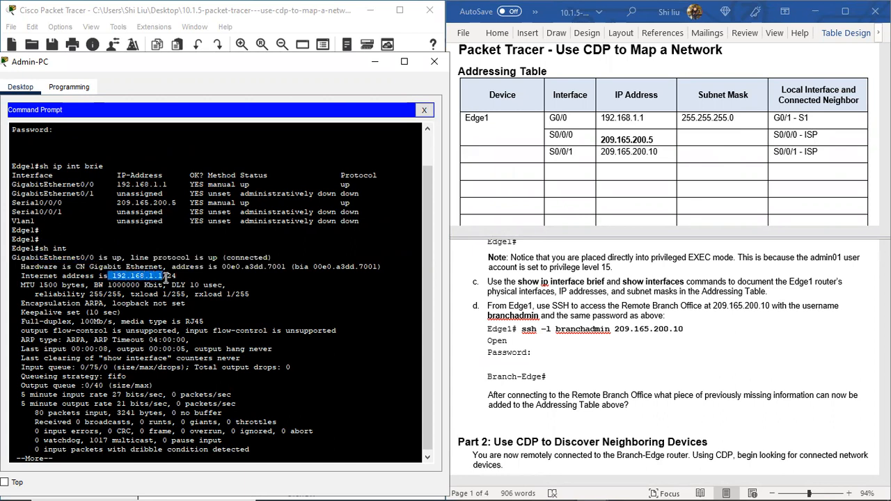
{"action": "left_click_drag", "start_coordinate": [165, 277], "coordinate": [178, 276]}
{"action": "scroll", "coordinate": [183, 331], "scroll_direction": "down", "scroll_amount": 1}
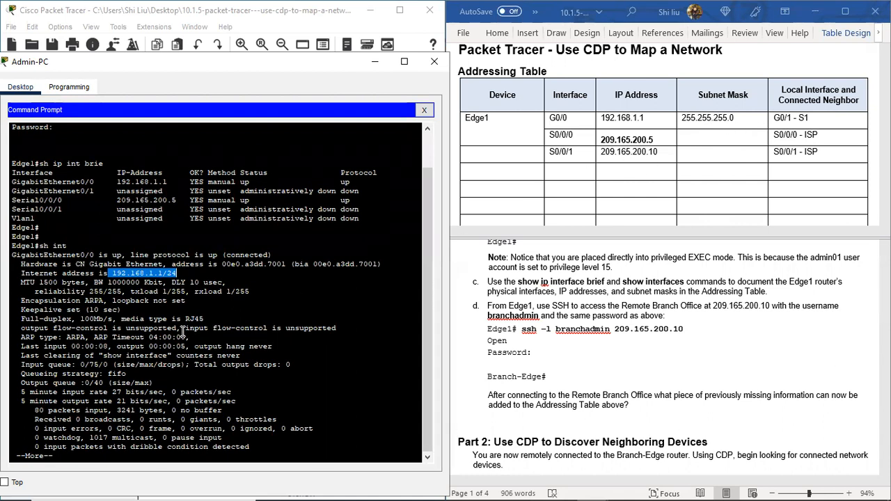
Step: Page through the interface output to Serial0/0/0 and check its internet address and prefix length
{"action": "left_click", "coordinate": [49, 455]}
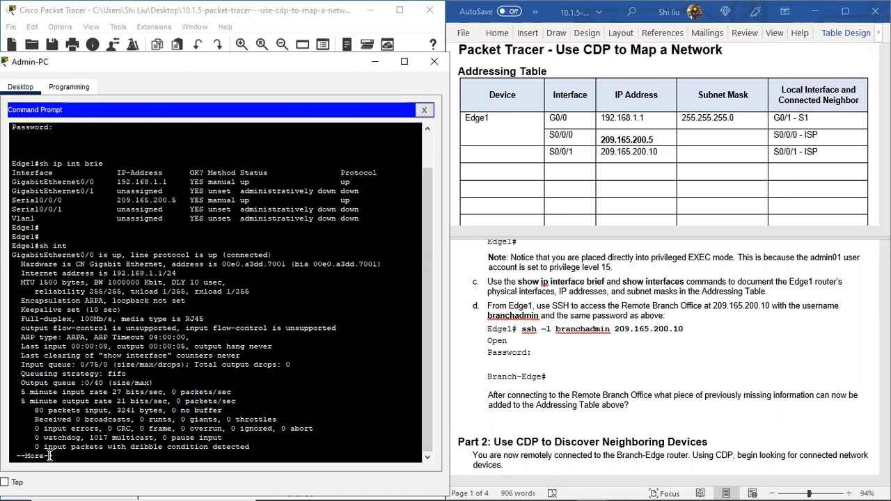
{"action": "key", "text": "space"}
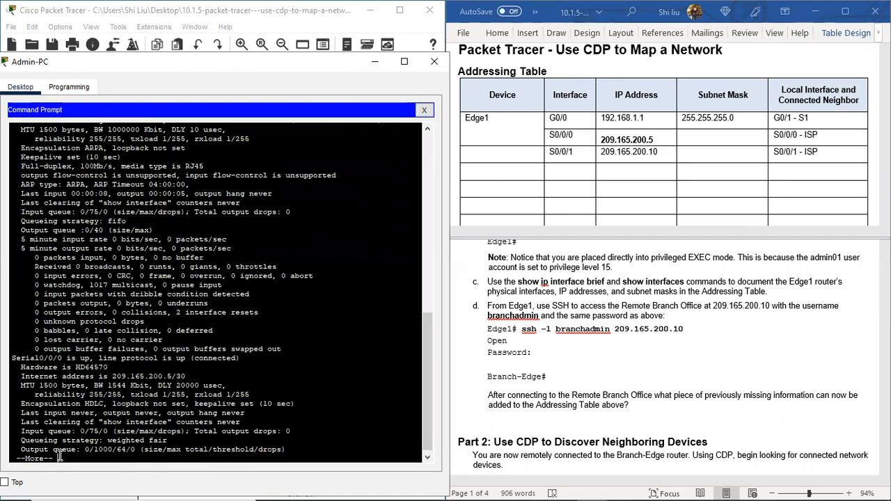
{"action": "key", "text": "space"}
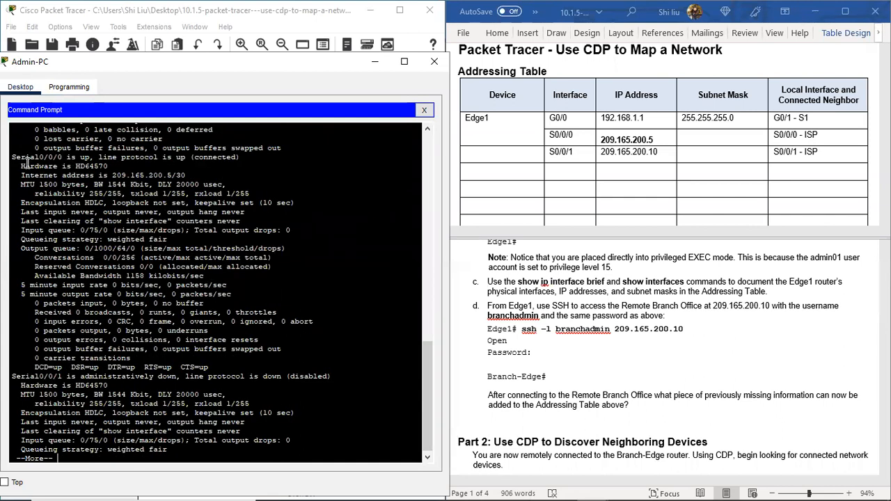
{"action": "left_click_drag", "start_coordinate": [12, 158], "coordinate": [63, 158]}
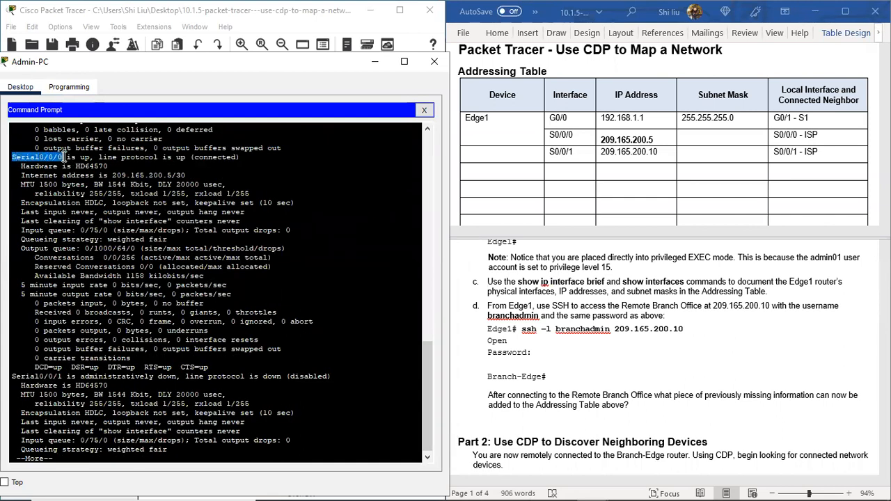
{"action": "left_click_drag", "start_coordinate": [111, 175], "coordinate": [185, 175]}
Step: Append /30 to the S0/0/0 IP address in the Addressing Table and enter 255.255.255.252 as its subnet mask
{"action": "left_click", "coordinate": [661, 143]}
{"action": "type", "text": "/30"}
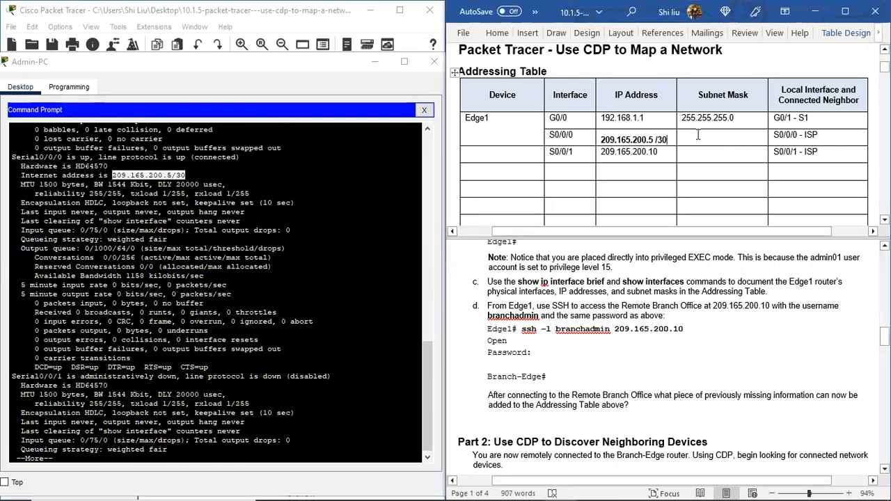
{"action": "left_click", "coordinate": [697, 135]}
{"action": "type", "text": "255.255.255.252"}
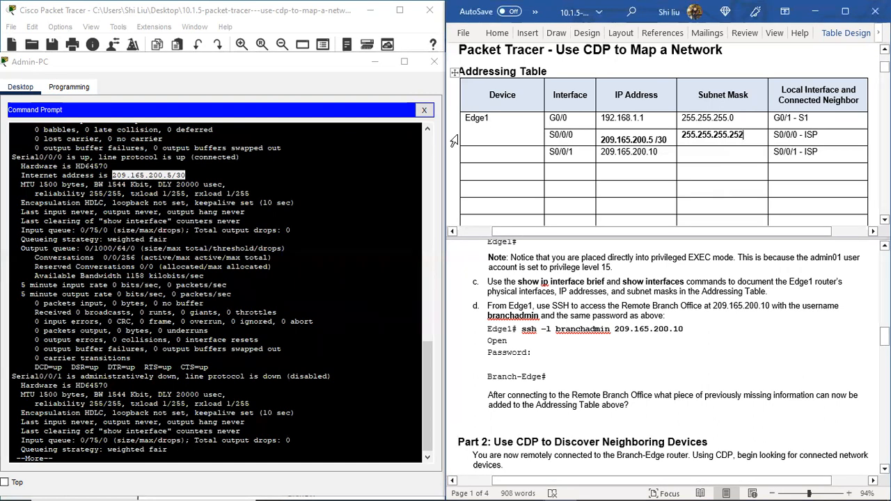
Step: Move the Admin-PC window off the topology, place a 1941 router below Edge1 and name it Edge-m
{"action": "left_click_drag", "start_coordinate": [287, 68], "coordinate": [291, 72]}
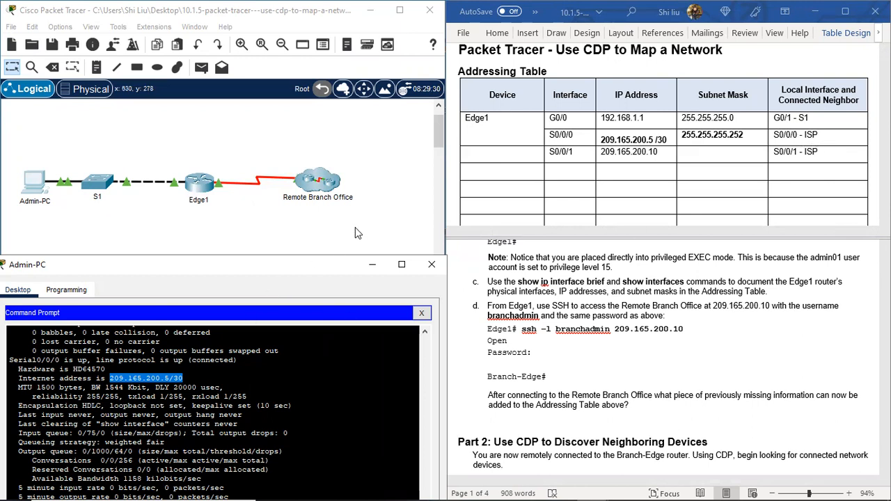
{"action": "left_click_drag", "start_coordinate": [320, 272], "coordinate": [779, 264]}
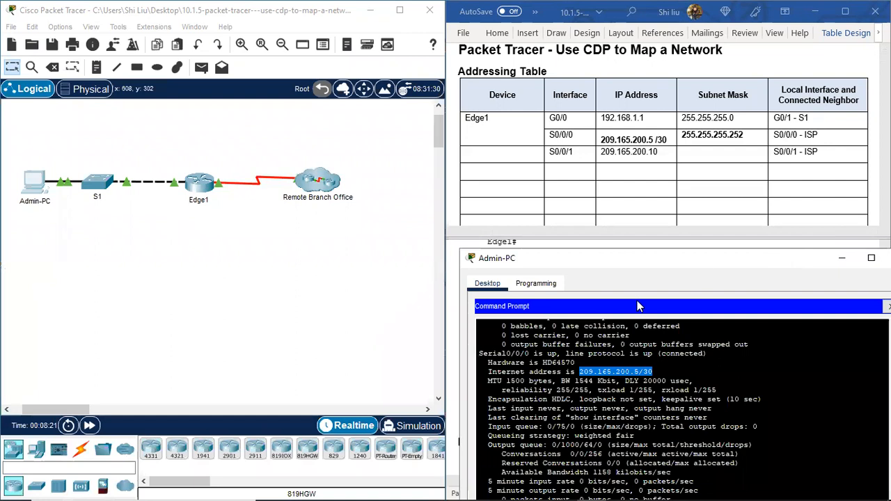
{"action": "left_click", "coordinate": [12, 454]}
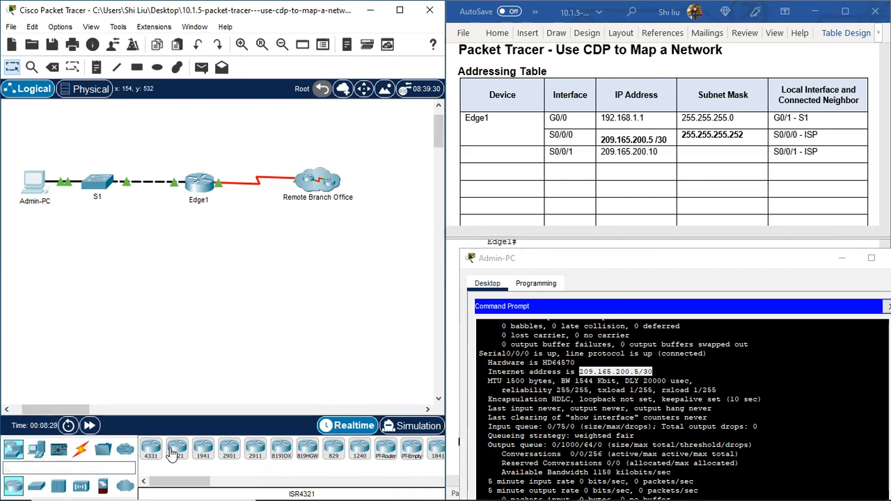
{"action": "left_click", "coordinate": [204, 452]}
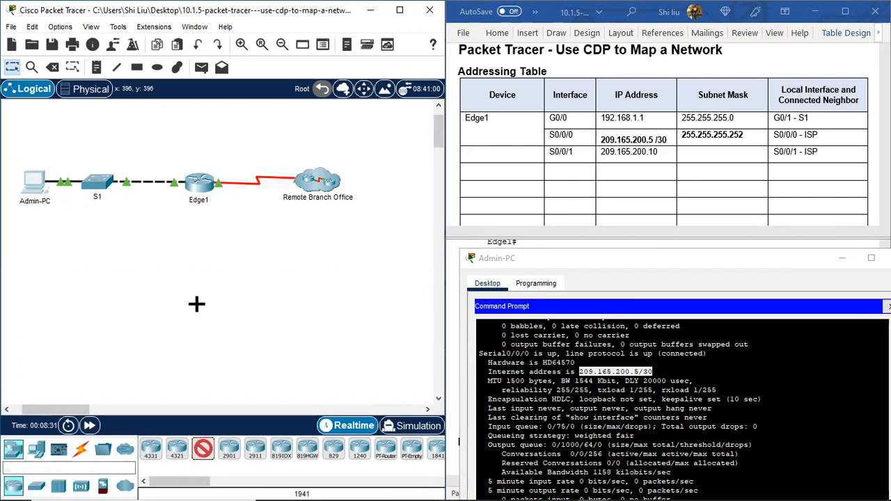
{"action": "left_click", "coordinate": [194, 254]}
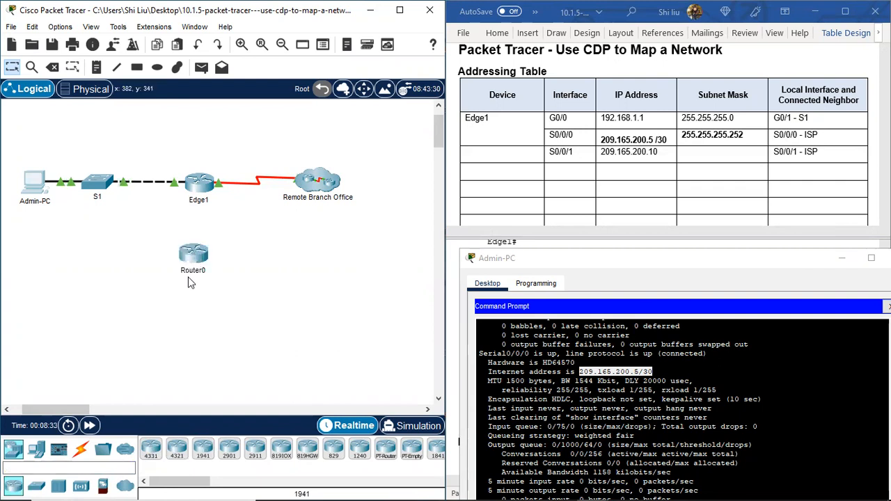
{"action": "left_click", "coordinate": [193, 270]}
{"action": "double_click", "coordinate": [188, 273]}
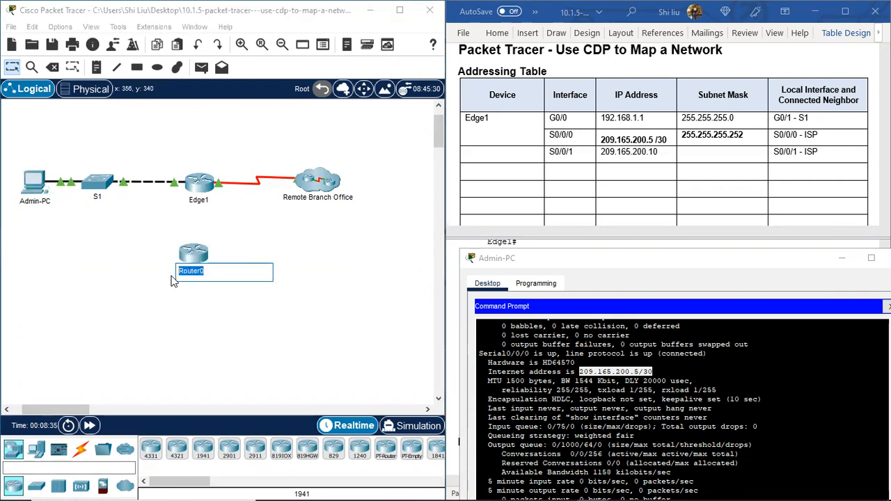
{"action": "type", "text": "R"}
{"action": "type", "text": "dge-m"}
{"action": "key", "text": "Return"}
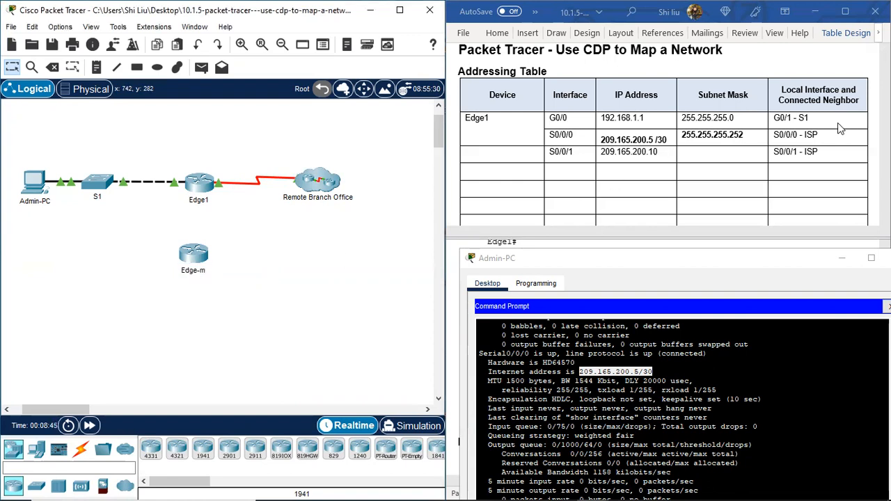
Step: Place a 2960 switch below S1 in the topology and name it S1-m
{"action": "left_click", "coordinate": [37, 485]}
{"action": "left_click", "coordinate": [151, 448]}
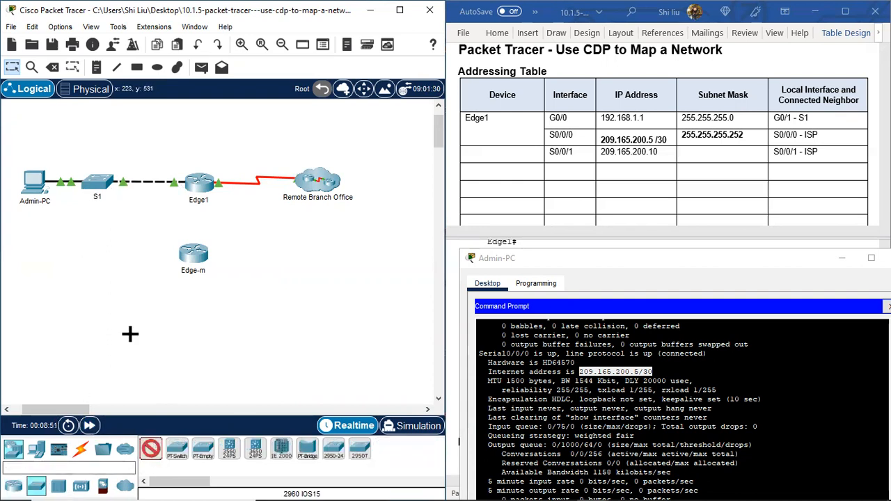
{"action": "left_click", "coordinate": [95, 254]}
{"action": "left_click", "coordinate": [109, 267]}
{"action": "left_click_drag", "start_coordinate": [109, 268], "coordinate": [69, 271]}
{"action": "type", "text": "S"}
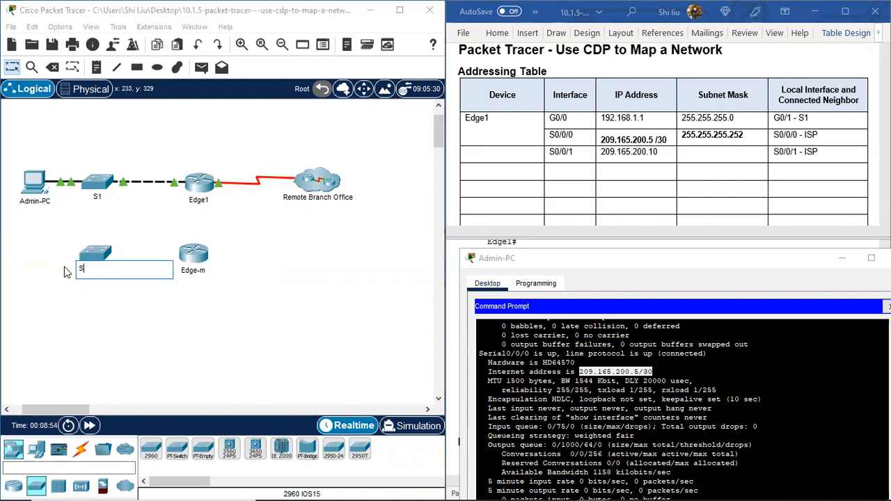
{"action": "type", "text": "1-m"}
{"action": "key", "text": "Return"}
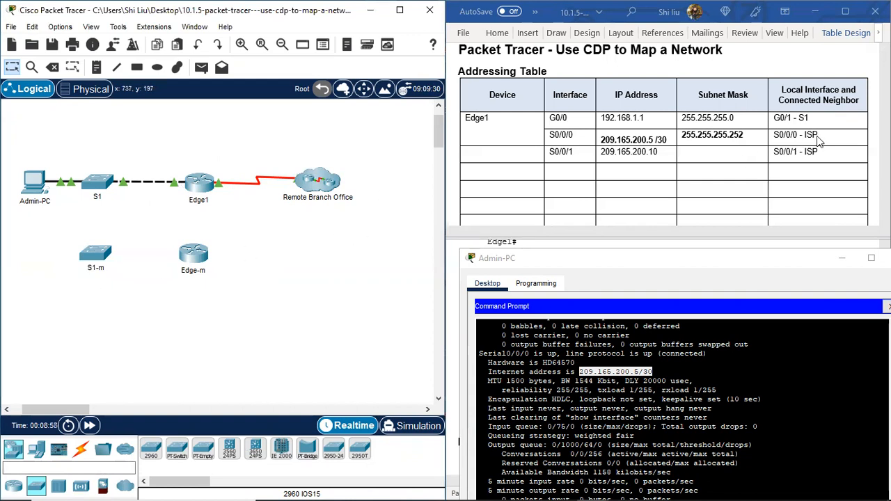
Step: Rename the router below Edge1 as Edge1-m
{"action": "left_click", "coordinate": [192, 272]}
{"action": "type", "text": "1"}
{"action": "key", "text": "Return"}
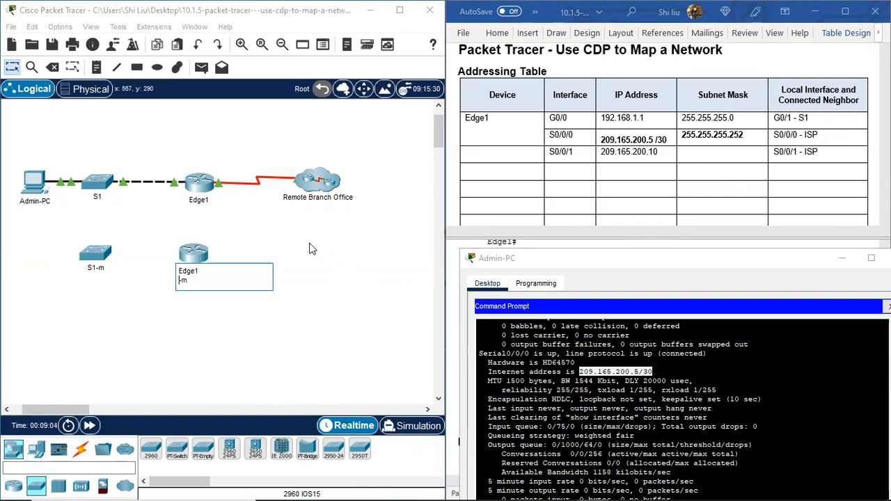
{"action": "key", "text": "BackSpace"}
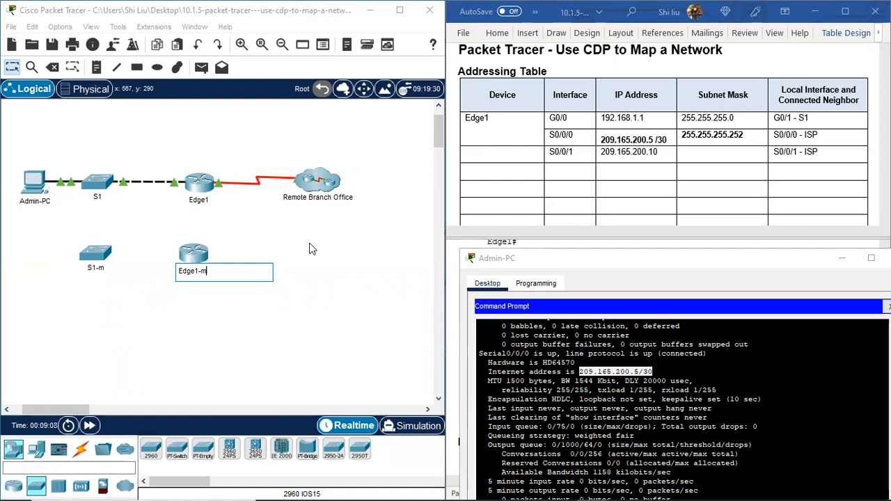
{"action": "left_click", "coordinate": [312, 248]}
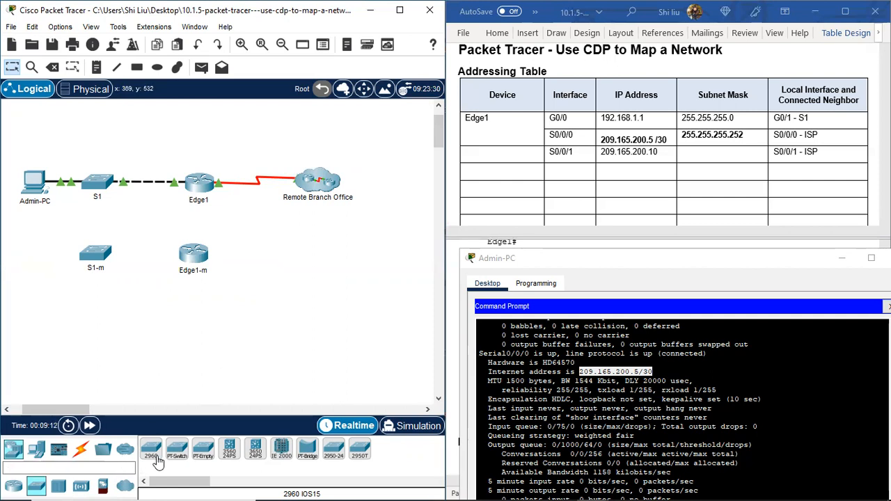
Step: Place a 1941 router below the Remote Branch Office cloud and name it ISP-m
{"action": "left_click", "coordinate": [14, 485]}
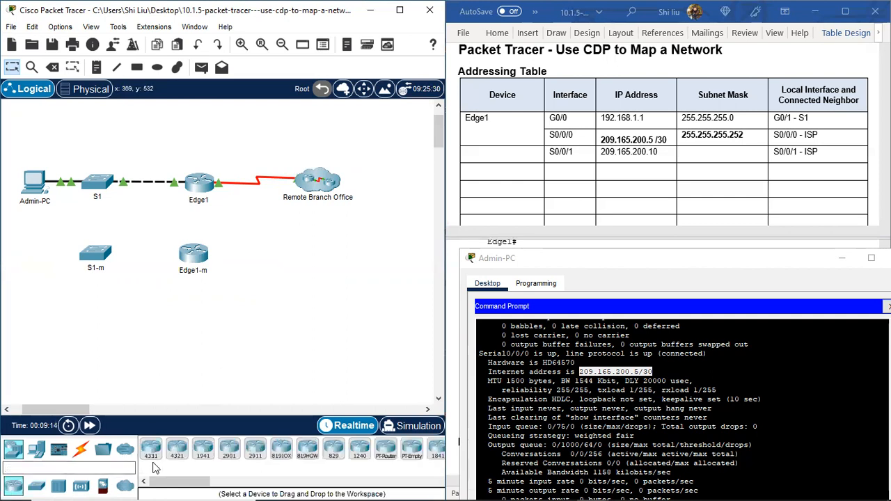
{"action": "left_click", "coordinate": [202, 461]}
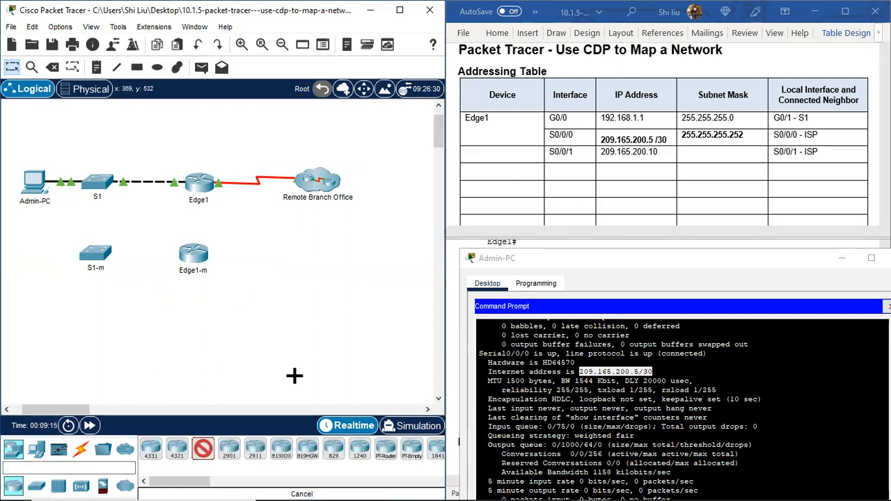
{"action": "left_click", "coordinate": [311, 255]}
{"action": "left_click", "coordinate": [313, 273]}
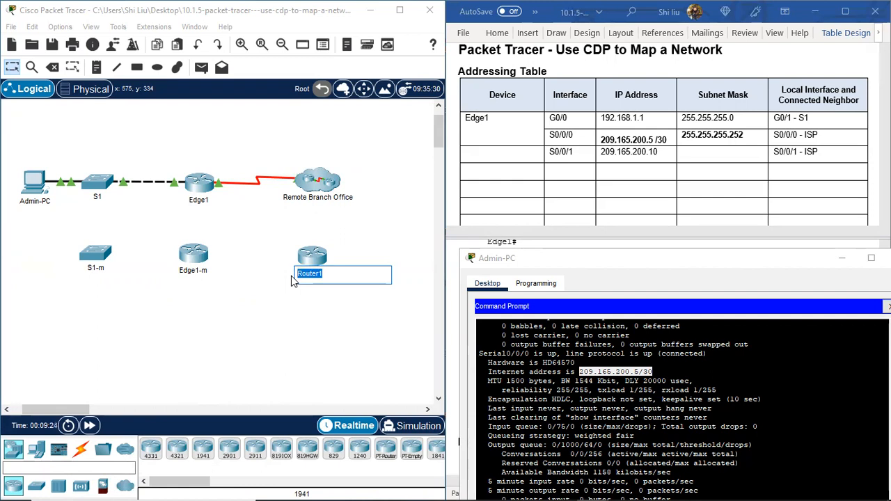
{"action": "type", "text": "ISP-m"}
{"action": "key", "text": "Return"}
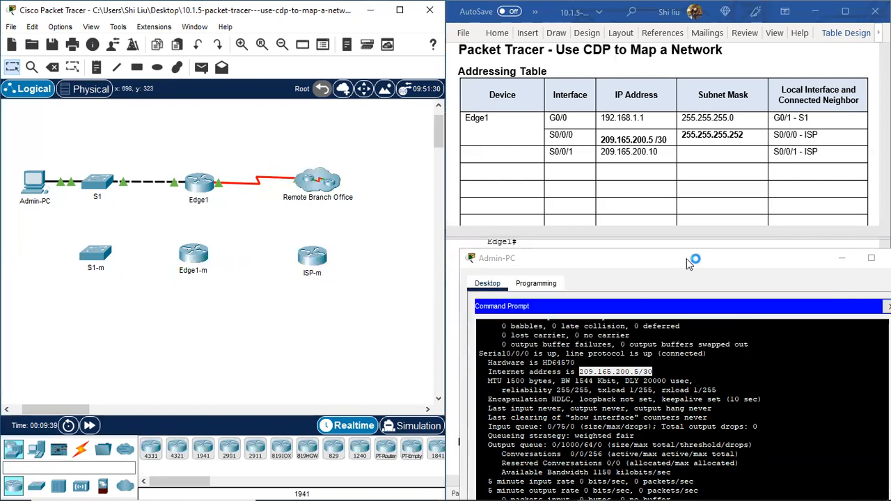
Step: Move the Admin-PC window back over the topology and page through the remaining interface output to the Edge1 prompt
{"action": "left_click", "coordinate": [738, 268]}
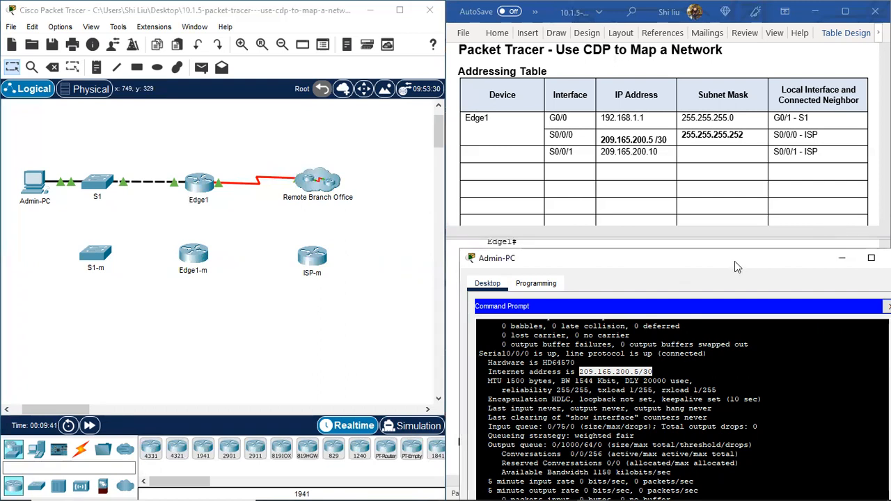
{"action": "left_click_drag", "start_coordinate": [734, 261], "coordinate": [303, 34]}
{"action": "left_click", "coordinate": [98, 420]}
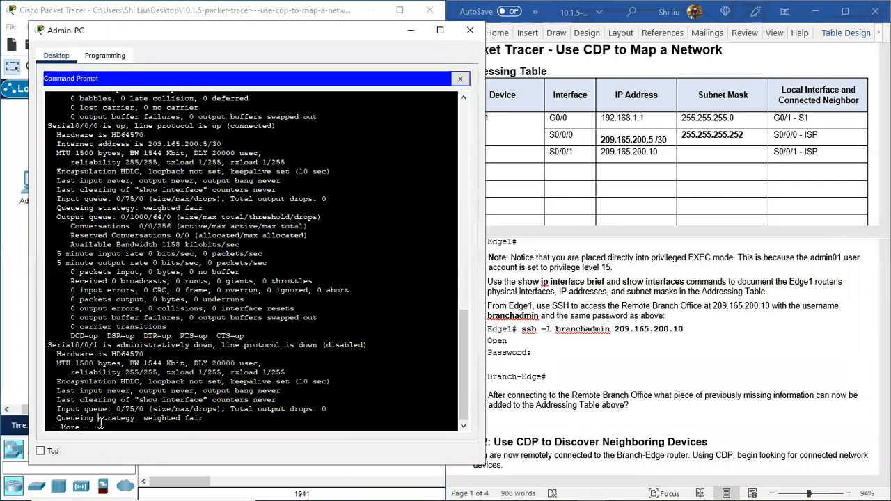
{"action": "key", "text": "Return"}
{"action": "key", "text": "Return"}
{"action": "key", "text": "space"}
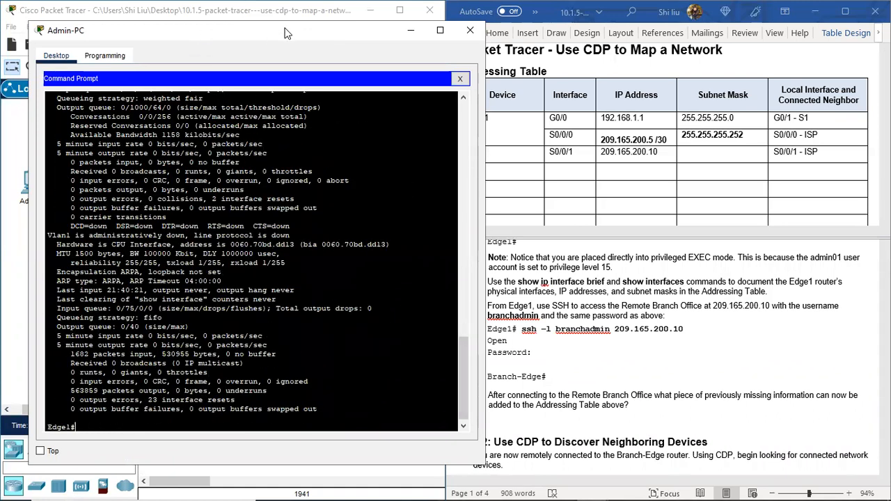
Step: From the Edge1 prompt, start an SSH session to the Remote Branch Office at 209.165.200.10 with the username branchadmin
{"action": "left_click_drag", "start_coordinate": [278, 30], "coordinate": [254, 21]}
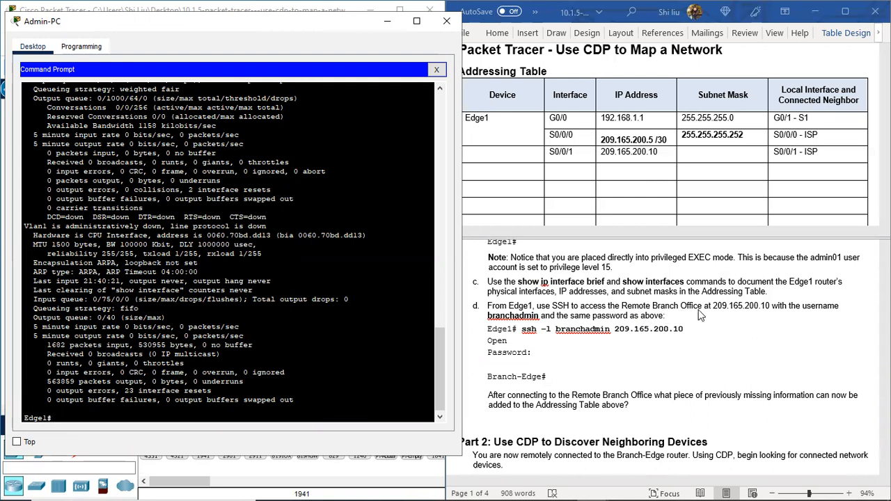
{"action": "left_click", "coordinate": [722, 313]}
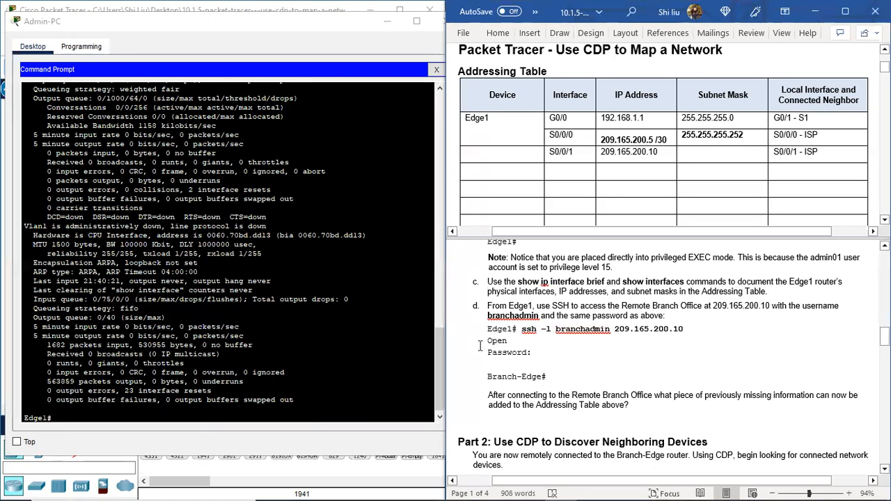
{"action": "left_click", "coordinate": [111, 415]}
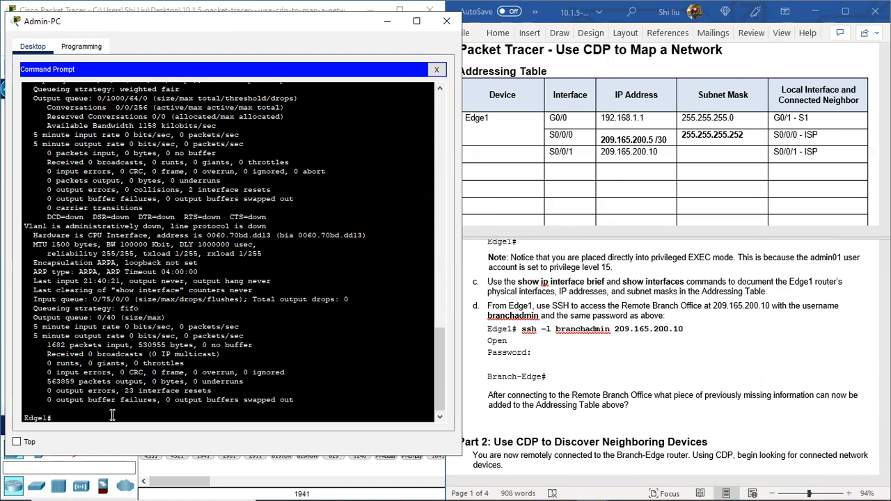
{"action": "key", "text": "Return"}
{"action": "key", "text": "Return"}
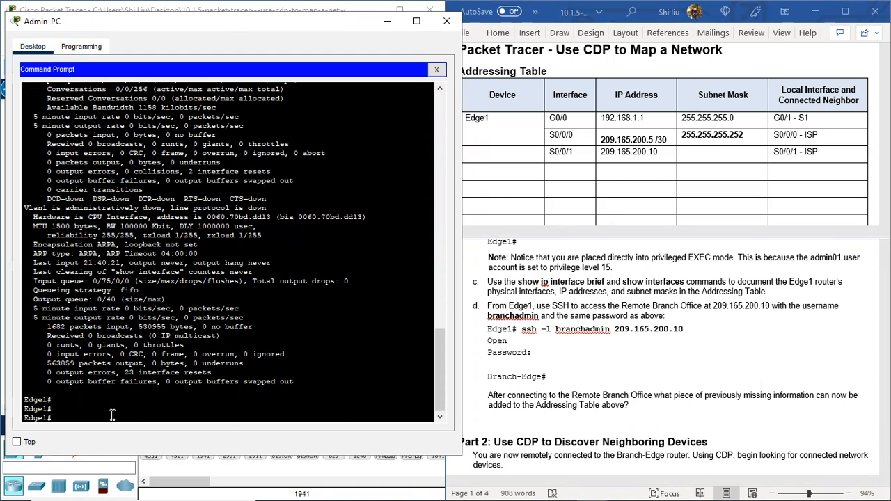
{"action": "type", "text": "ssh -l branchadmin 209.165.200.10"}
{"action": "key", "text": "Return"}
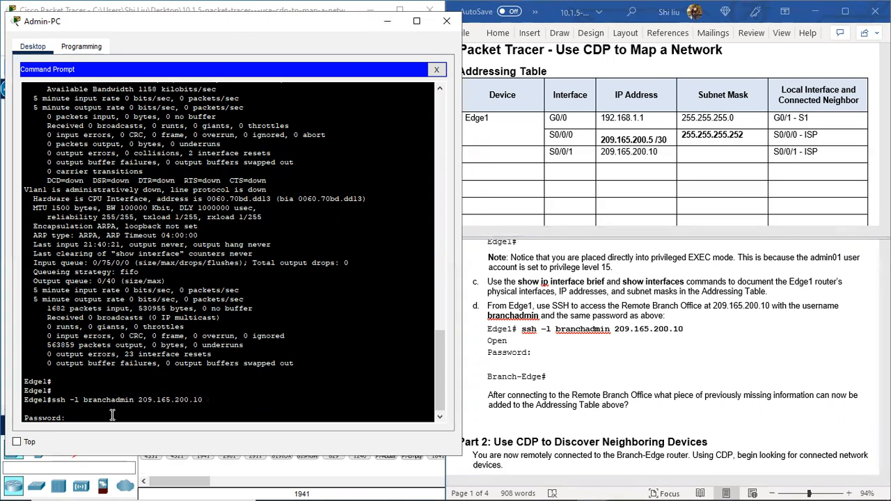
Step: Enter the account password to log in to Branch-Edge and reposition the Admin-PC window over the topology
{"action": "key", "text": "Return"}
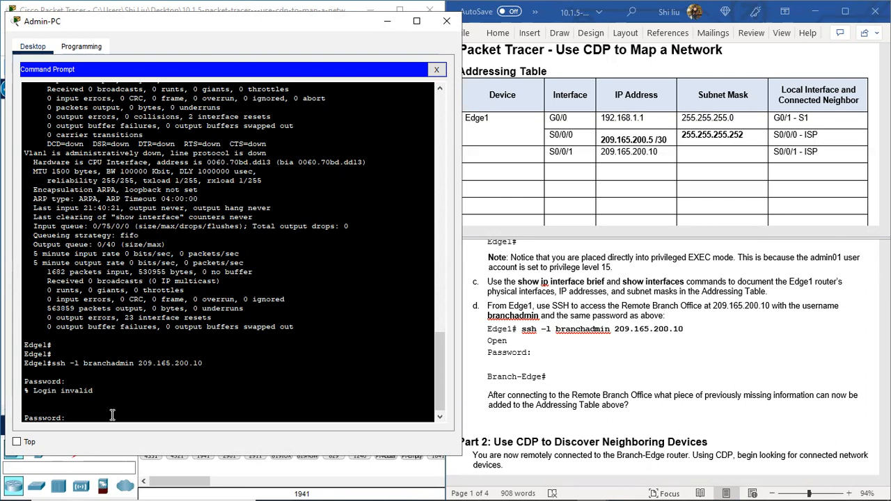
{"action": "key", "text": "Return"}
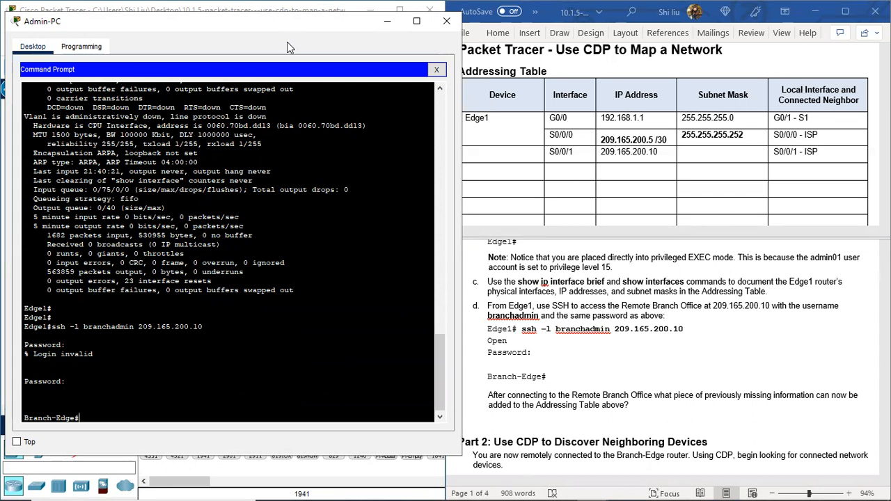
{"action": "left_click_drag", "start_coordinate": [291, 21], "coordinate": [266, 58]}
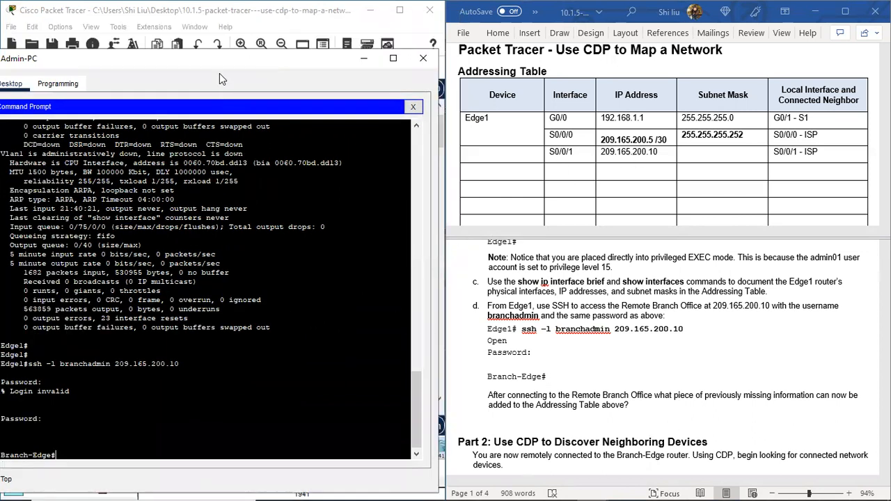
{"action": "left_click_drag", "start_coordinate": [223, 65], "coordinate": [242, 37]}
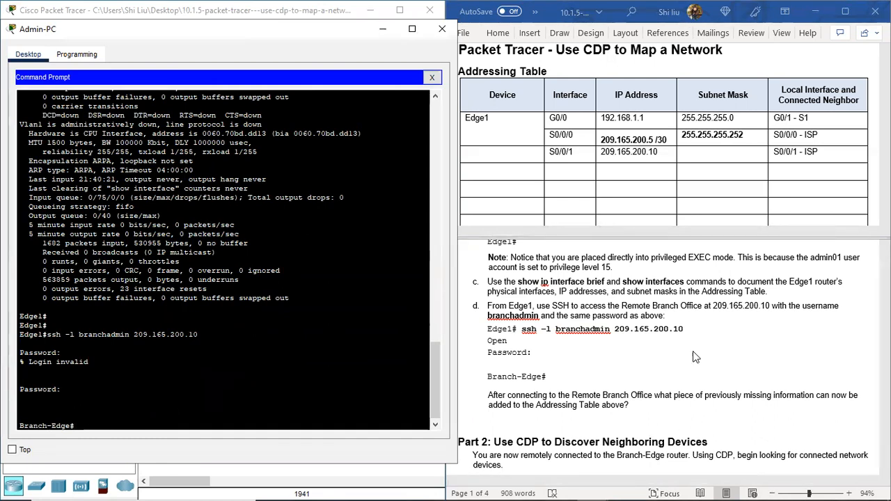
Step: Switch to the Word lab document and enter Branch-Edge as the device for the S0/0/1 row of the Addressing Table
{"action": "scroll", "coordinate": [557, 403], "scroll_direction": "down", "scroll_amount": 2}
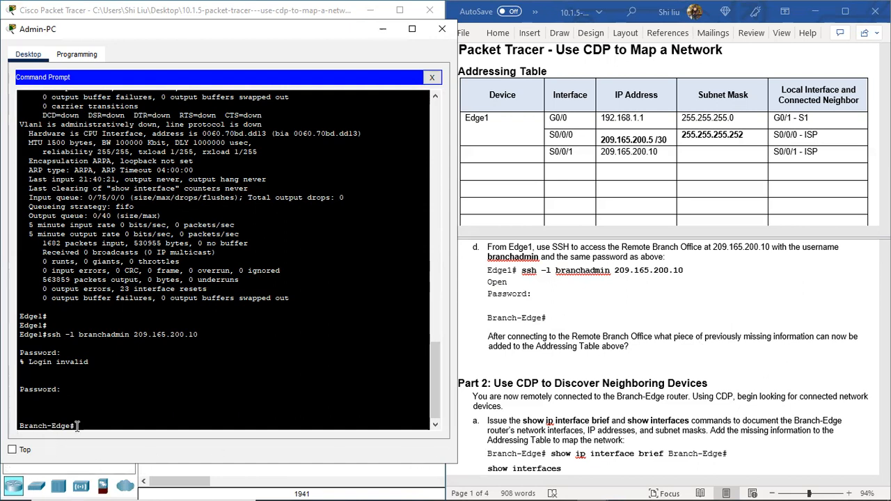
{"action": "left_click", "coordinate": [473, 154]}
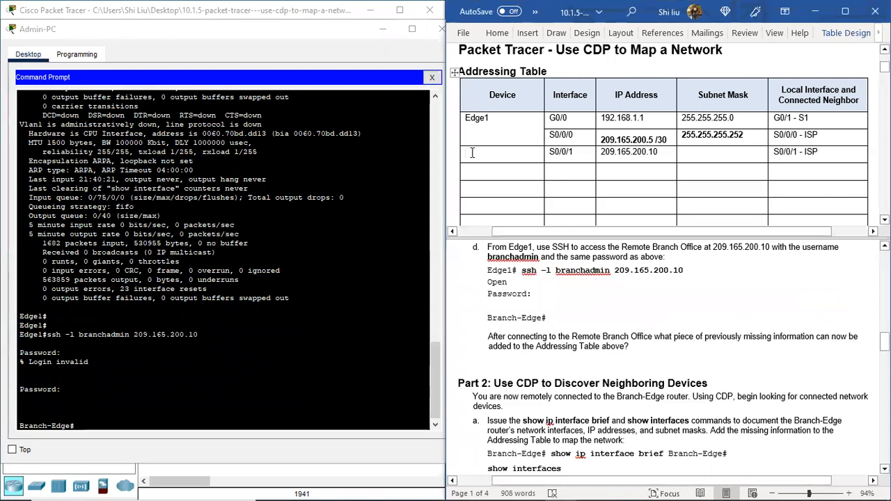
{"action": "type", "text": "Br"}
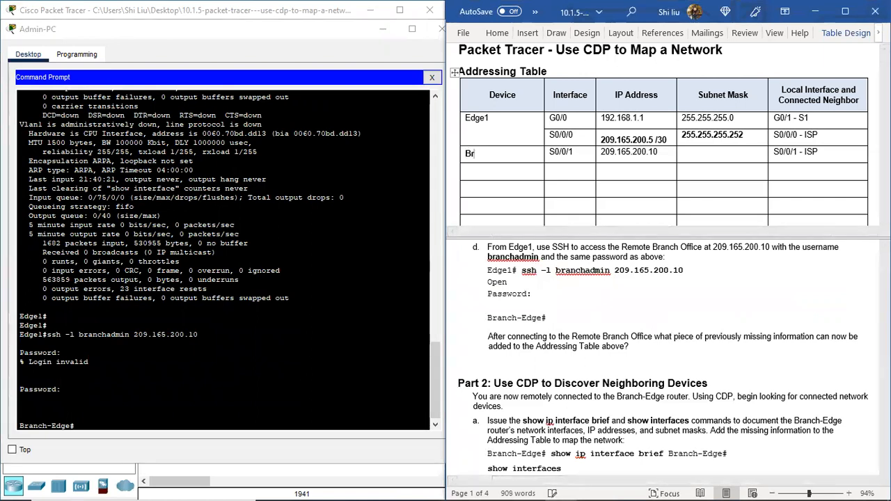
{"action": "type", "text": "anch-Edge"}
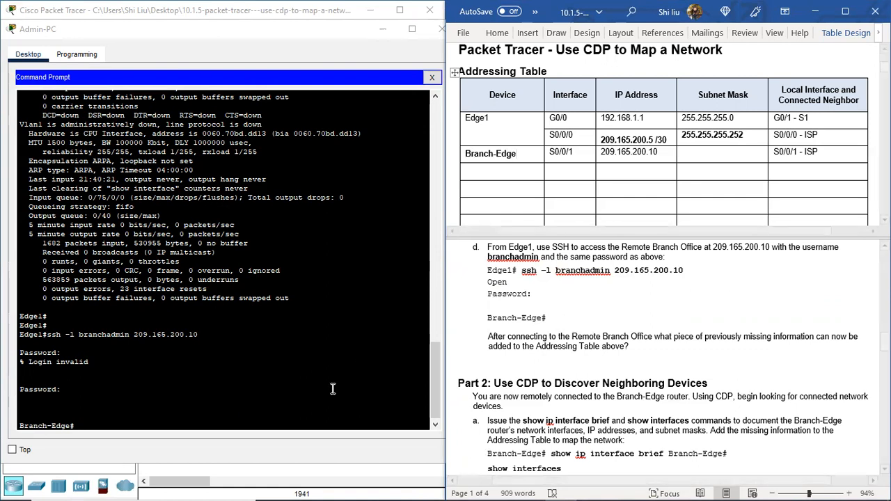
Step: Return to the Admin-PC command prompt, run "sh ip int brie" on Branch-Edge and highlight the GigabitEthernet0/0 and Serial0/0/1 entries
{"action": "left_click", "coordinate": [97, 425]}
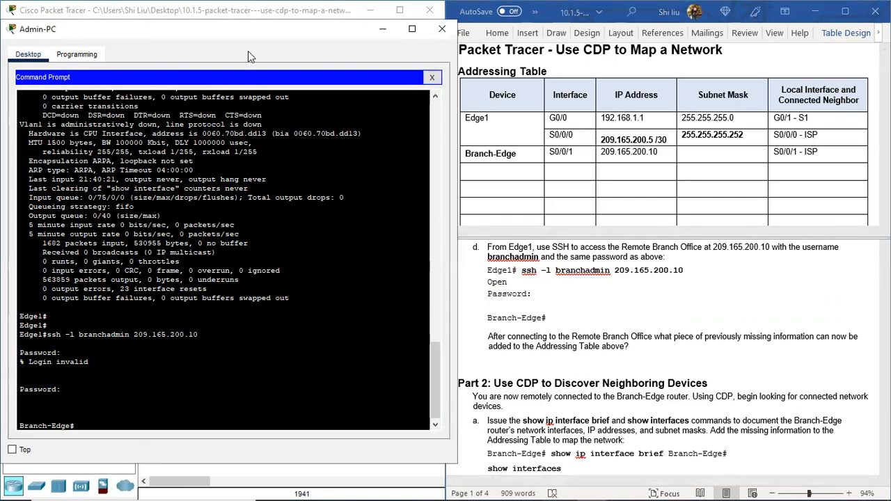
{"action": "left_click_drag", "start_coordinate": [253, 32], "coordinate": [250, 27]}
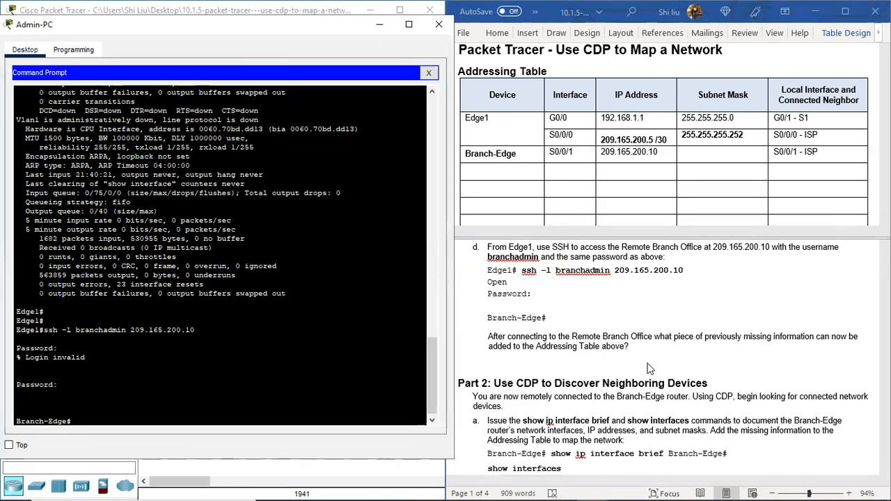
{"action": "scroll", "coordinate": [654, 372], "scroll_direction": "down", "scroll_amount": 3}
{"action": "scroll", "coordinate": [658, 380], "scroll_direction": "up", "scroll_amount": 1}
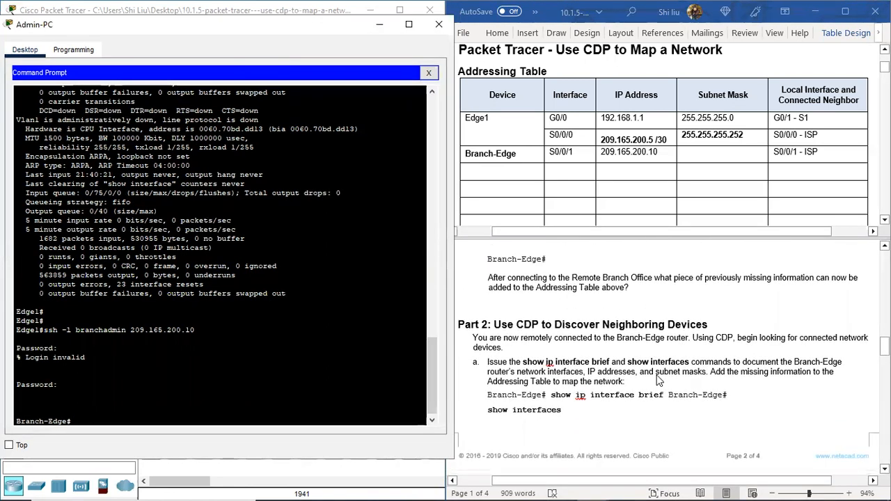
{"action": "scroll", "coordinate": [658, 379], "scroll_direction": "down", "scroll_amount": 2}
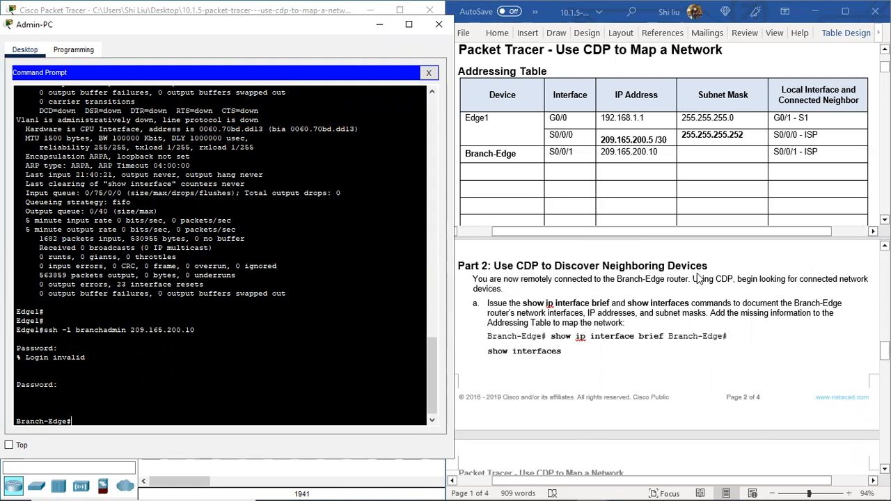
{"action": "scroll", "coordinate": [705, 279], "scroll_direction": "down", "scroll_amount": 1}
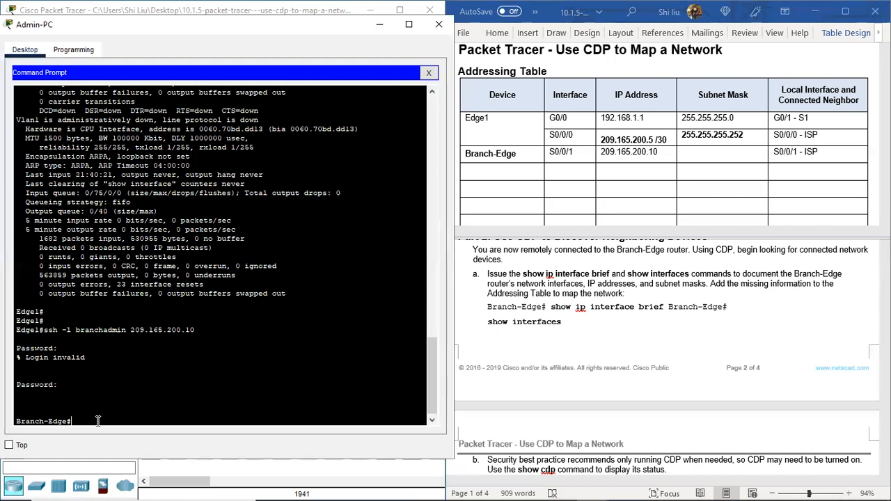
{"action": "type", "text": "sh ip int brie"}
{"action": "key", "text": "Return"}
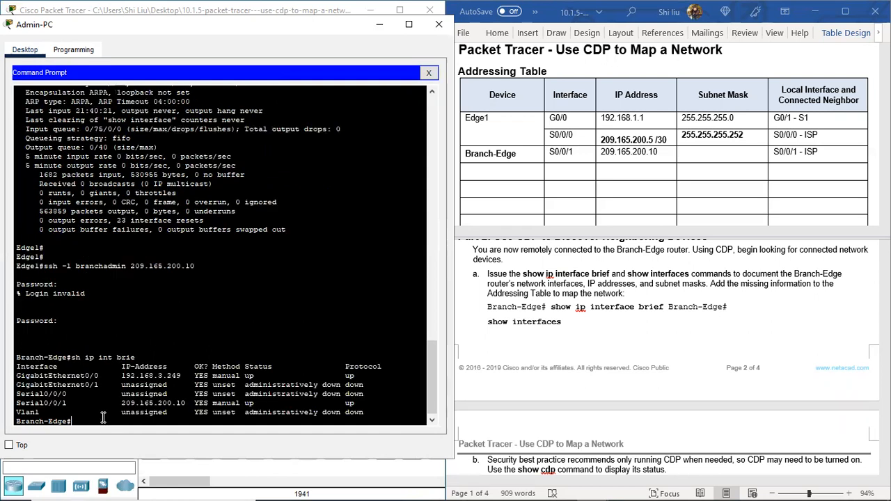
{"action": "left_click_drag", "start_coordinate": [57, 376], "coordinate": [184, 376]}
{"action": "left_click_drag", "start_coordinate": [244, 375], "coordinate": [362, 376]}
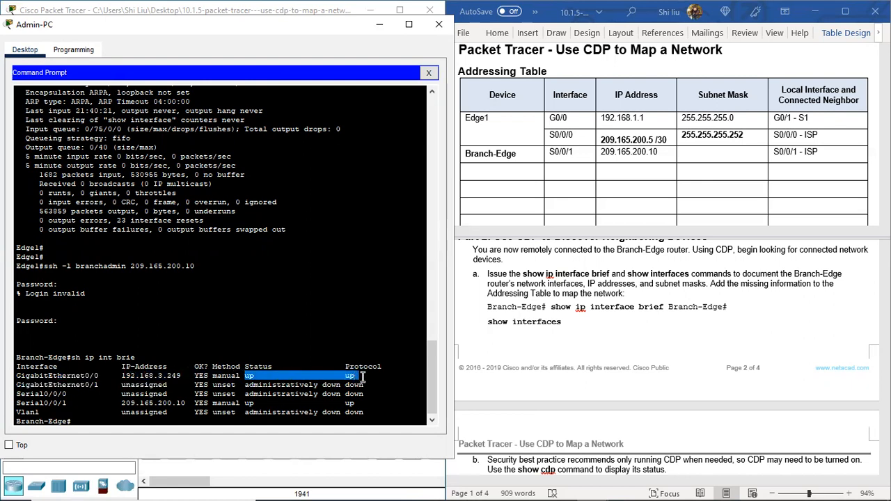
{"action": "left_click", "coordinate": [26, 403]}
{"action": "left_click_drag", "start_coordinate": [26, 403], "coordinate": [368, 411]}
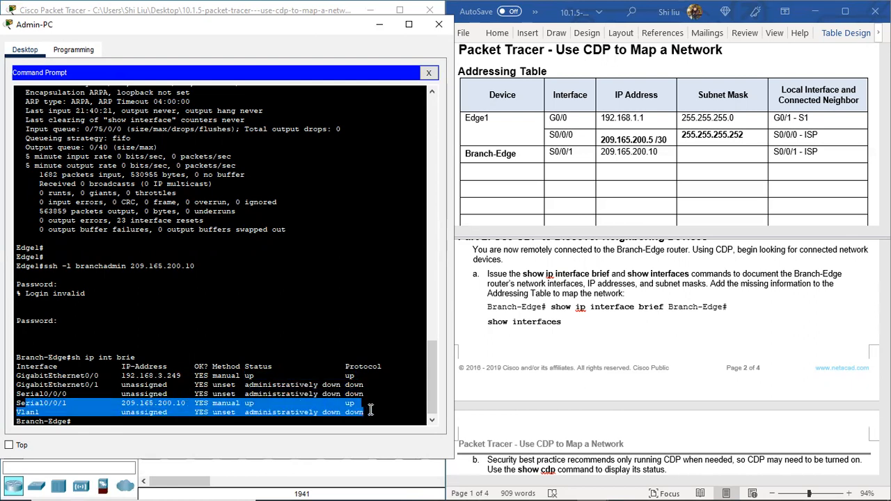
Step: Copy Branch-Edge into the Device cell of the next empty row in Word's Addressing Table and enter G0/0 as its interface
{"action": "left_click", "coordinate": [476, 172]}
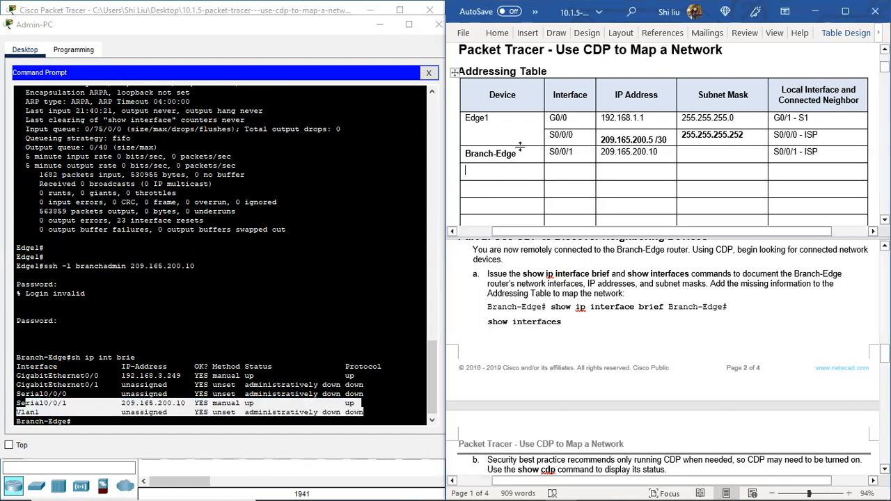
{"action": "left_click_drag", "start_coordinate": [518, 153], "coordinate": [466, 153]}
{"action": "key", "text": "ctrl+c"}
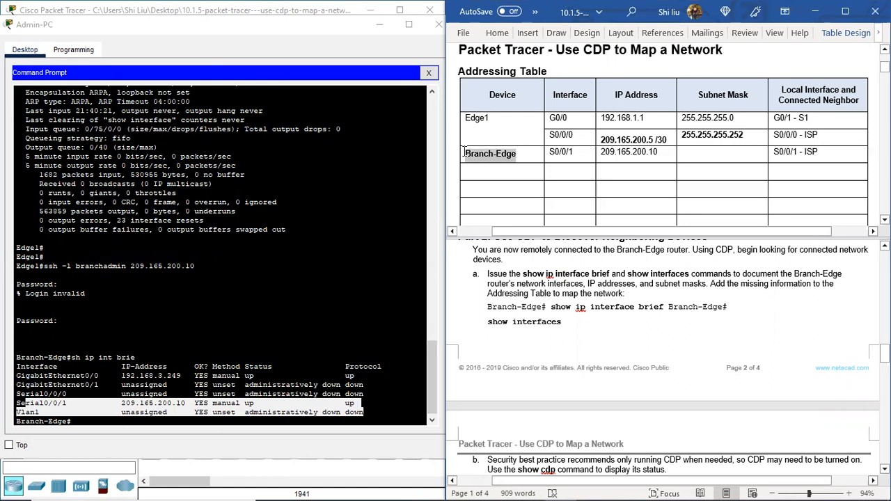
{"action": "left_click", "coordinate": [481, 171]}
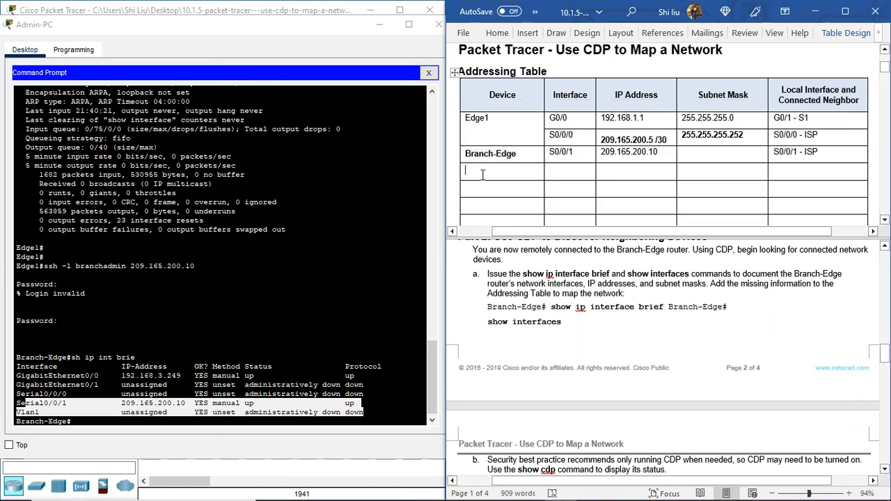
{"action": "key", "text": "ctrl+v"}
{"action": "left_click", "coordinate": [555, 168]}
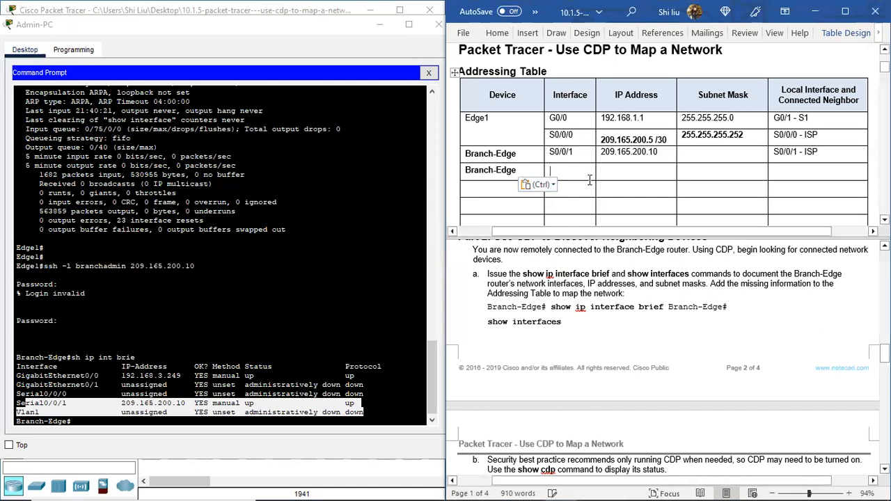
{"action": "left_click", "coordinate": [98, 375]}
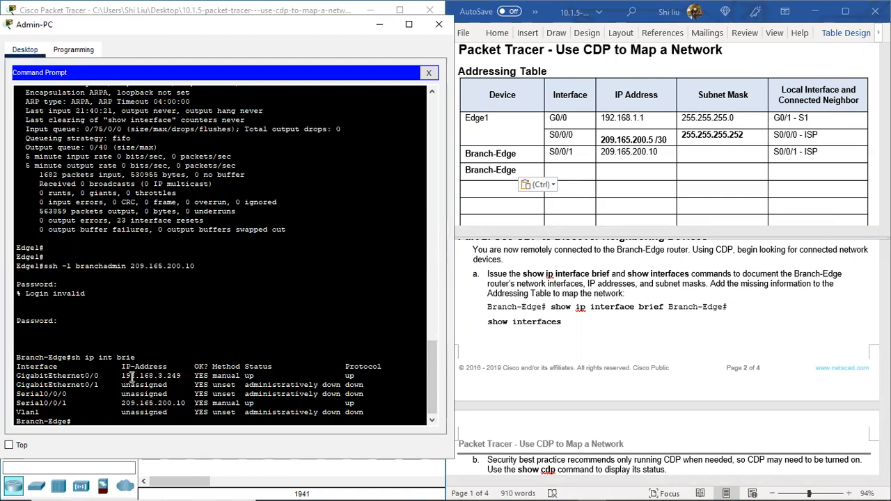
{"action": "left_click", "coordinate": [558, 171]}
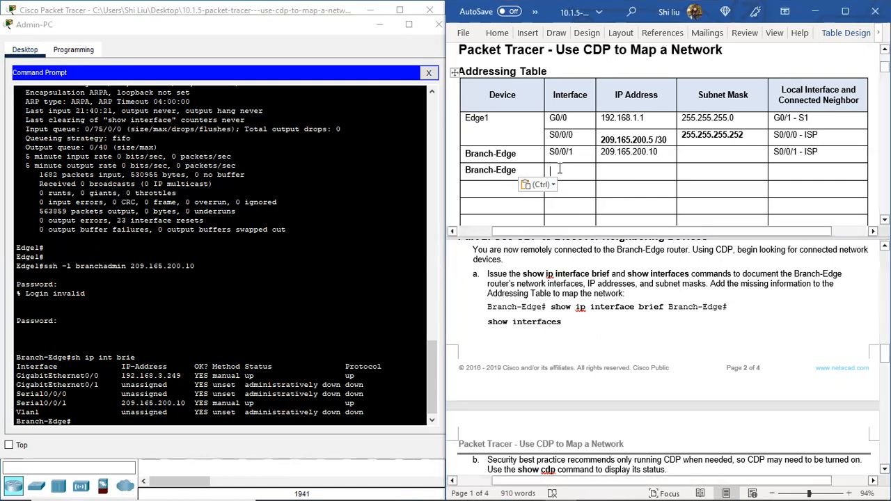
{"action": "type", "text": "G0/0"}
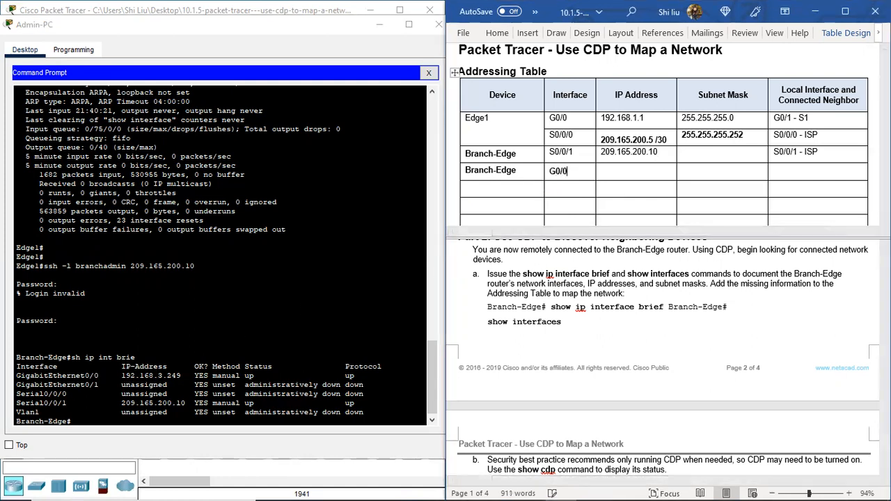
Step: Enter 192.168.3.249 as the IP address of Branch-Edge's G0/0 interface in the Addressing Table
{"action": "left_click", "coordinate": [612, 173]}
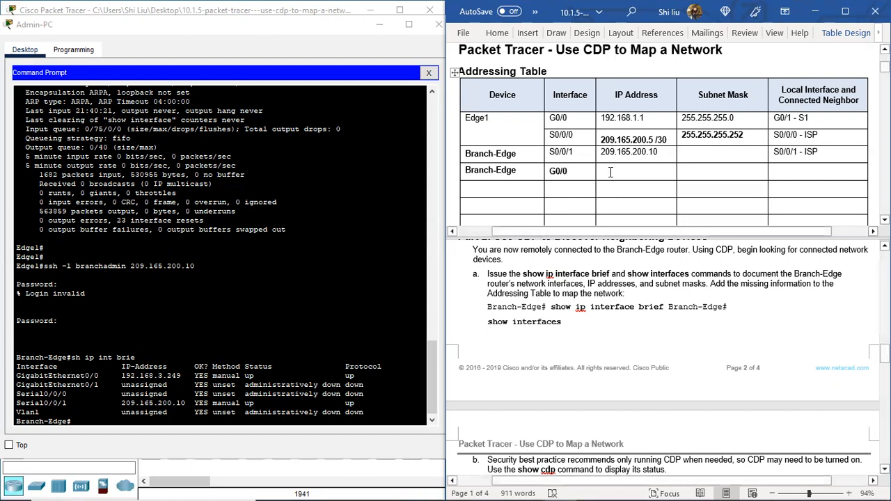
{"action": "left_click_drag", "start_coordinate": [121, 375], "coordinate": [182, 376]}
{"action": "left_click", "coordinate": [615, 174]}
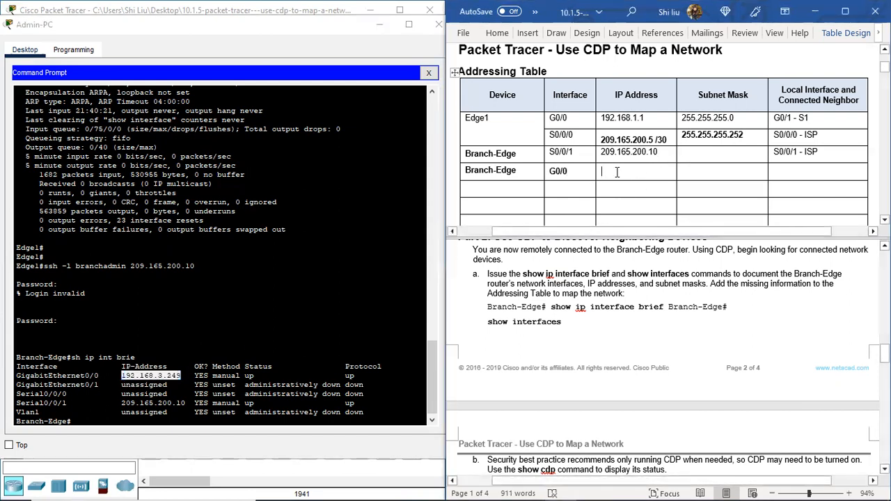
{"action": "type", "text": "192."}
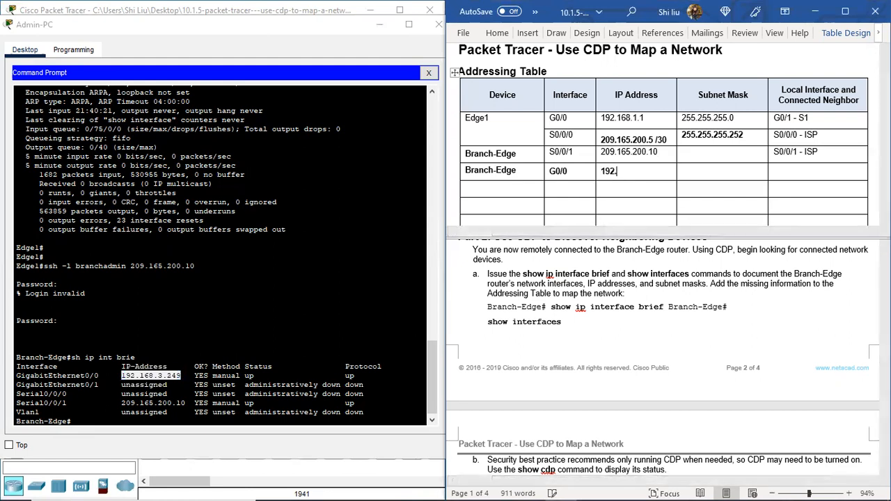
{"action": "type", "text": "168.3.249"}
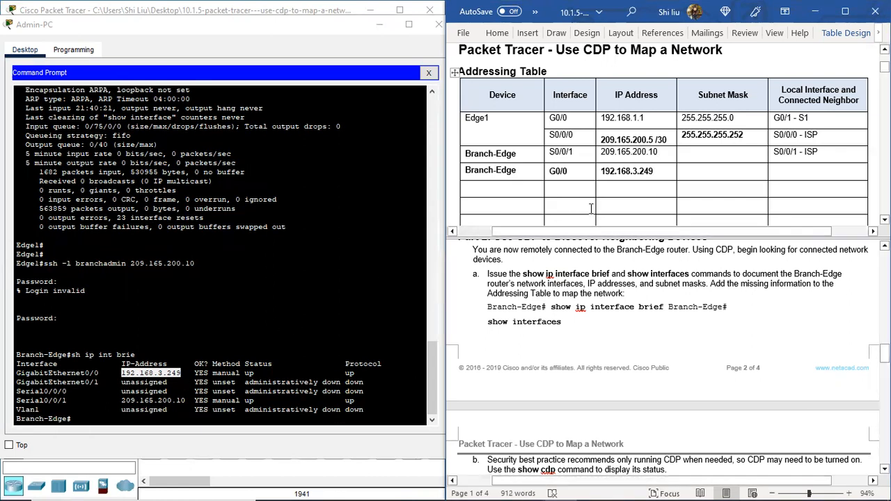
Step: Return to the Admin-PC command prompt and run "sh int" on Branch-Edge to display its detailed interface information
{"action": "left_click", "coordinate": [83, 418]}
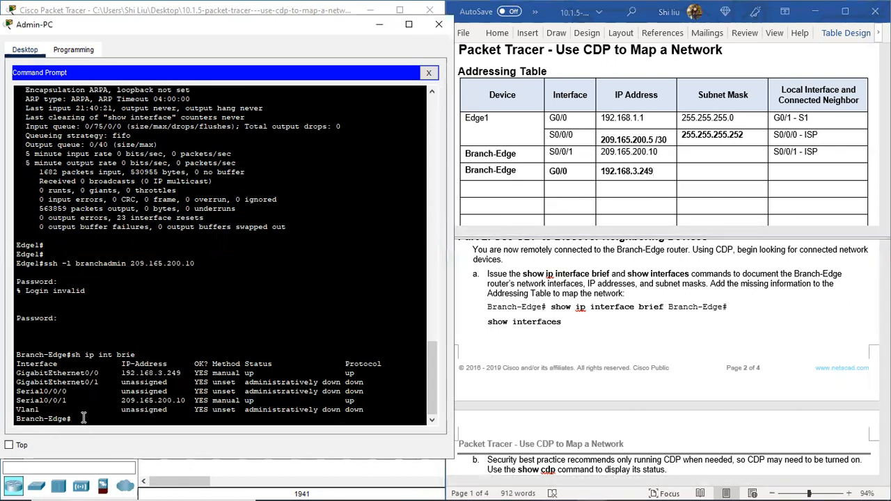
{"action": "key", "text": "Return"}
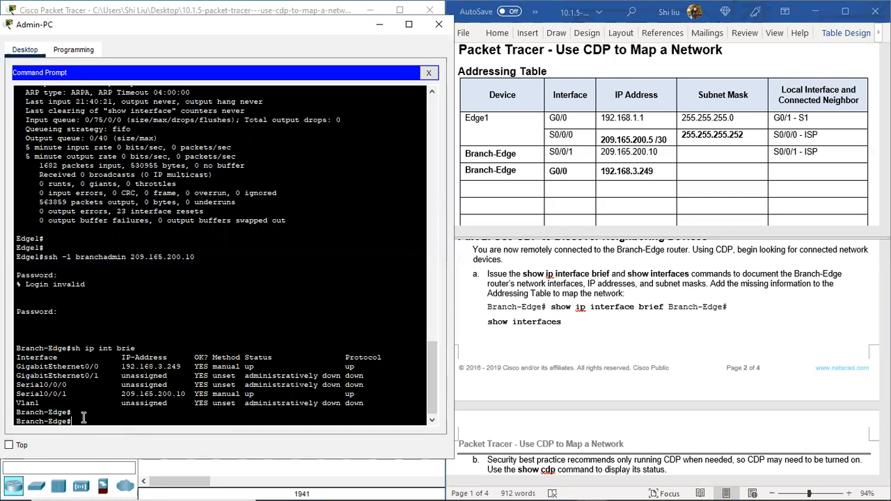
{"action": "type", "text": "sh int"}
{"action": "key", "text": "Return"}
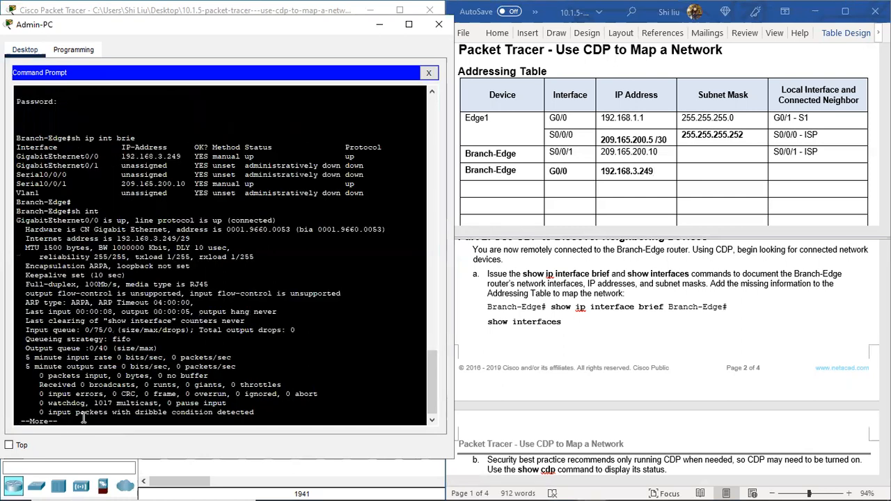
Step: Page through the "sh int" output and highlight the Internet address with prefix length of Branch-Edge's GigabitEthernet0/0 interface
{"action": "key", "text": "space"}
{"action": "scroll", "coordinate": [174, 199], "scroll_direction": "up", "scroll_amount": 2}
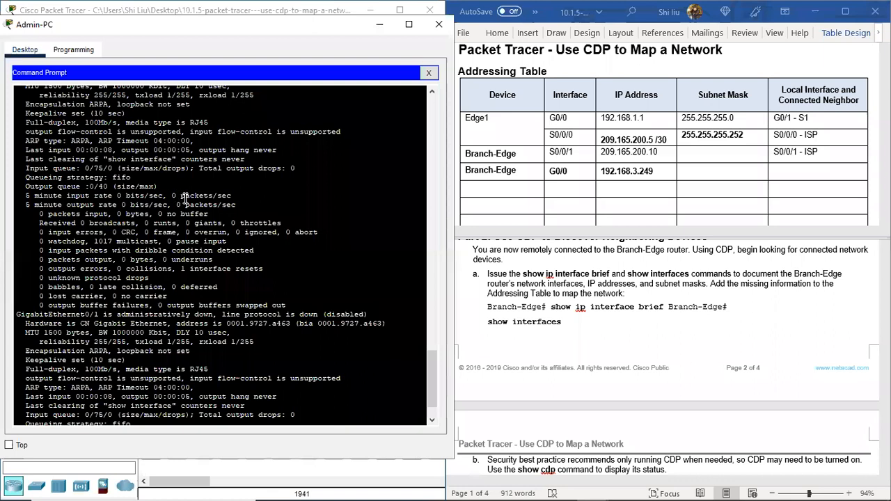
{"action": "scroll", "coordinate": [168, 202], "scroll_direction": "up", "scroll_amount": 3}
{"action": "left_click_drag", "start_coordinate": [53, 138], "coordinate": [198, 156]}
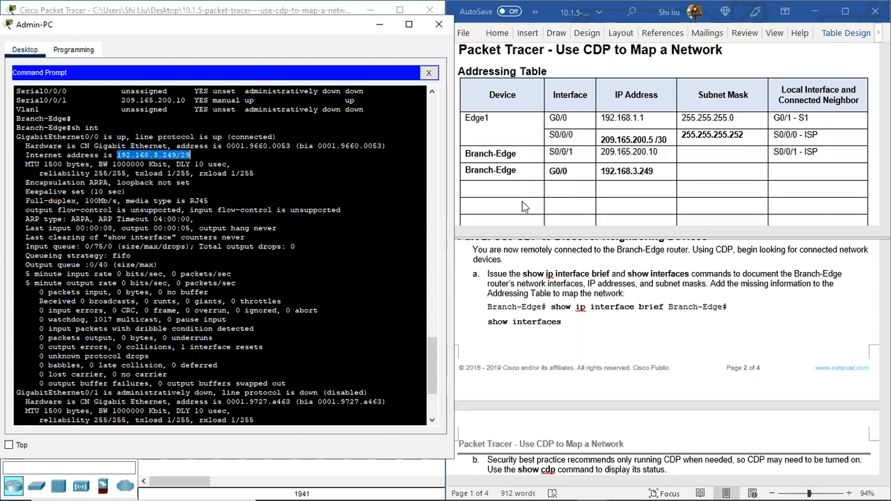
Step: In the Addressing Table, append /29 to Branch-Edge's G0/0 IP address and enter 255.255.255.248 as its subnet mask
{"action": "left_click", "coordinate": [660, 174]}
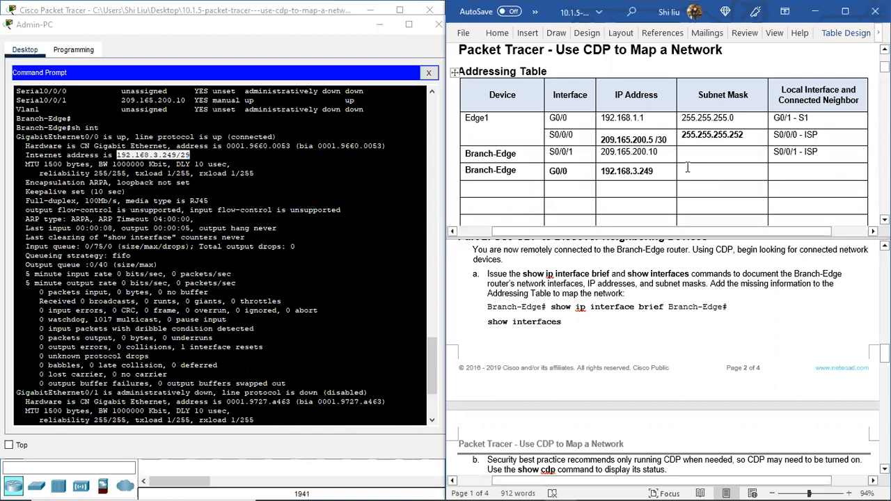
{"action": "type", "text": "/29"}
{"action": "left_click", "coordinate": [685, 174]}
{"action": "type", "text": "255.255.2"}
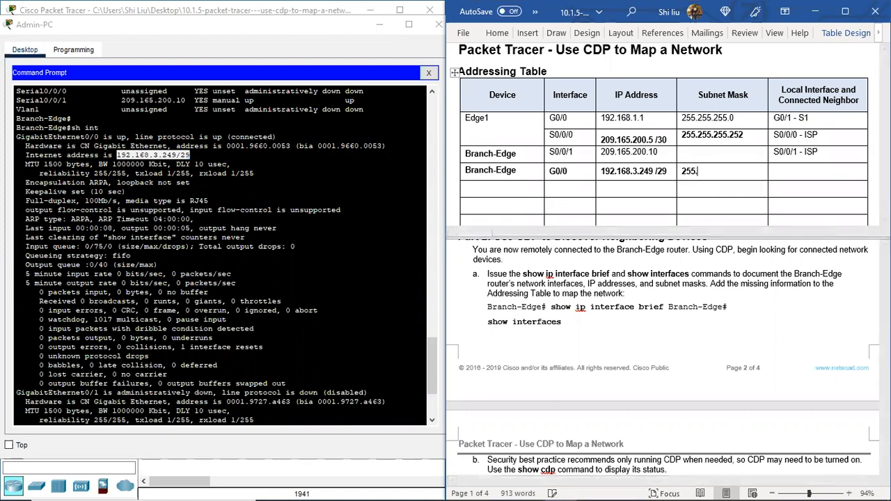
{"action": "type", "text": "48"}
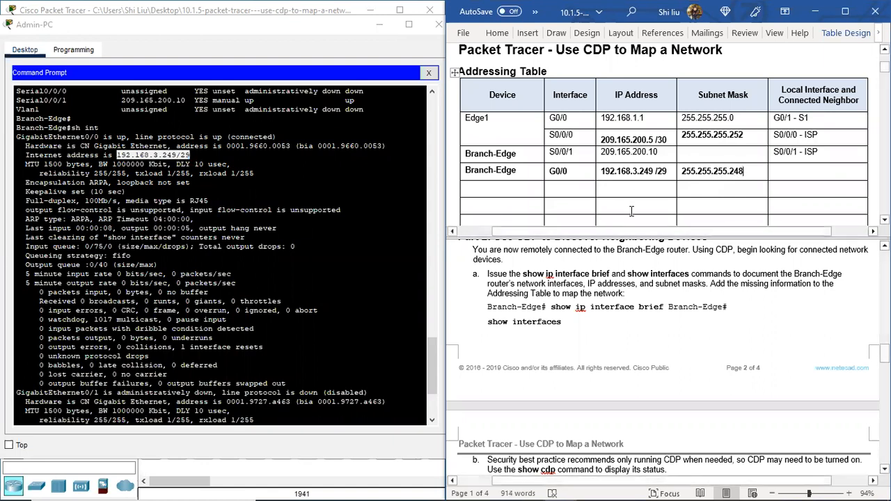
Step: Return to the Admin-PC command prompt, page on to the Serial0/0/1 details and highlight that interface's name and Internet address
{"action": "left_click", "coordinate": [80, 403]}
{"action": "scroll", "coordinate": [80, 406], "scroll_direction": "down", "scroll_amount": 4}
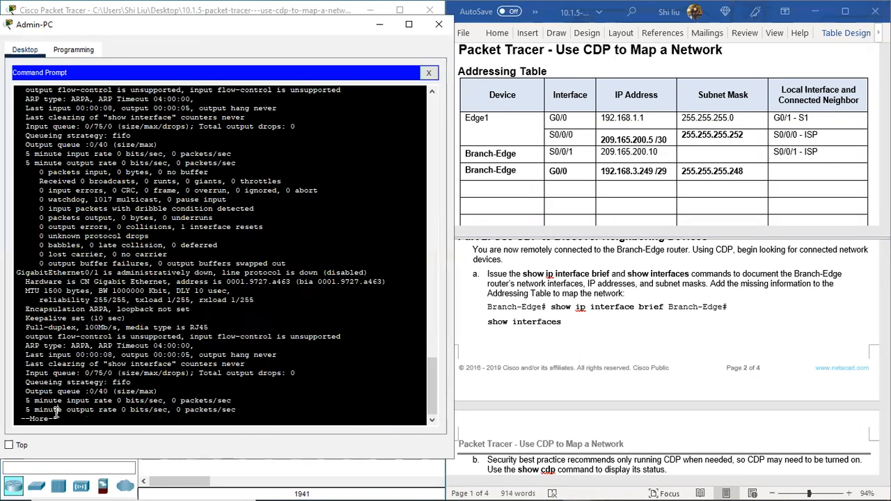
{"action": "key", "text": "space"}
{"action": "key", "text": "space"}
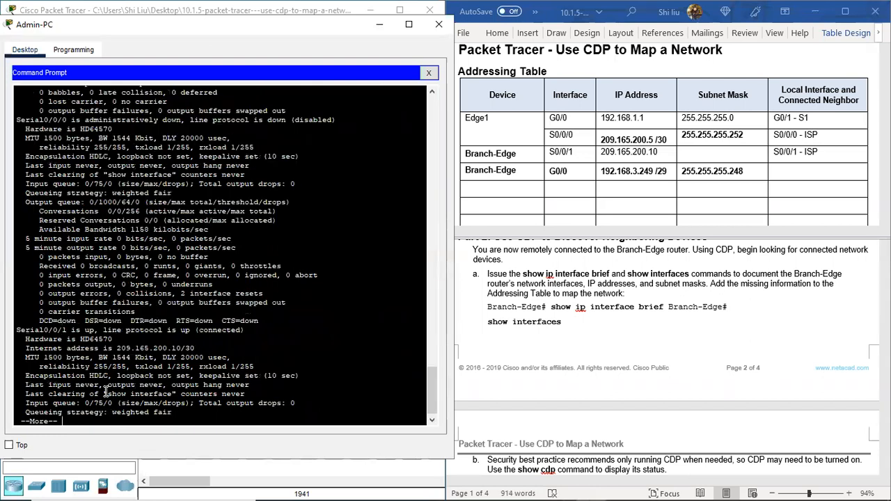
{"action": "left_click_drag", "start_coordinate": [30, 121], "coordinate": [68, 120]}
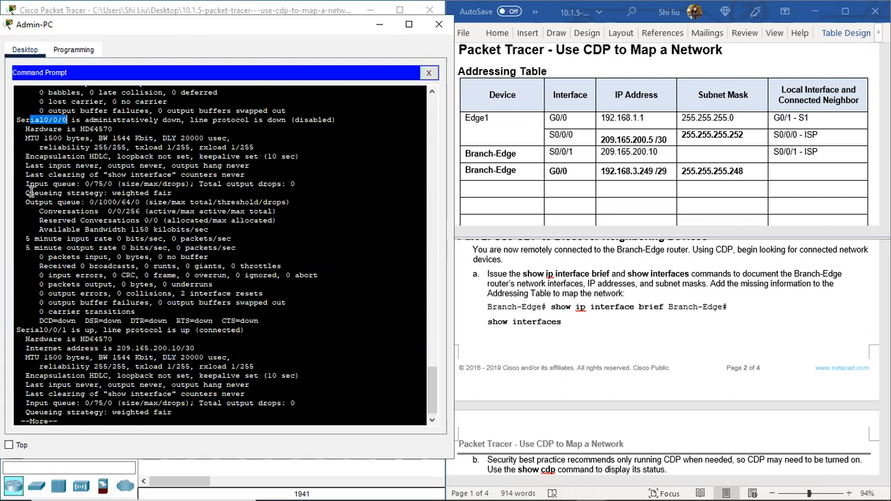
{"action": "left_click_drag", "start_coordinate": [24, 331], "coordinate": [66, 332]}
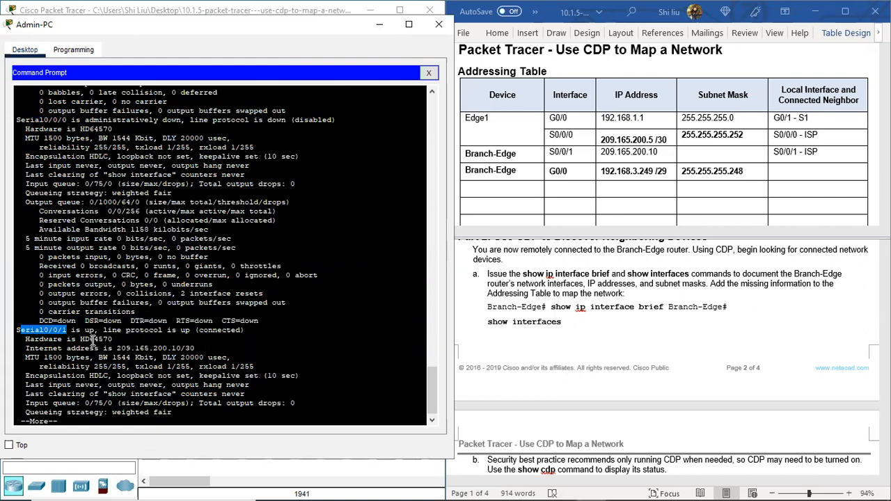
{"action": "left_click_drag", "start_coordinate": [116, 350], "coordinate": [195, 349]}
Step: In the Addressing Table, append /30 to Branch-Edge's S0/0/1 IP address and enter 255.255.255.252 as its subnet mask
{"action": "left_click", "coordinate": [667, 159]}
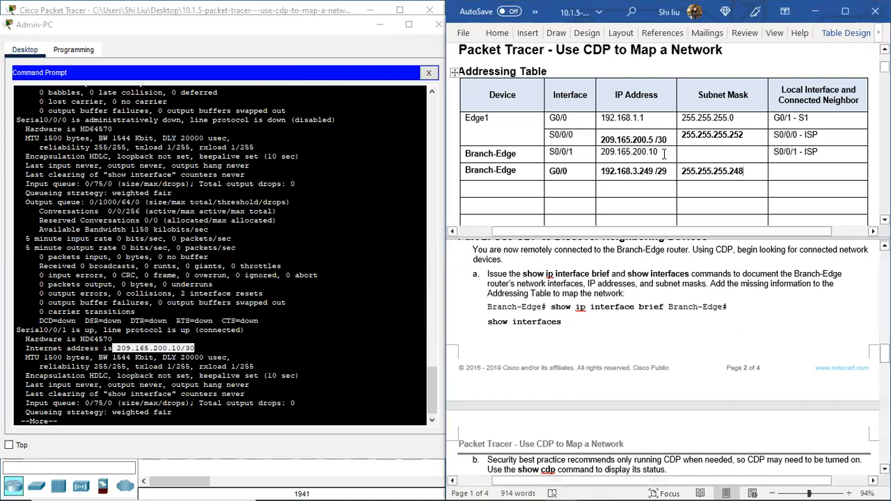
{"action": "type", "text": "/30"}
{"action": "left_click", "coordinate": [703, 155]}
{"action": "type", "text": "255.255."}
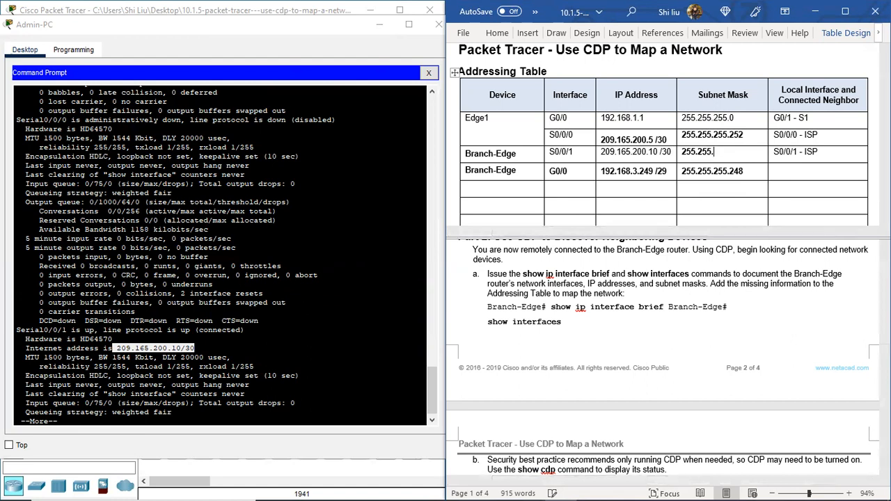
{"action": "type", "text": "255.252"}
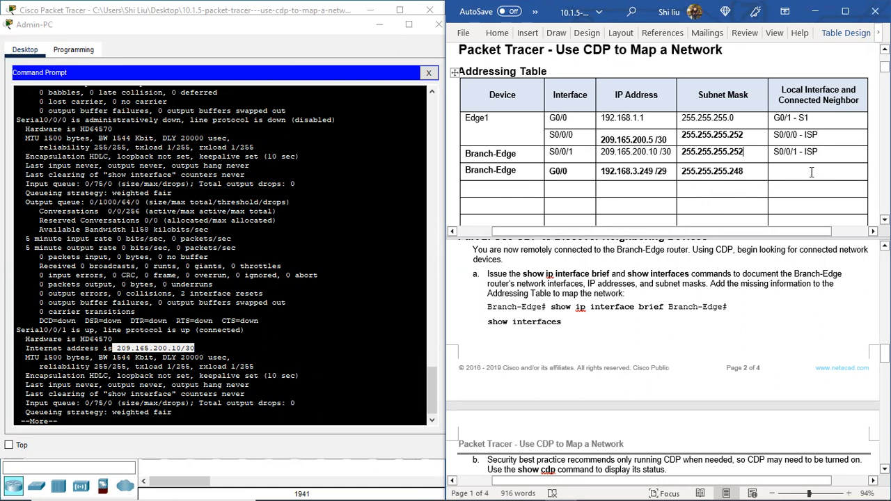
Step: Page to the end of the interface output, review lab steps b and c, and run "sh cdp" on Branch-Edge
{"action": "left_click", "coordinate": [70, 421]}
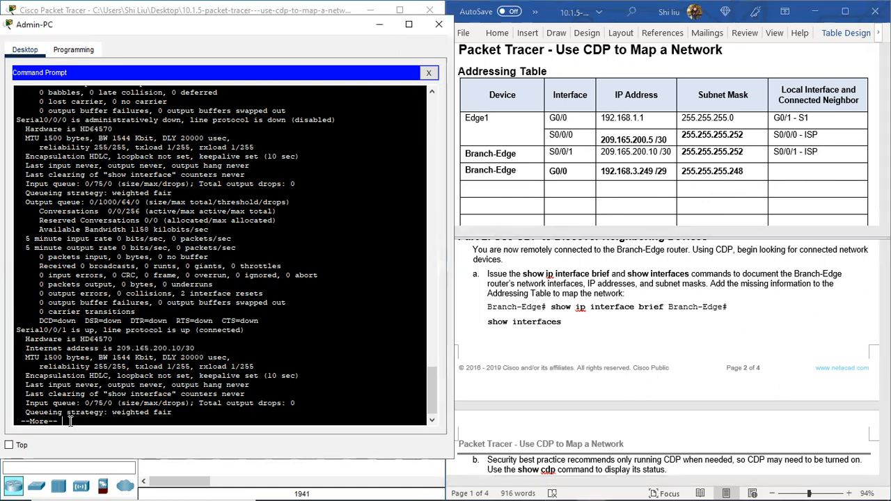
{"action": "key", "text": "space"}
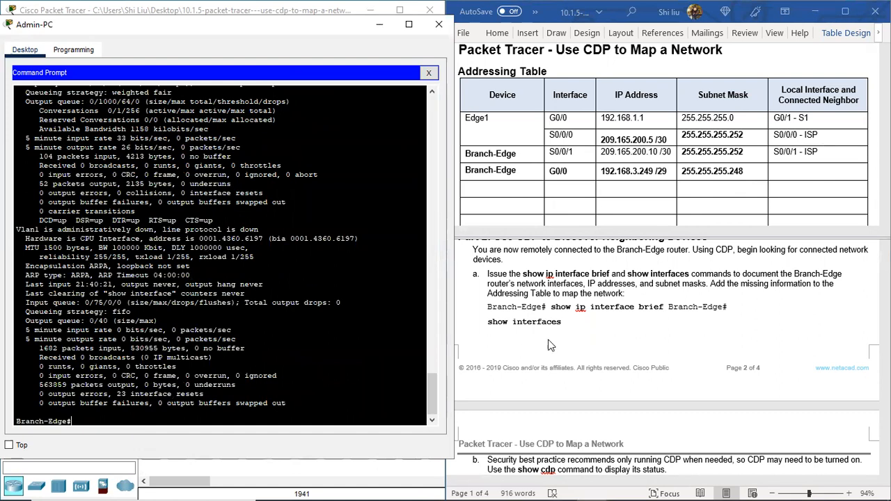
{"action": "scroll", "coordinate": [637, 327], "scroll_direction": "down", "scroll_amount": 1}
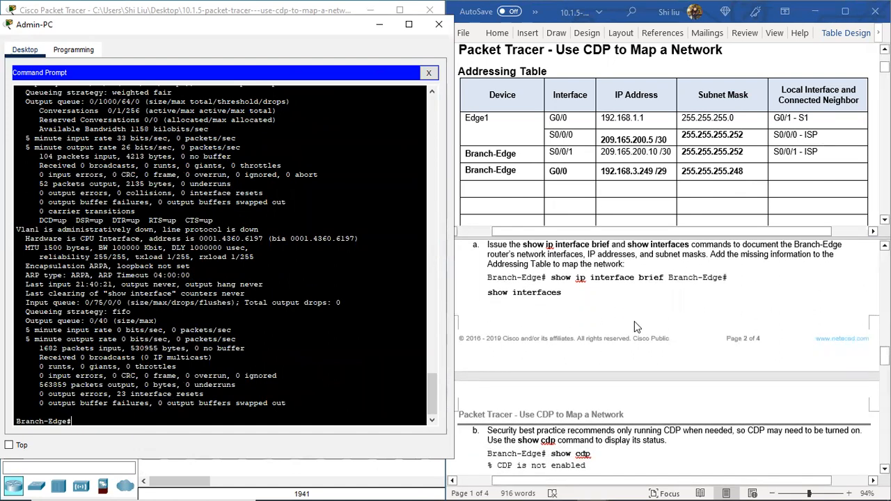
{"action": "scroll", "coordinate": [631, 325], "scroll_direction": "down", "scroll_amount": 1}
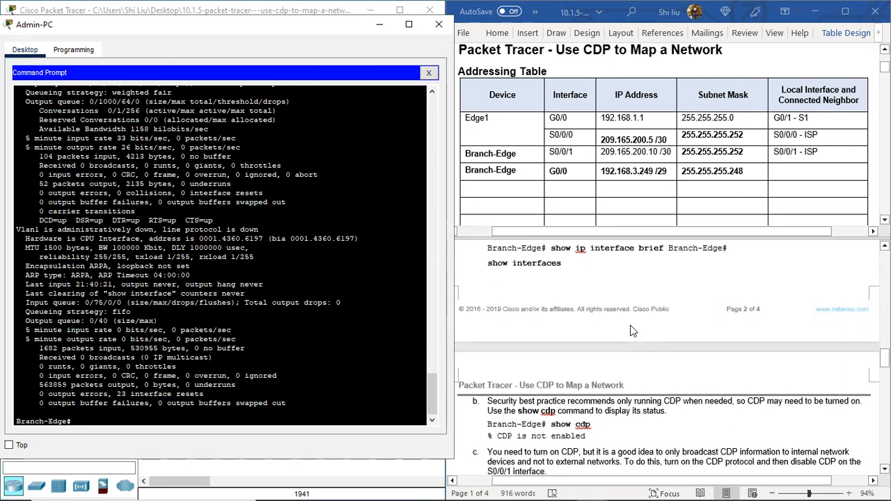
{"action": "scroll", "coordinate": [631, 331], "scroll_direction": "down", "scroll_amount": 3}
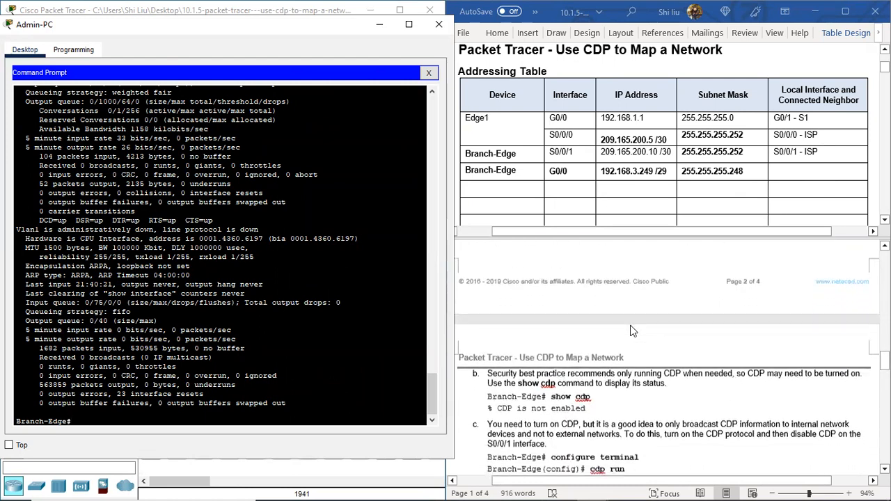
{"action": "scroll", "coordinate": [548, 330], "scroll_direction": "up", "scroll_amount": 5}
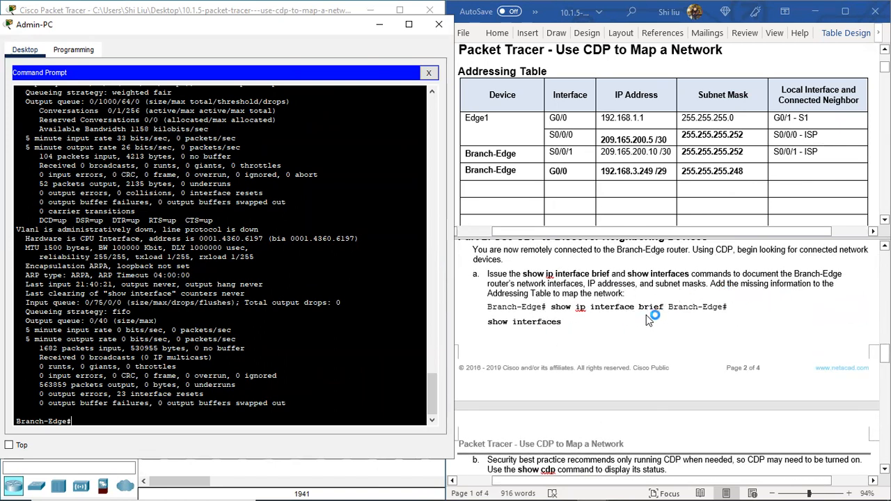
{"action": "scroll", "coordinate": [656, 322], "scroll_direction": "down", "scroll_amount": 7}
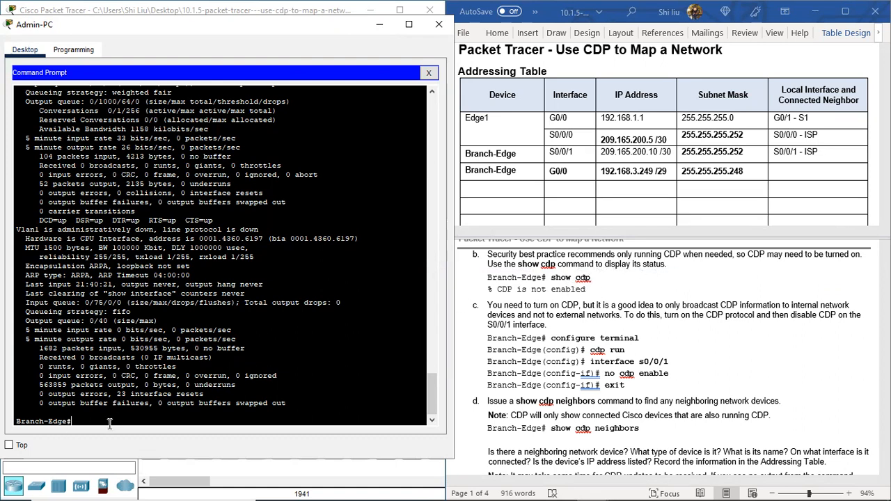
{"action": "key", "text": "Return"}
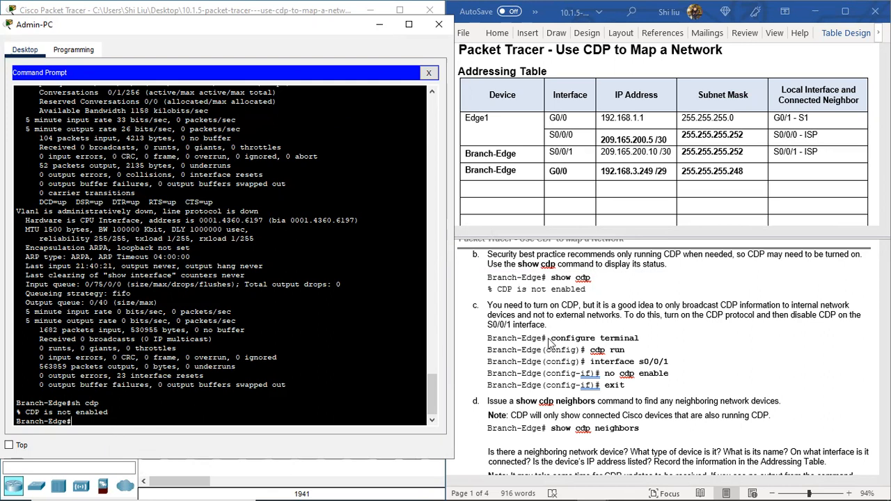
Step: Enter global configuration mode on Branch-Edge with "conf t" and turn on CDP with "cdp run"
{"action": "scroll", "coordinate": [585, 316], "scroll_direction": "down", "scroll_amount": 1}
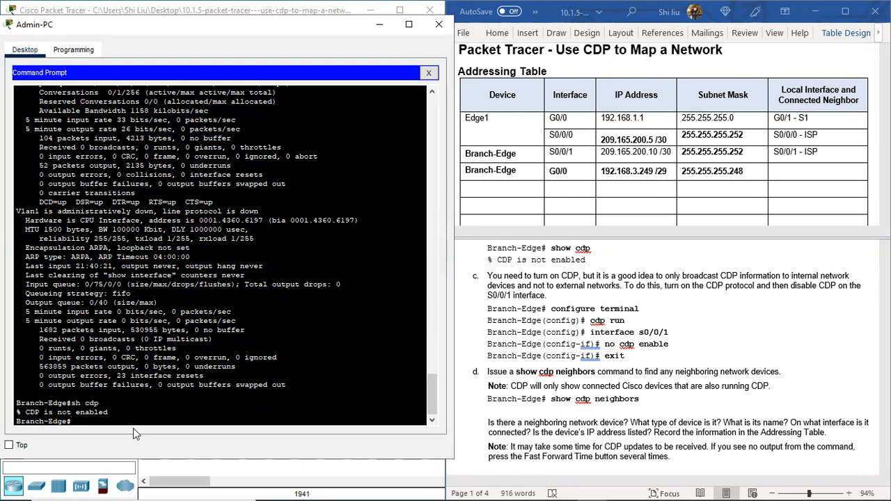
{"action": "type", "text": "conf t"}
{"action": "key", "text": "Return"}
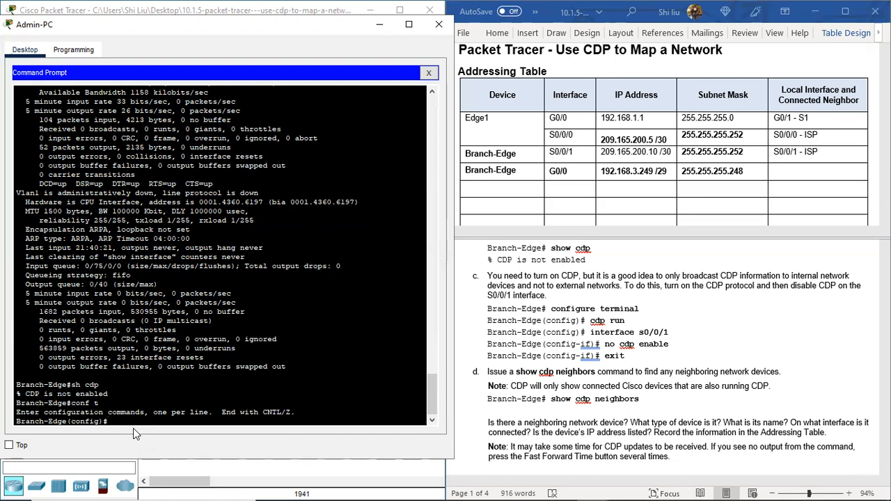
{"action": "type", "text": "cdp run"}
{"action": "key", "text": "Return"}
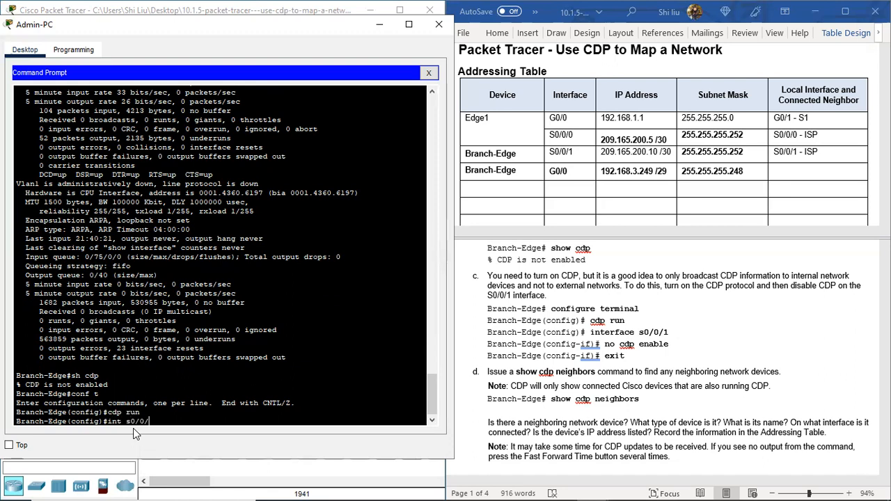
Step: Enter interface s0/0/1 on Branch-Edge, disable CDP there with "no cdp enable" and leave configuration mode with "end"
{"action": "key", "text": "Return"}
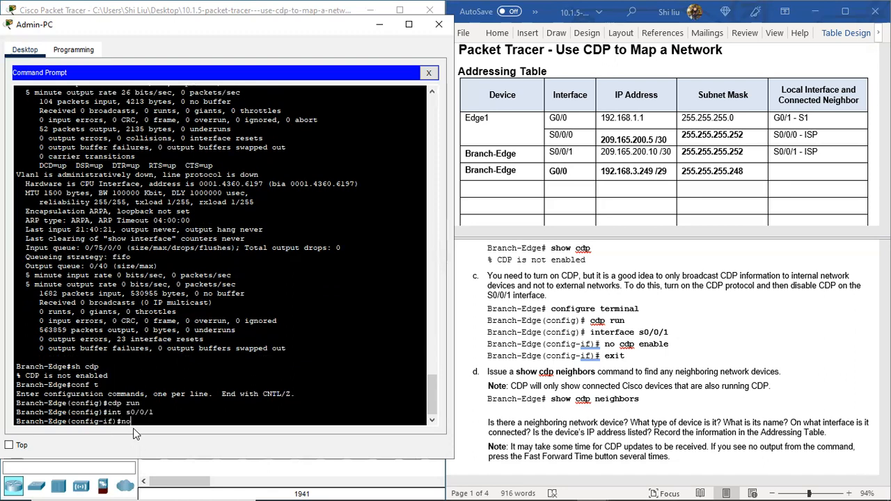
{"action": "type", "text": "no cdp  enable"}
{"action": "key", "text": "Return"}
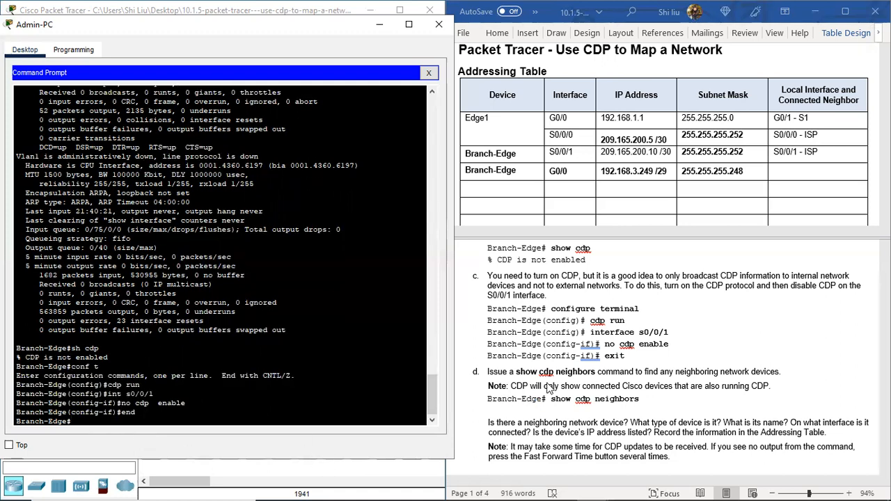
Step: Run "sh cdp nei" on Branch-Edge to list its neighboring devices
{"action": "scroll", "coordinate": [549, 390], "scroll_direction": "down", "scroll_amount": 2}
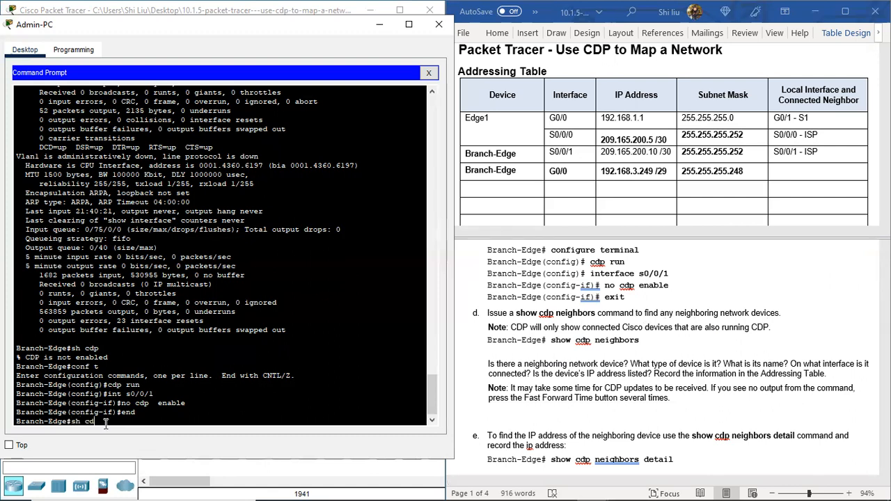
{"action": "type", "text": "nei"}
{"action": "key", "text": "Return"}
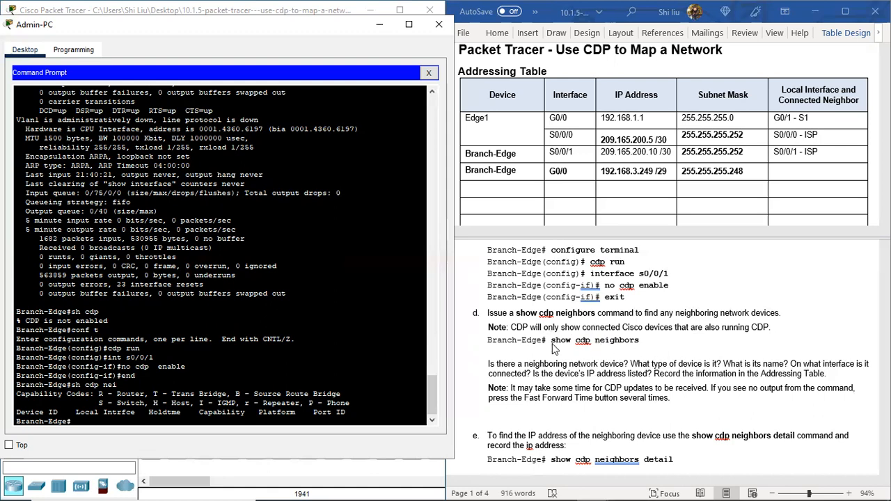
Step: Highlight "network device?" in the step d question of the lab instructions and rerun "sh cdp nei" on Branch-Edge
{"action": "scroll", "coordinate": [525, 362], "scroll_direction": "down", "scroll_amount": 2}
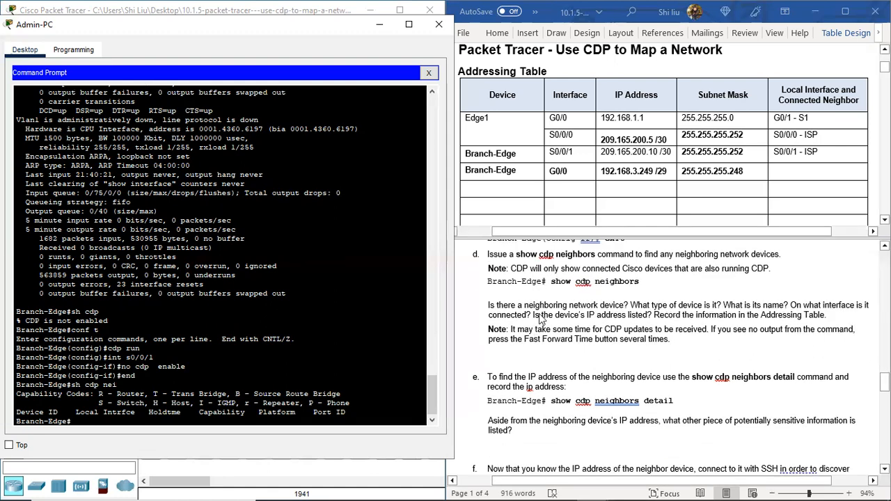
{"action": "left_click", "coordinate": [629, 305]}
{"action": "left_click_drag", "start_coordinate": [597, 300], "coordinate": [632, 307]}
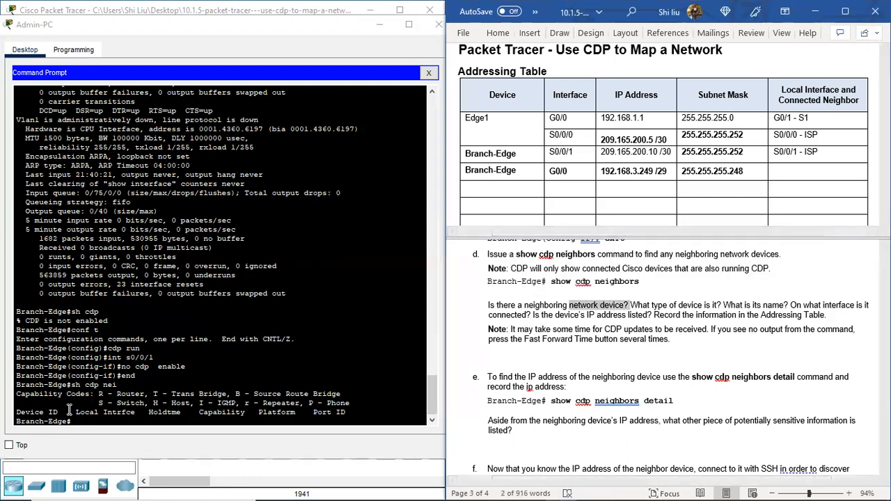
{"action": "scroll", "coordinate": [65, 406], "scroll_direction": "down", "scroll_amount": 1}
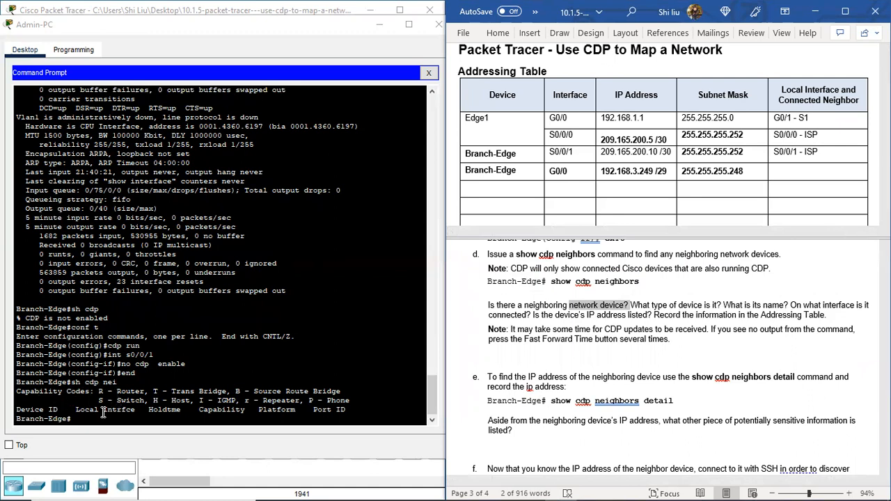
{"action": "left_click", "coordinate": [78, 417]}
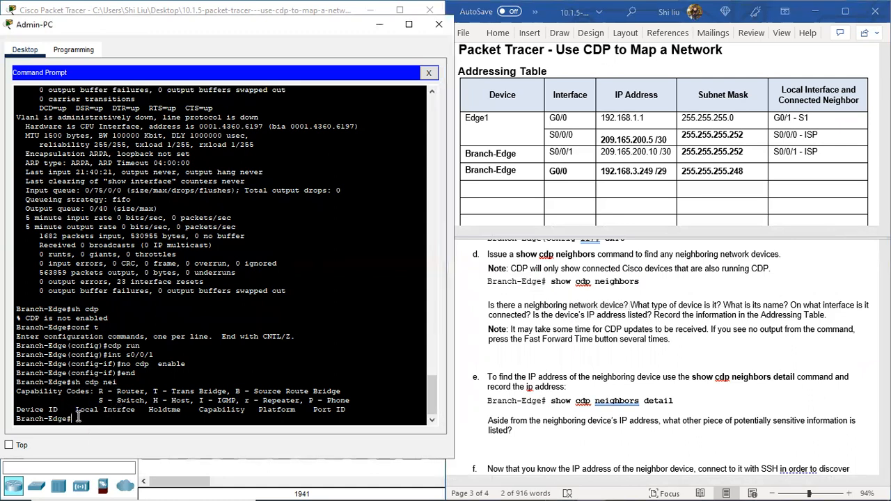
{"action": "key", "text": "Up"}
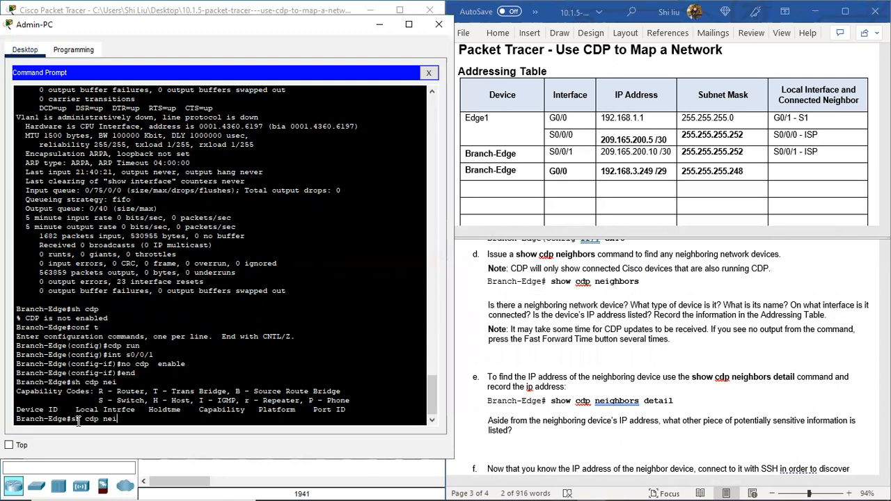
{"action": "key", "text": "Return"}
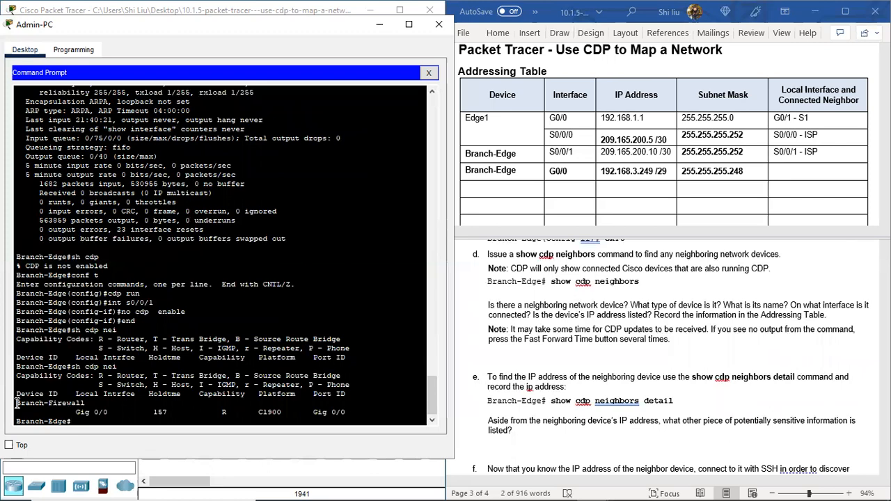
Step: Highlight the column headings of the CDP neighbor output and the Capability code in the Branch-Firewall entry
{"action": "left_click_drag", "start_coordinate": [74, 393], "coordinate": [348, 394]}
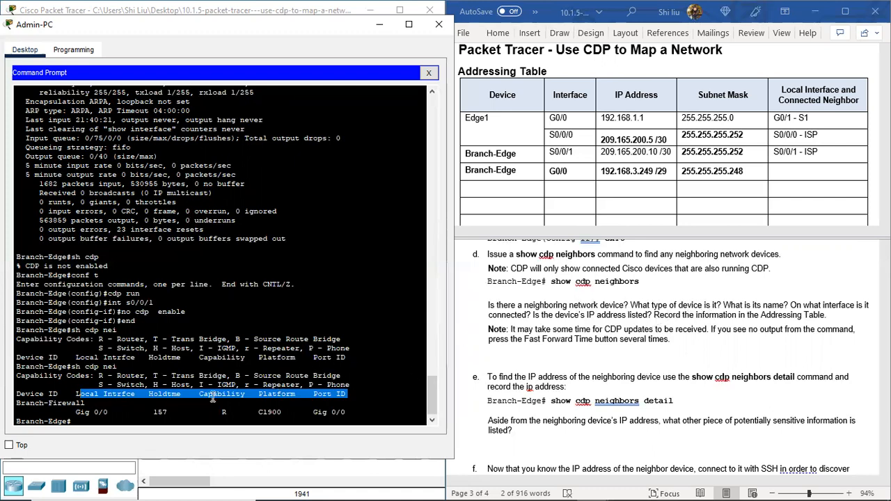
{"action": "left_click", "coordinate": [213, 396]}
{"action": "left_click_drag", "start_coordinate": [198, 396], "coordinate": [238, 410]}
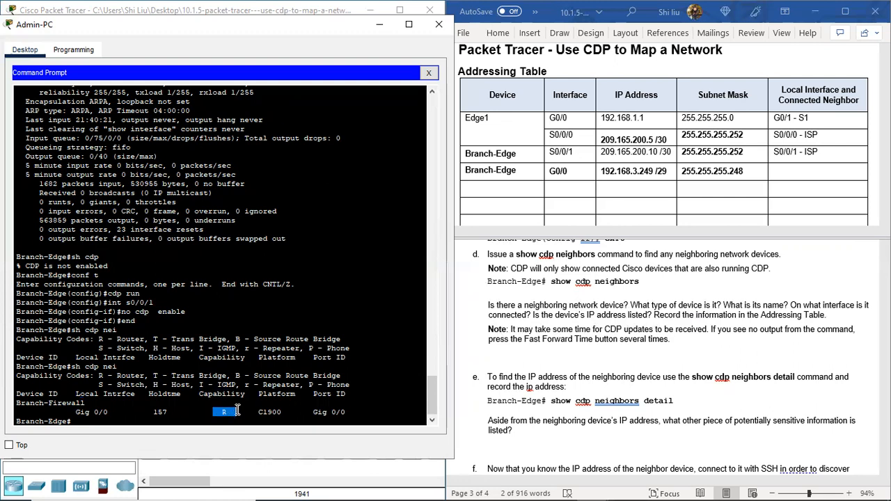
Step: Highlight the "R - Router" capability code, the Branch-Firewall device ID and the word "connected?" in the step d question
{"action": "left_click", "coordinate": [94, 376]}
{"action": "left_click_drag", "start_coordinate": [94, 376], "coordinate": [147, 375]}
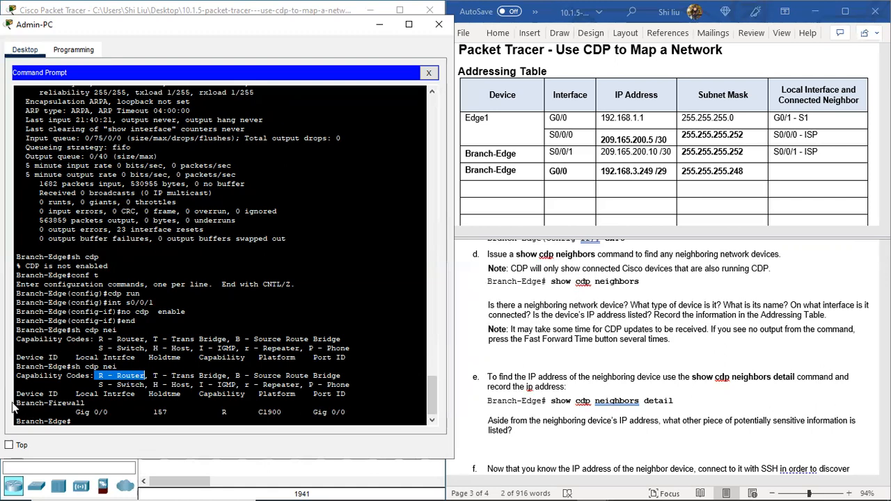
{"action": "left_click_drag", "start_coordinate": [16, 404], "coordinate": [89, 402]}
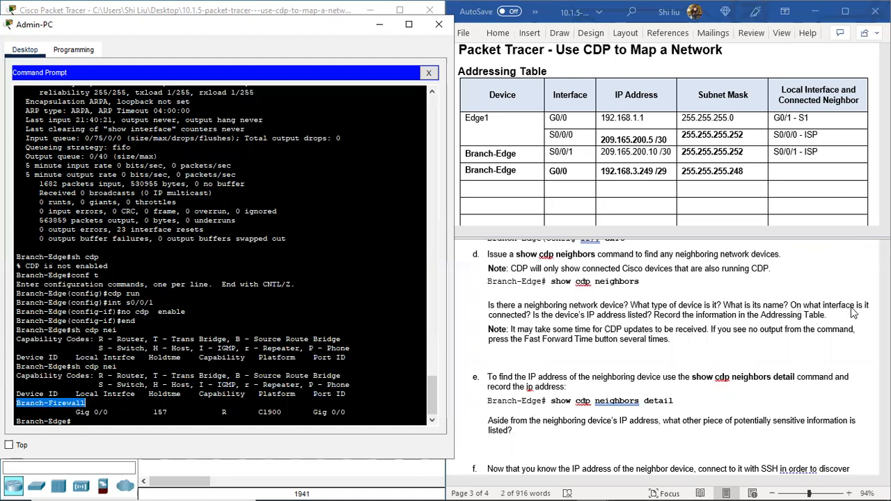
{"action": "left_click", "coordinate": [527, 313]}
{"action": "double_click", "coordinate": [504, 314]}
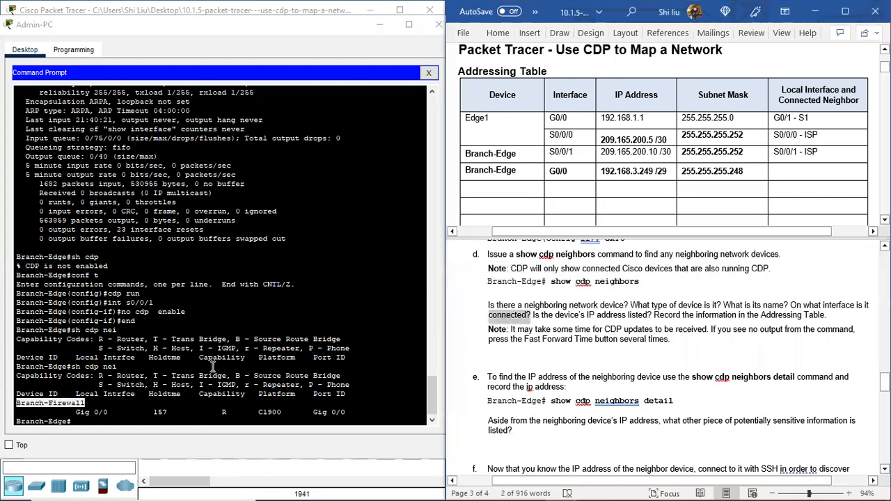
Step: Highlight the local interface and then the port ID in the Branch-Firewall entry of the CDP neighbor output
{"action": "left_click", "coordinate": [124, 397]}
{"action": "left_click", "coordinate": [115, 410]}
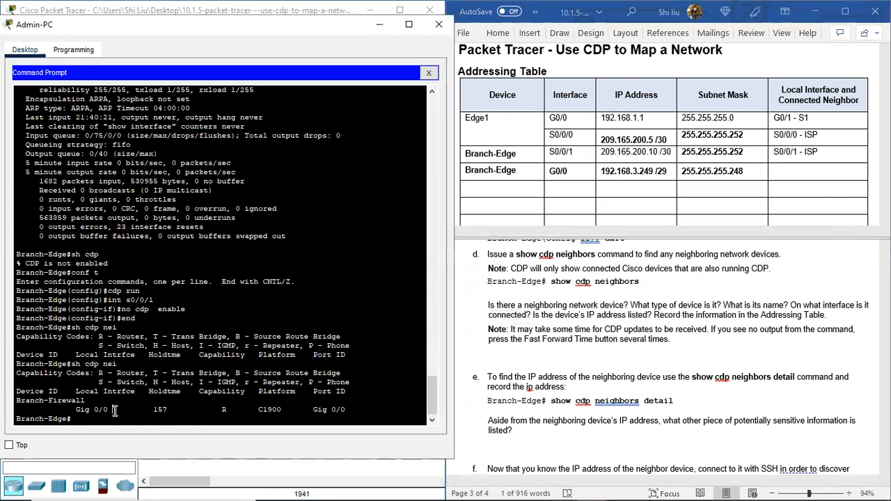
{"action": "left_click_drag", "start_coordinate": [75, 410], "coordinate": [111, 410]}
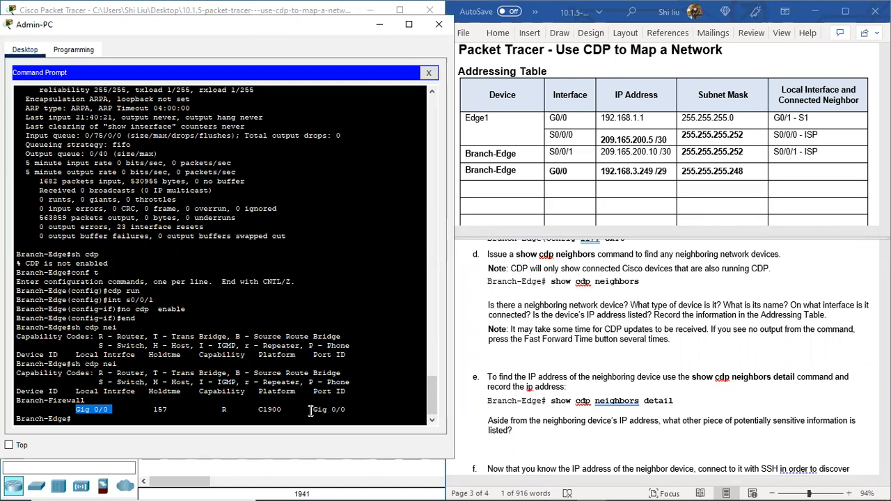
{"action": "left_click_drag", "start_coordinate": [309, 410], "coordinate": [350, 413]}
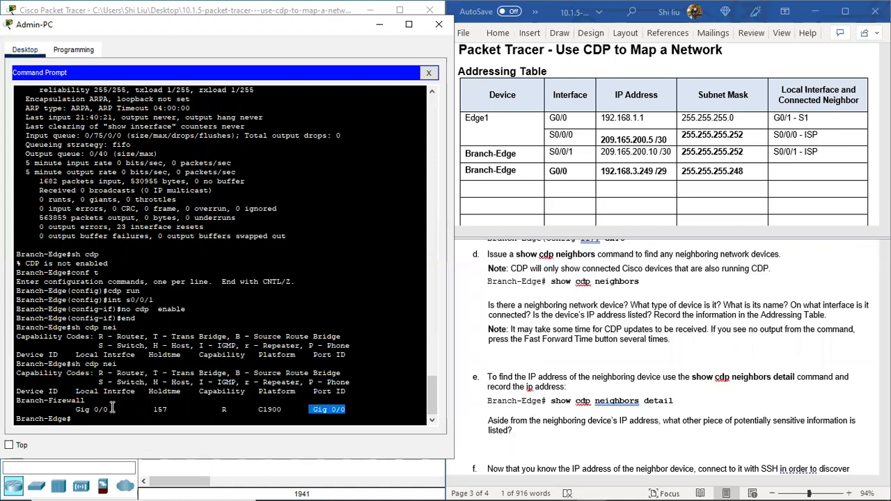
Step: Match the local interface to the Branch-Edge prompt and the port ID to Branch-Firewall by highlighting each pair in the output
{"action": "left_click_drag", "start_coordinate": [69, 418], "coordinate": [16, 420]}
{"action": "left_click_drag", "start_coordinate": [75, 410], "coordinate": [110, 410]}
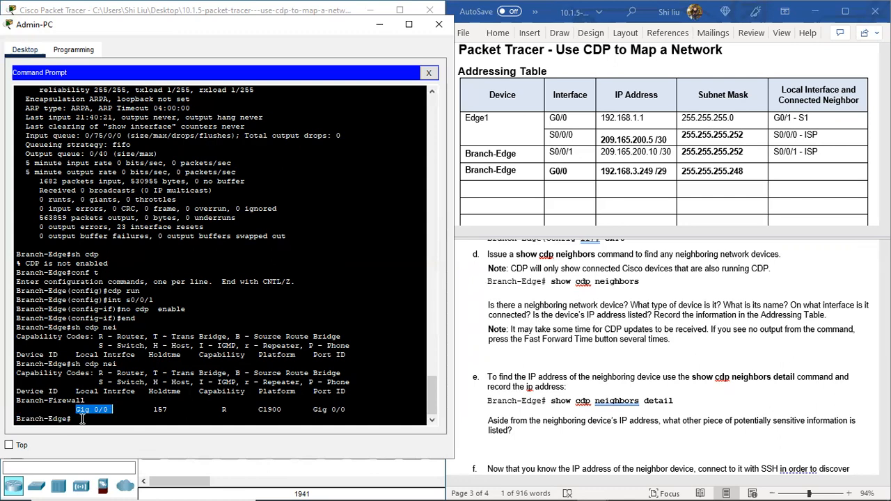
{"action": "left_click_drag", "start_coordinate": [68, 419], "coordinate": [14, 421]}
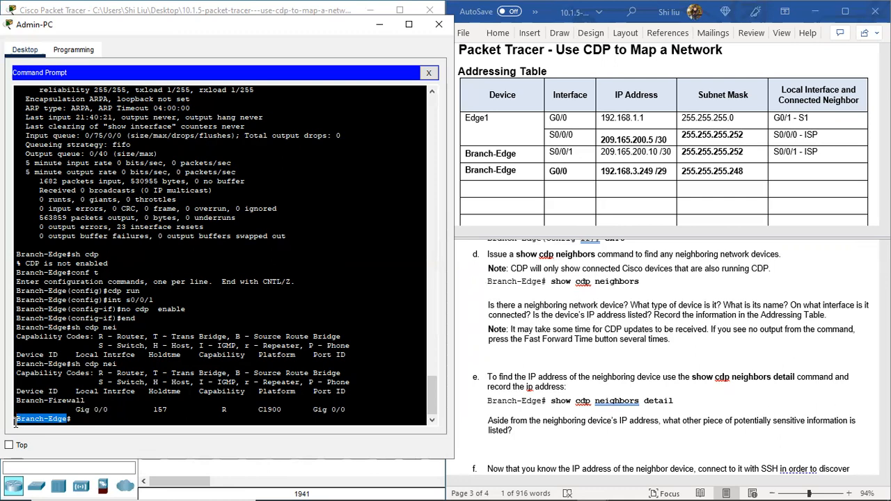
{"action": "left_click_drag", "start_coordinate": [311, 391], "coordinate": [315, 409]}
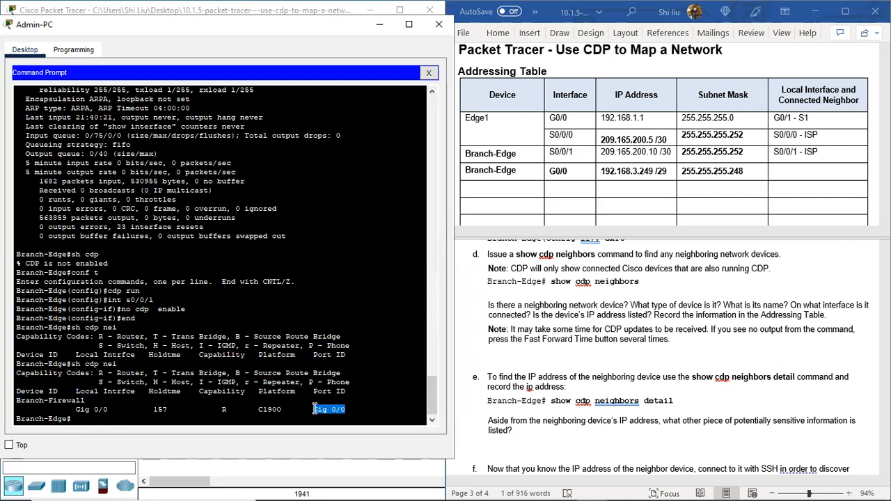
{"action": "left_click_drag", "start_coordinate": [85, 401], "coordinate": [18, 401]}
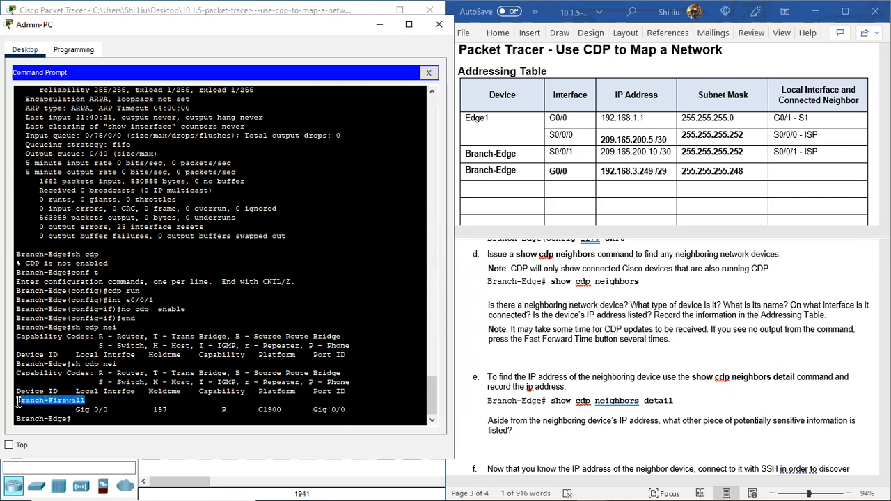
{"action": "left_click_drag", "start_coordinate": [311, 412], "coordinate": [348, 413]}
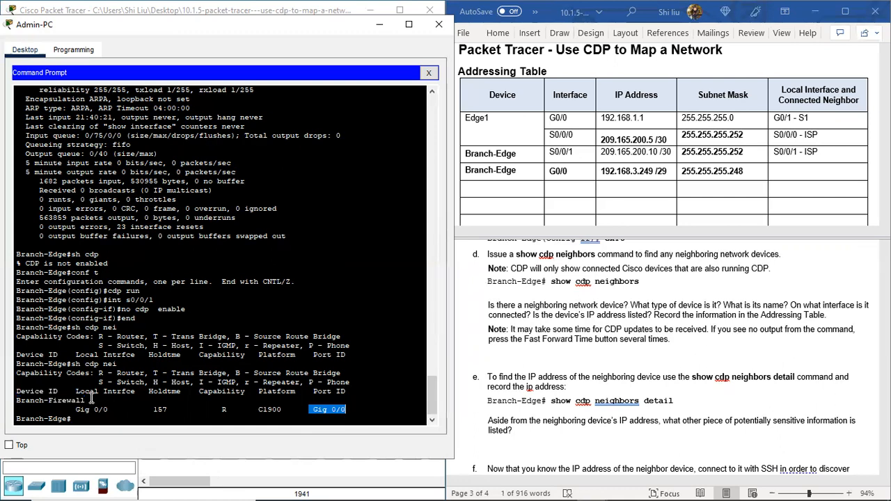
{"action": "left_click_drag", "start_coordinate": [85, 401], "coordinate": [13, 394]}
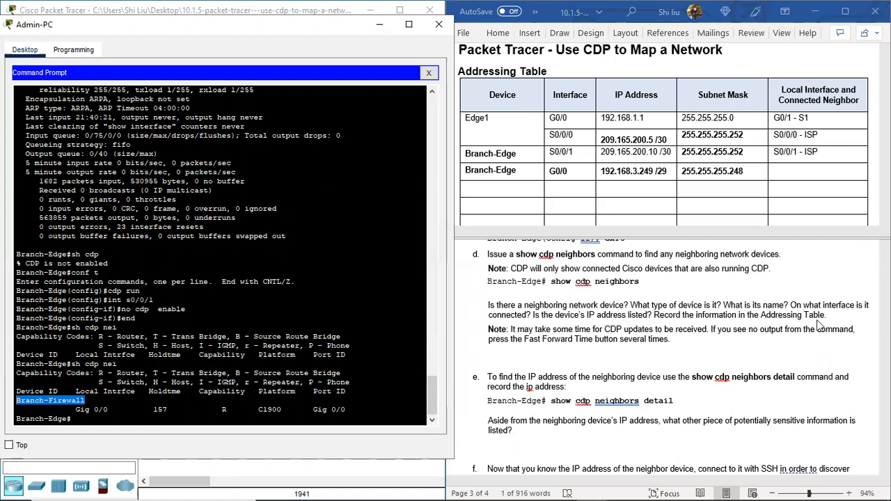
Step: Record "G0/0 – Branch-Firewall" as the local interface and connected neighbor of Branch-Edge G0/0 in the Addressing Table
{"action": "left_click", "coordinate": [83, 423]}
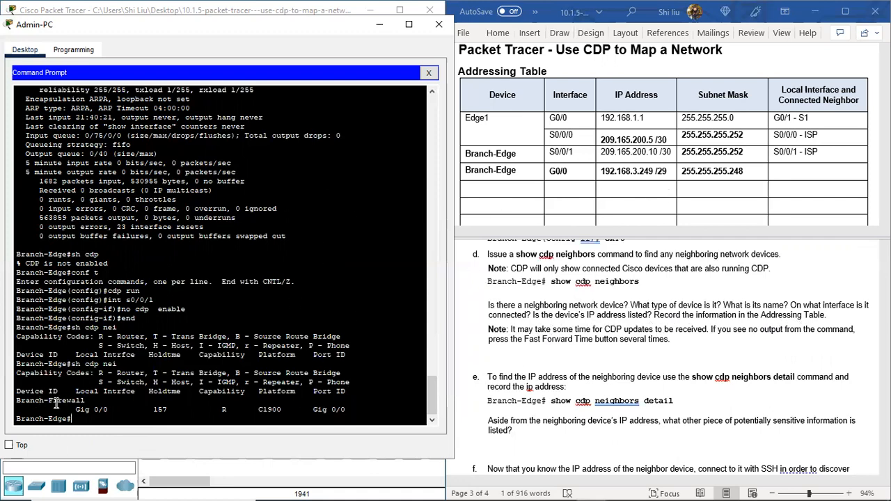
{"action": "left_click", "coordinate": [781, 176]}
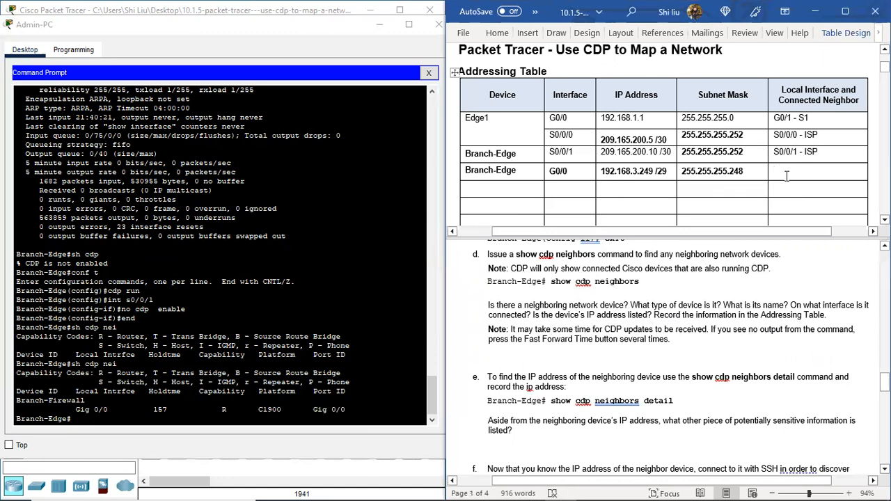
{"action": "type", "text": "G0/0 "}
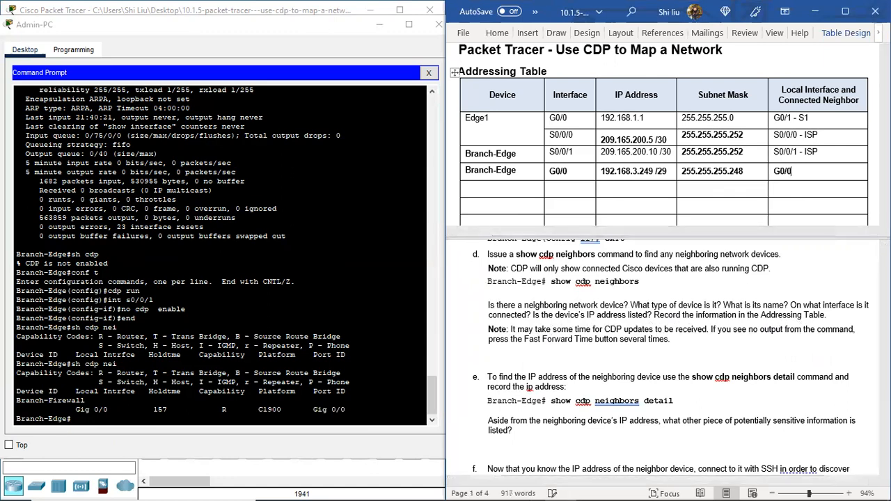
{"action": "type", "text": "- Branch "}
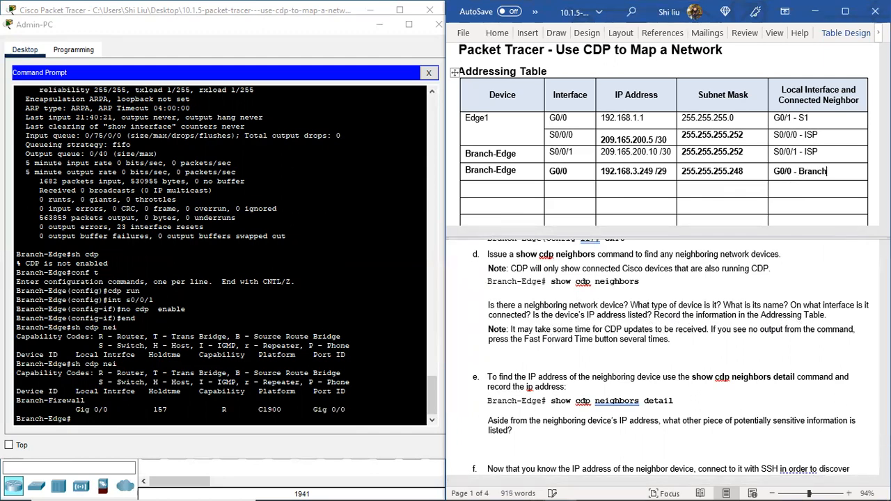
{"action": "type", "text": "-Firewall"}
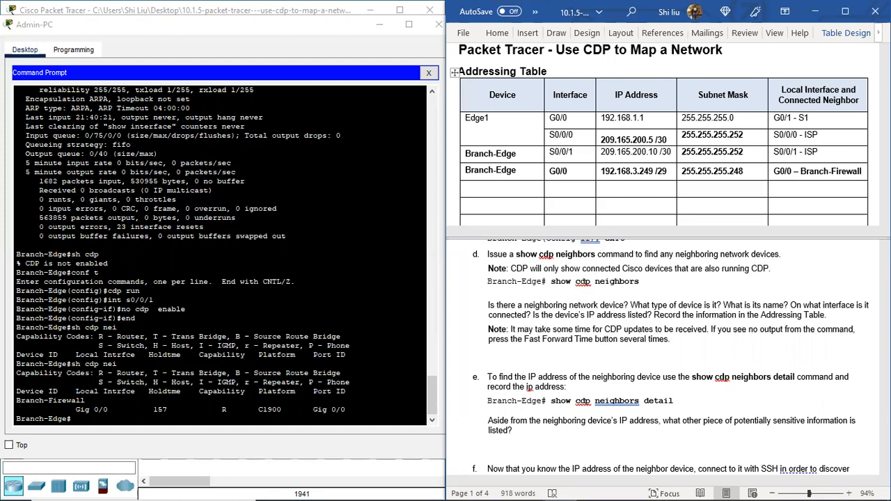
Step: Uncover the topology workspace, add a 1941 router below Edge1-m and name it Branch-Firewall-m
{"action": "left_click", "coordinate": [299, 30]}
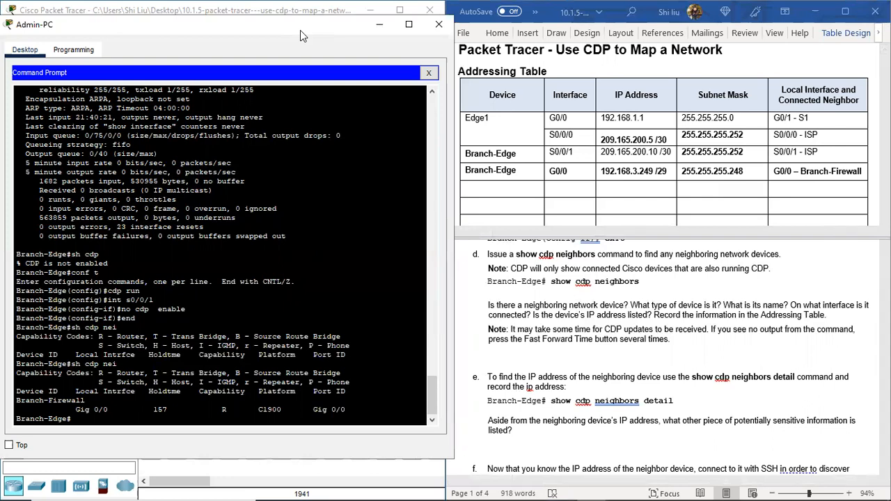
{"action": "left_click_drag", "start_coordinate": [300, 30], "coordinate": [680, 67]}
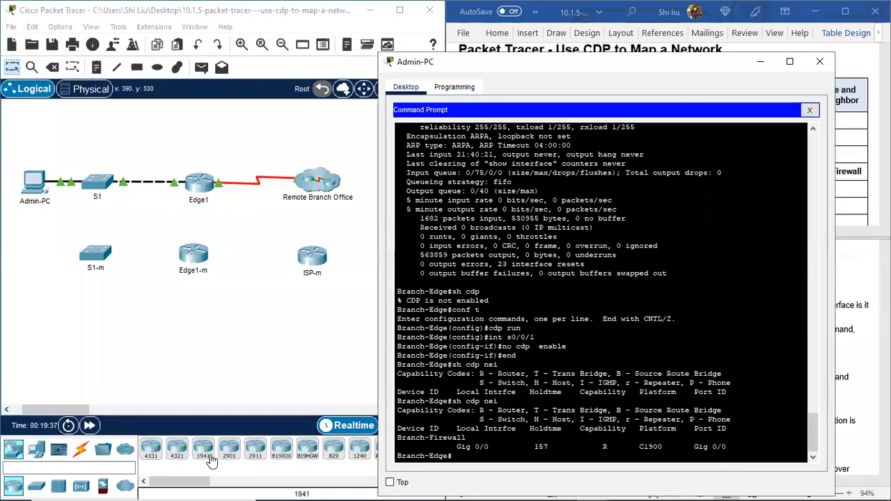
{"action": "left_click", "coordinate": [203, 453]}
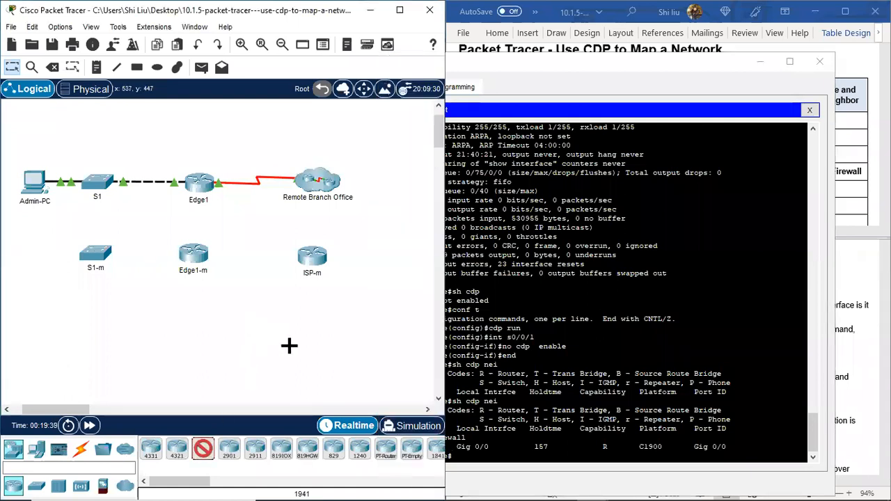
{"action": "left_click", "coordinate": [204, 340]}
{"action": "left_click", "coordinate": [208, 359]}
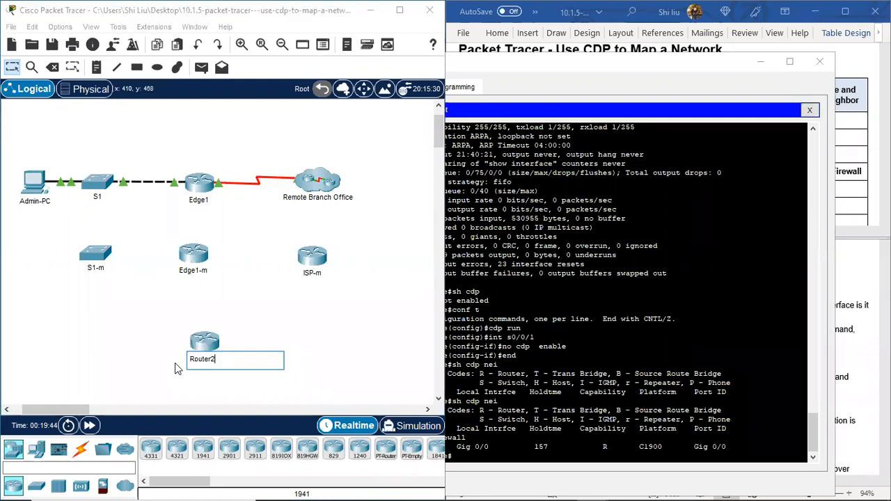
{"action": "key", "text": "BackSpace"}
{"action": "key", "text": "BackSpace"}
{"action": "key", "text": "BackSpace"}
{"action": "key", "text": "BackSpace"}
{"action": "key", "text": "BackSpace"}
{"action": "key", "text": "BackSpace"}
{"action": "type", "text": "Branch-Firewall-m"}
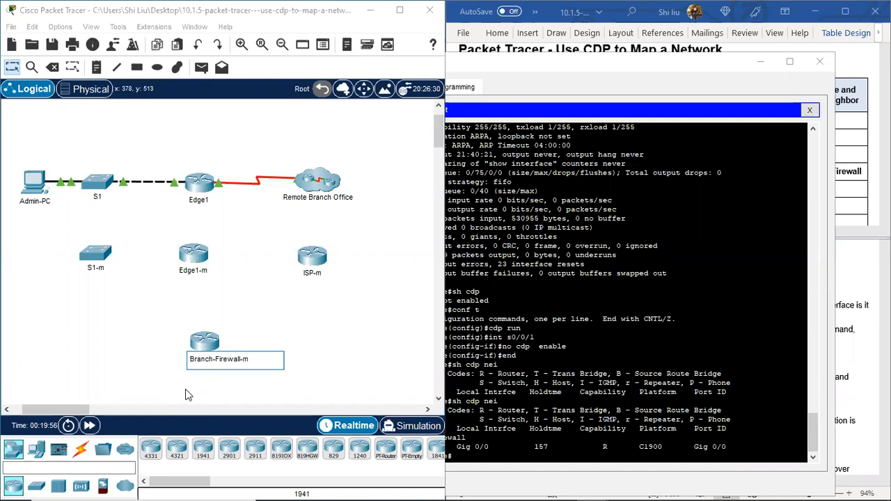
{"action": "key", "text": "Return"}
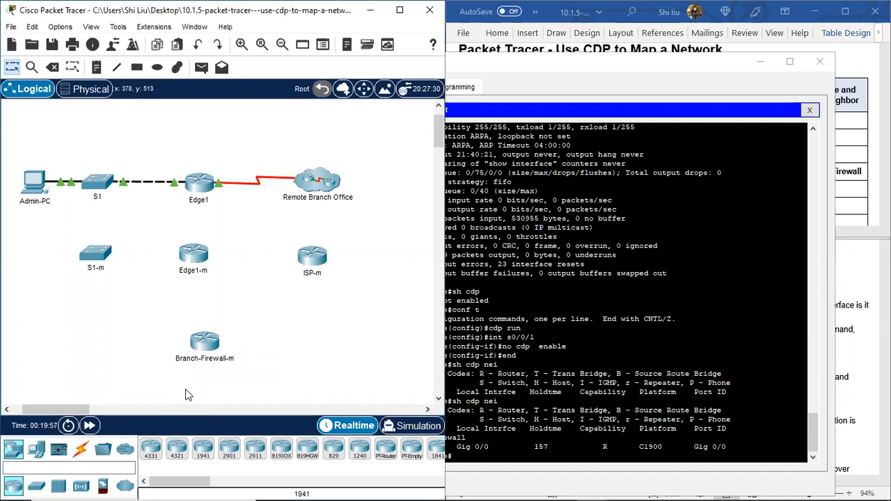
Step: Review the earlier interface output of Branch-Edge in the Admin-PC command prompt
{"action": "left_click", "coordinate": [575, 67]}
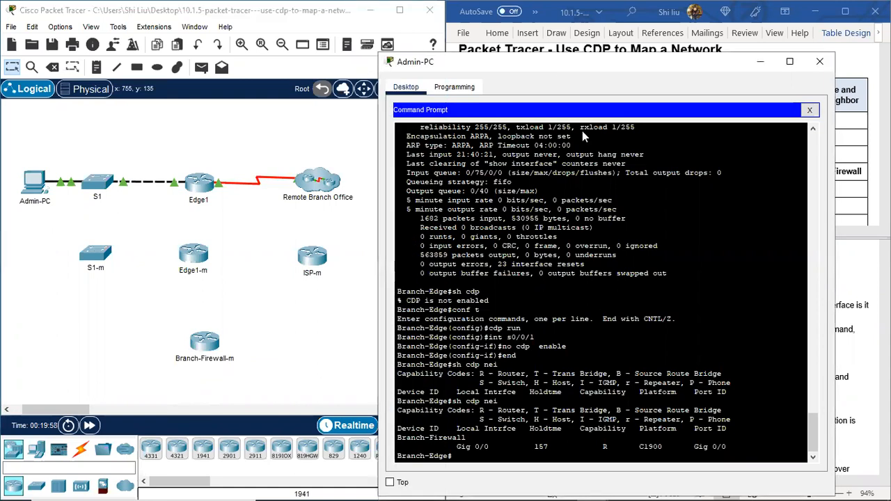
{"action": "left_click_drag", "start_coordinate": [532, 64], "coordinate": [571, 314]}
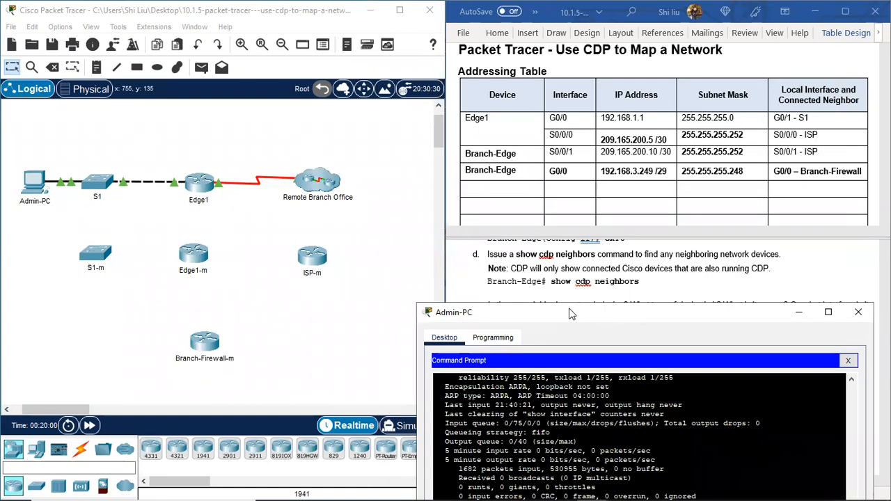
{"action": "left_click_drag", "start_coordinate": [569, 315], "coordinate": [491, 87]}
{"action": "scroll", "coordinate": [507, 274], "scroll_direction": "up", "scroll_amount": 3}
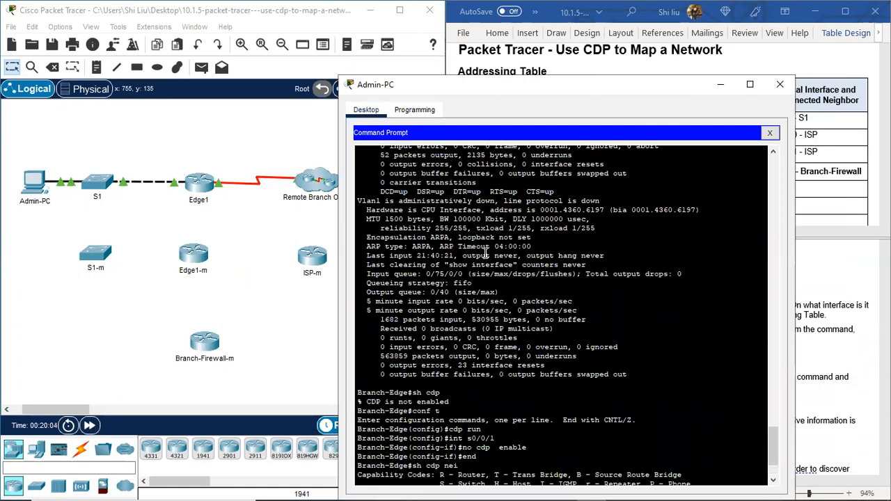
{"action": "scroll", "coordinate": [485, 249], "scroll_direction": "up", "scroll_amount": 7}
{"action": "scroll", "coordinate": [485, 248], "scroll_direction": "up", "scroll_amount": 9}
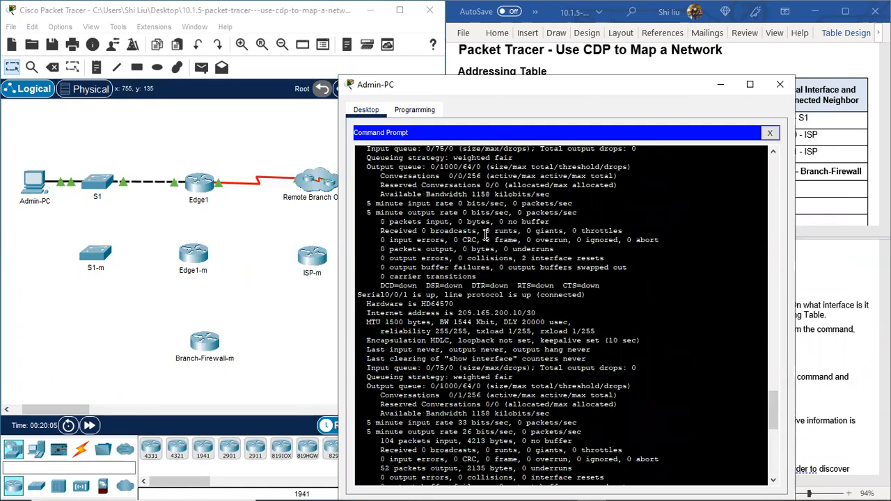
{"action": "scroll", "coordinate": [485, 234], "scroll_direction": "down", "scroll_amount": 20}
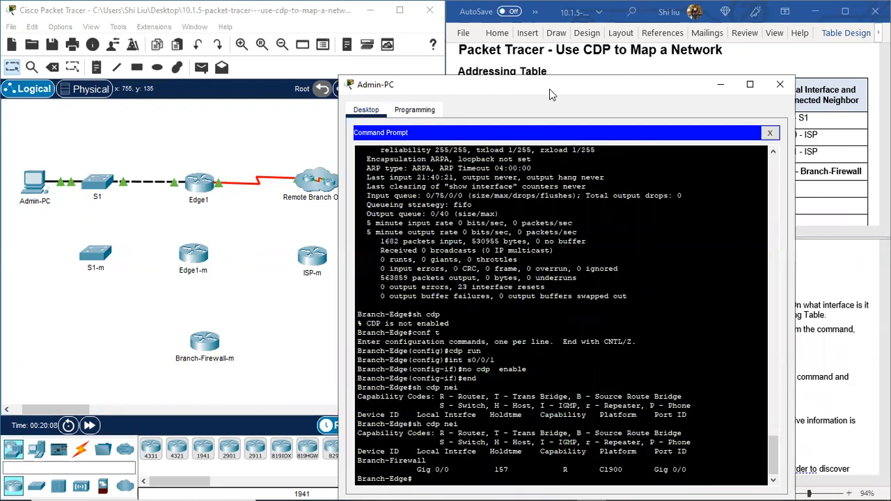
Step: Add another router beside Branch-Firewall-m, below ISP-m, and name it Branch-Edge-m
{"action": "left_click_drag", "start_coordinate": [550, 94], "coordinate": [689, 196]}
{"action": "left_click_drag", "start_coordinate": [239, 430], "coordinate": [320, 340]}
{"action": "left_click", "coordinate": [335, 356]}
{"action": "double_click", "coordinate": [334, 355]}
{"action": "type", "text": "Branch-Edge-m"}
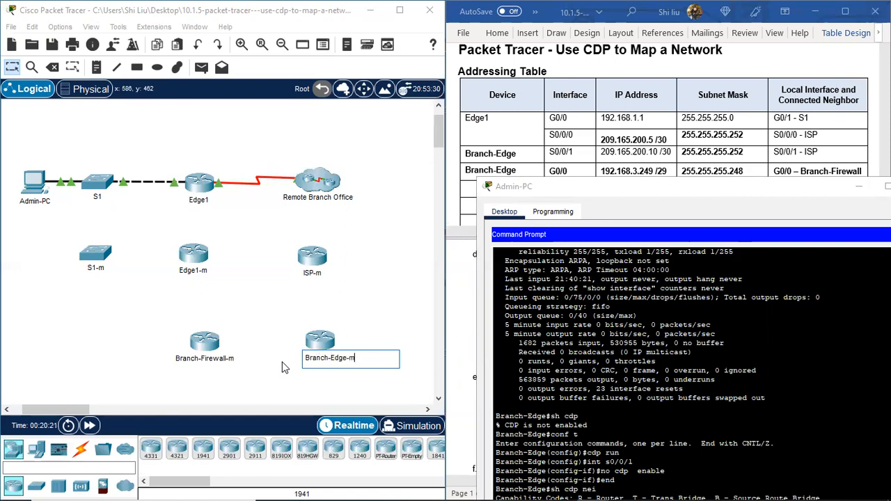
{"action": "key", "text": "Return"}
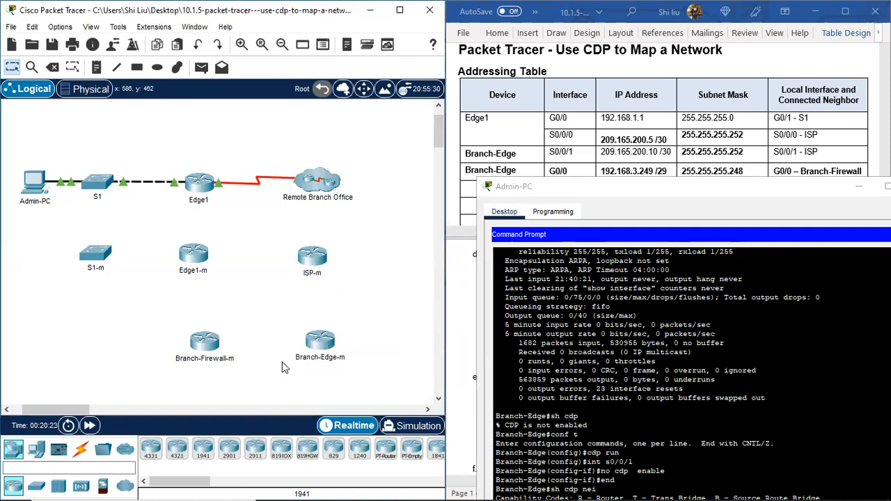
Step: Bring the Admin-PC command prompt back beside the lab document and read instruction steps d to f
{"action": "left_click", "coordinate": [684, 194]}
{"action": "left_click_drag", "start_coordinate": [692, 189], "coordinate": [215, 48]}
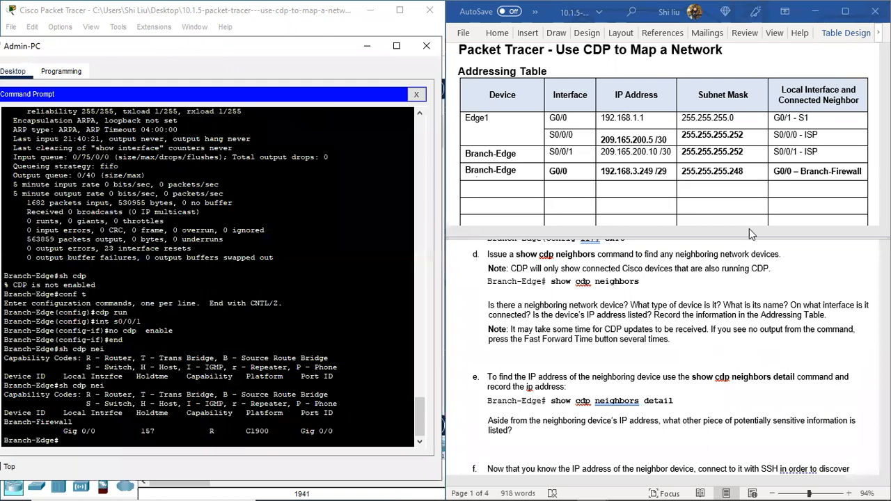
{"action": "scroll", "coordinate": [739, 191], "scroll_direction": "down", "scroll_amount": 1}
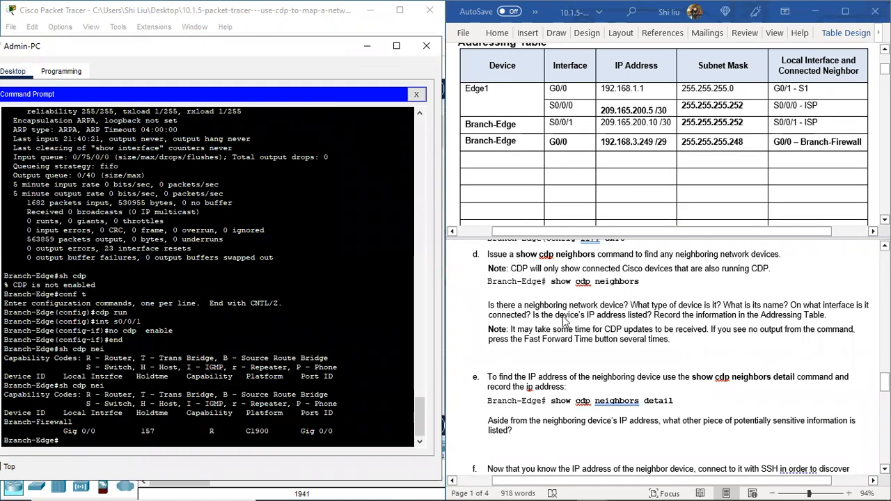
{"action": "scroll", "coordinate": [655, 362], "scroll_direction": "down", "scroll_amount": 1}
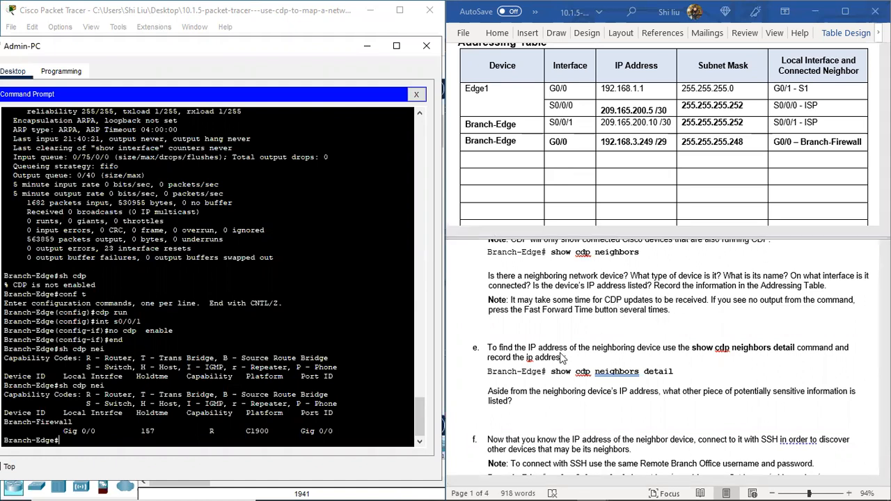
{"action": "scroll", "coordinate": [585, 344], "scroll_direction": "up", "scroll_amount": 1}
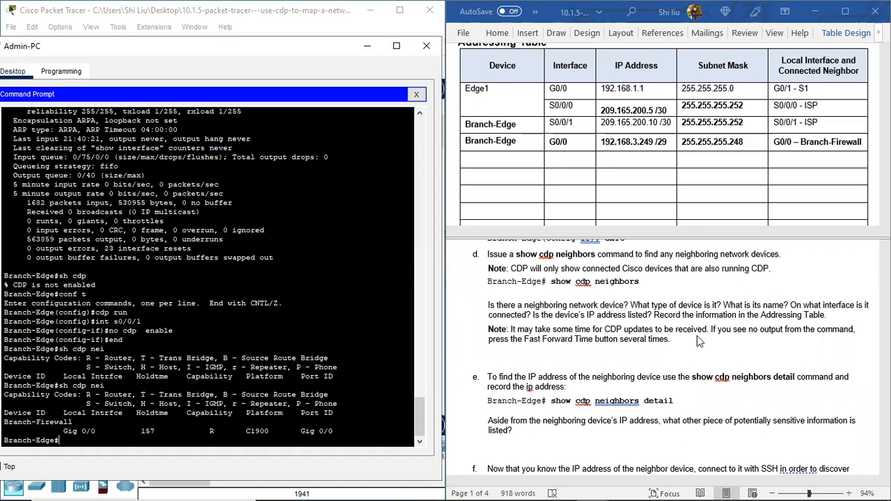
{"action": "scroll", "coordinate": [554, 349], "scroll_direction": "down", "scroll_amount": 1}
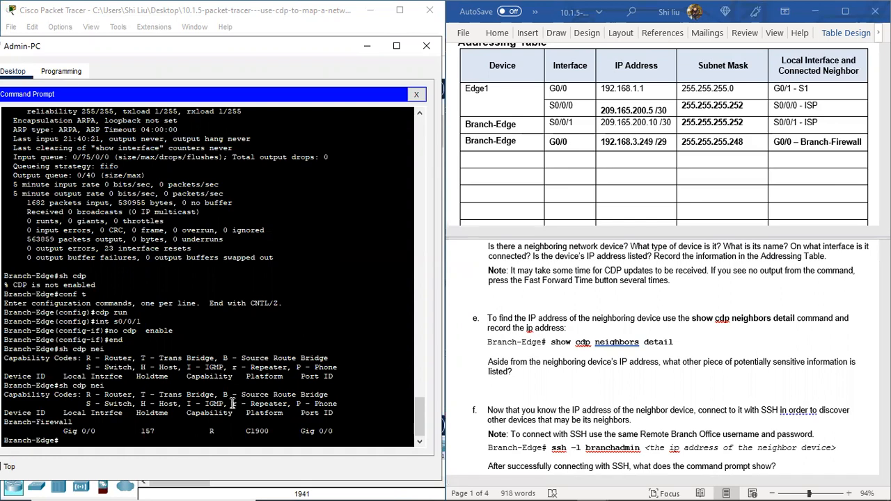
Step: Run sh cdp nei detai on Branch-Edge and examine the neighbor's device ID and IP address
{"action": "key", "text": "Return"}
{"action": "key", "text": "Return"}
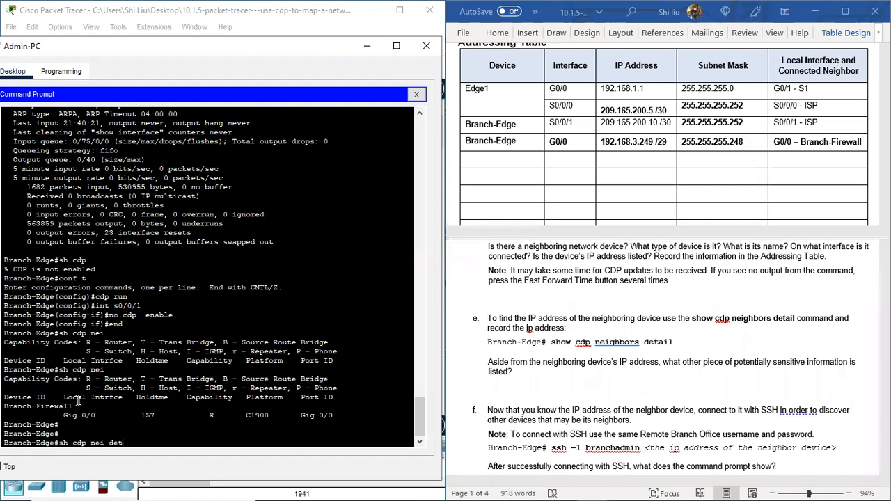
{"action": "key", "text": "Return"}
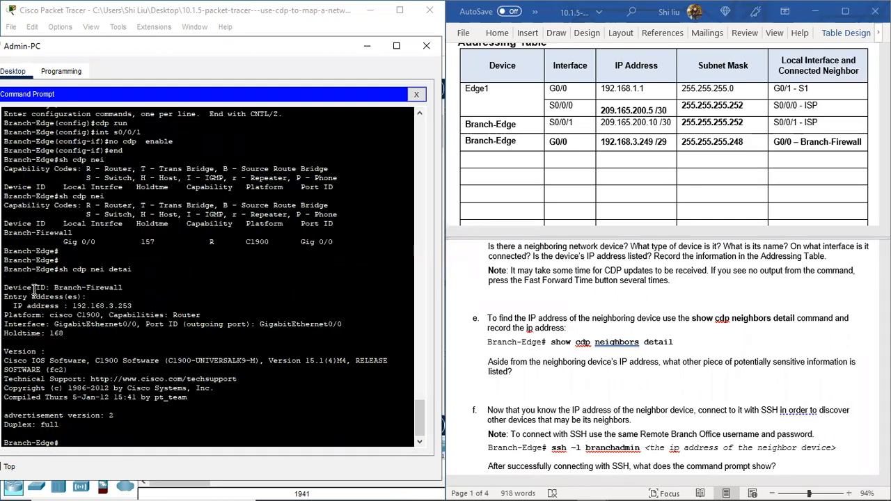
{"action": "double_click", "coordinate": [79, 268]}
{"action": "left_click_drag", "start_coordinate": [103, 269], "coordinate": [136, 270]}
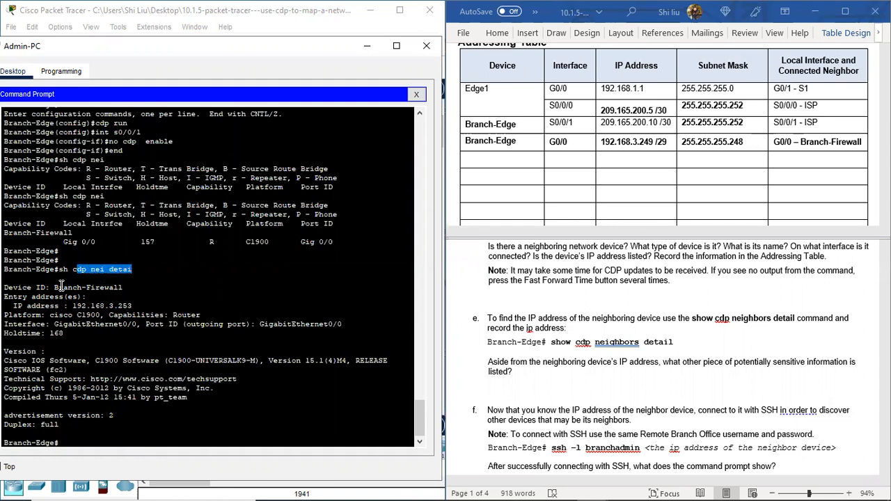
{"action": "left_click_drag", "start_coordinate": [54, 288], "coordinate": [127, 287]}
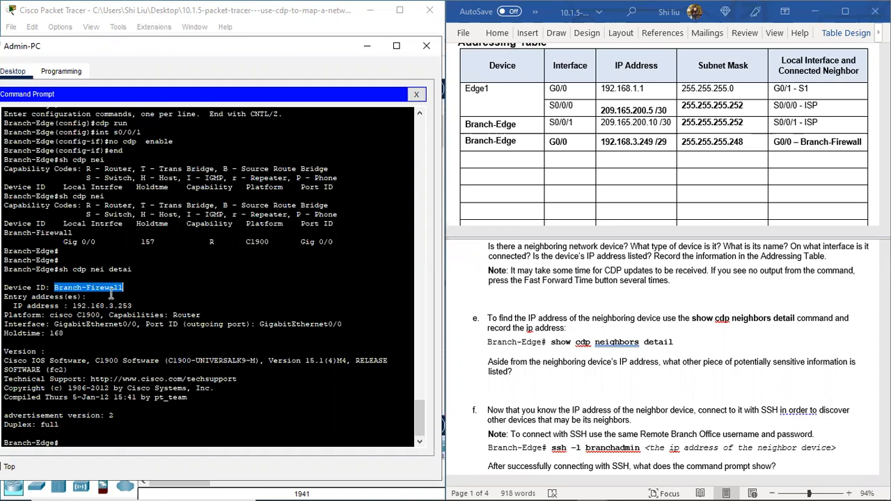
{"action": "left_click_drag", "start_coordinate": [72, 306], "coordinate": [136, 307]}
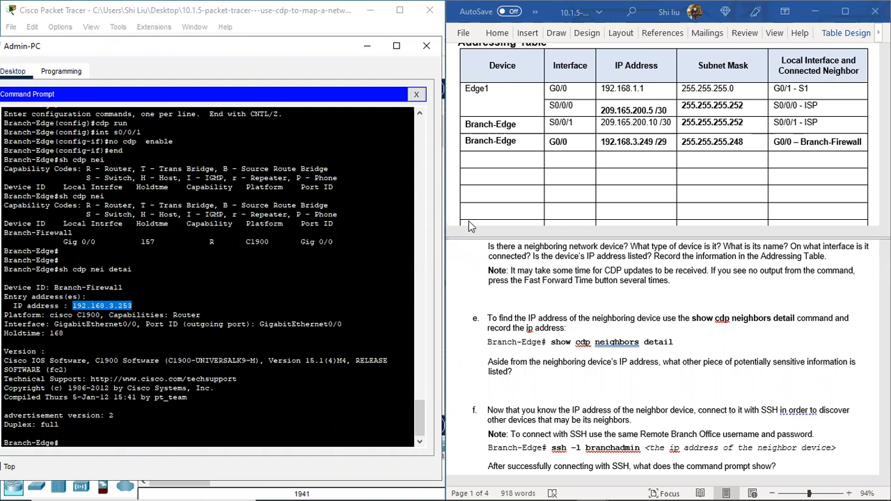
Step: Fill the first empty Addressing Table row with device Branch-Firewall, copied from the row above, and IP address 192.168.3.253
{"action": "left_click", "coordinate": [802, 137]}
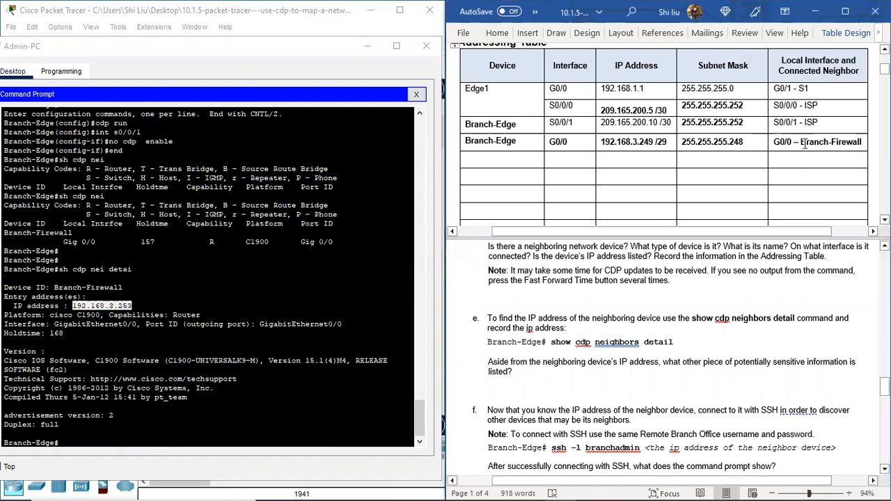
{"action": "left_click_drag", "start_coordinate": [802, 141], "coordinate": [861, 142]}
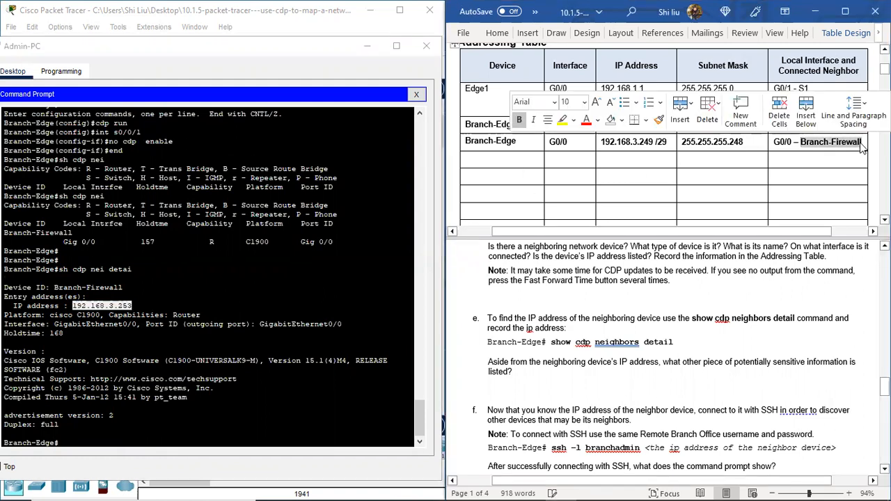
{"action": "key", "text": "ctrl+c"}
{"action": "left_click", "coordinate": [470, 158]}
{"action": "key", "text": "ctrl+v"}
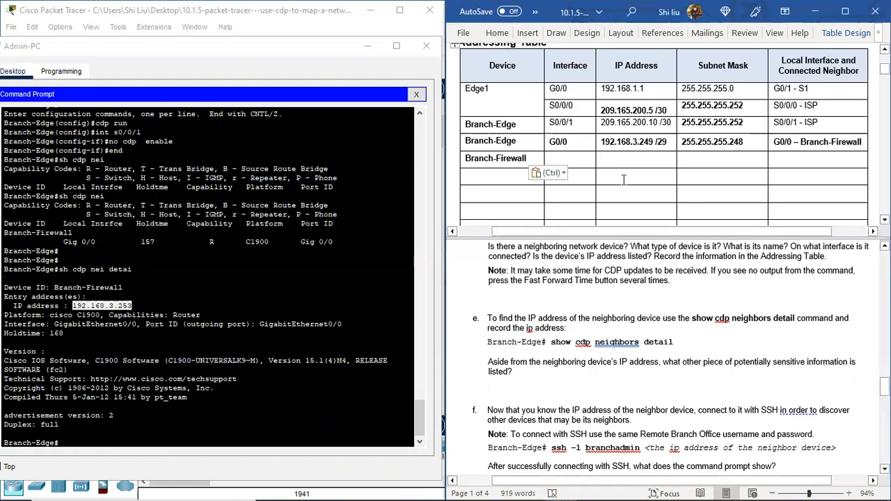
{"action": "type", "text": "192.16"}
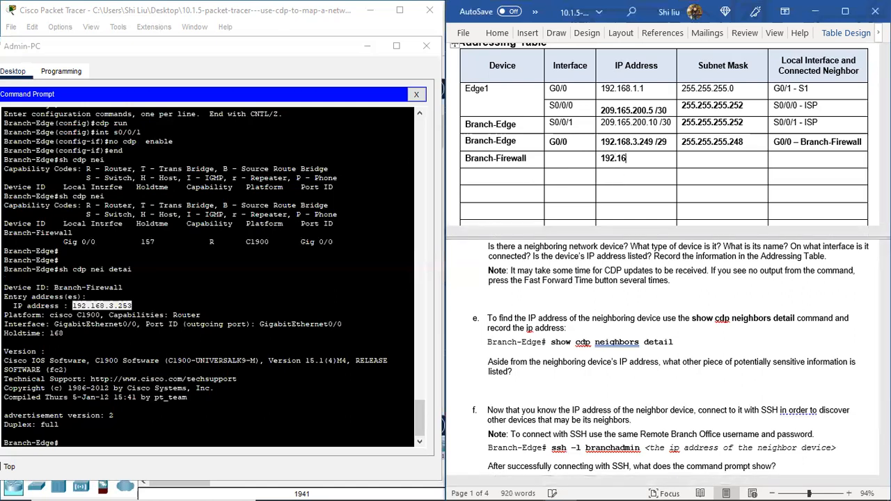
{"action": "type", "text": "8.3.253"}
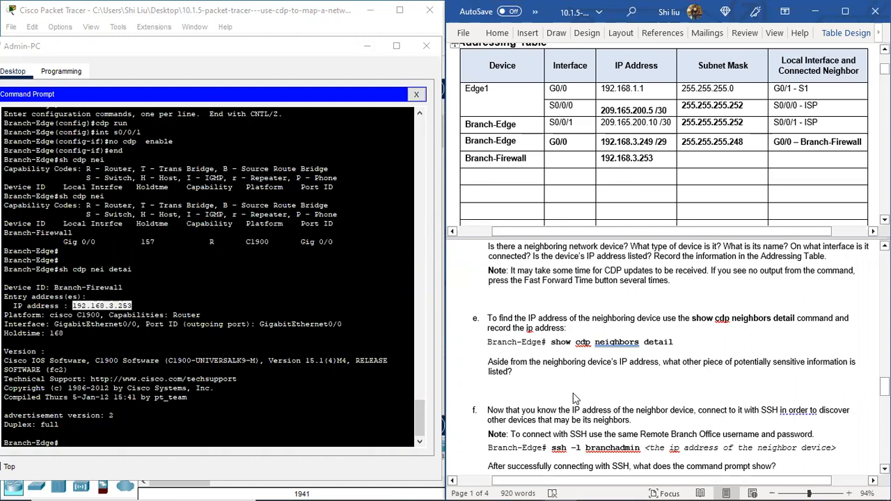
Step: Examine the software version details in the CDP output for the sensitive-information question and read instruction steps f and g
{"action": "scroll", "coordinate": [117, 375], "scroll_direction": "down", "scroll_amount": 1}
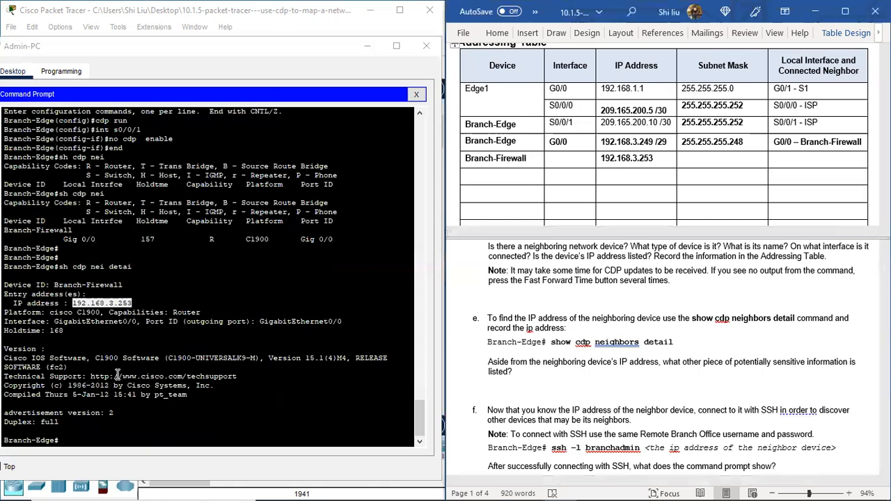
{"action": "left_click_drag", "start_coordinate": [3, 356], "coordinate": [90, 358]}
{"action": "left_click", "coordinate": [39, 361]}
{"action": "left_click_drag", "start_coordinate": [167, 358], "coordinate": [256, 358]}
{"action": "left_click_drag", "start_coordinate": [269, 358], "coordinate": [339, 359]}
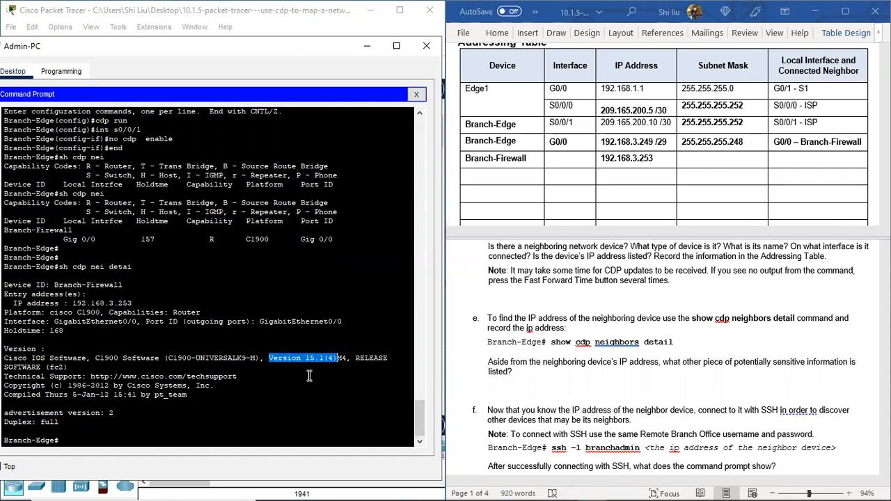
{"action": "left_click", "coordinate": [271, 358]}
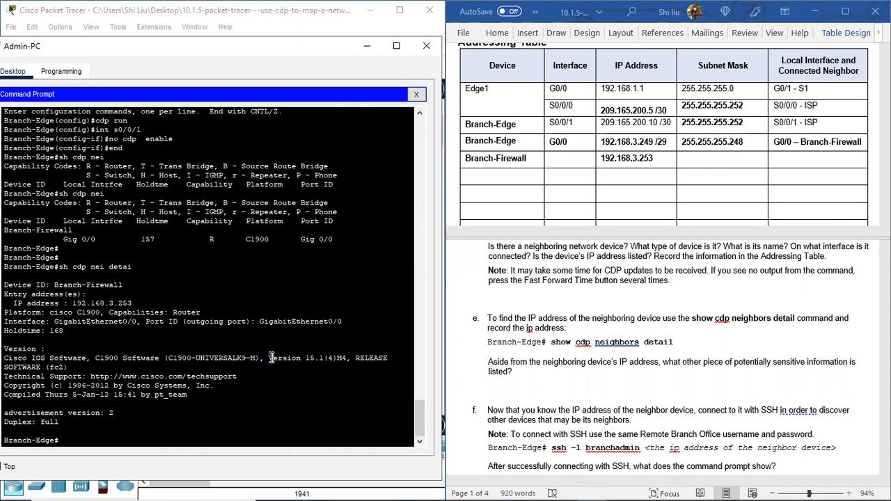
{"action": "left_click_drag", "start_coordinate": [28, 357], "coordinate": [310, 364]}
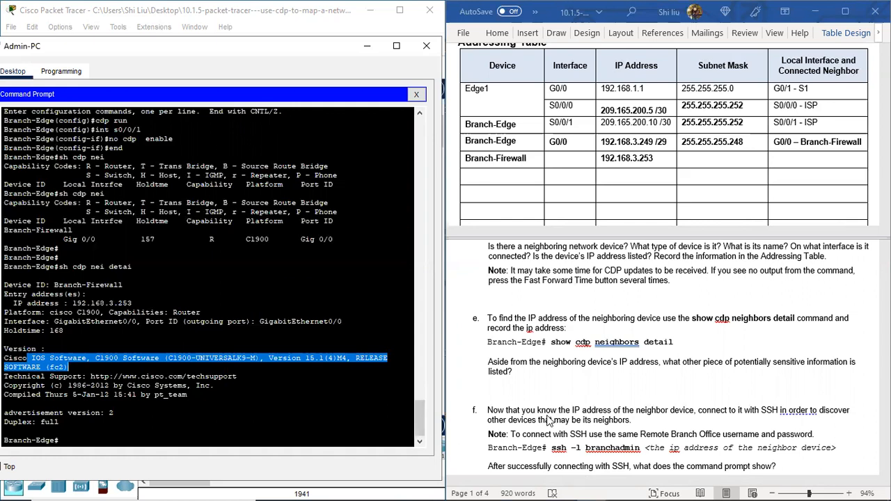
{"action": "scroll", "coordinate": [565, 381], "scroll_direction": "down", "scroll_amount": 3}
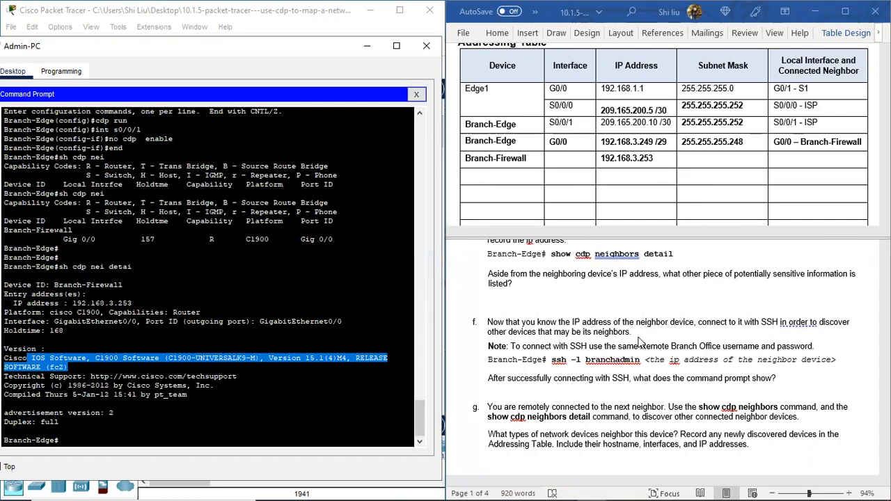
{"action": "scroll", "coordinate": [576, 345], "scroll_direction": "down", "scroll_amount": 1}
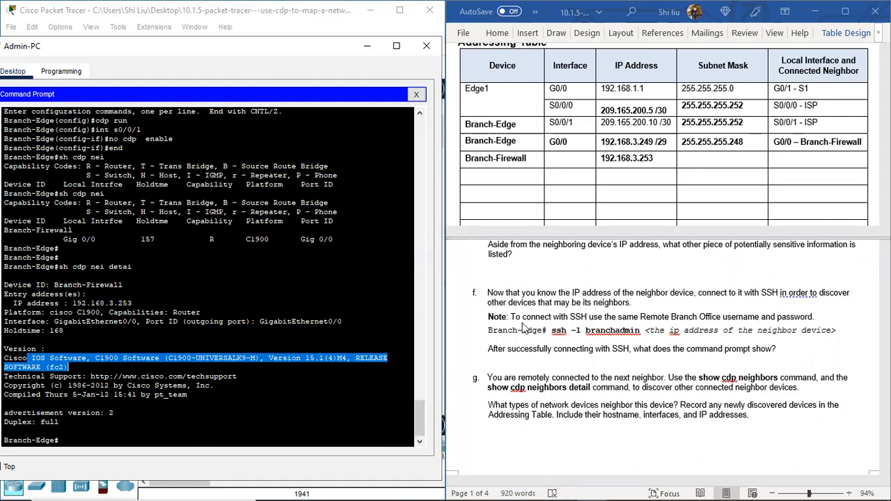
Step: Connect from Branch-Edge to 192.168.3.253 over SSH as branchadmin and enter the account password
{"action": "left_click", "coordinate": [109, 442]}
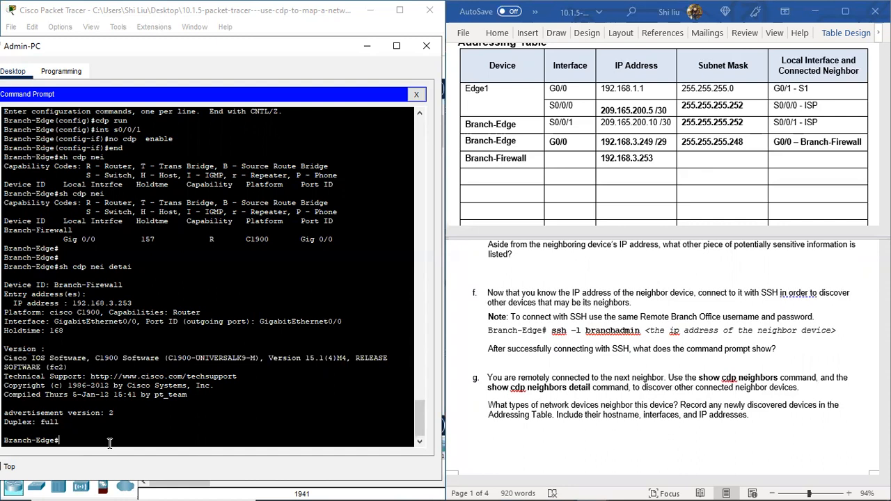
{"action": "type", "text": "ssh -l branchadmin"}
{"action": "left_click", "coordinate": [687, 329]}
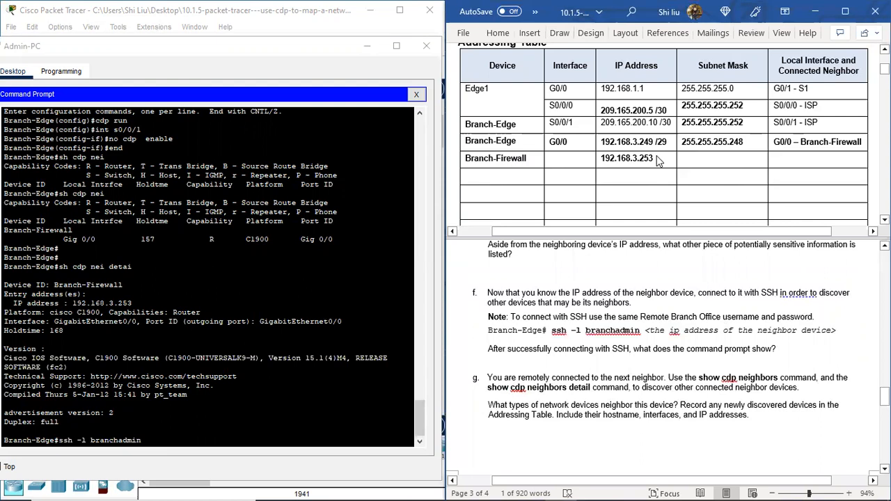
{"action": "left_click_drag", "start_coordinate": [132, 304], "coordinate": [73, 304]}
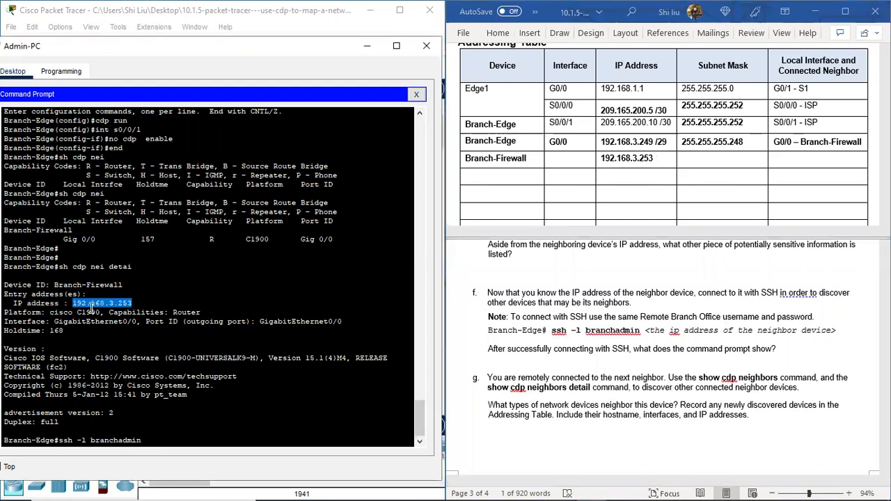
{"action": "right_click", "coordinate": [102, 306]}
{"action": "left_click", "coordinate": [133, 312]}
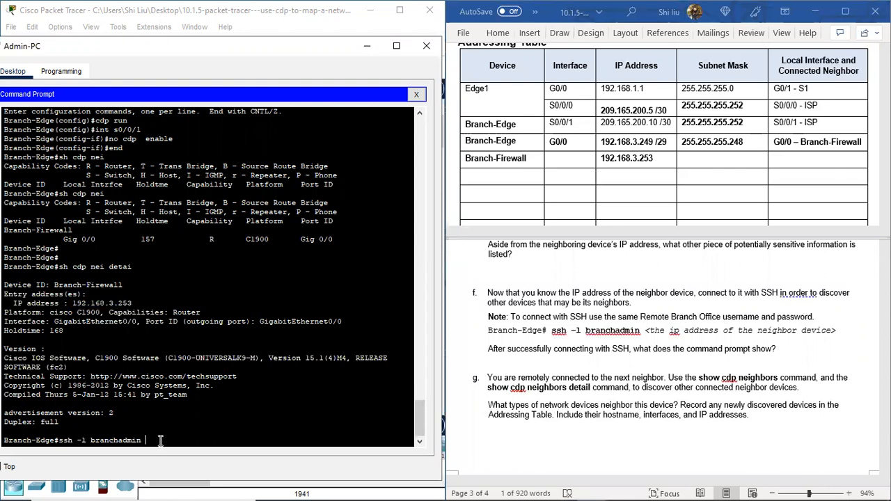
{"action": "right_click", "coordinate": [195, 437]}
{"action": "left_click", "coordinate": [224, 460]}
{"action": "key", "text": "Return"}
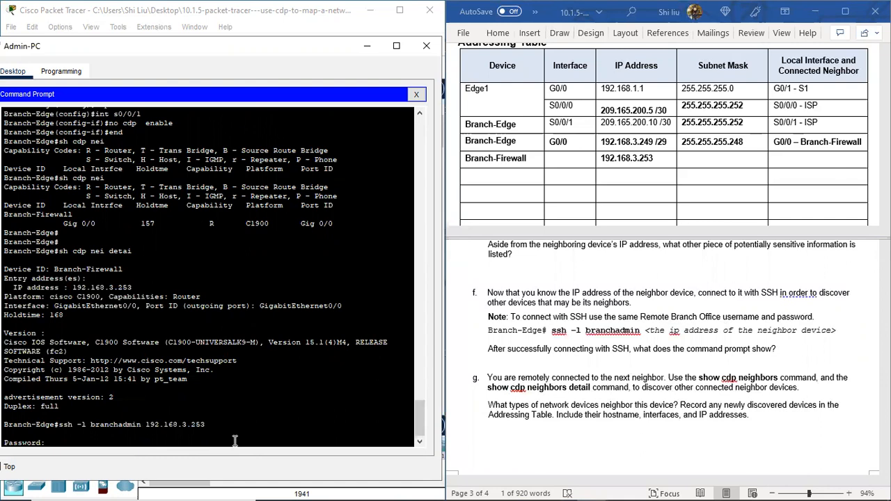
{"action": "key", "text": "Return"}
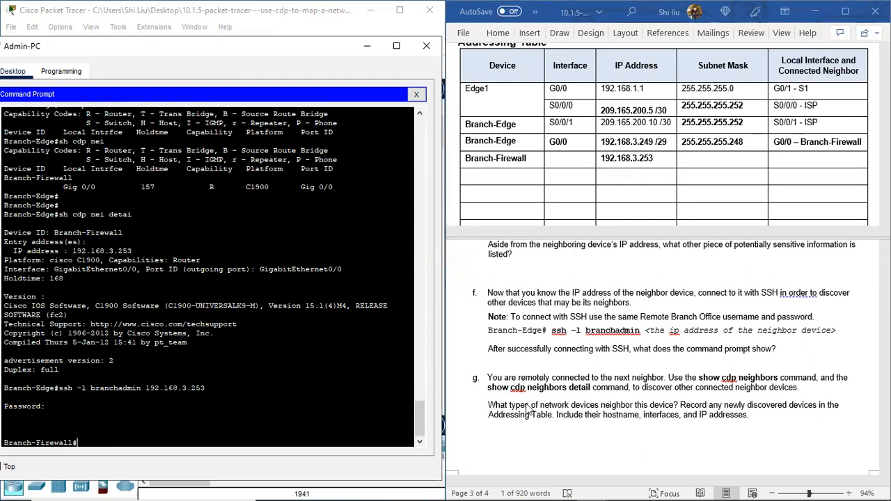
Step: Run sh ip int brie on Branch-Firewall and examine the name and IP address of its first Gigabit interface
{"action": "scroll", "coordinate": [622, 377], "scroll_direction": "down", "scroll_amount": 2}
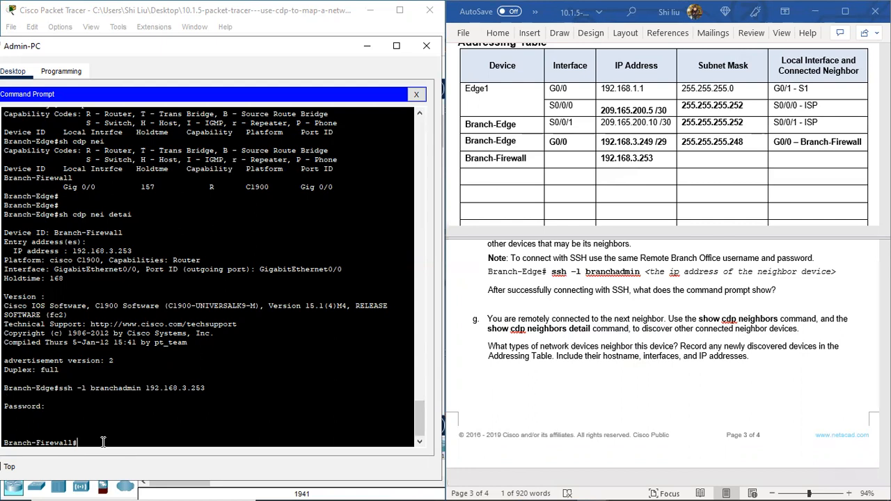
{"action": "type", "text": "sh ip int brie"}
{"action": "key", "text": "Return"}
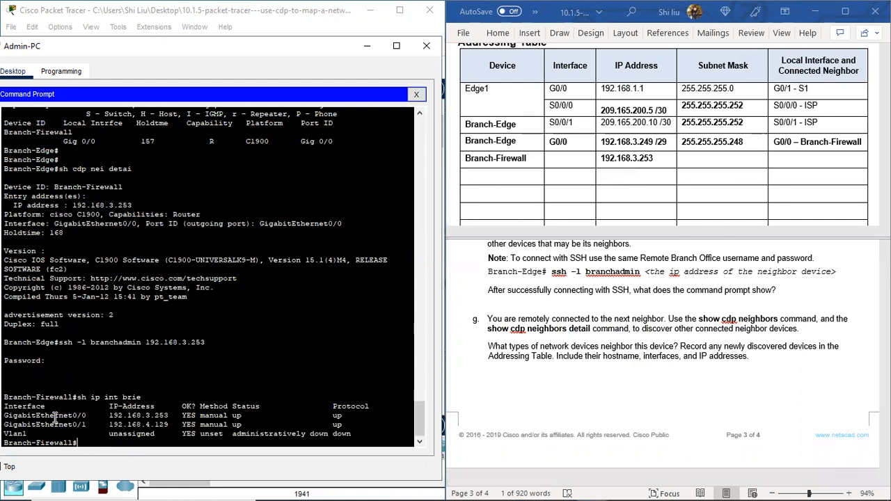
{"action": "left_click_drag", "start_coordinate": [49, 416], "coordinate": [94, 415]}
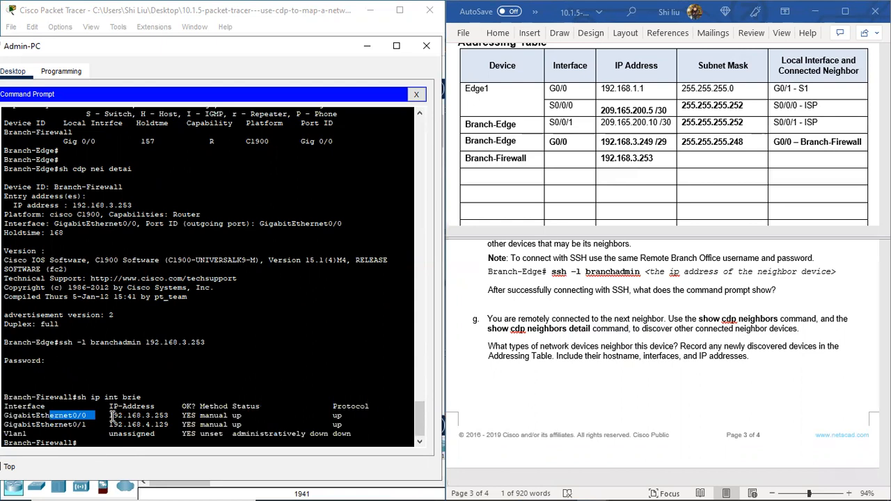
{"action": "left_click_drag", "start_coordinate": [109, 416], "coordinate": [169, 415]}
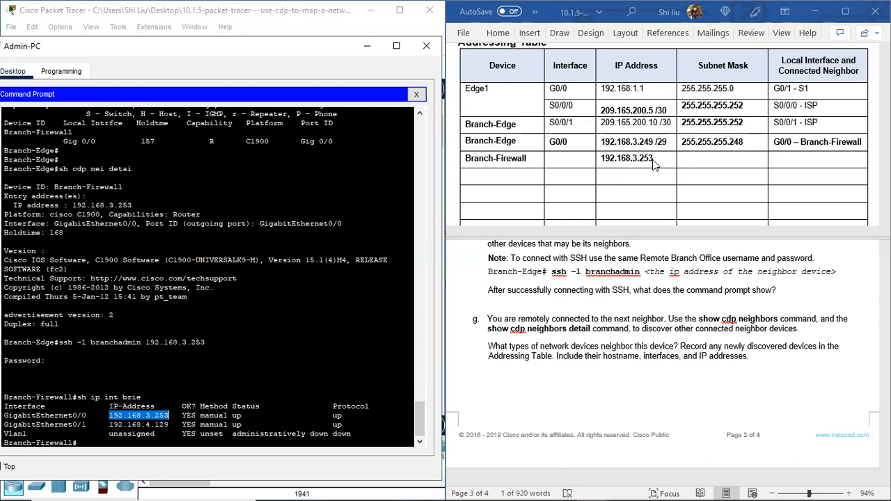
Step: Enter G0/0 as the interface in the Branch-Firewall row of the Addressing Table
{"action": "left_click", "coordinate": [562, 163]}
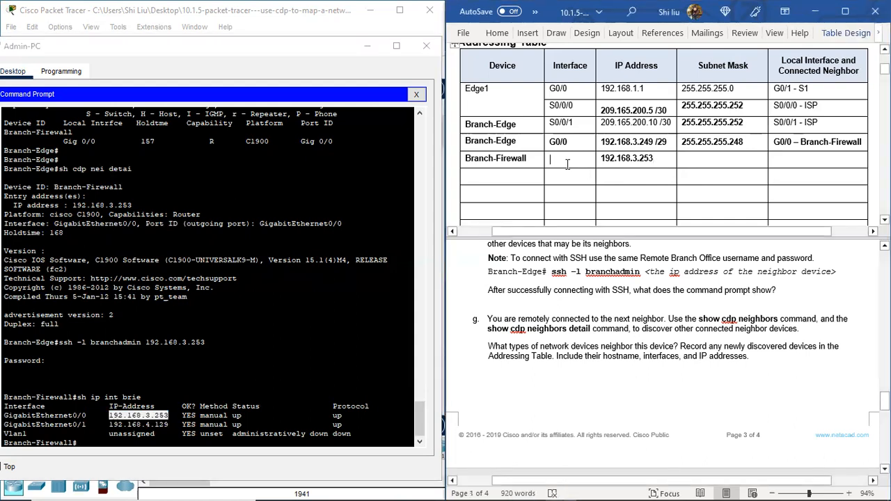
{"action": "type", "text": "G"}
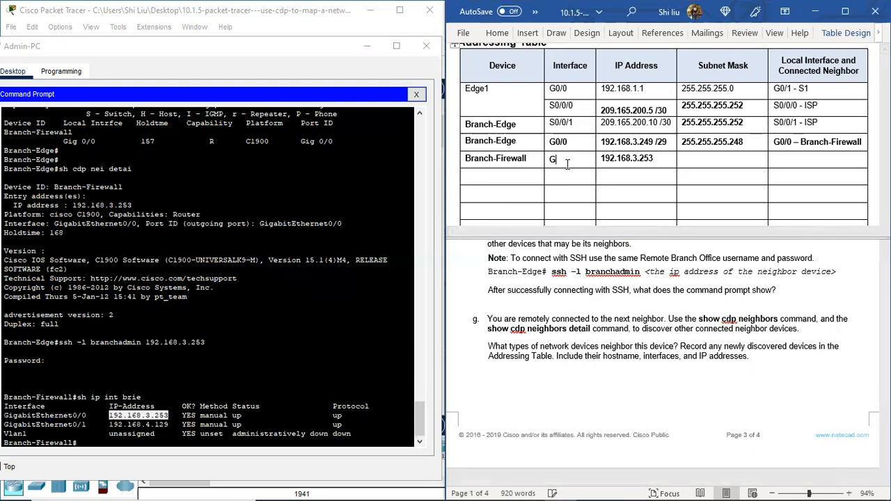
{"action": "type", "text": "0/0"}
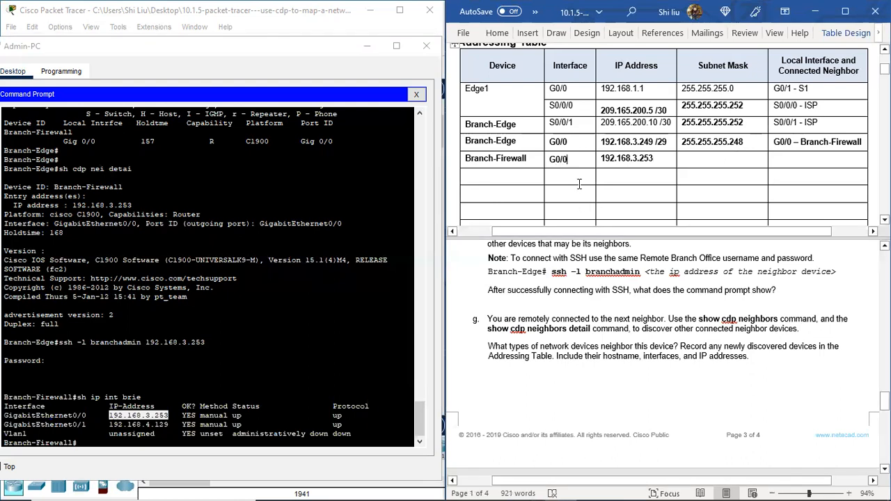
{"action": "left_click", "coordinate": [613, 178]}
{"action": "scroll", "coordinate": [624, 167], "scroll_direction": "down", "scroll_amount": 1}
{"action": "key", "text": "ctrl+z"}
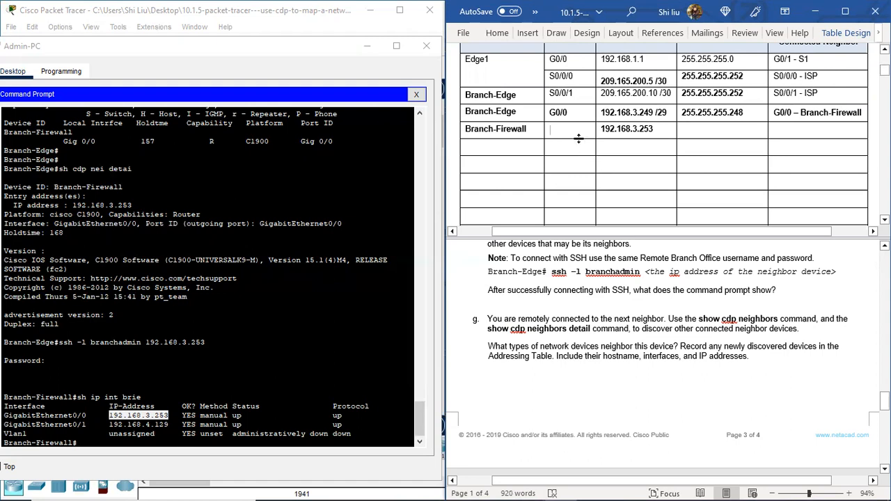
{"action": "type", "text": "G0/0"}
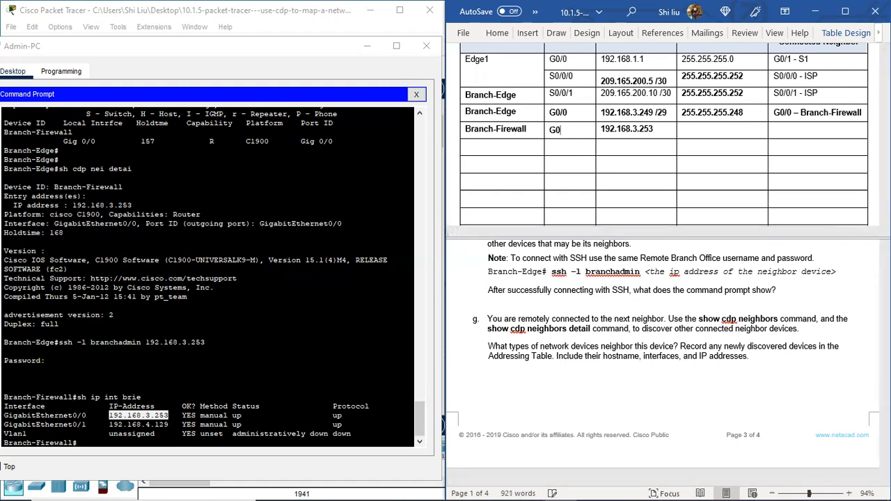
Step: Fill the row below Branch-Firewall's G0/0 entry with interface G0/1 and IP address 192.168.4.129
{"action": "left_click", "coordinate": [551, 147]}
{"action": "type", "text": "G0/1"}
{"action": "left_click", "coordinate": [116, 424]}
{"action": "left_click_drag", "start_coordinate": [110, 425], "coordinate": [169, 424]}
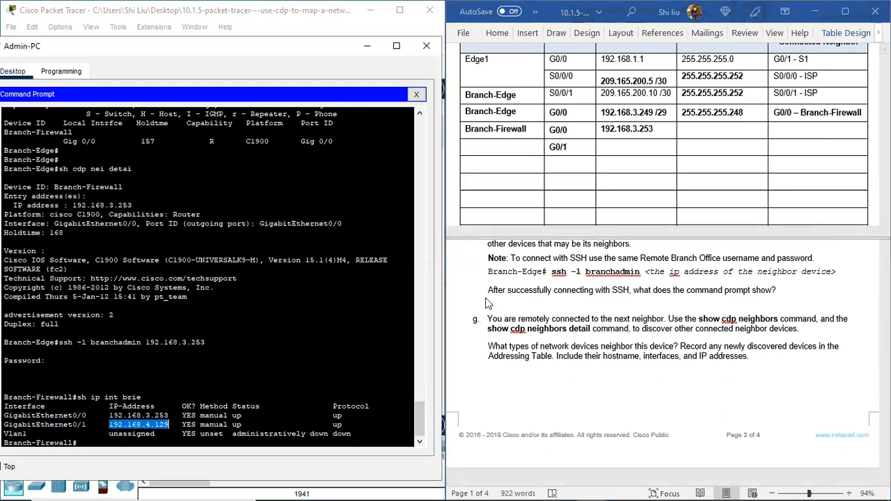
{"action": "left_click", "coordinate": [607, 144]}
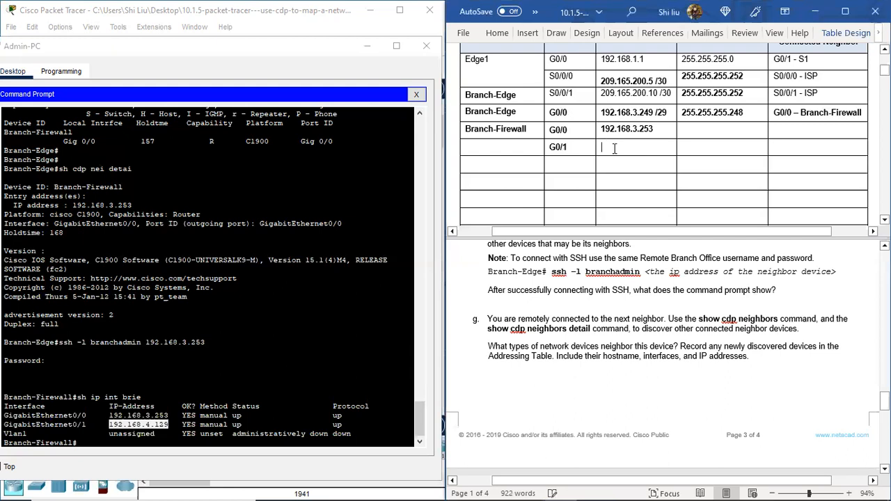
{"action": "type", "text": "192.1"}
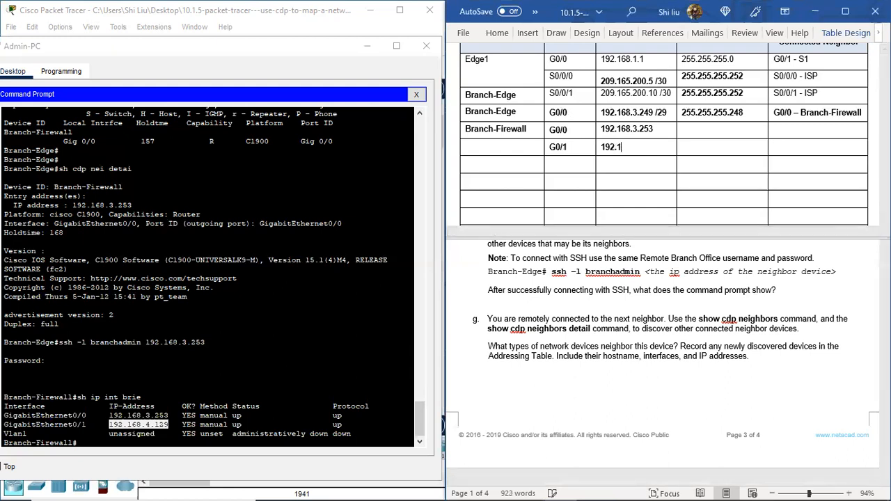
{"action": "type", "text": "68.4.129"}
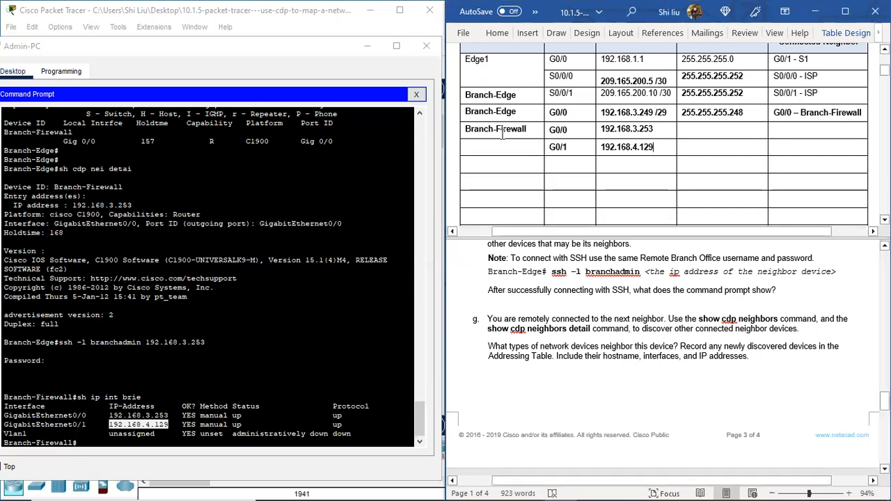
Step: Copy the device name Branch-Firewall into the Device cell of the G0/1 row in the Addressing Table
{"action": "left_click_drag", "start_coordinate": [464, 130], "coordinate": [526, 127]}
{"action": "key", "text": "ctrl+b"}
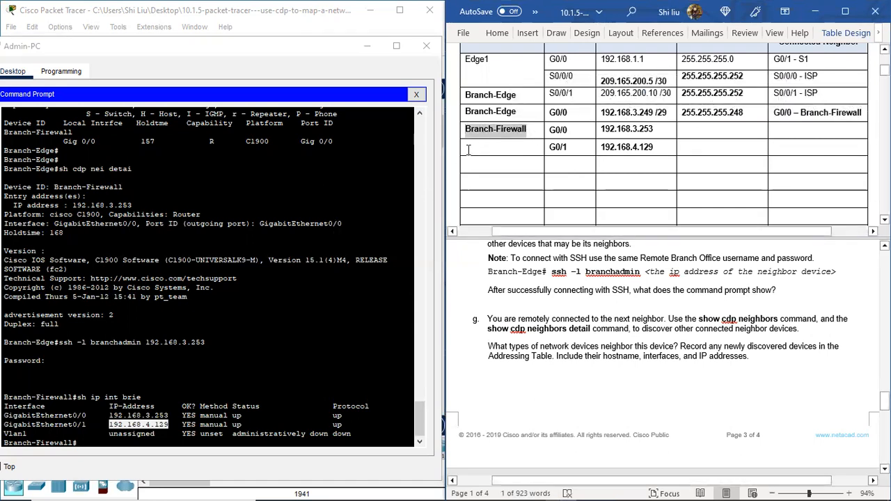
{"action": "left_click", "coordinate": [490, 153]}
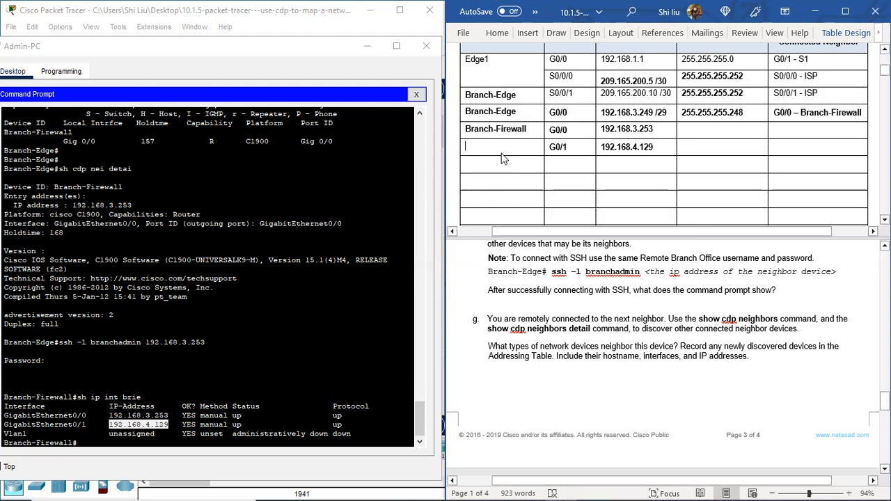
{"action": "key", "text": "ctrl+v"}
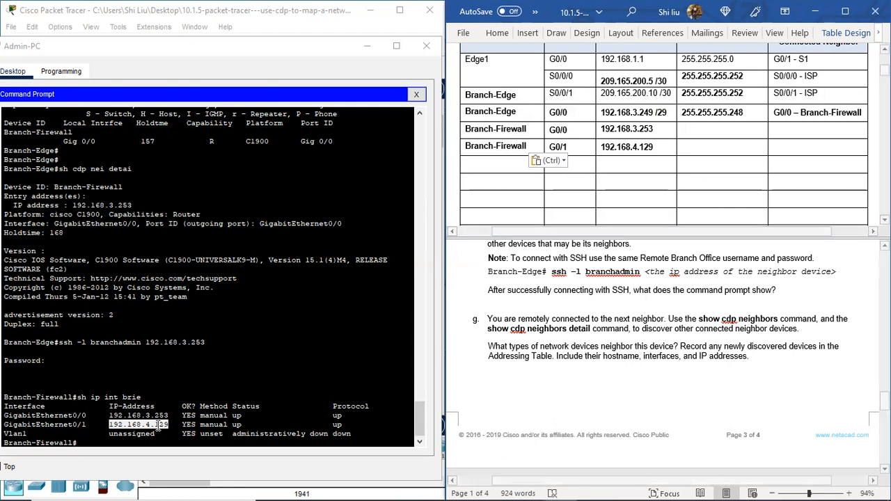
Step: Run sh int on Branch-Firewall and examine the Internet address and prefix length of GigabitEthernet0/0
{"action": "left_click", "coordinate": [101, 442]}
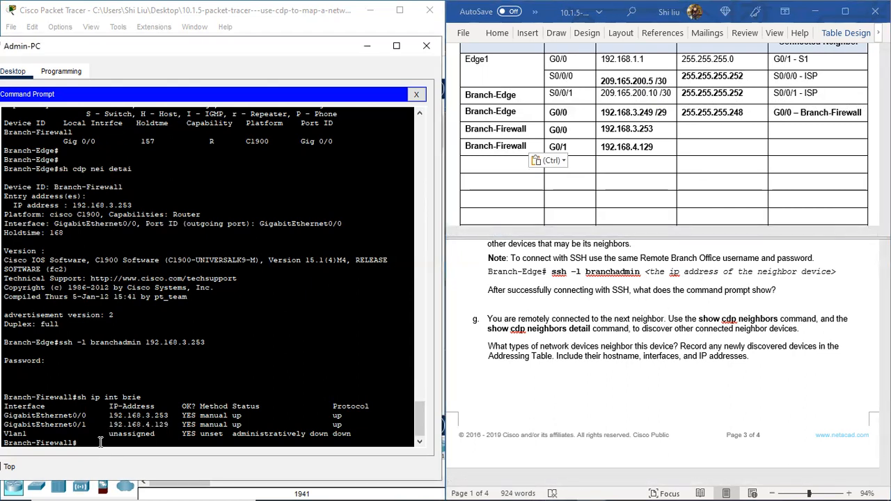
{"action": "type", "text": "sh int"}
{"action": "key", "text": "Return"}
{"action": "key", "text": "space"}
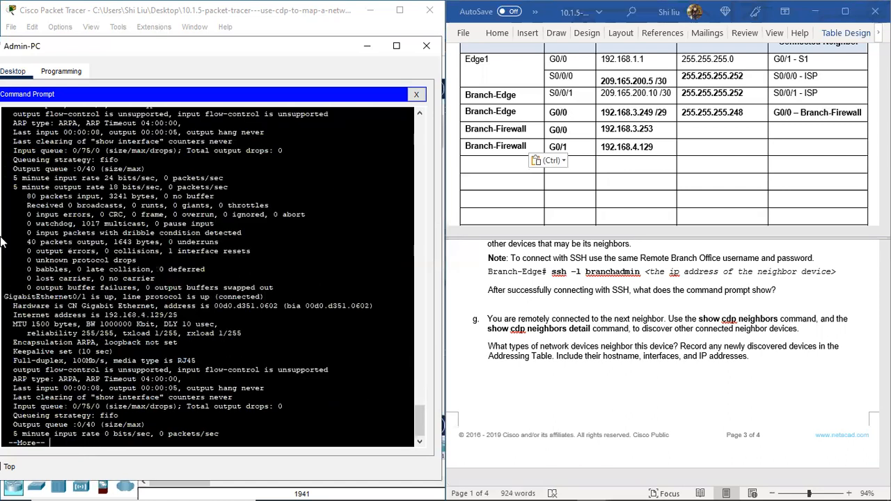
{"action": "scroll", "coordinate": [31, 229], "scroll_direction": "up", "scroll_amount": 4}
{"action": "left_click_drag", "start_coordinate": [41, 159], "coordinate": [183, 176]}
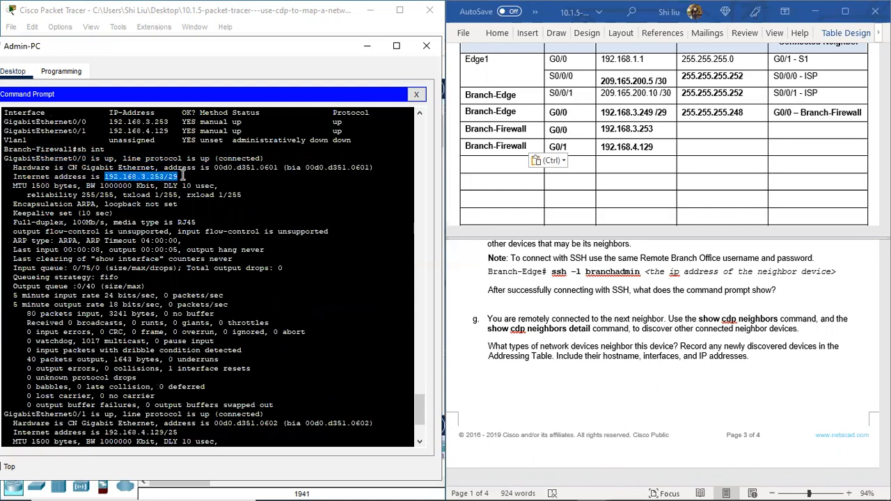
Step: Append /29 to the IP address in Branch-Firewall's G0/0 row and enter subnet mask 255.255.255.248
{"action": "left_click", "coordinate": [658, 128]}
{"action": "type", "text": "/29"}
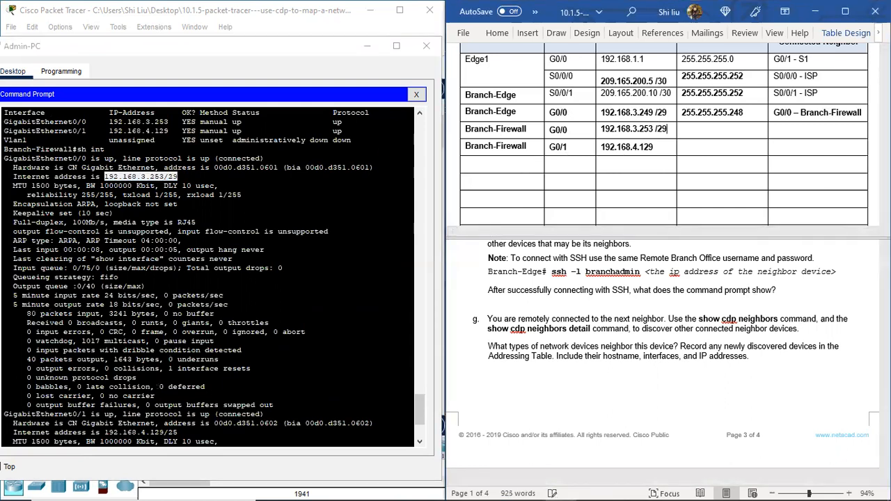
{"action": "left_click", "coordinate": [691, 130]}
{"action": "type", "text": "255.255.2"}
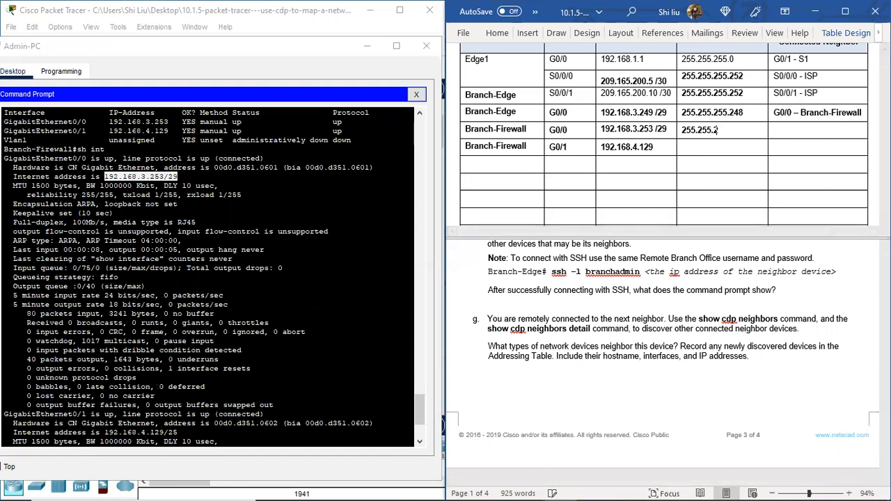
{"action": "type", "text": "55.248"}
Step: Using GigabitEthernet0/1's address in the interface output, append /25 to Branch-Firewall's G0/1 IP address and enter subnet mask 255.255.255.128
{"action": "left_click", "coordinate": [656, 147]}
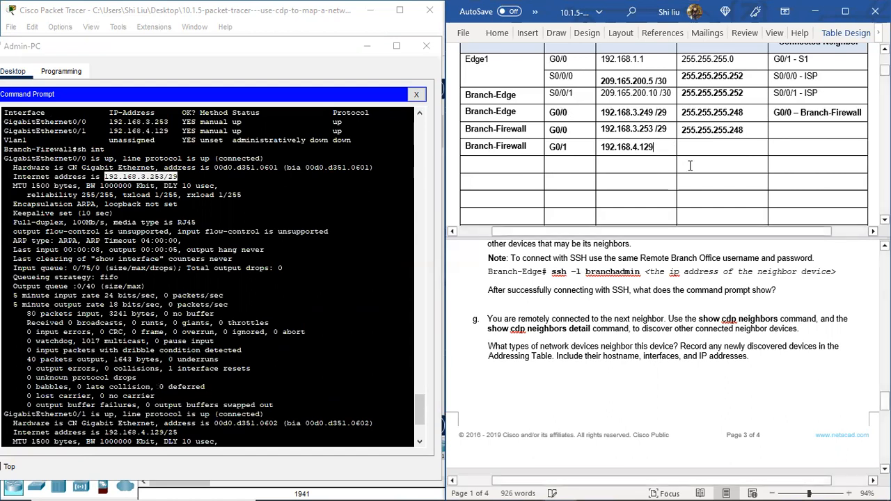
{"action": "scroll", "coordinate": [90, 403], "scroll_direction": "down", "scroll_amount": 3}
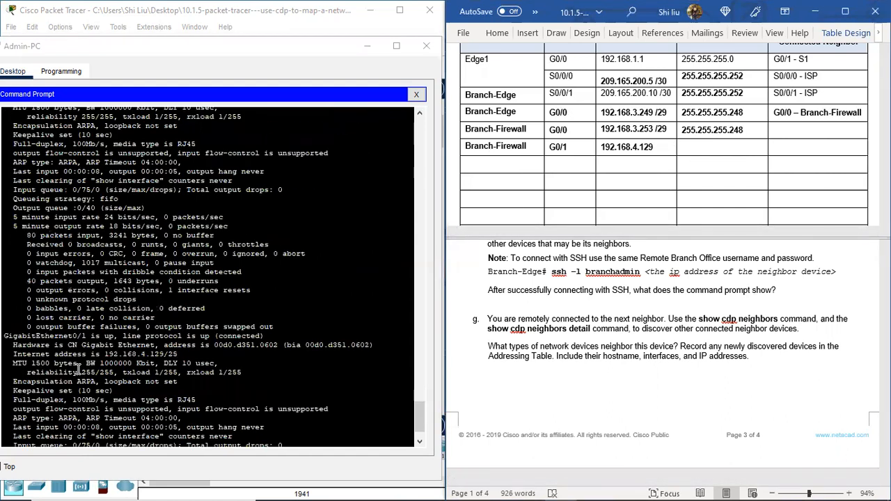
{"action": "left_click_drag", "start_coordinate": [74, 337], "coordinate": [100, 327]}
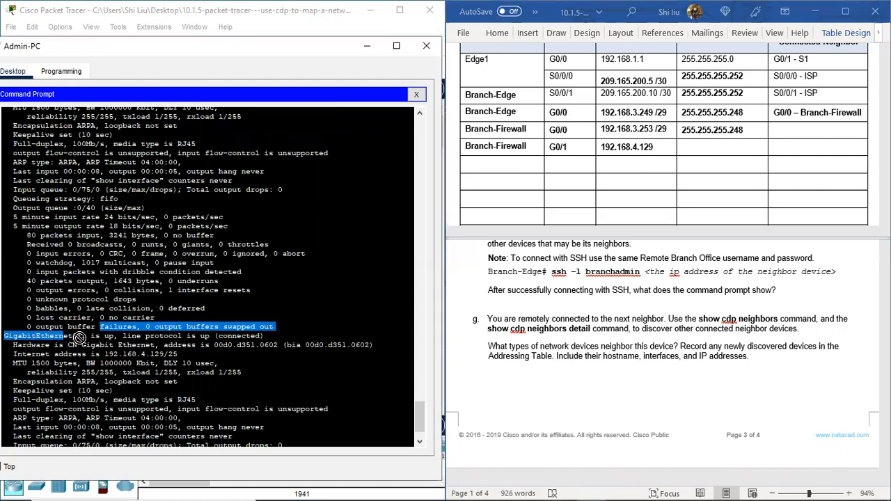
{"action": "left_click", "coordinate": [79, 337]}
{"action": "left_click_drag", "start_coordinate": [265, 336], "coordinate": [186, 353]}
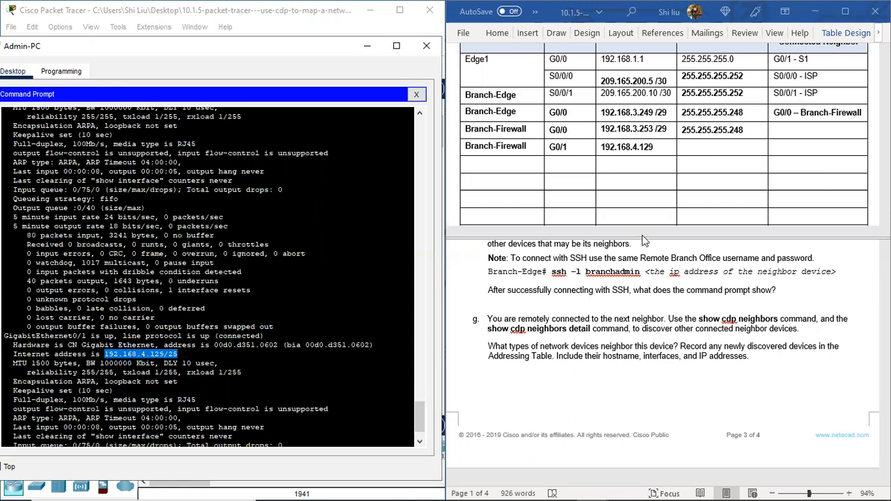
{"action": "left_click", "coordinate": [659, 153]}
{"action": "type", "text": "/"}
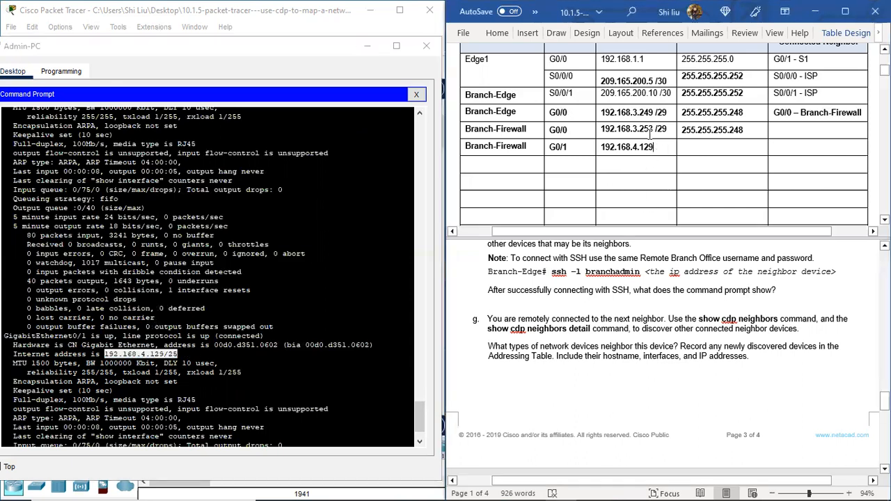
{"action": "type", "text": "25"}
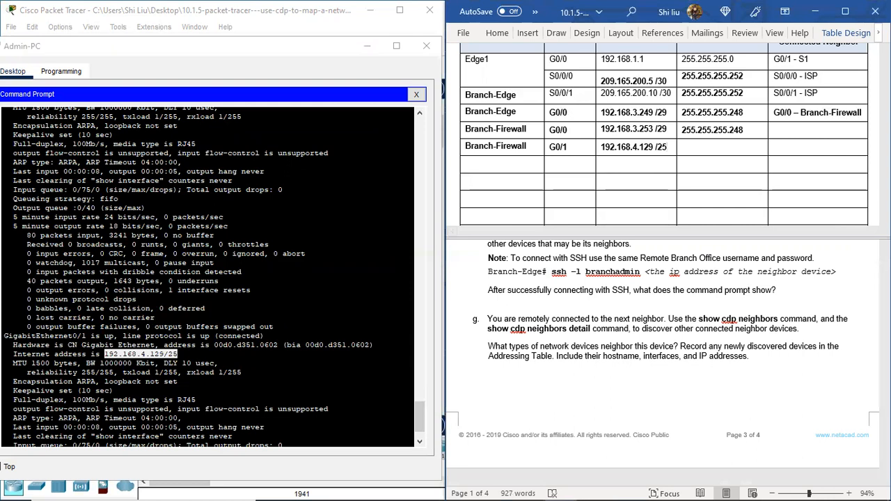
{"action": "left_click", "coordinate": [723, 153]}
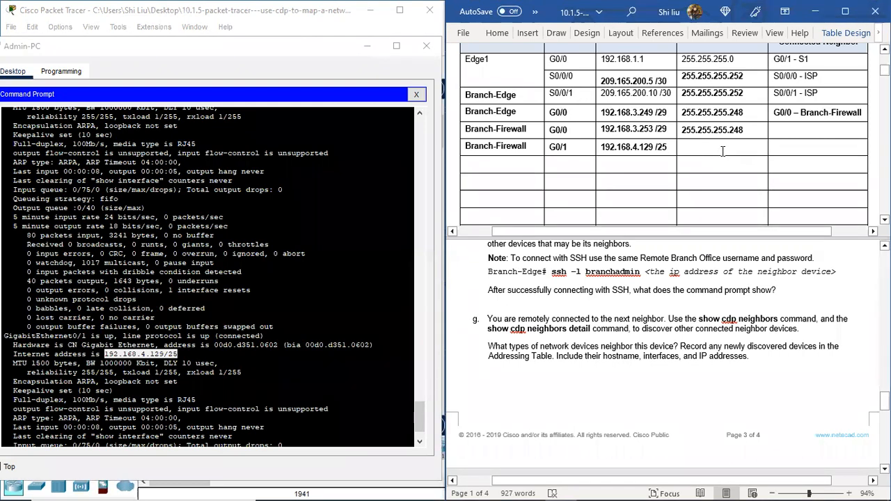
{"action": "type", "text": "255.255."}
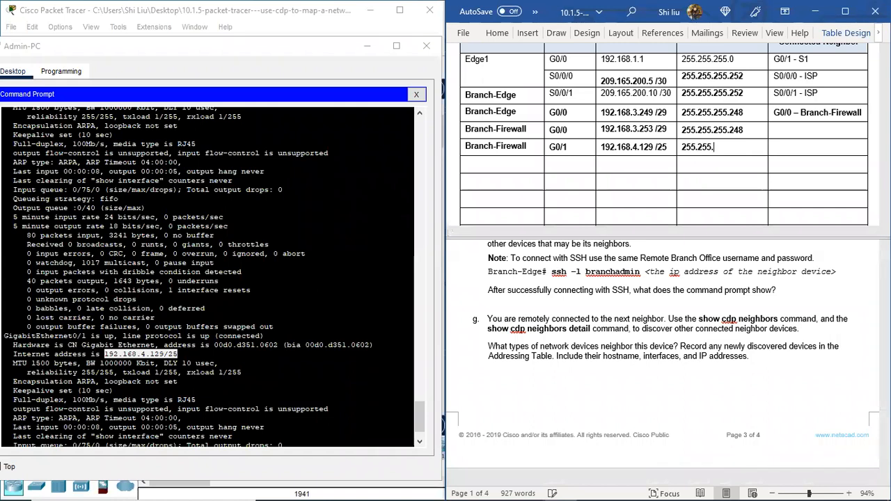
{"action": "type", "text": "255.128"}
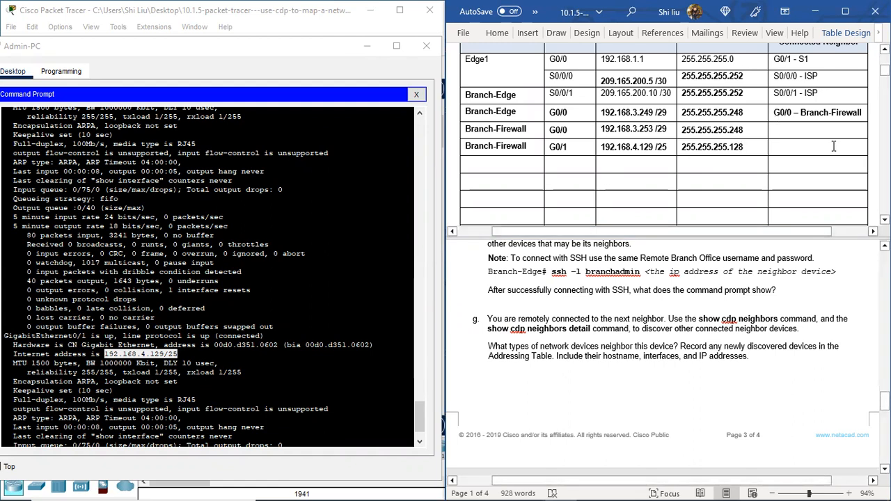
Step: Page through the rest of the interface output and run sh cdp nei on Branch-Firewall to list its neighbors
{"action": "scroll", "coordinate": [842, 147], "scroll_direction": "up", "scroll_amount": 3}
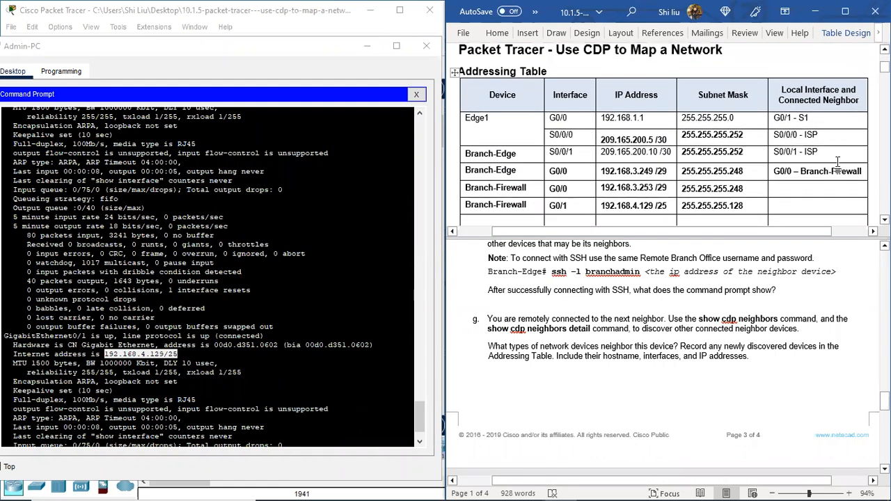
{"action": "scroll", "coordinate": [827, 190], "scroll_direction": "down", "scroll_amount": 1}
{"action": "left_click", "coordinate": [60, 437]}
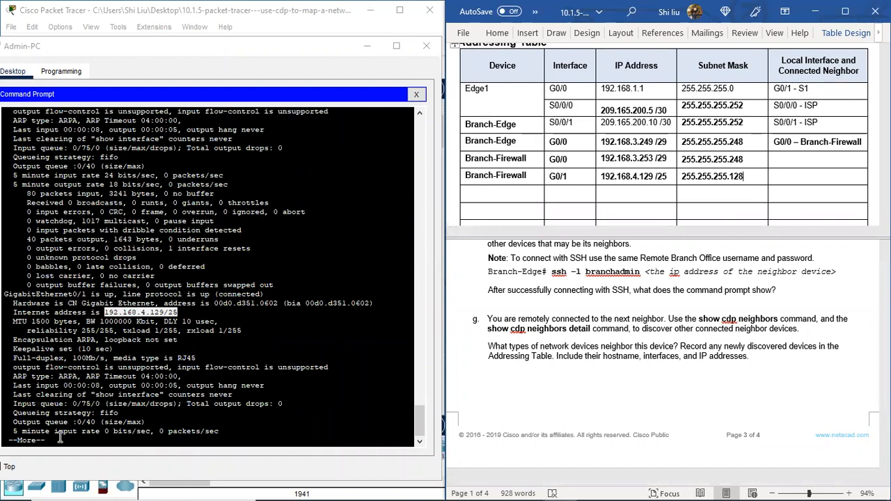
{"action": "key", "text": "space"}
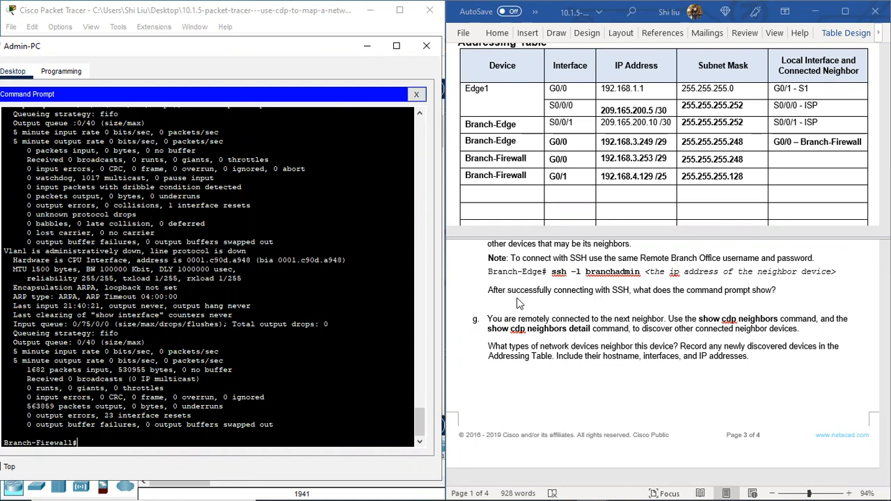
{"action": "scroll", "coordinate": [567, 307], "scroll_direction": "up", "scroll_amount": 1}
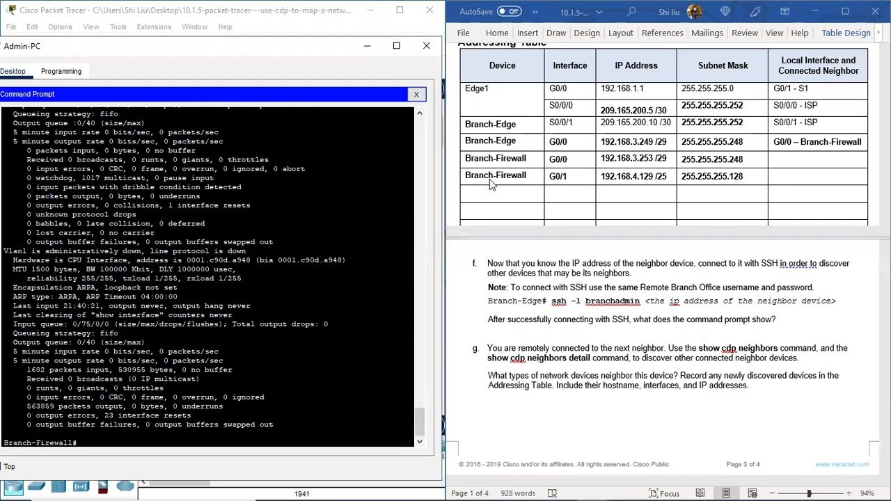
{"action": "scroll", "coordinate": [661, 356], "scroll_direction": "down", "scroll_amount": 1}
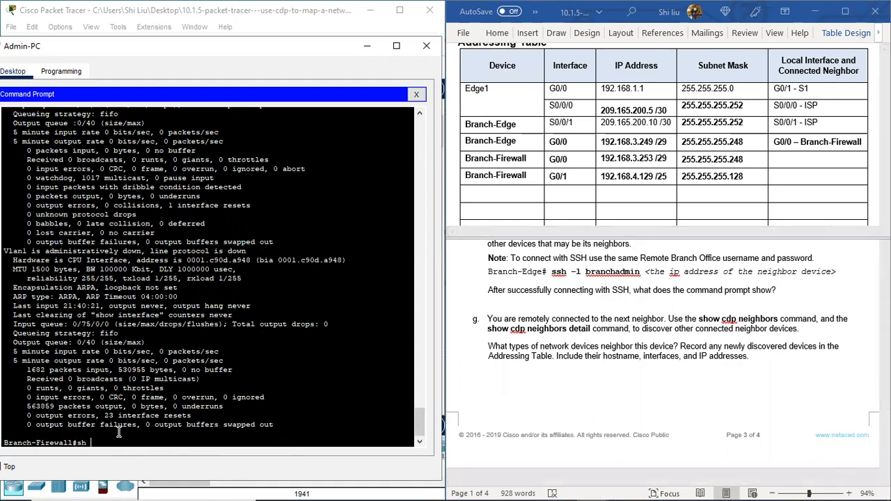
{"action": "type", "text": "ei"}
{"action": "key", "text": "Return"}
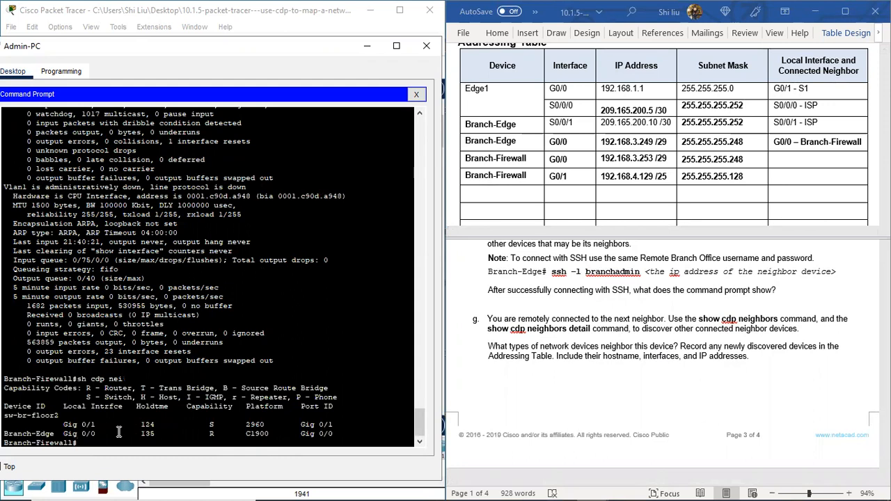
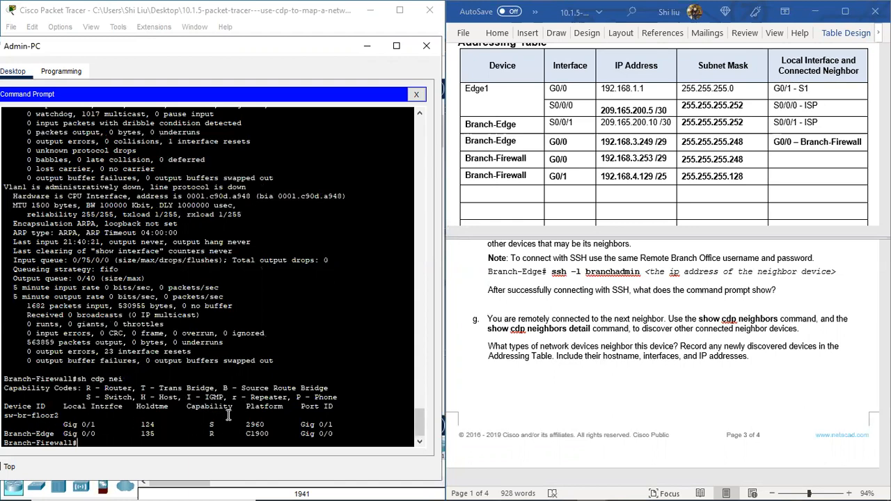
Step: Examine the capability codes and platforms of both neighbors in Branch-Firewall's CDP neighbor list
{"action": "left_click_drag", "start_coordinate": [205, 424], "coordinate": [227, 423]}
{"action": "left_click_drag", "start_coordinate": [82, 396], "coordinate": [133, 397]}
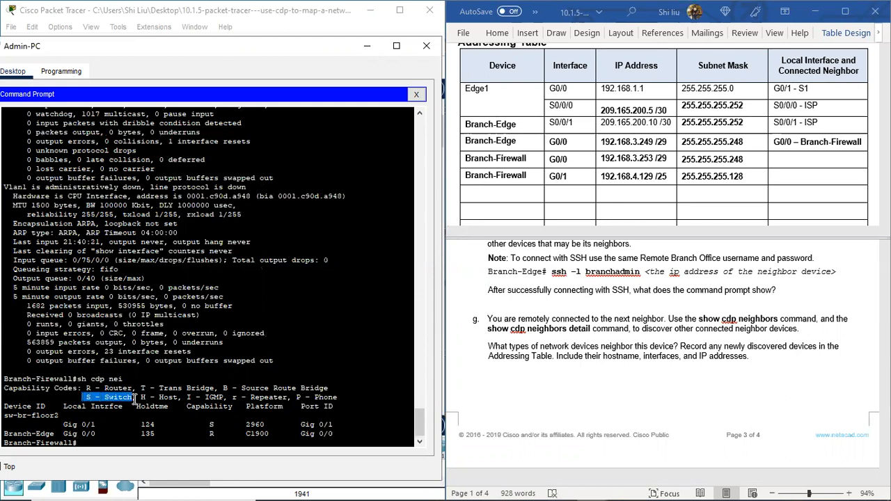
{"action": "left_click_drag", "start_coordinate": [29, 434], "coordinate": [53, 433]}
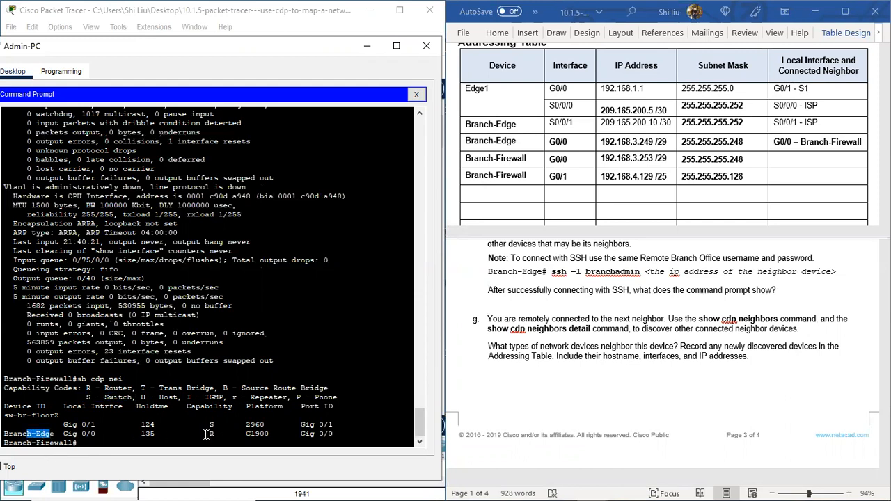
{"action": "left_click_drag", "start_coordinate": [204, 433], "coordinate": [275, 425]}
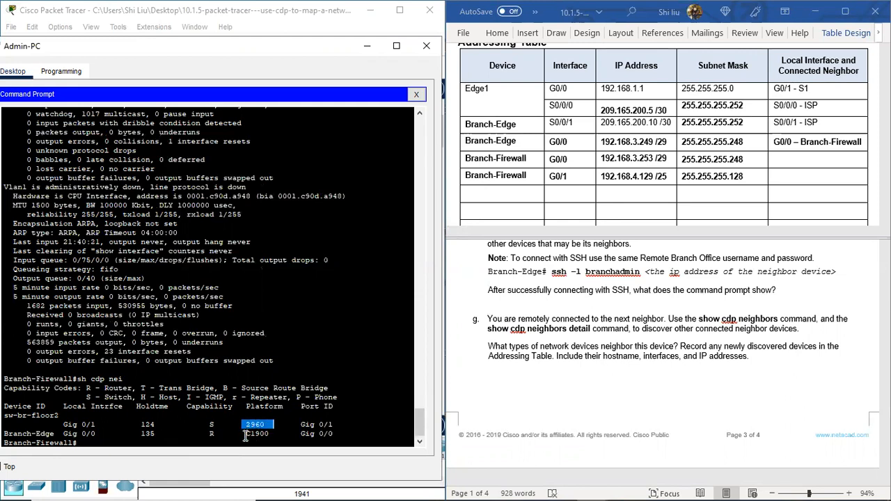
{"action": "left_click_drag", "start_coordinate": [243, 435], "coordinate": [277, 435]}
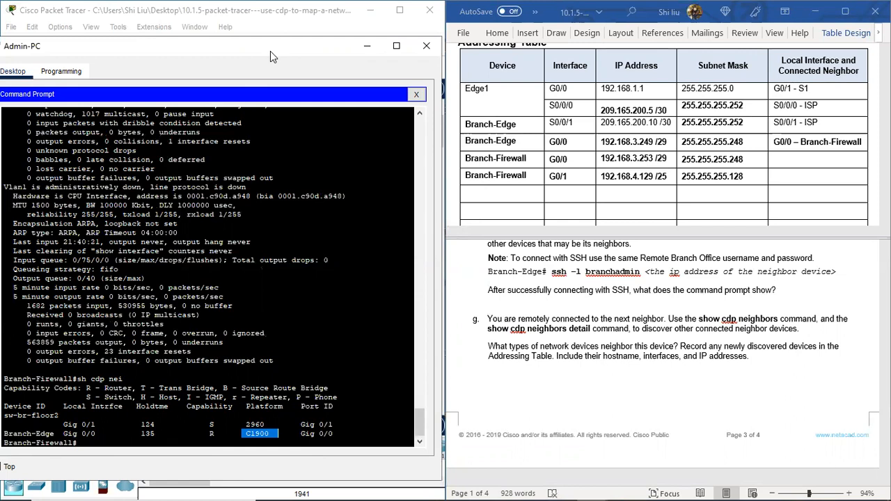
Step: Uncover the Packet Tracer workspace and place a 2960 switch to the left of Branch-Firewall-m
{"action": "left_click_drag", "start_coordinate": [270, 51], "coordinate": [673, 72]}
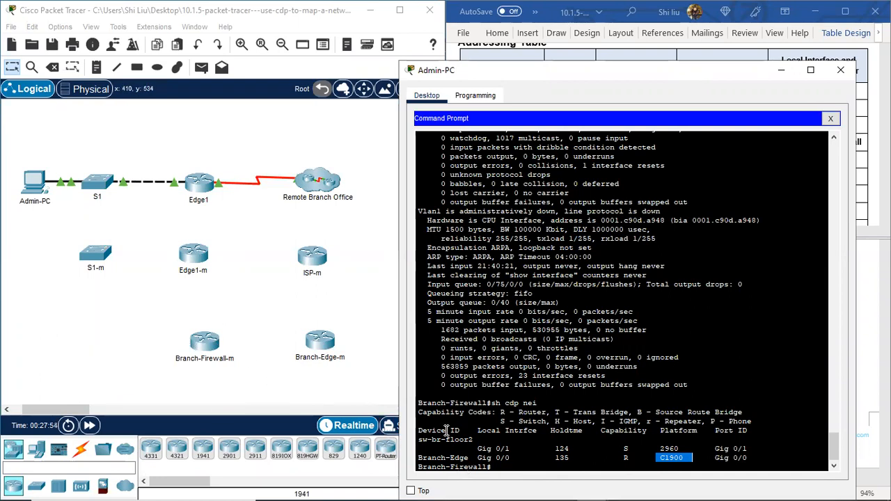
{"action": "left_click", "coordinate": [33, 486]}
{"action": "left_click", "coordinate": [33, 485]}
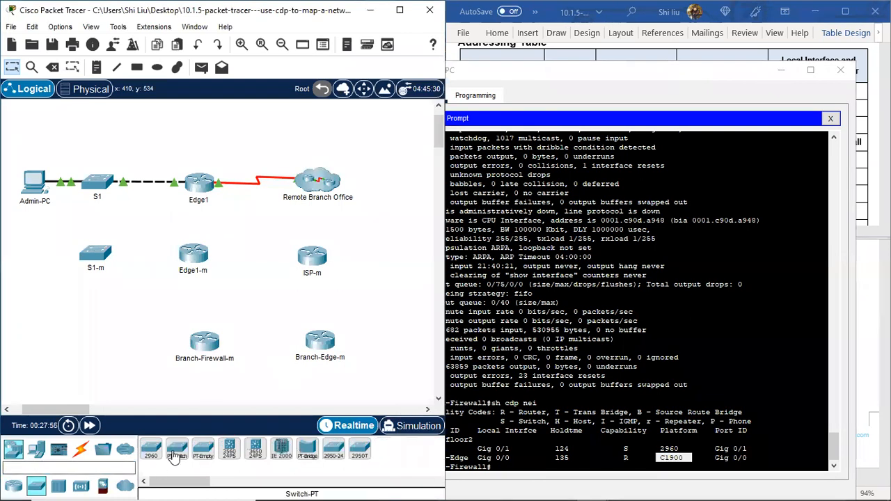
{"action": "left_click", "coordinate": [152, 449]}
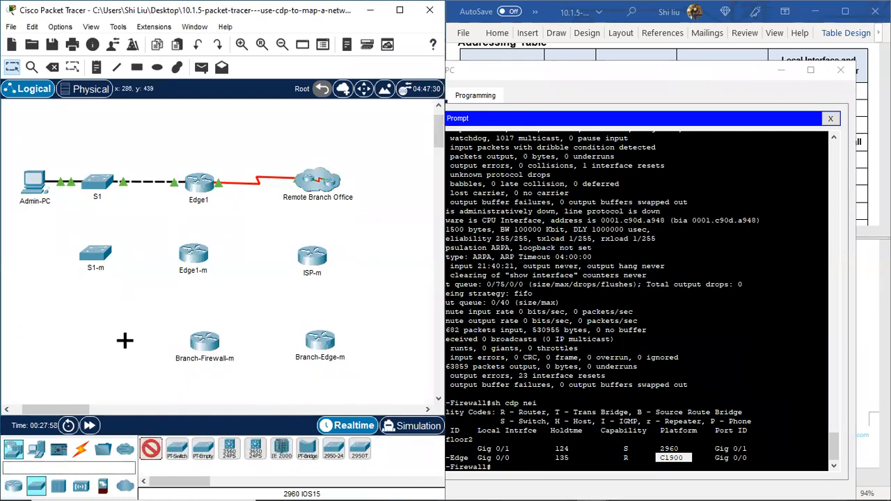
{"action": "left_click", "coordinate": [100, 341]}
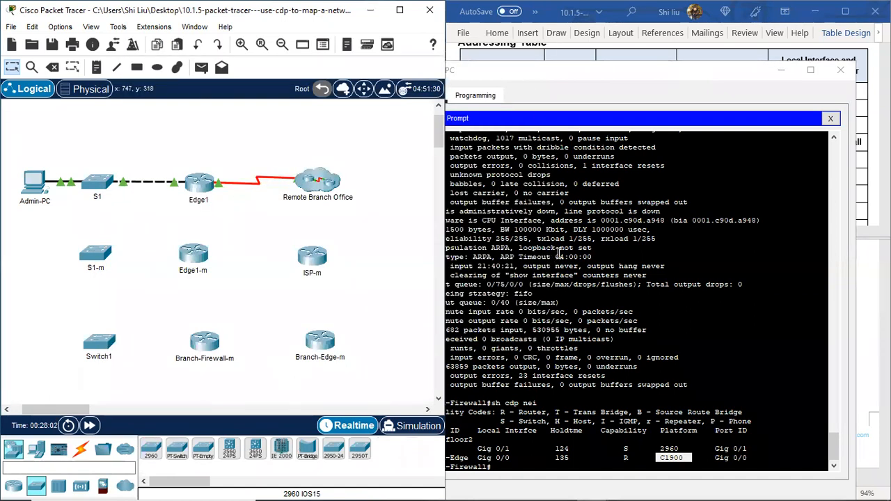
Step: Rename the new 2960 switch beside Branch-Firewall-m as sw-br-floor2-m
{"action": "left_click_drag", "start_coordinate": [625, 74], "coordinate": [673, 64]}
{"action": "left_click", "coordinate": [99, 357]}
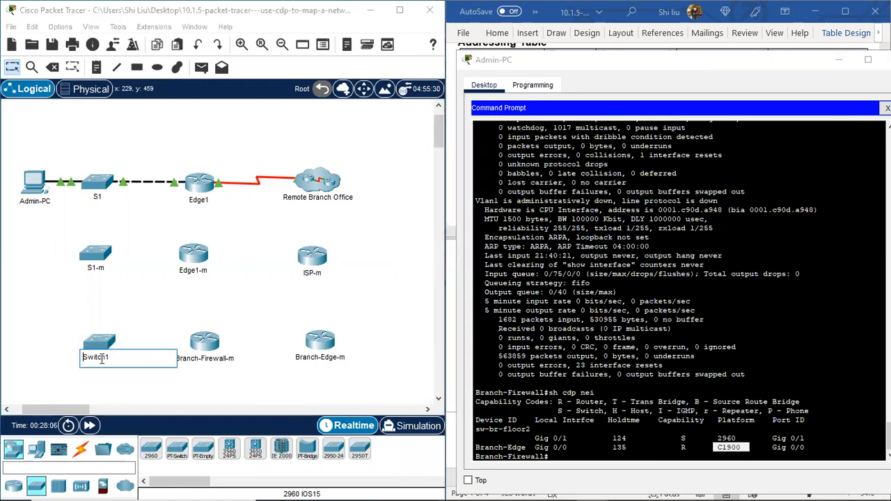
{"action": "key", "text": "BackSpace"}
{"action": "key", "text": "BackSpace"}
{"action": "key", "text": "BackSpace"}
{"action": "key", "text": "BackSpace"}
{"action": "key", "text": "BackSpace"}
{"action": "key", "text": "BackSpace"}
{"action": "key", "text": "BackSpace"}
{"action": "type", "text": "r-floor2-m"}
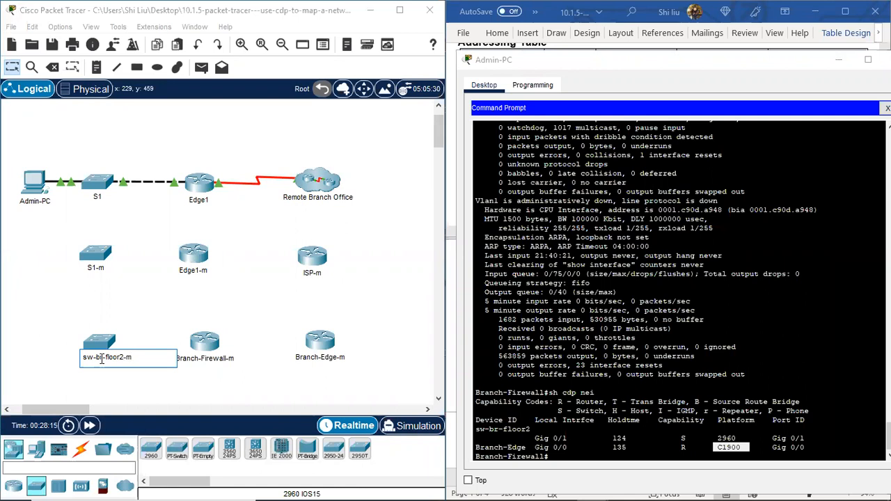
{"action": "key", "text": "Return"}
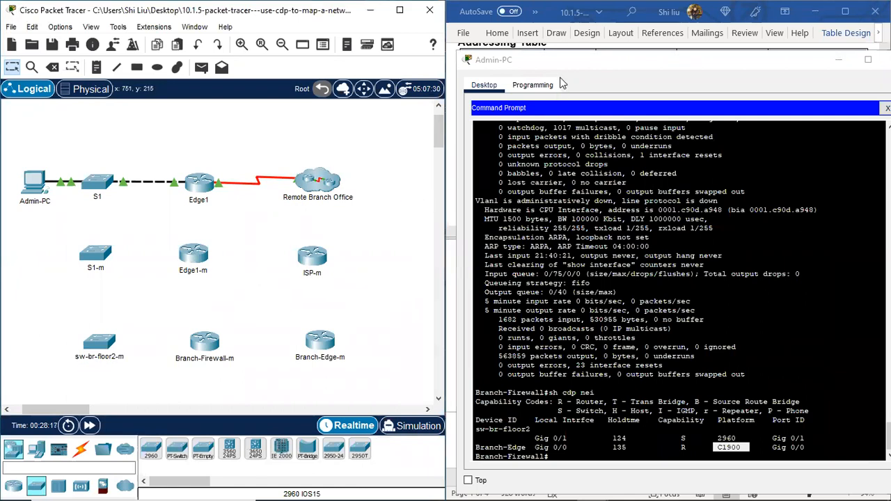
Step: Return to the Admin-PC command prompt and examine the port IDs of both neighbors in Branch-Firewall's CDP list
{"action": "left_click_drag", "start_coordinate": [590, 65], "coordinate": [107, 39]}
{"action": "left_click", "coordinate": [572, 321]}
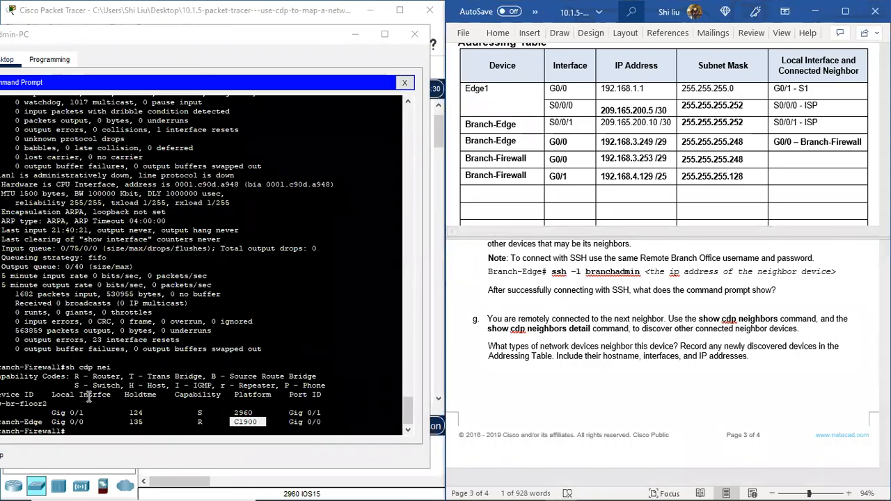
{"action": "scroll", "coordinate": [80, 406], "scroll_direction": "down", "scroll_amount": 1}
{"action": "left_click", "coordinate": [216, 44]}
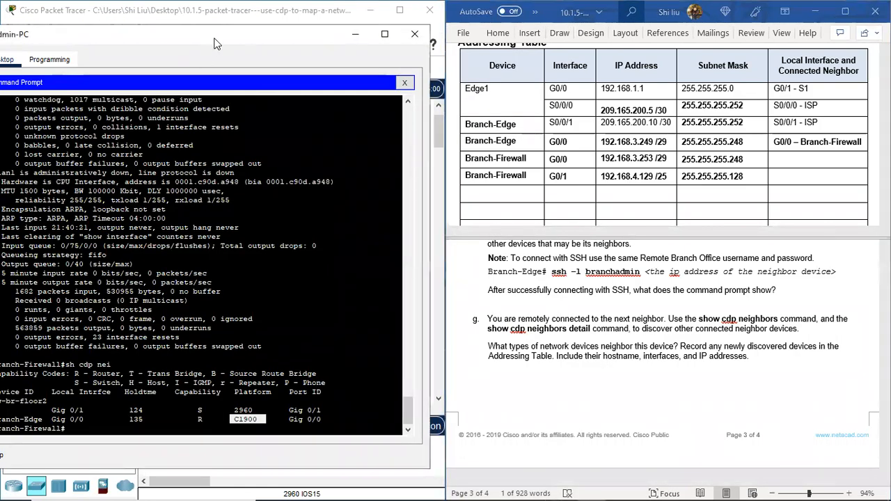
{"action": "left_click_drag", "start_coordinate": [216, 44], "coordinate": [231, 39]}
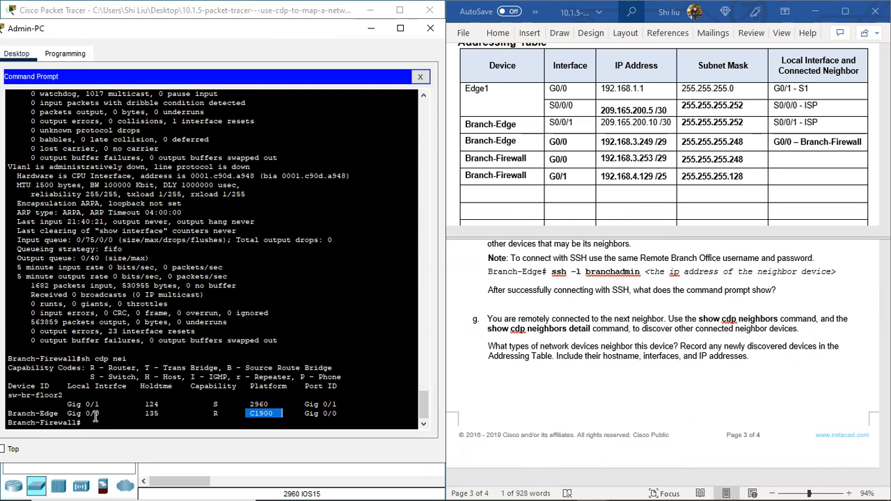
{"action": "left_click_drag", "start_coordinate": [79, 422], "coordinate": [9, 422]}
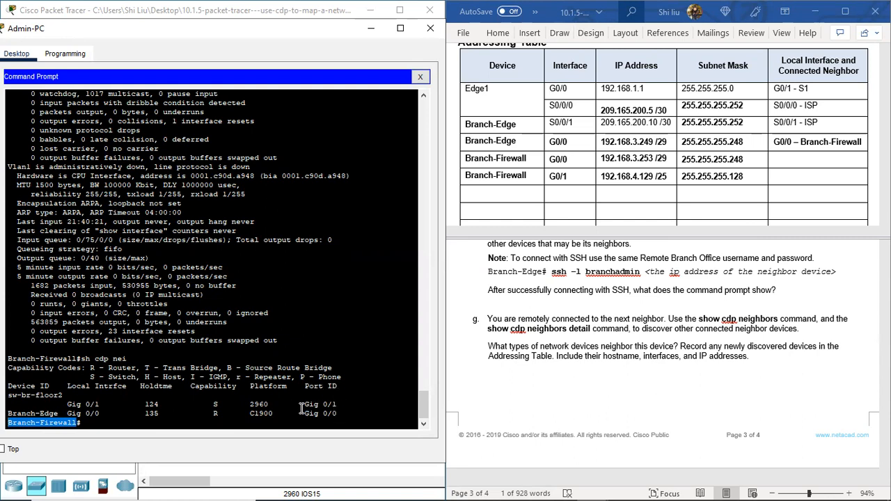
{"action": "left_click_drag", "start_coordinate": [336, 404], "coordinate": [301, 405]}
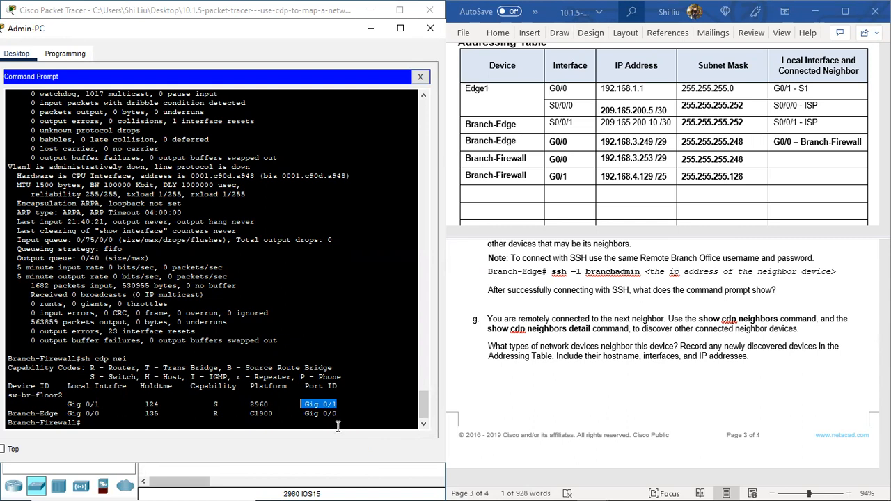
{"action": "left_click_drag", "start_coordinate": [337, 412], "coordinate": [305, 413]}
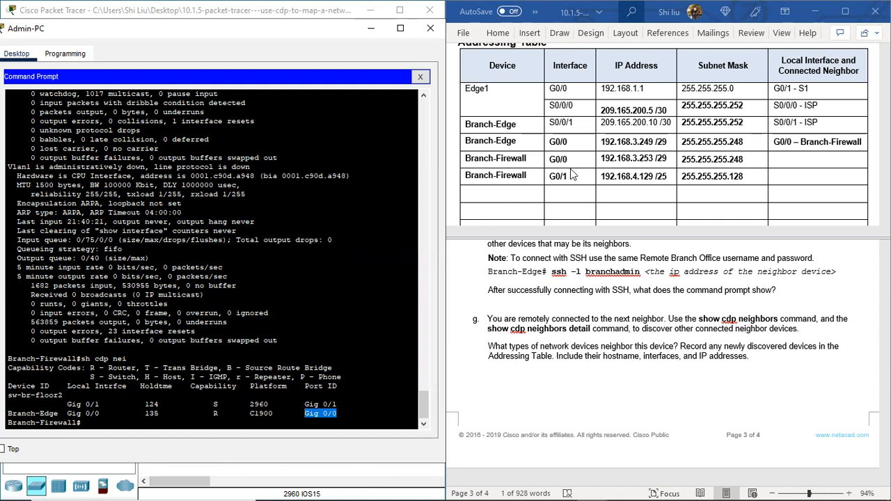
Step: Enter G0/0 – Branch-Edge as the local interface and connected neighbor in Branch-Firewall's G0/0 row
{"action": "left_click", "coordinate": [776, 161]}
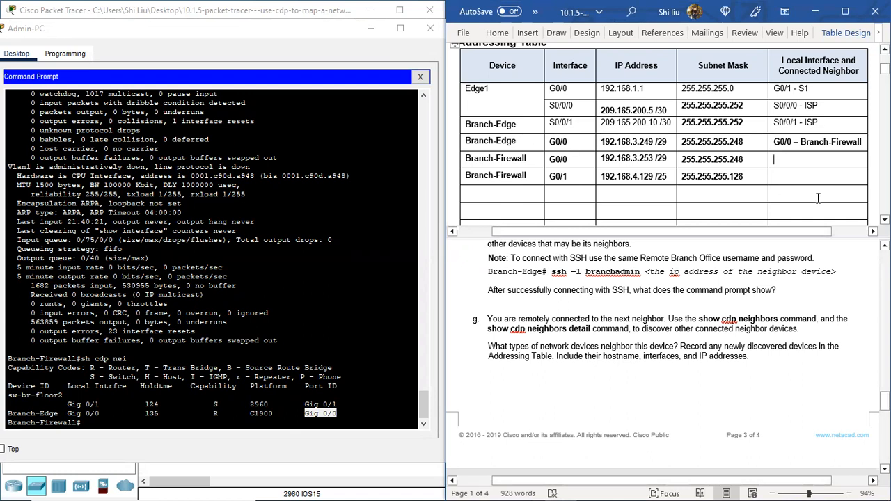
{"action": "type", "text": "G0/"}
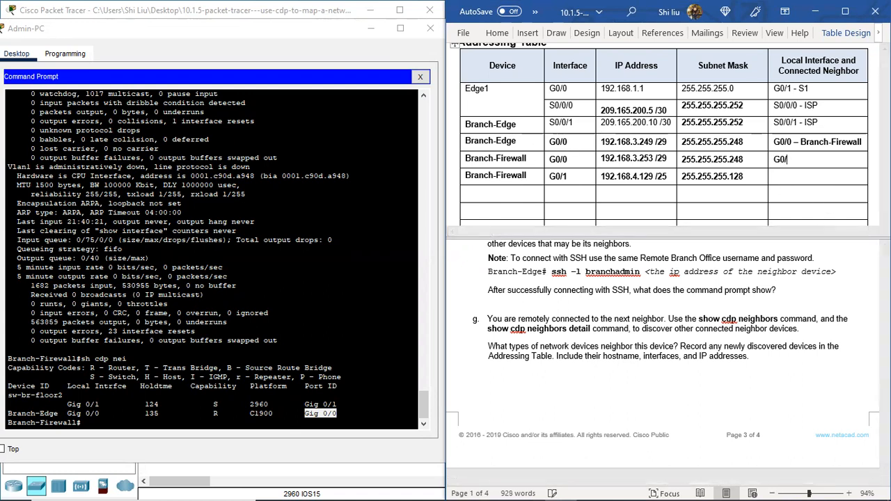
{"action": "type", "text": "0 - Branch-Edge"}
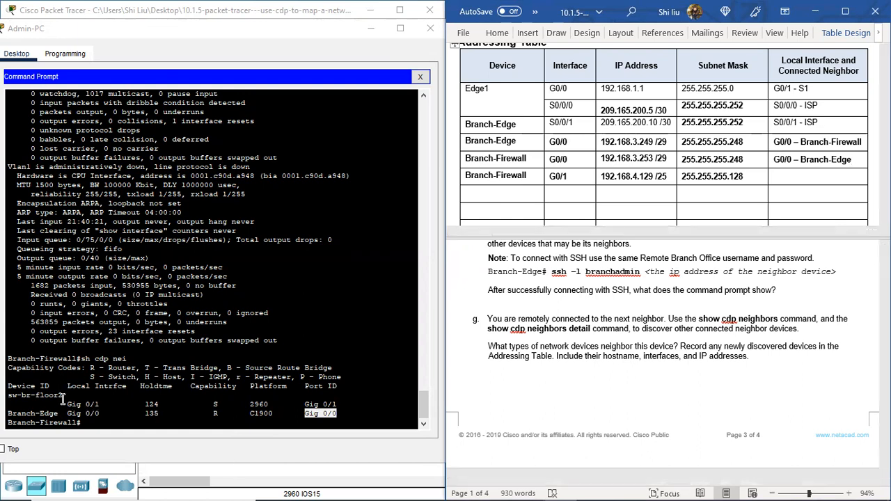
Step: Enter G0/1 – sw-br-floor2 as the local interface and connected neighbor in Branch-Firewall's G0/1 row
{"action": "left_click", "coordinate": [780, 179]}
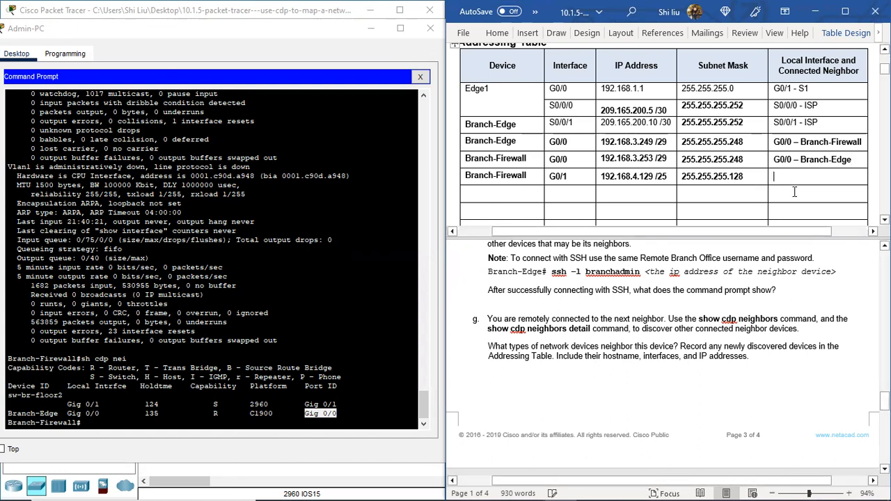
{"action": "type", "text": "G0/1 –"}
{"action": "type", "text": "sw-"}
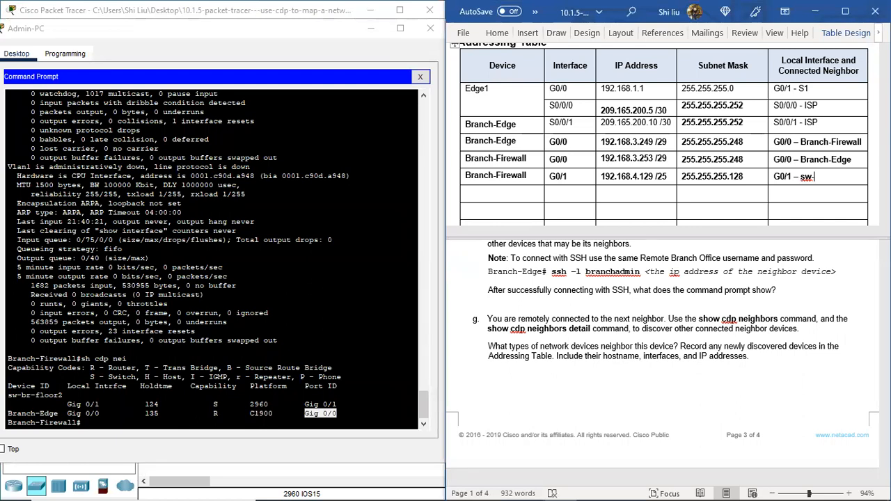
{"action": "type", "text": "br-floor2"}
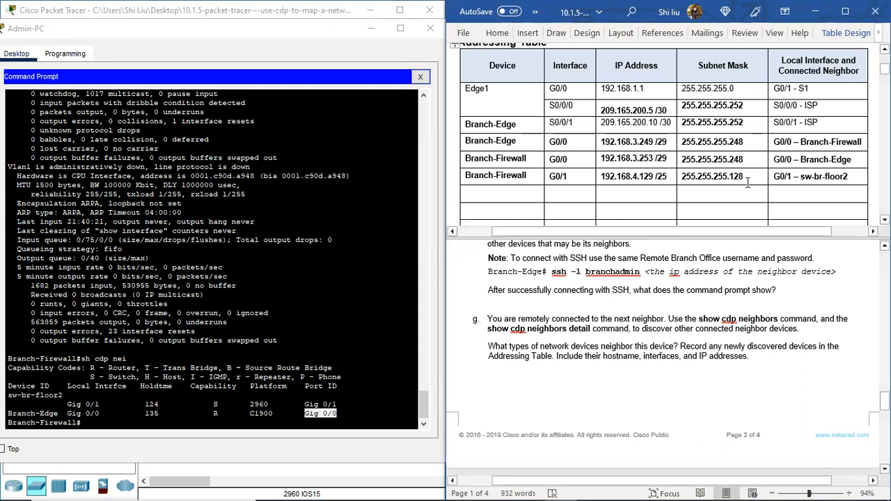
Step: Replace the long dashes with plain hyphens in the neighbor entries for Branch-Firewall, Branch-Edge and sw-br-floor2
{"action": "left_click", "coordinate": [800, 141]}
{"action": "key", "text": "BackSpace"}
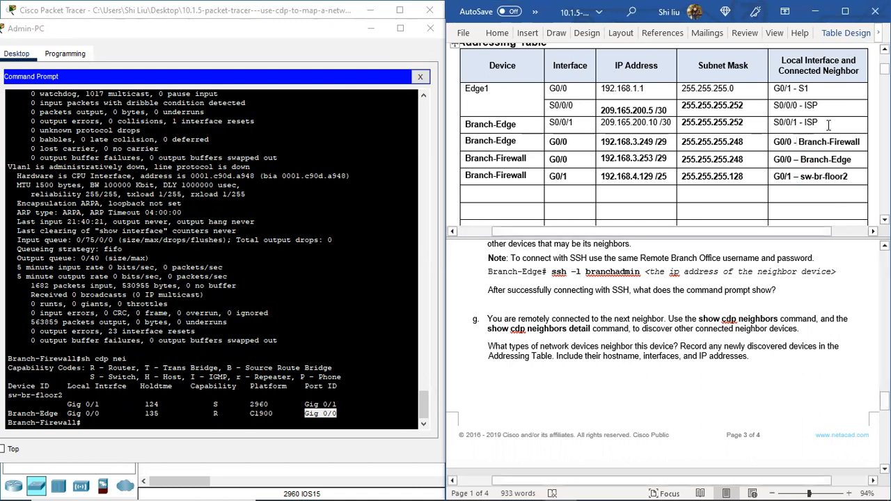
{"action": "left_click", "coordinate": [799, 159]}
{"action": "key", "text": "BackSpace"}
{"action": "type", "text": "-"}
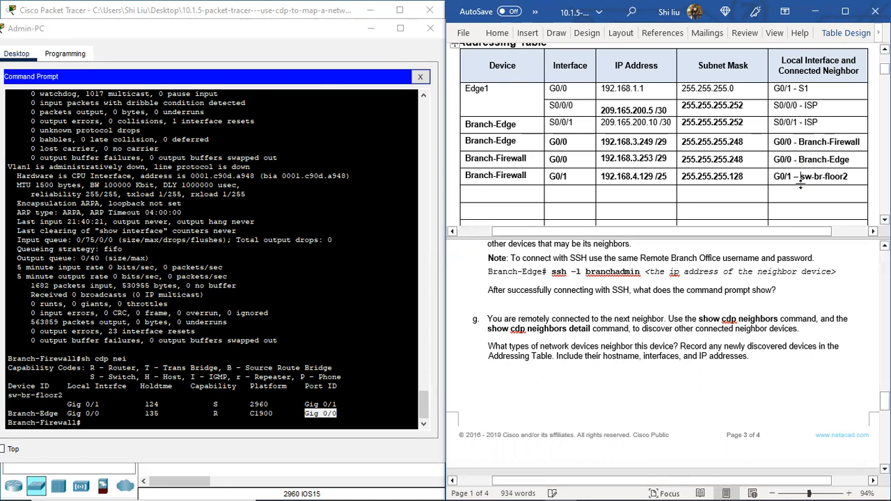
{"action": "left_click", "coordinate": [800, 178]}
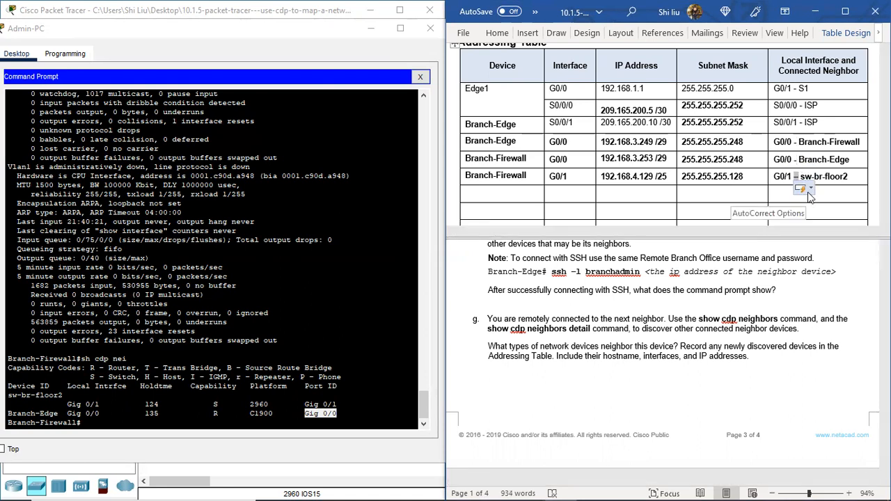
{"action": "key", "text": "BackSpace"}
{"action": "type", "text": "-"}
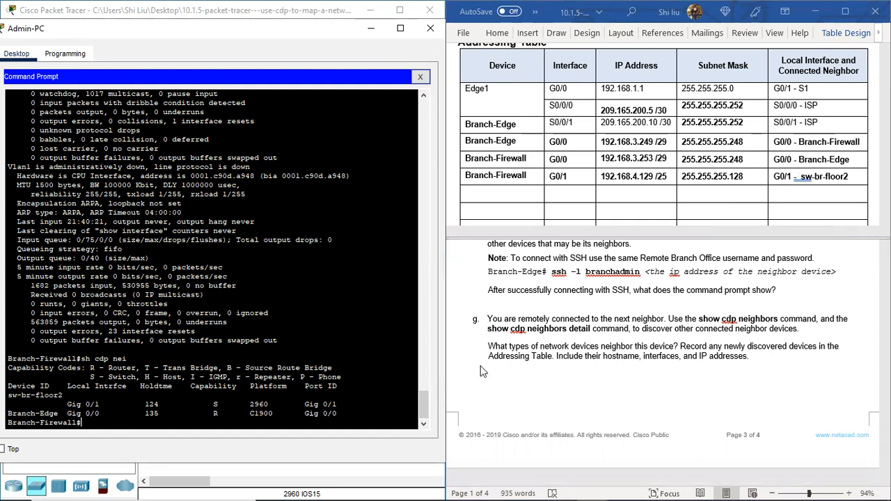
Step: Examine the device types in Branch-Firewall's CDP neighbor list and reread lab steps f through i
{"action": "left_click_drag", "start_coordinate": [255, 36], "coordinate": [252, 23]}
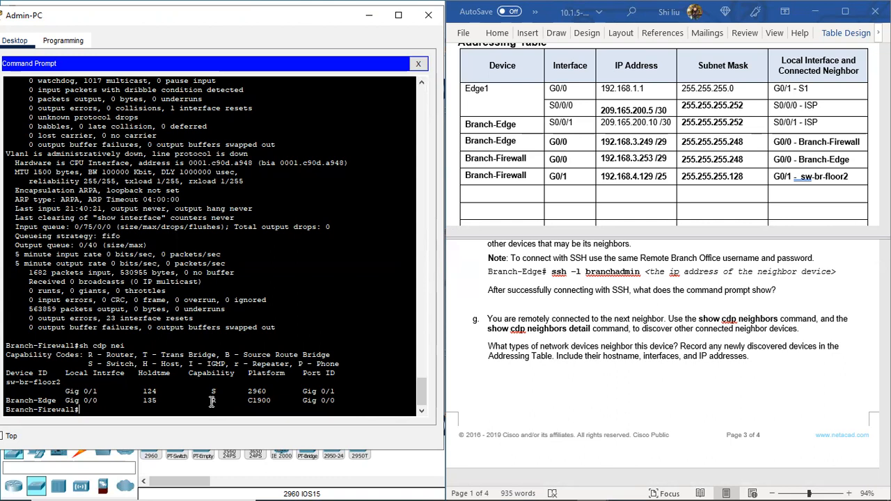
{"action": "left_click_drag", "start_coordinate": [208, 392], "coordinate": [225, 403]}
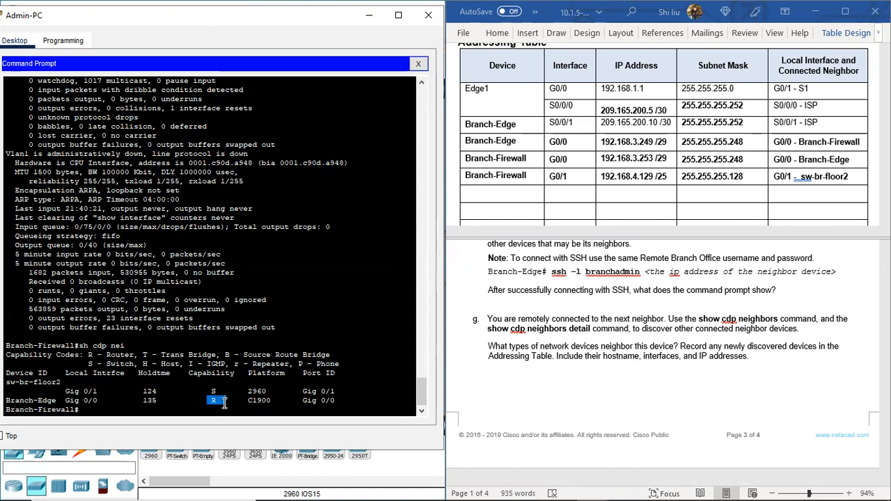
{"action": "left_click", "coordinate": [6, 382]}
{"action": "left_click_drag", "start_coordinate": [6, 383], "coordinate": [59, 382]}
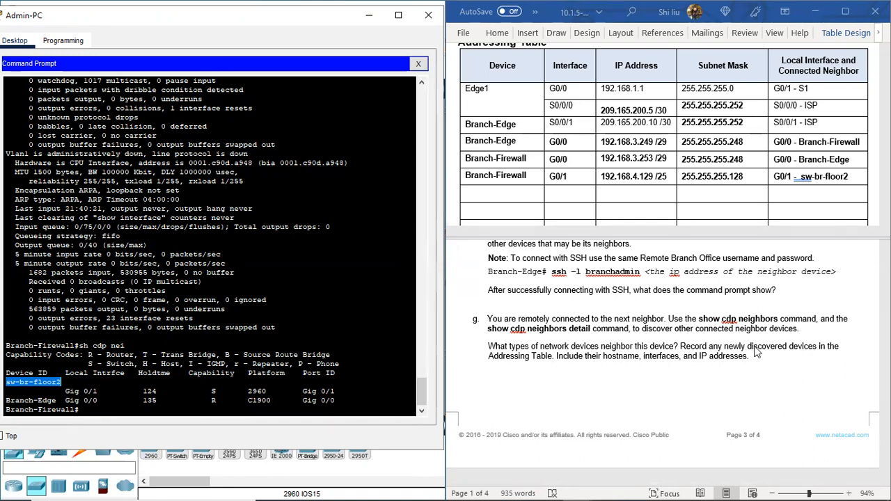
{"action": "scroll", "coordinate": [707, 335], "scroll_direction": "down", "scroll_amount": 3}
{"action": "scroll", "coordinate": [707, 335], "scroll_direction": "down", "scroll_amount": 4}
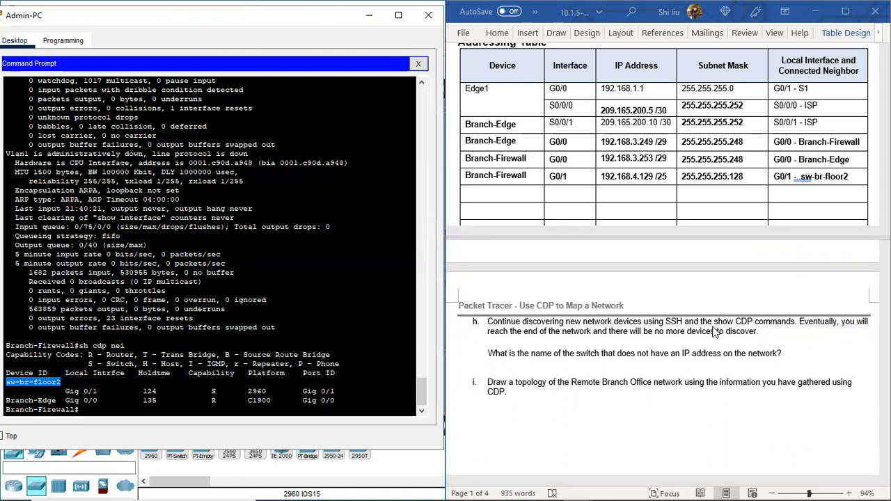
{"action": "scroll", "coordinate": [698, 334], "scroll_direction": "up", "scroll_amount": 5}
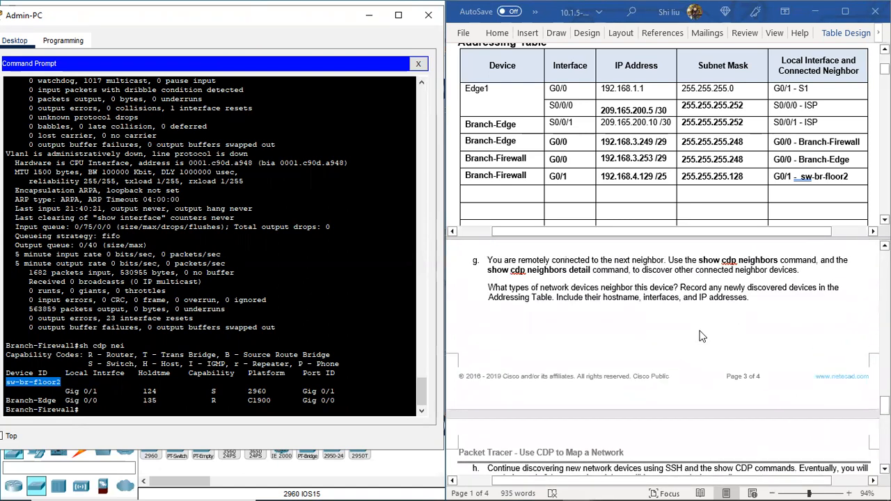
{"action": "scroll", "coordinate": [685, 334], "scroll_direction": "up", "scroll_amount": 1}
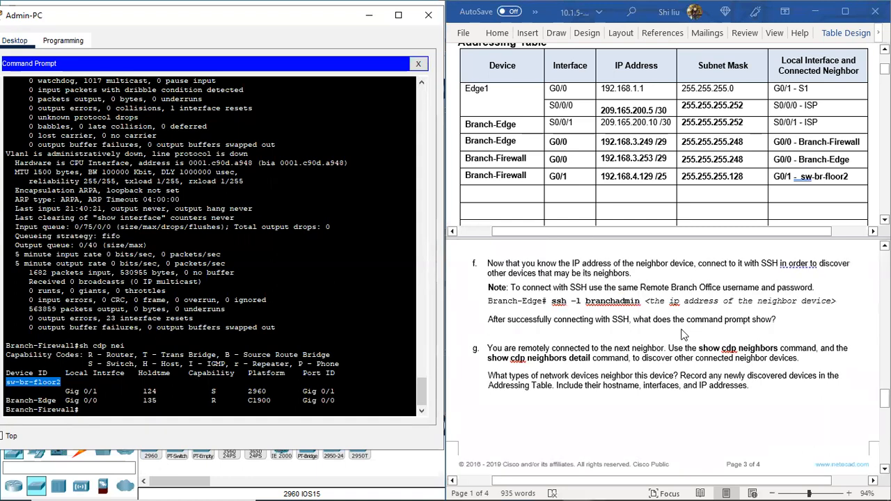
{"action": "scroll", "coordinate": [675, 348], "scroll_direction": "up", "scroll_amount": 2}
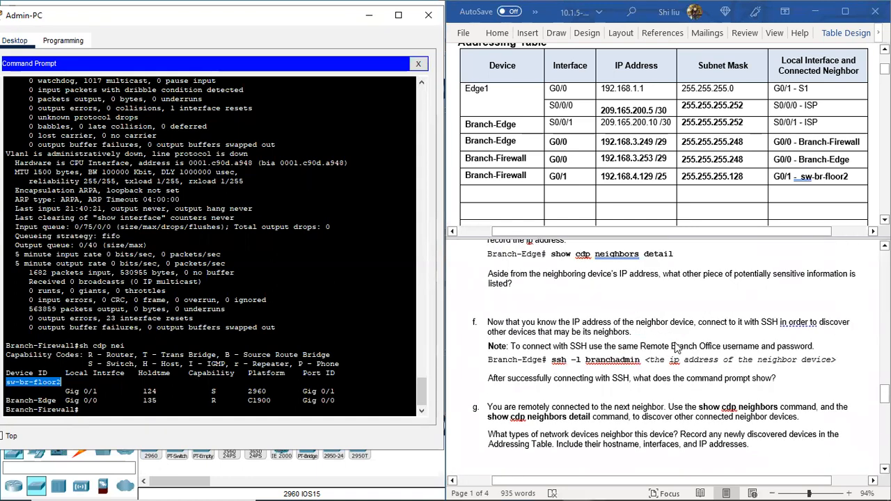
{"action": "scroll", "coordinate": [674, 348], "scroll_direction": "down", "scroll_amount": 8}
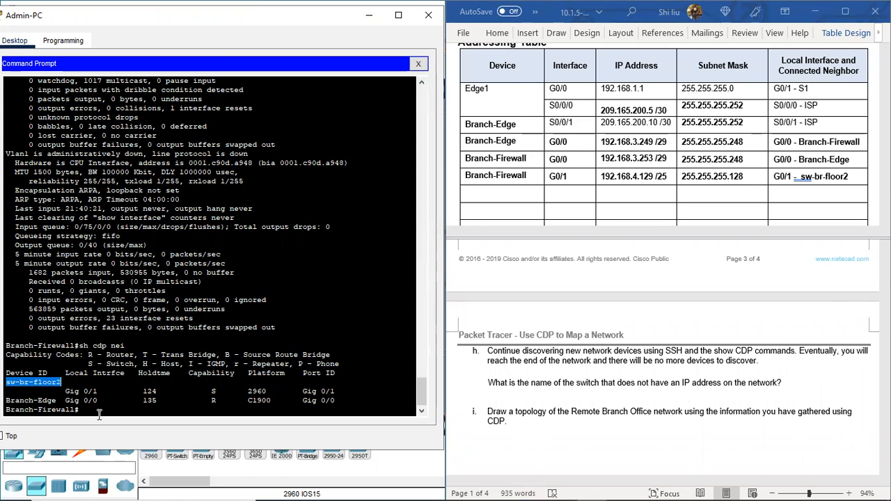
Step: Run sh cdp nei detail on Branch-Firewall and locate the sw-br-floor2 entry in the output
{"action": "left_click", "coordinate": [213, 308]}
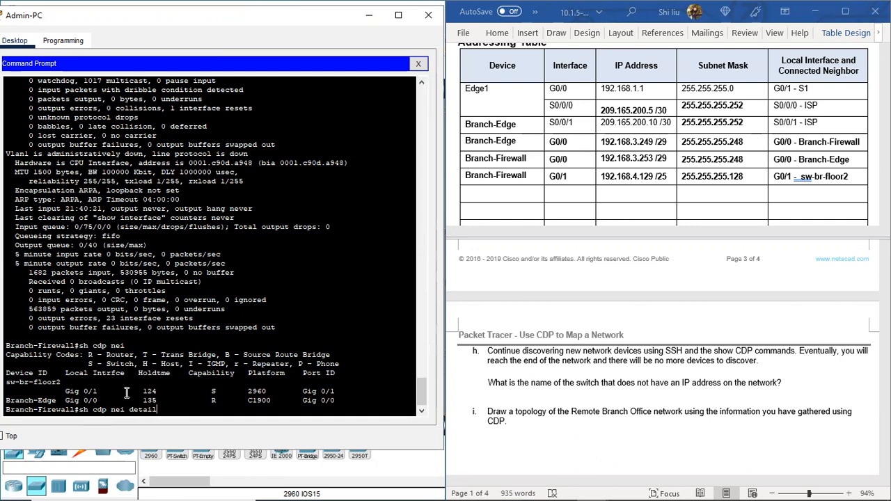
{"action": "key", "text": "Return"}
{"action": "key", "text": "Return"}
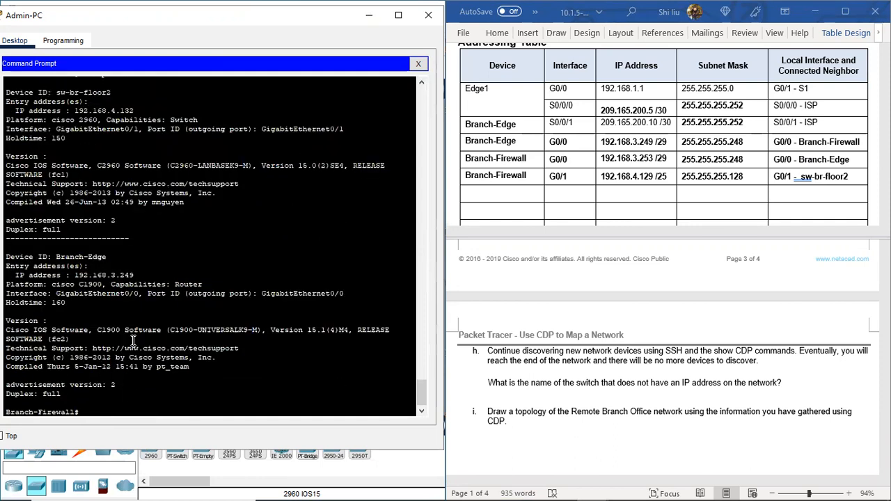
{"action": "key", "text": "Return"}
{"action": "left_click_drag", "start_coordinate": [111, 168], "coordinate": [58, 170]}
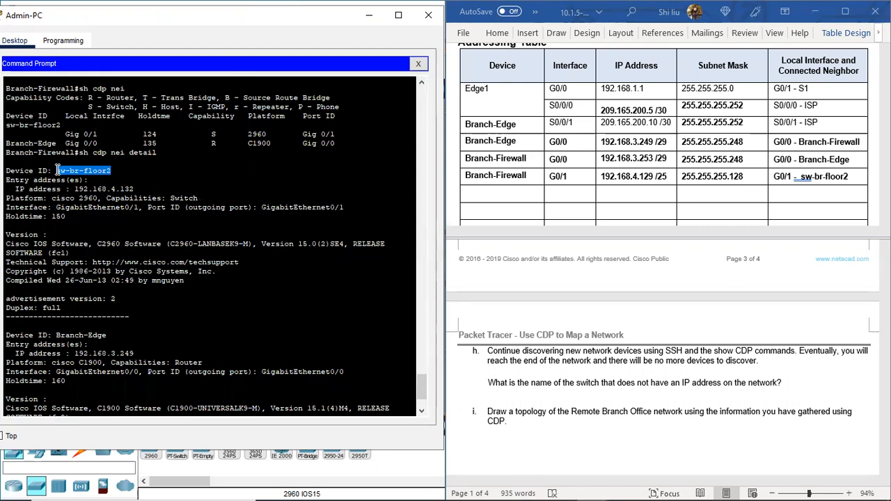
{"action": "scroll", "coordinate": [216, 173], "scroll_direction": "down", "scroll_amount": 2}
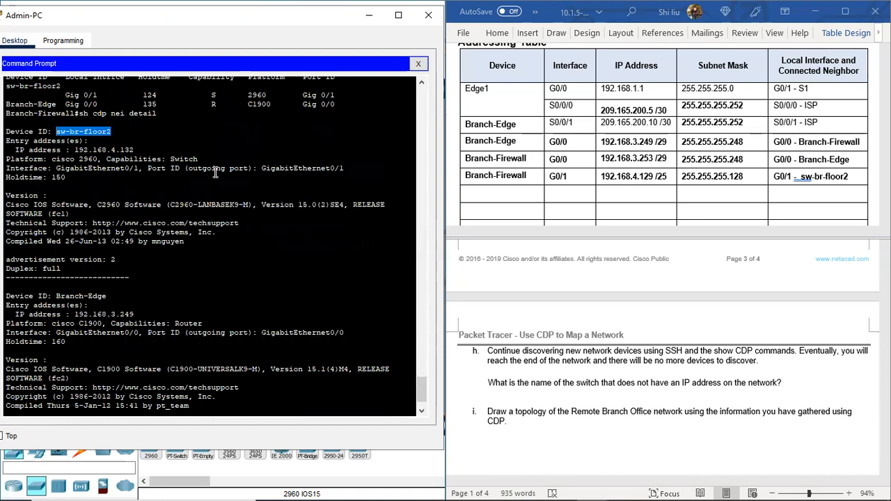
Step: Tidy the spacing around the hyphen in Branch-Firewall's G0/1 neighbor entry so it reads G0/1 - sw-br-floor2
{"action": "left_click", "coordinate": [821, 176]}
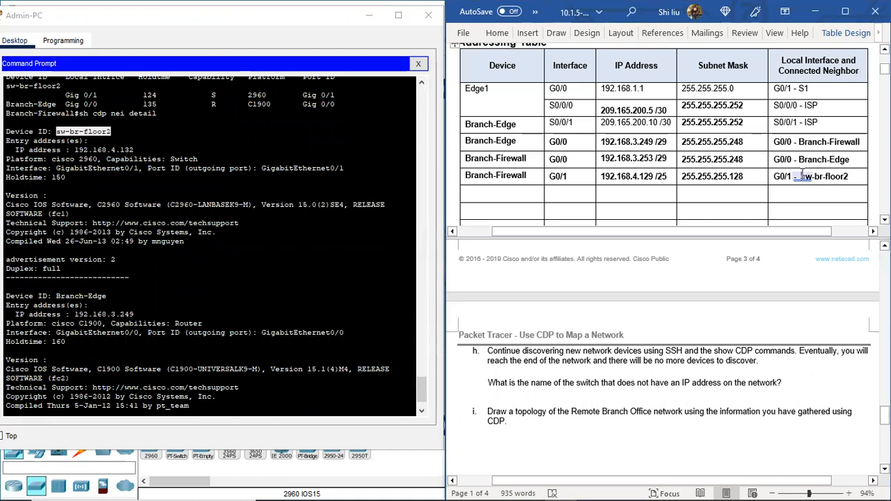
{"action": "key", "text": "BackSpace"}
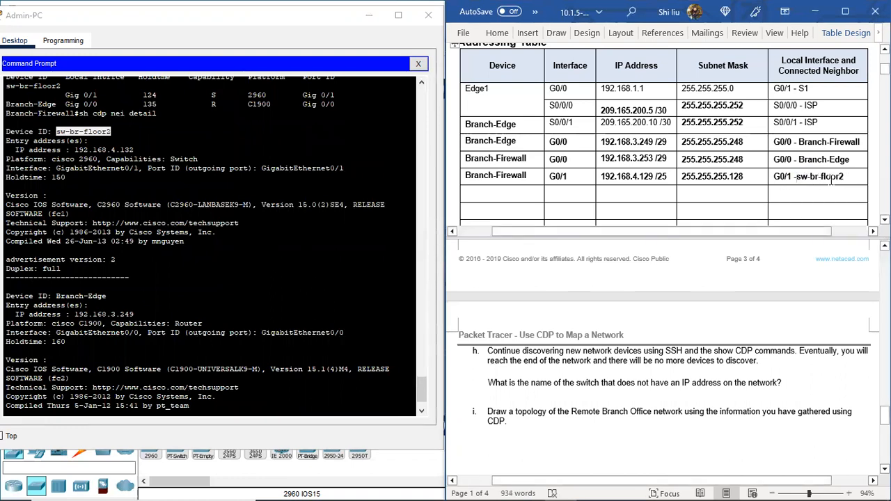
{"action": "left_click_drag", "start_coordinate": [848, 176], "coordinate": [800, 178]}
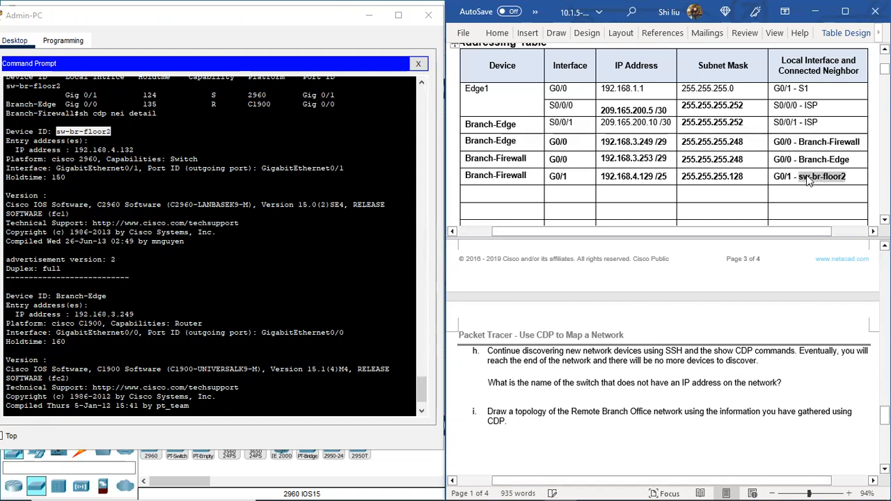
{"action": "right_click", "coordinate": [807, 180]}
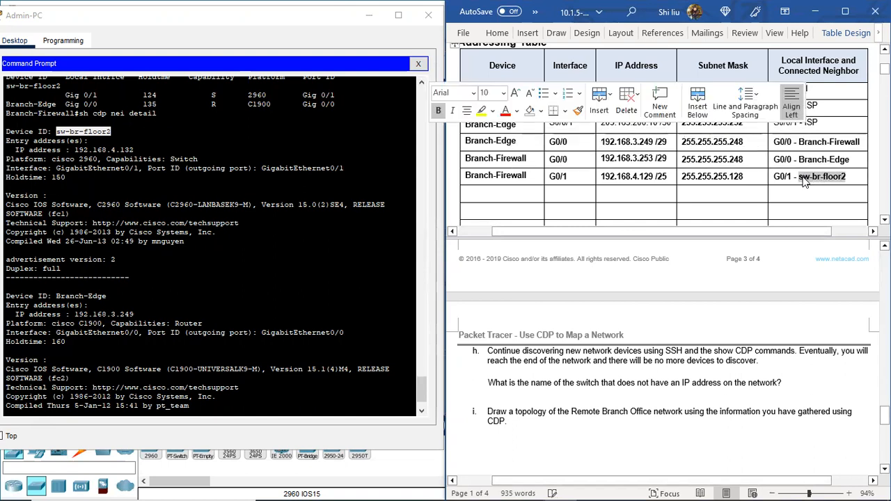
{"action": "left_click", "coordinate": [487, 196]}
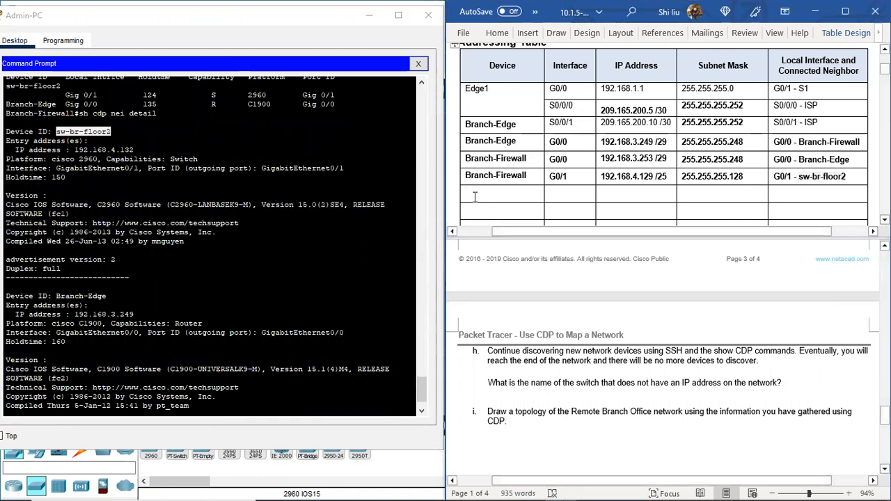
{"action": "type", "text": "Branch-Firewall"}
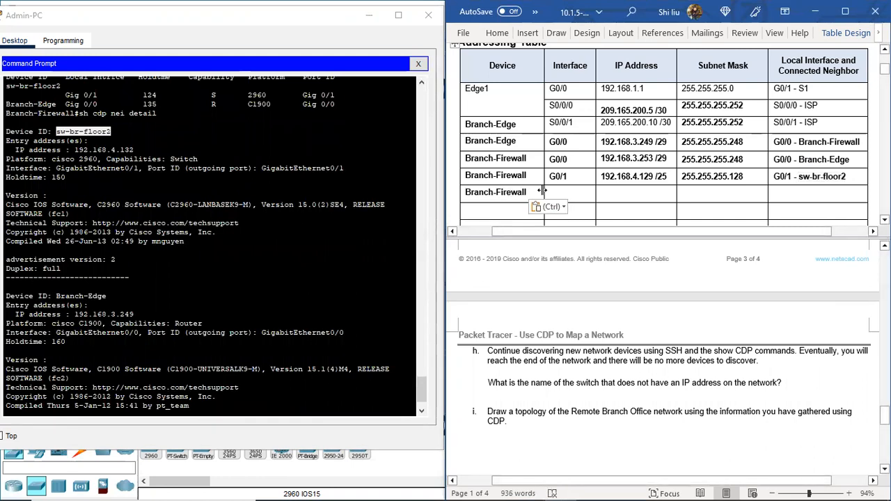
{"action": "key", "text": "BackSpace"}
{"action": "key", "text": "BackSpace"}
{"action": "key", "text": "BackSpace"}
{"action": "key", "text": "BackSpace"}
{"action": "key", "text": "BackSpace"}
{"action": "key", "text": "BackSpace"}
{"action": "key", "text": "BackSpace"}
{"action": "key", "text": "BackSpace"}
{"action": "key", "text": "BackSpace"}
{"action": "key", "text": "BackSpace"}
{"action": "key", "text": "BackSpace"}
Step: Copy sw-br-floor2 from the G0/1 neighbor entry into the Device column of the first empty Addressing Table row
{"action": "left_click_drag", "start_coordinate": [799, 176], "coordinate": [848, 177]}
{"action": "key", "text": "ctrl+c"}
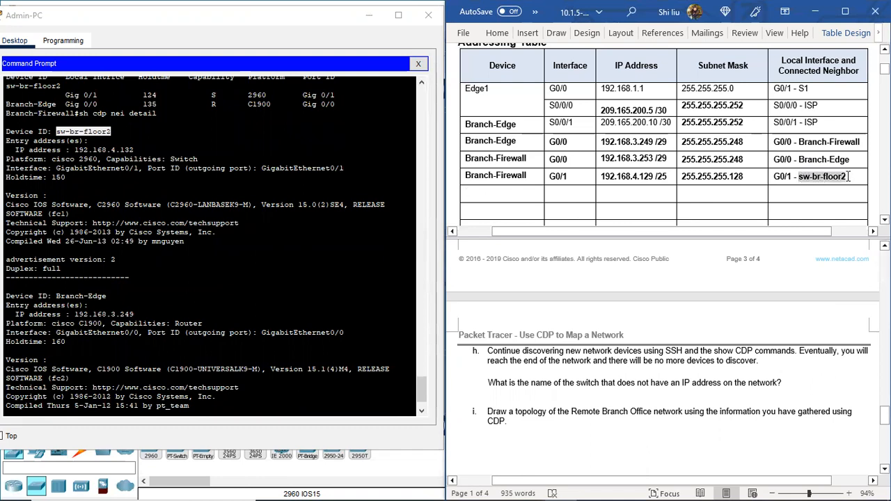
{"action": "left_click", "coordinate": [500, 197]}
{"action": "key", "text": "ctrl+v"}
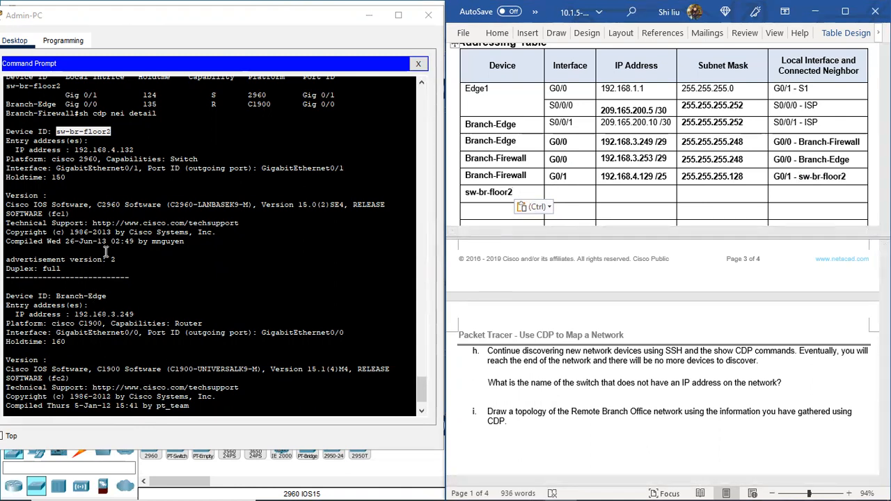
Step: Enter 192.168.4.132 as the IP address in the sw-br-floor2 row of the Addressing Table
{"action": "left_click", "coordinate": [609, 194]}
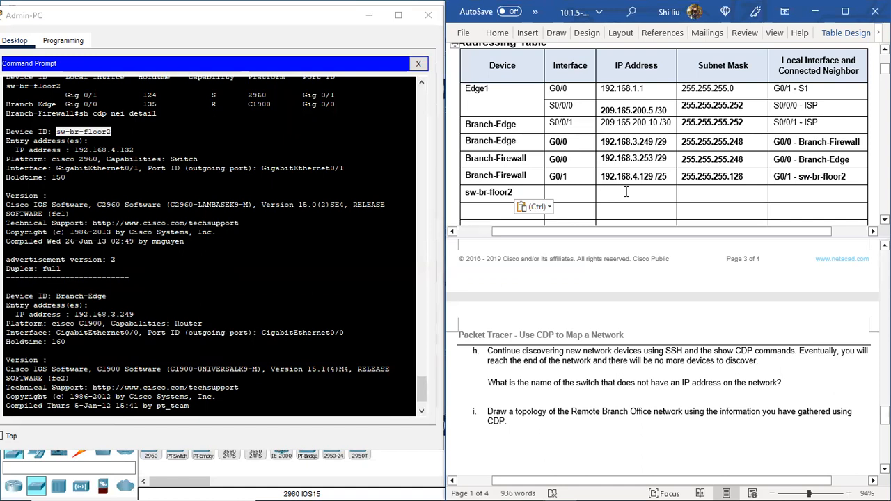
{"action": "left_click", "coordinate": [75, 151]}
{"action": "left_click_drag", "start_coordinate": [75, 150], "coordinate": [142, 146]}
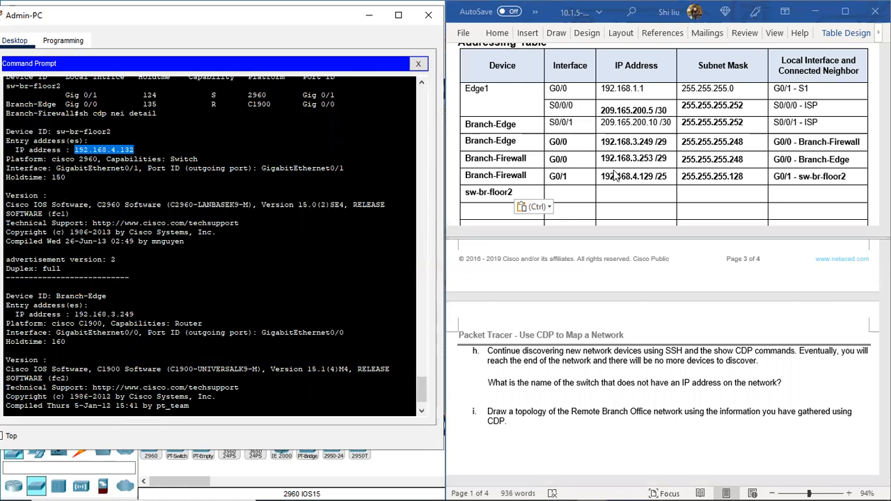
{"action": "left_click", "coordinate": [605, 198]}
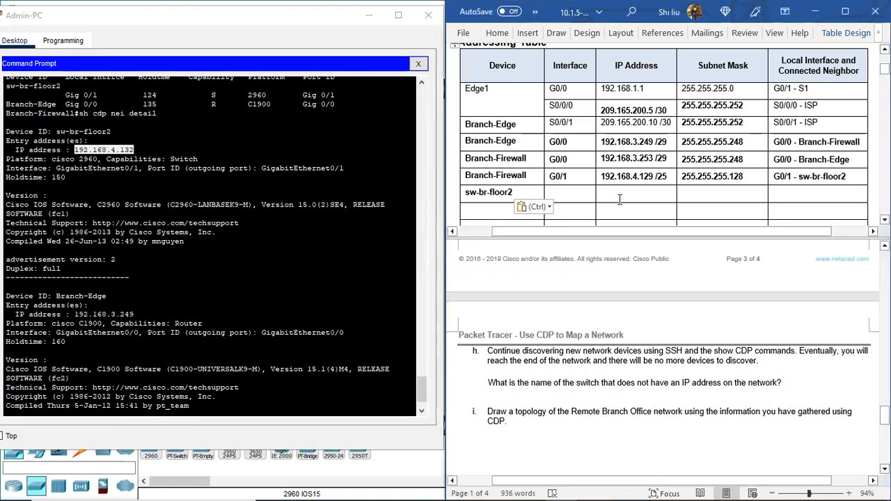
{"action": "type", "text": "192.16"}
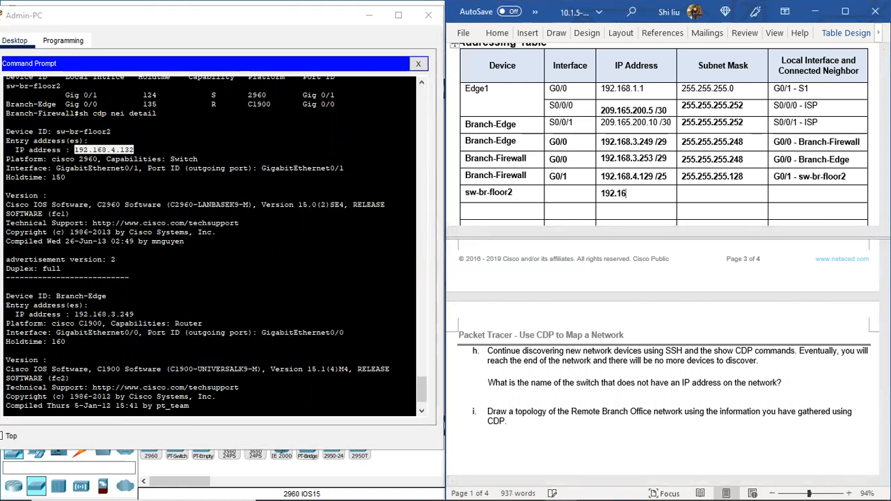
{"action": "type", "text": "8.4.132"}
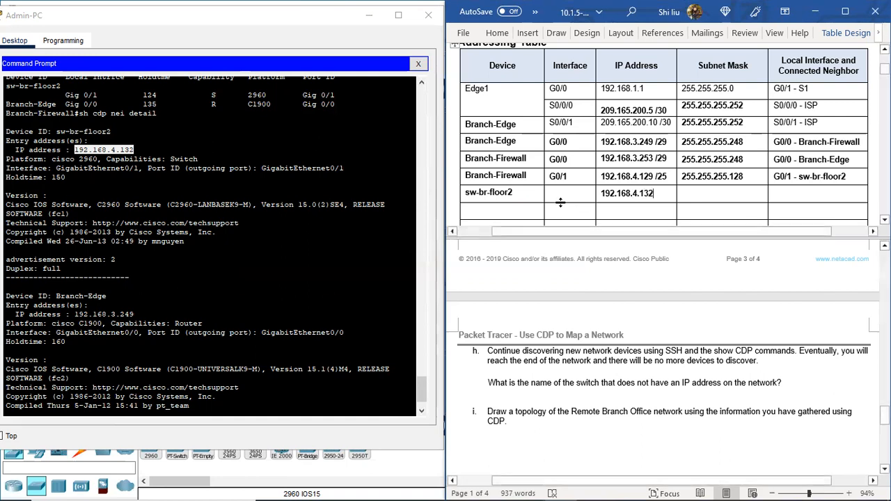
Step: Examine the switch's capabilities and the Branch-Edge entry with its IP address in Branch-Firewall's detailed CDP output
{"action": "scroll", "coordinate": [549, 165], "scroll_direction": "down", "scroll_amount": 2}
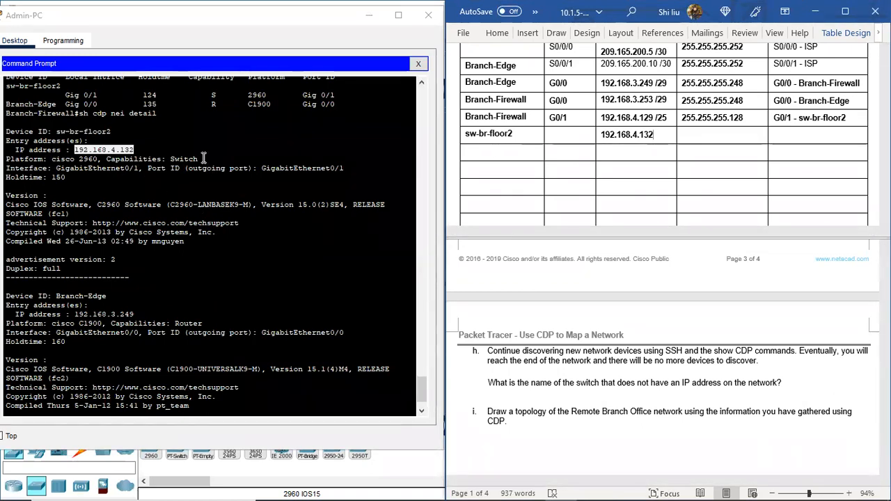
{"action": "left_click_drag", "start_coordinate": [199, 159], "coordinate": [160, 161]}
{"action": "left_click", "coordinate": [161, 164]}
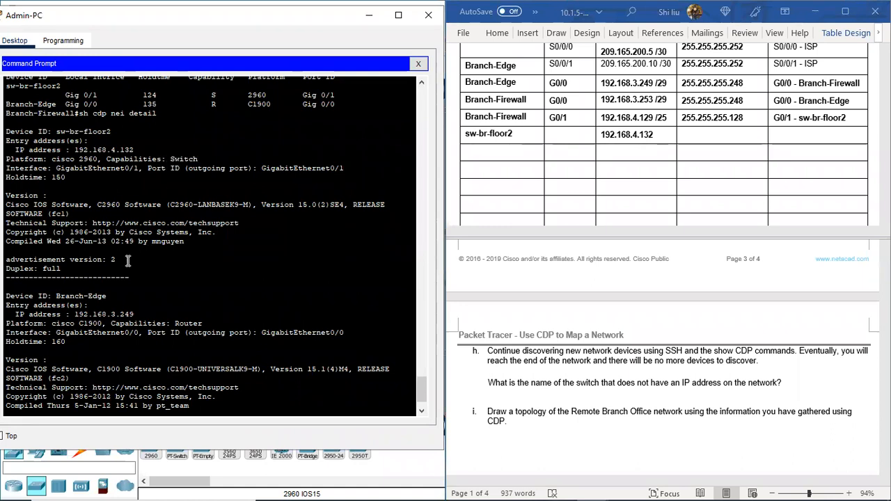
{"action": "scroll", "coordinate": [116, 271], "scroll_direction": "down", "scroll_amount": 1}
{"action": "left_click_drag", "start_coordinate": [108, 257], "coordinate": [61, 257]}
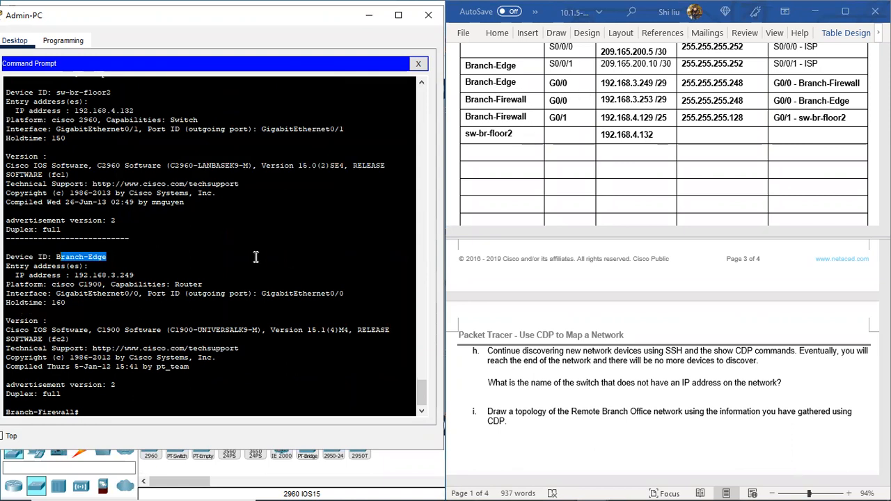
{"action": "left_click_drag", "start_coordinate": [133, 275], "coordinate": [115, 275]}
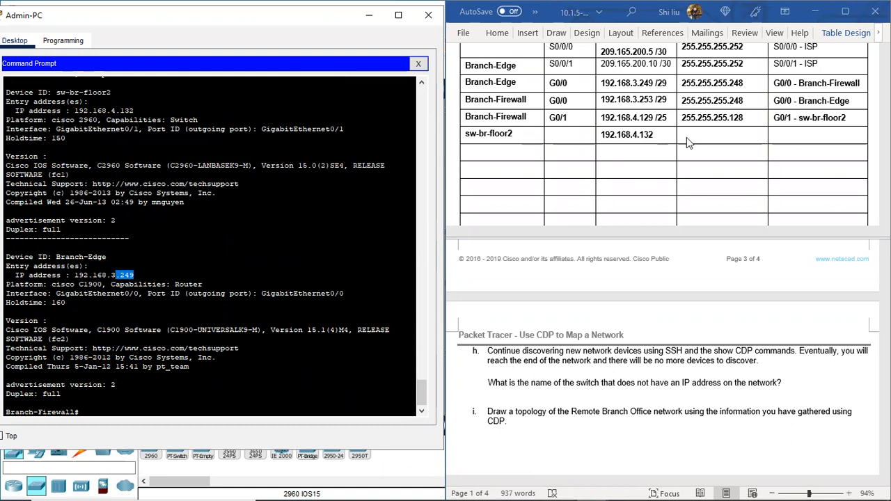
Step: Connect from Branch-Firewall to sw-br-floor2 with ssh -l branchadmin 192.168.4.132 and enter the account password
{"action": "left_click", "coordinate": [91, 410]}
{"action": "type", "text": "ssh -l branchadmin"}
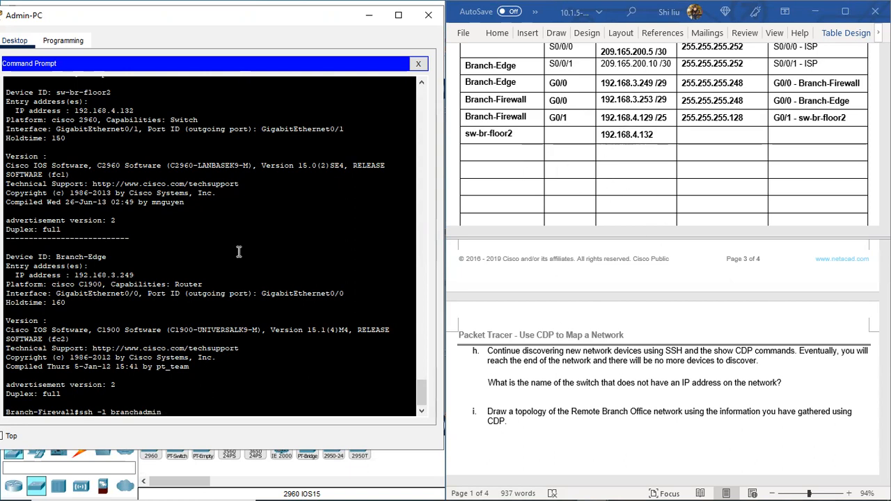
{"action": "left_click_drag", "start_coordinate": [134, 111], "coordinate": [75, 111]}
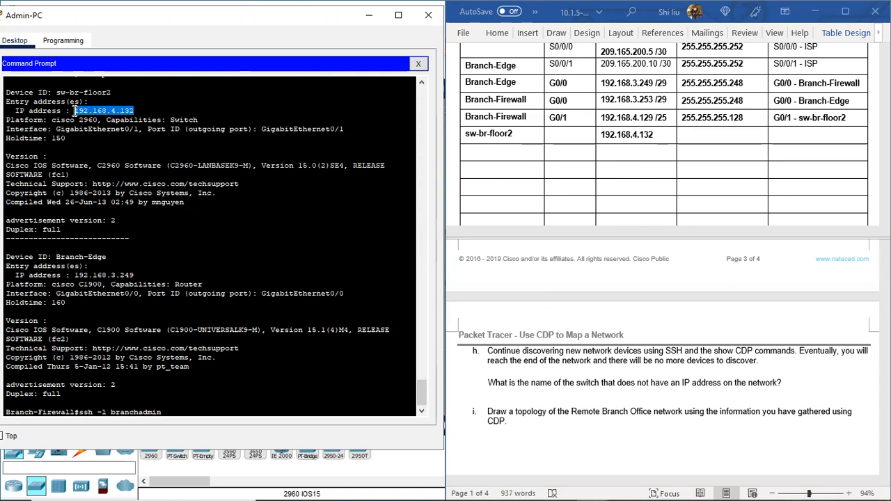
{"action": "right_click", "coordinate": [125, 111]}
{"action": "left_click", "coordinate": [154, 122]}
{"action": "left_click", "coordinate": [173, 412]}
{"action": "right_click", "coordinate": [181, 415]}
{"action": "left_click", "coordinate": [213, 441]}
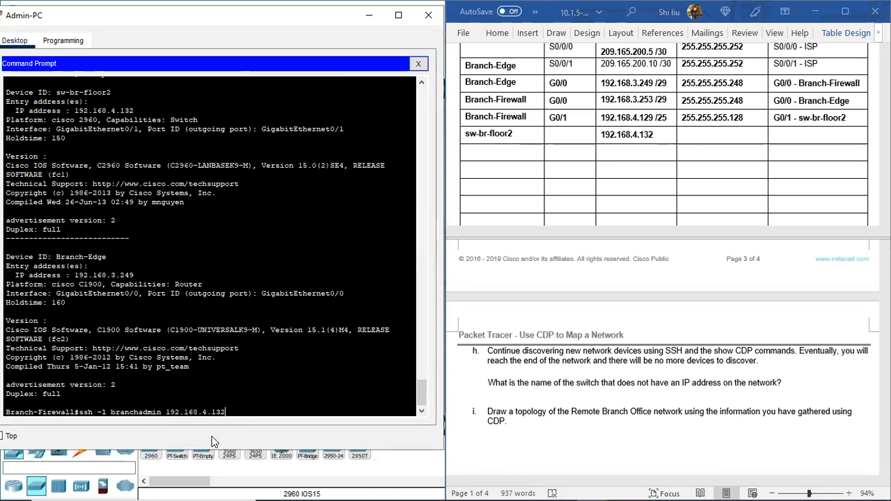
{"action": "key", "text": "Return"}
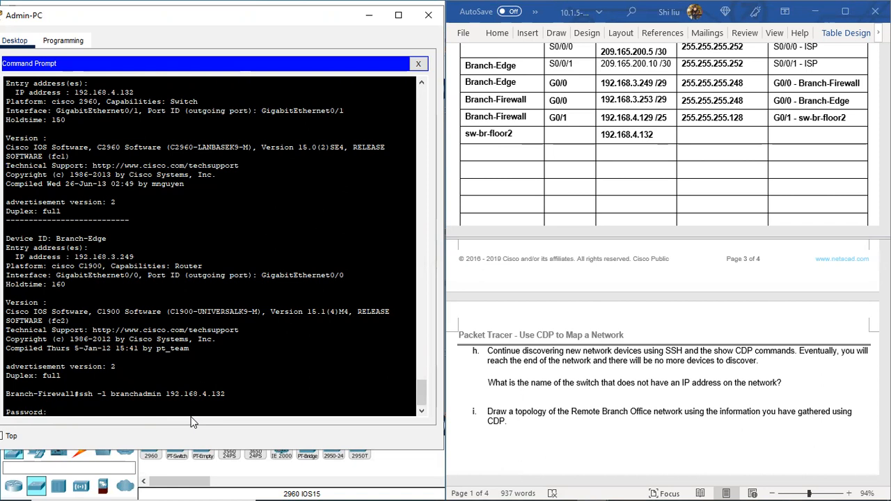
{"action": "key", "text": "Return"}
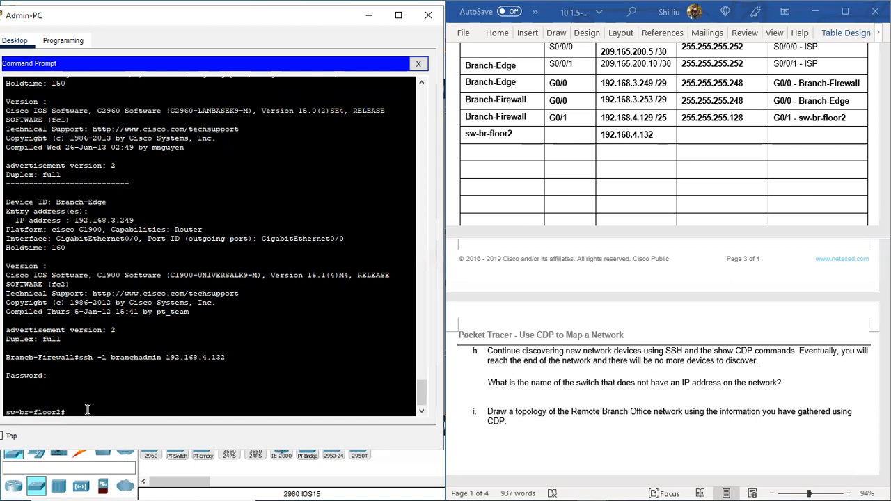
Step: Run sh ip int brie on sw-br-floor2 and check which interface holds the switch's IP address
{"action": "type", "text": "sh ip int brie"}
{"action": "key", "text": "Return"}
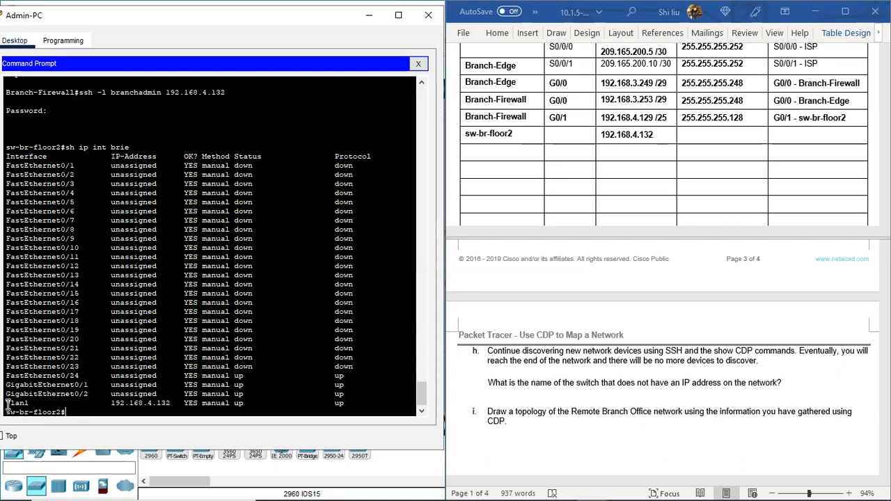
{"action": "double_click", "coordinate": [30, 402]}
{"action": "left_click", "coordinate": [112, 403]}
{"action": "left_click_drag", "start_coordinate": [112, 403], "coordinate": [173, 405]}
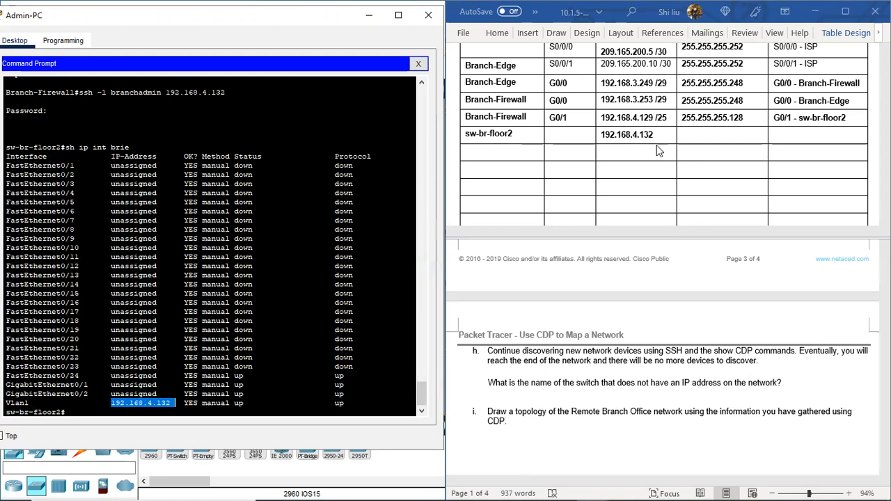
Step: Enter Vlan1 as the interface in the sw-br-floor2 row of the Addressing Table
{"action": "left_click", "coordinate": [561, 137]}
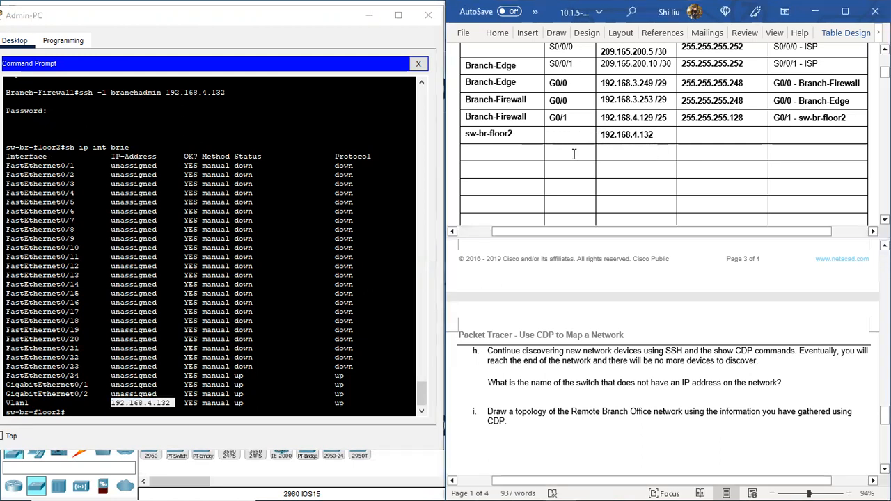
{"action": "type", "text": "V"}
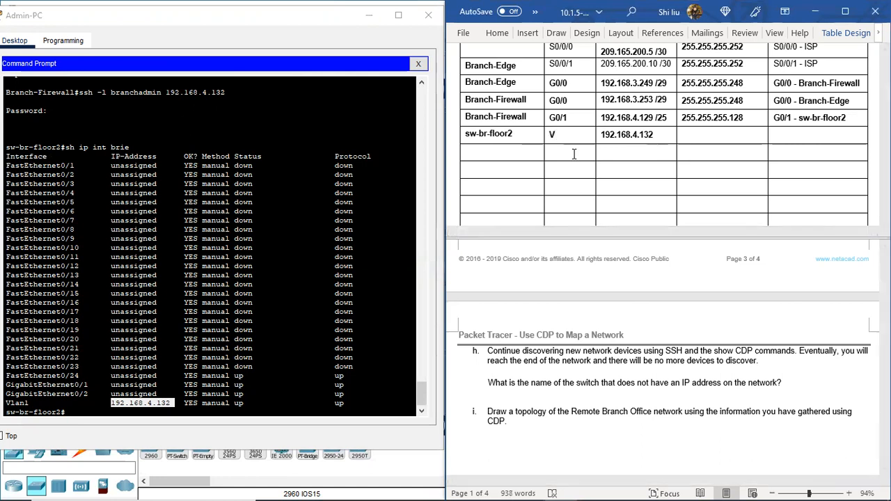
{"action": "type", "text": "lan1"}
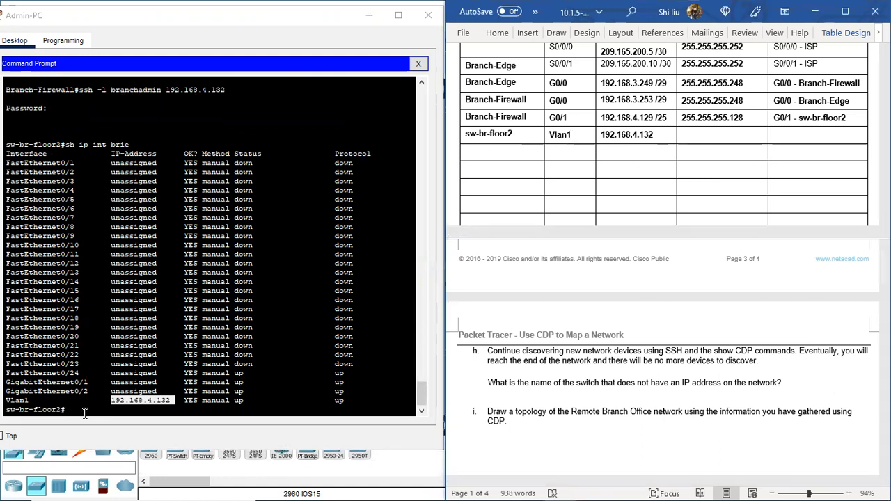
Step: Run sh int vlan1 on sw-br-floor2 and check the interface's status and its internet address with prefix length
{"action": "left_click", "coordinate": [108, 407]}
{"action": "type", "text": "sh in"}
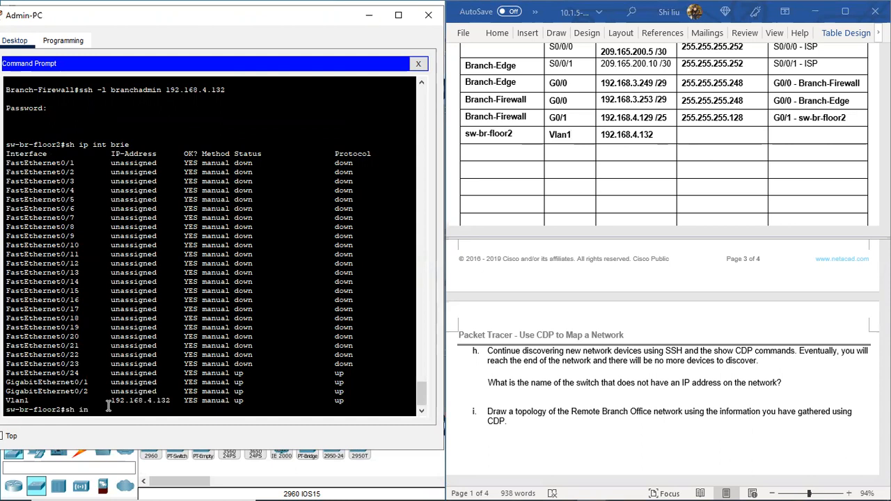
{"action": "type", "text": "t vlan1"}
{"action": "key", "text": "Return"}
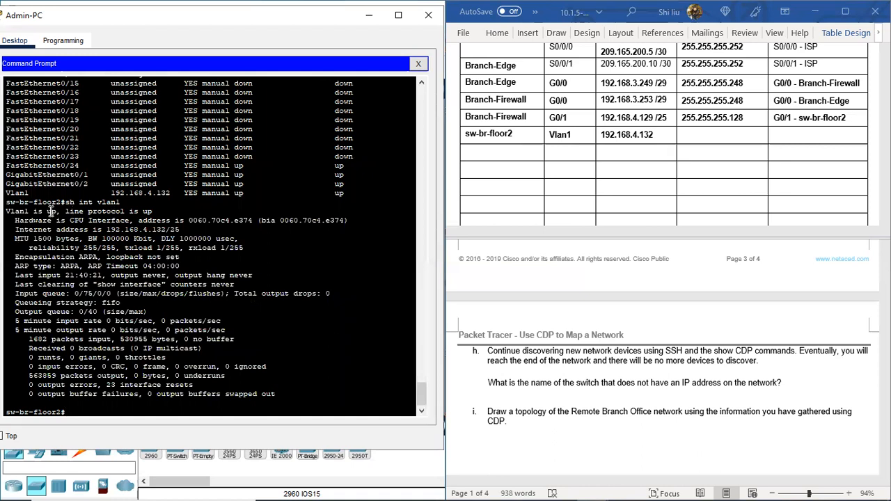
{"action": "left_click_drag", "start_coordinate": [20, 211], "coordinate": [162, 209]}
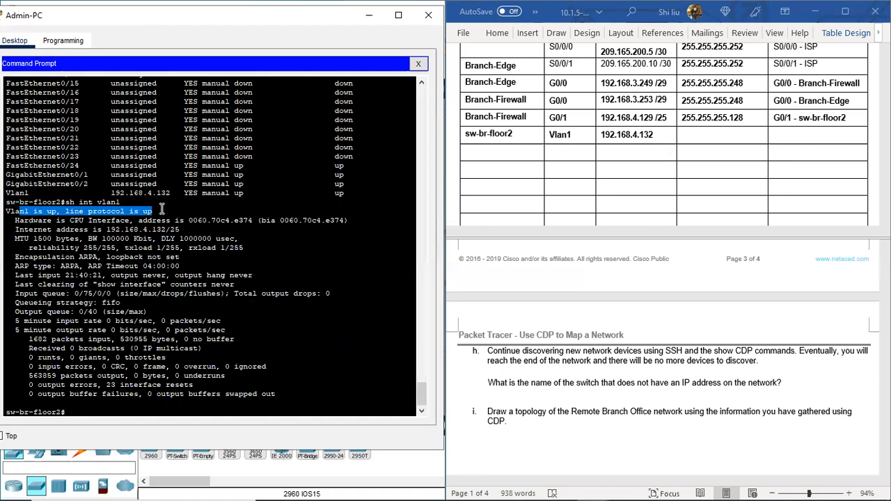
{"action": "left_click", "coordinate": [112, 231]}
{"action": "left_click_drag", "start_coordinate": [111, 232], "coordinate": [181, 233]}
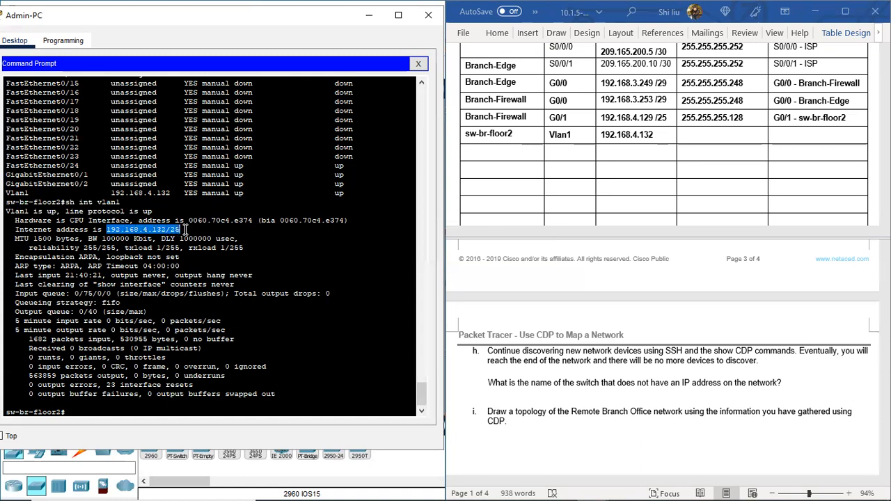
Step: Complete the sw-br-floor2 Vlan1 row of the Addressing Table with prefix /25 after the IP address and subnet mask 255.255.255.128
{"action": "left_click", "coordinate": [673, 139]}
{"action": "left_click", "coordinate": [661, 137]}
{"action": "type", "text": "/25"}
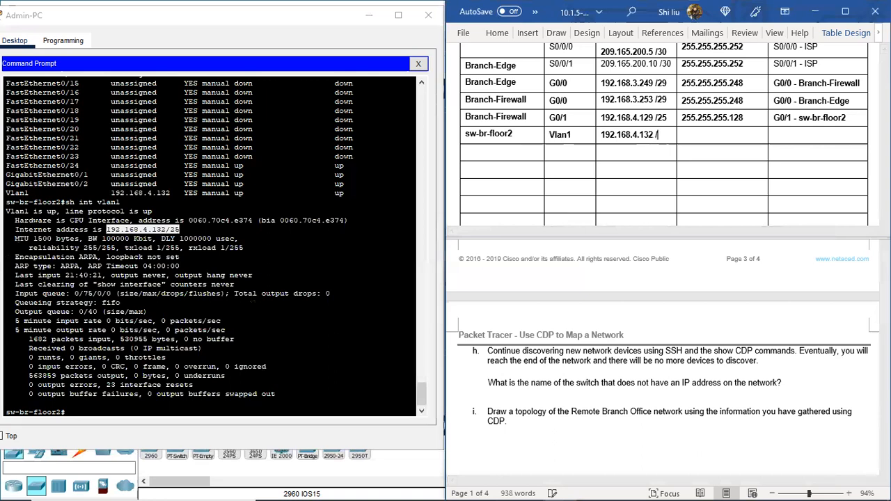
{"action": "left_click", "coordinate": [683, 140]}
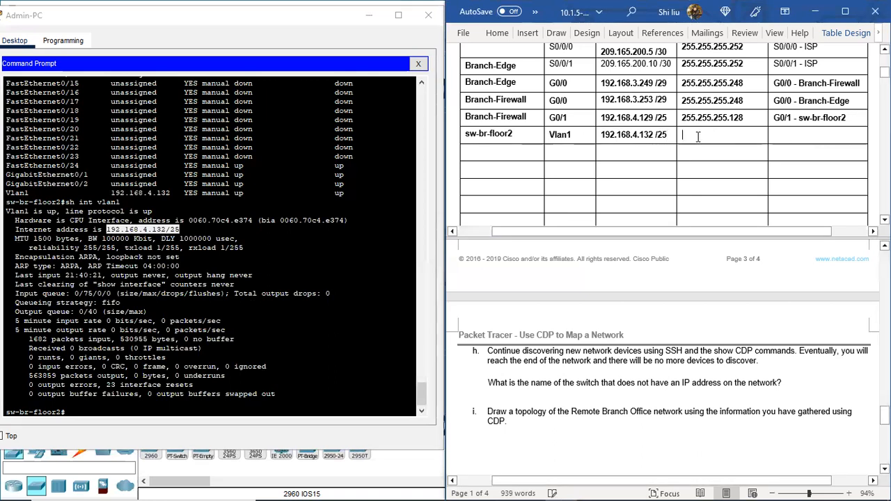
{"action": "type", "text": "255.255.255."}
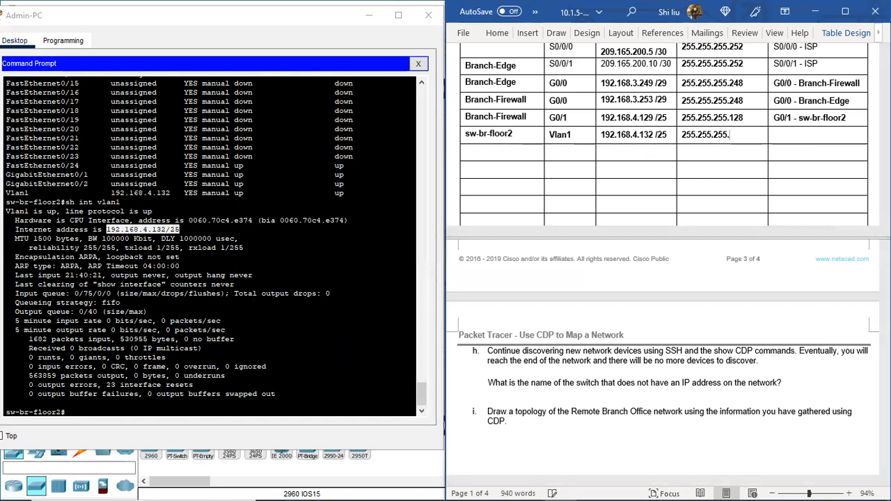
{"action": "type", "text": "128"}
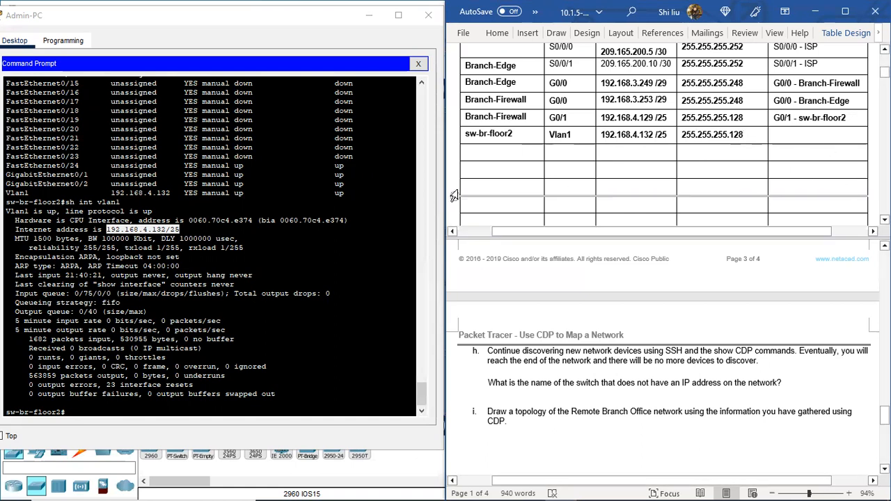
Step: Run sh cdp nei on sw-br-floor2 and check the neighboring devices with their local interfaces
{"action": "left_click", "coordinate": [121, 409]}
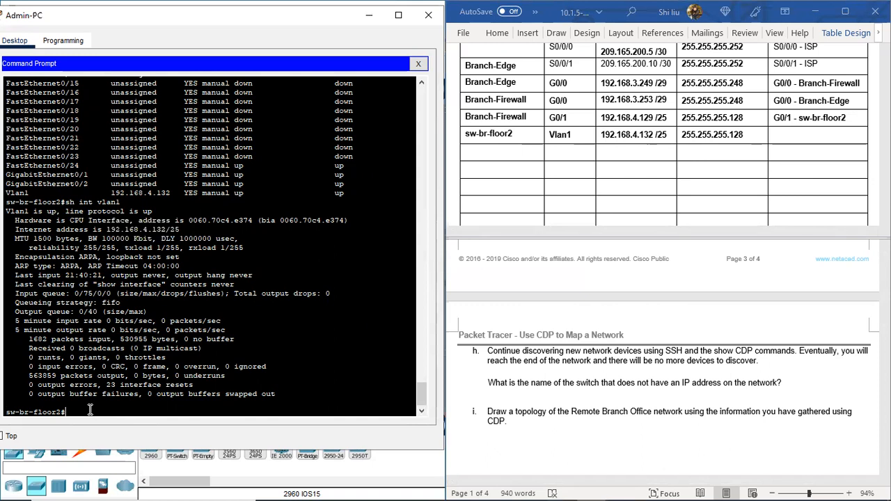
{"action": "type", "text": "sh cd"}
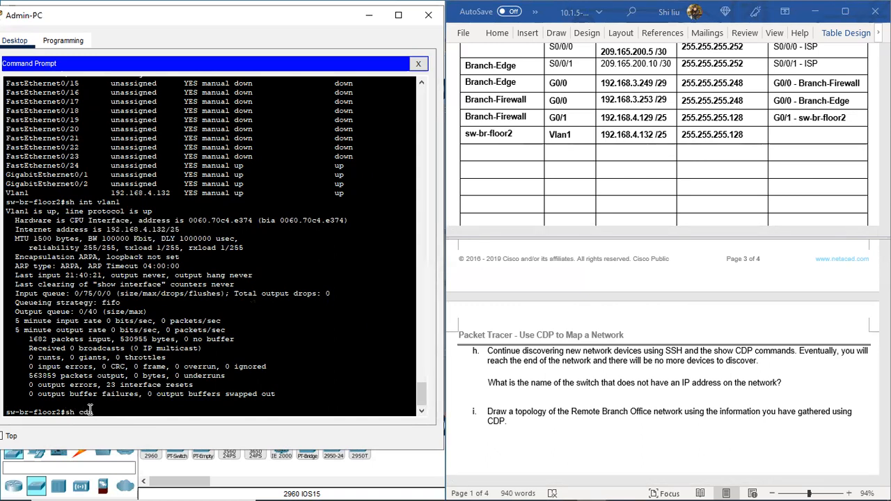
{"action": "type", "text": "p nei"}
{"action": "key", "text": "Return"}
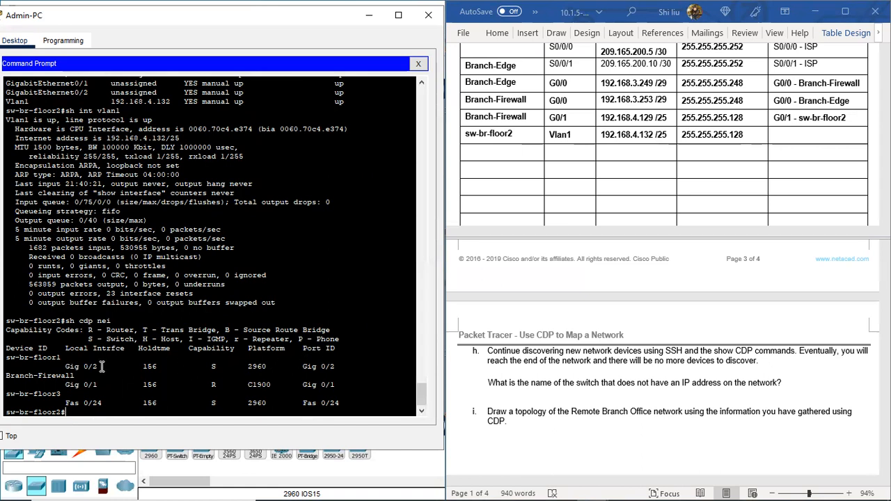
{"action": "left_click_drag", "start_coordinate": [97, 385], "coordinate": [83, 404]}
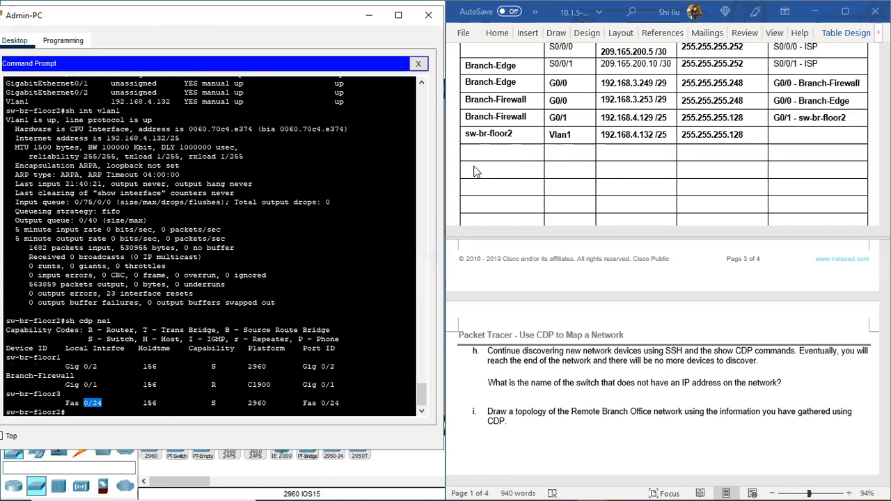
Step: Copy the device name sw-br-floor2 into the next three empty rows of the Addressing Table
{"action": "left_click", "coordinate": [515, 134]}
{"action": "triple_click", "coordinate": [489, 133]}
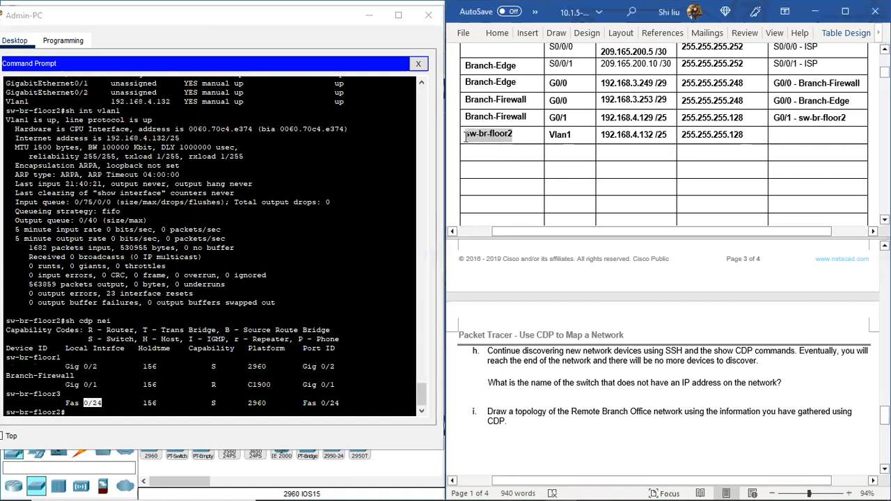
{"action": "key", "text": "ctrl+c"}
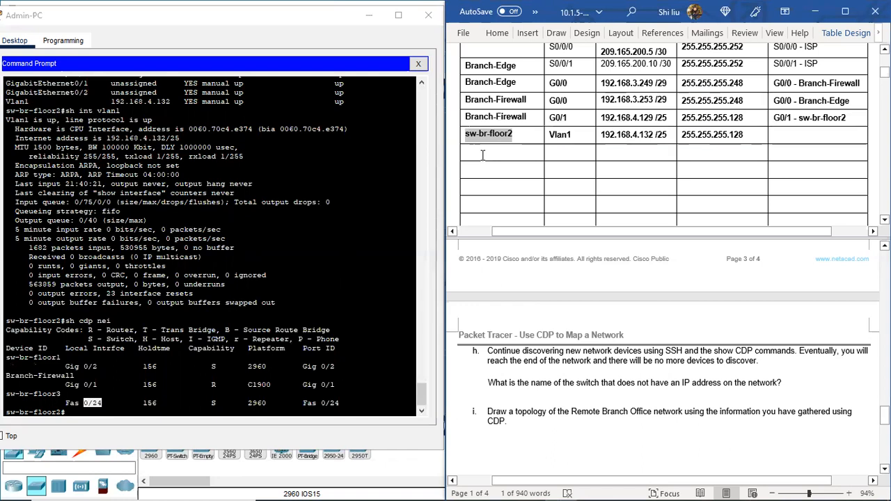
{"action": "left_click", "coordinate": [490, 153]}
{"action": "key", "text": "ctrl+v"}
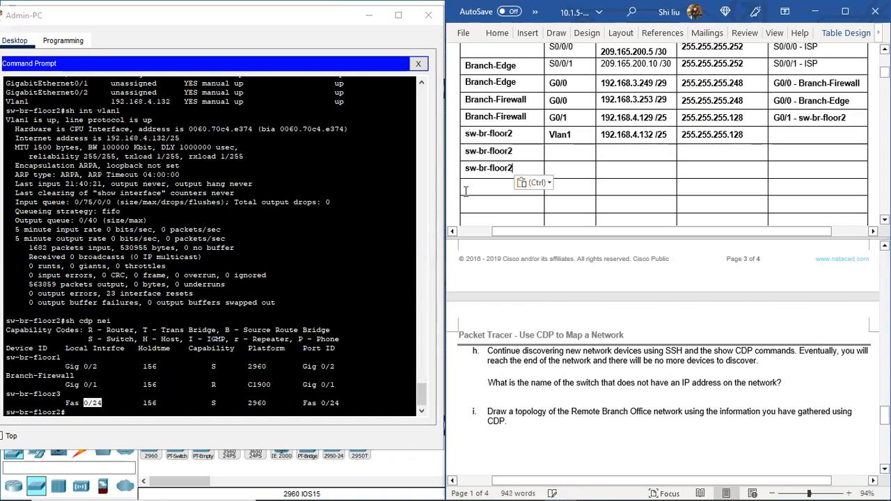
{"action": "left_click", "coordinate": [469, 190]}
{"action": "key", "text": "ctrl+v"}
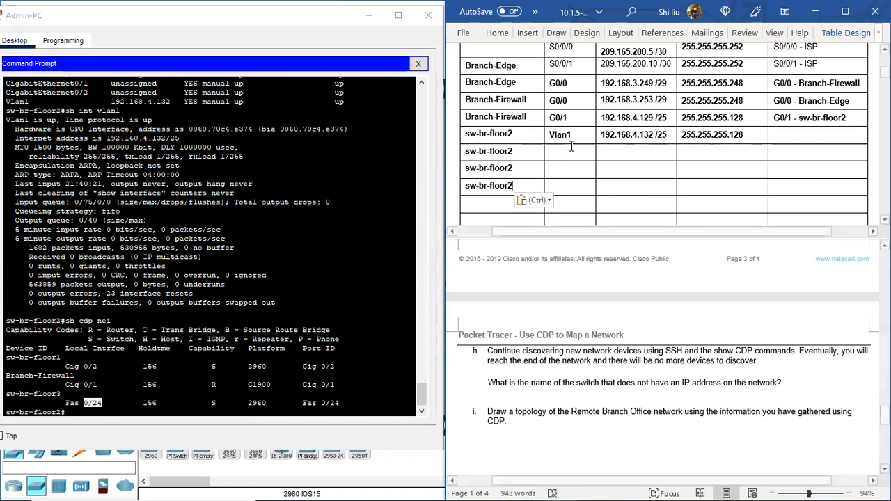
Step: Enter G0/2, G0/1 and F0/24 as the interfaces of the three new sw-br-floor2 rows
{"action": "left_click", "coordinate": [550, 153]}
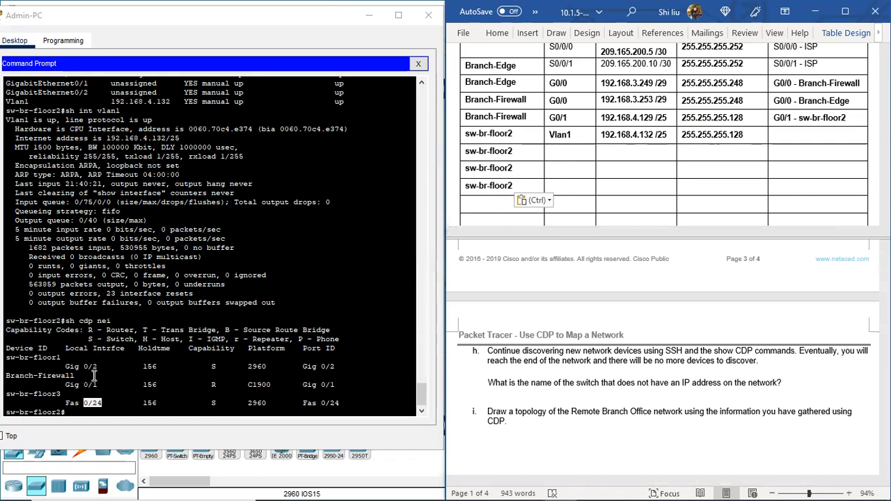
{"action": "left_click", "coordinate": [111, 401]}
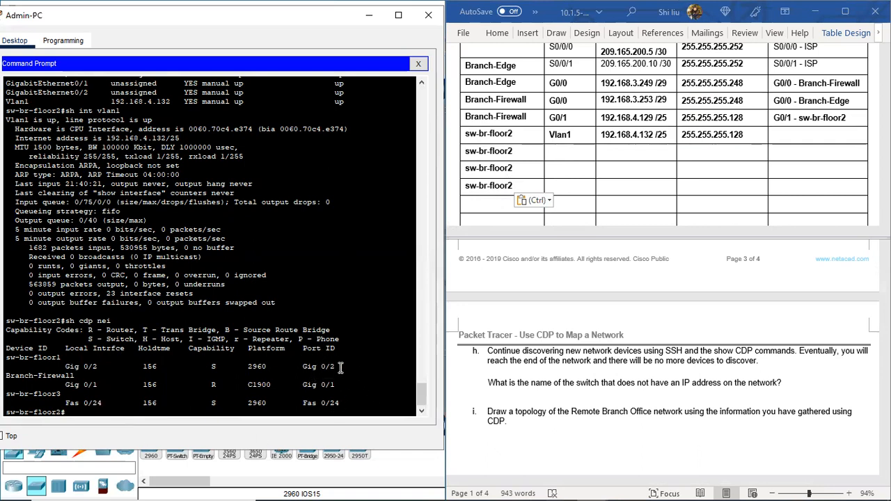
{"action": "left_click", "coordinate": [556, 155]}
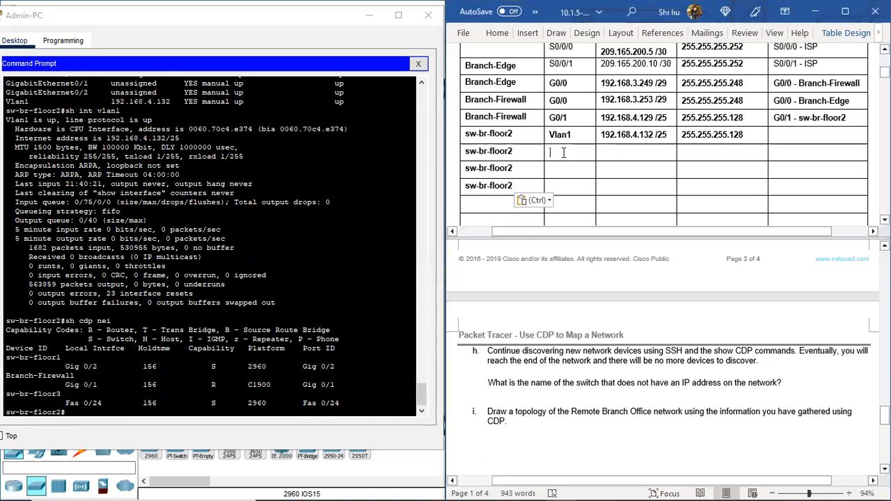
{"action": "type", "text": "G0/2"}
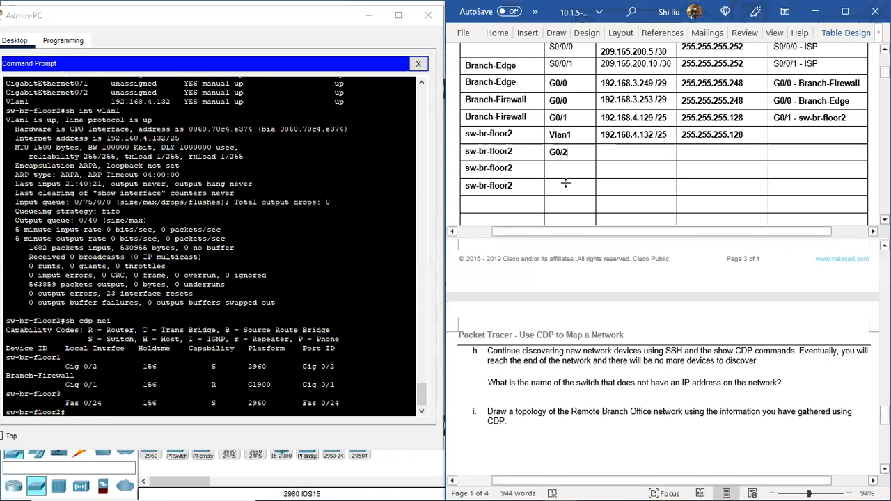
{"action": "left_click", "coordinate": [550, 168]}
{"action": "type", "text": "G"}
{"action": "type", "text": "F0/24"}
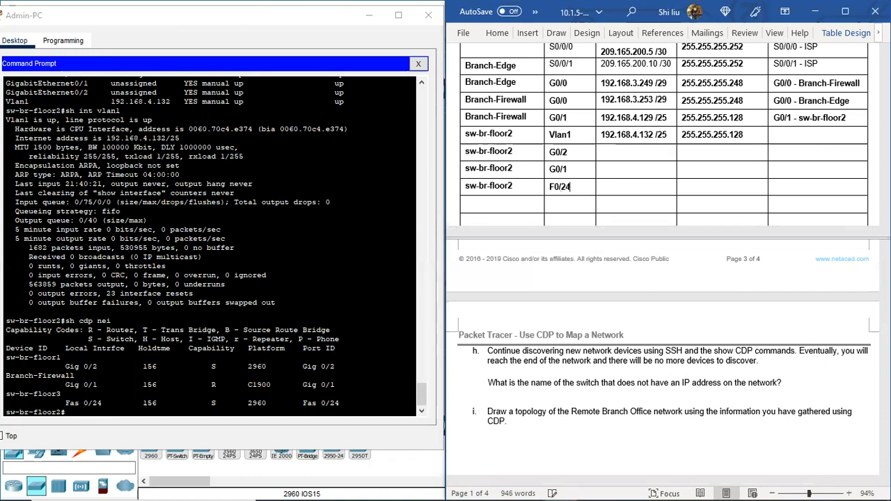
Step: Check the ports of the sw-br-floor1 link and enter G0/2 - sw-br-floor1 as the connected neighbor in the G0/2 row
{"action": "left_click", "coordinate": [610, 153]}
{"action": "left_click_drag", "start_coordinate": [100, 367], "coordinate": [61, 370]}
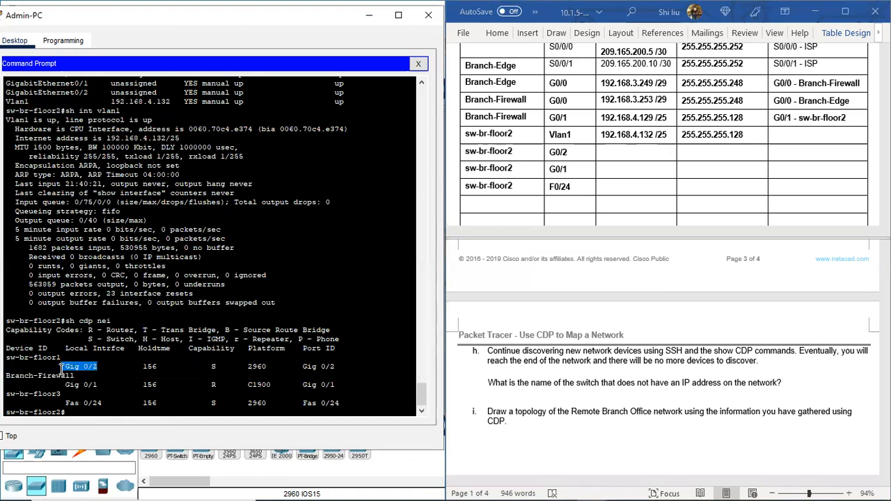
{"action": "left_click_drag", "start_coordinate": [302, 366], "coordinate": [340, 366]}
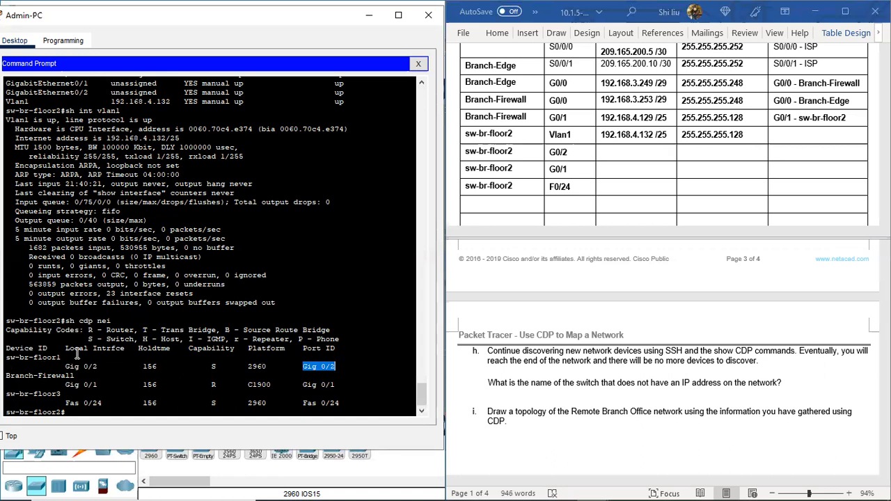
{"action": "left_click", "coordinate": [778, 153]}
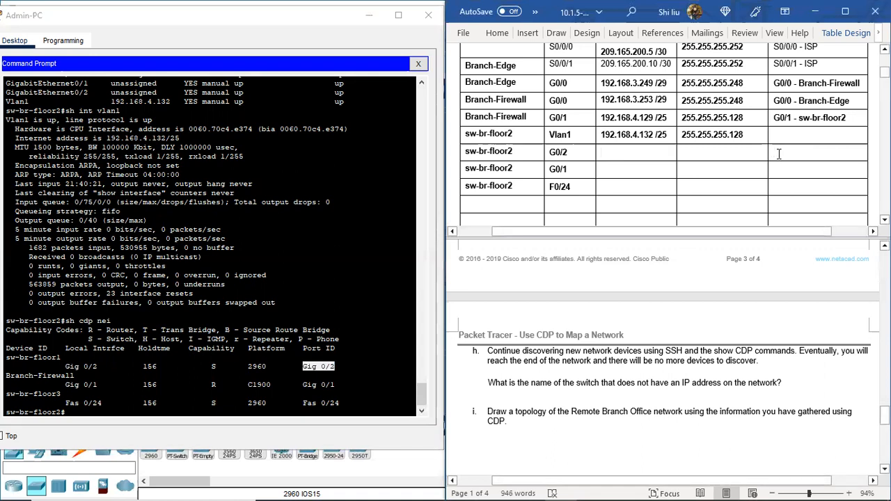
{"action": "type", "text": "G0/2 -"}
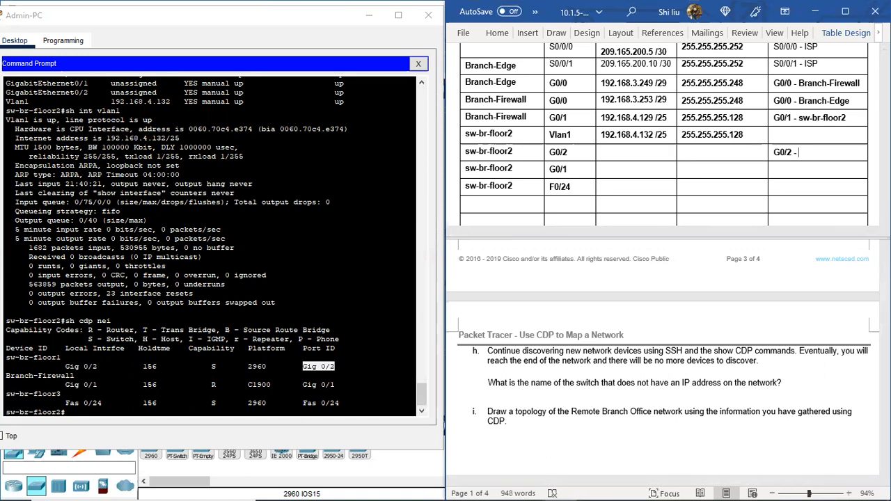
{"action": "key", "text": "ctrl+v"}
{"action": "key", "text": "BackSpace"}
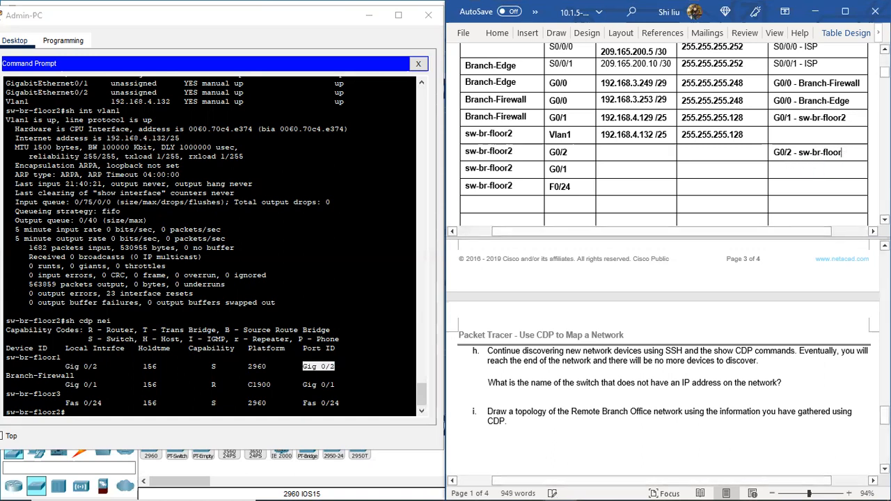
{"action": "type", "text": "1"}
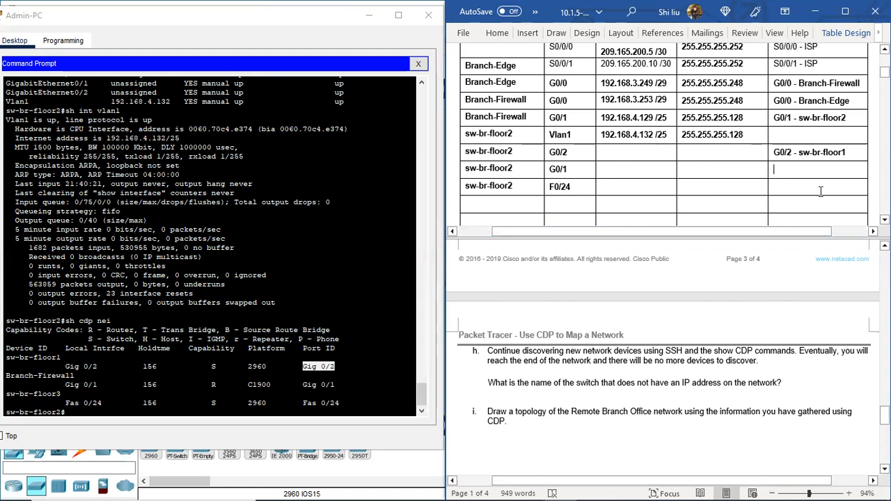
Step: Enter G0/1 – Branch-Firewall as the connected neighbor in the sw-br-floor2 G0/1 row
{"action": "type", "text": "G0"}
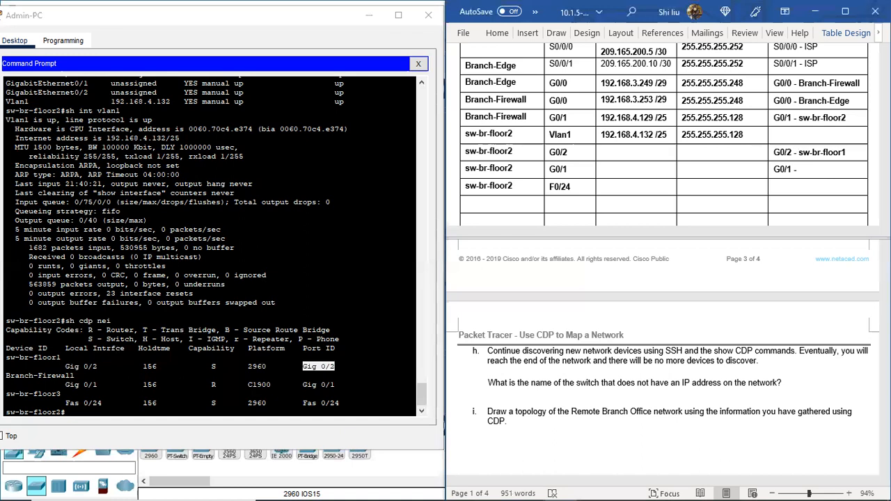
{"action": "type", "text": "/1 - "}
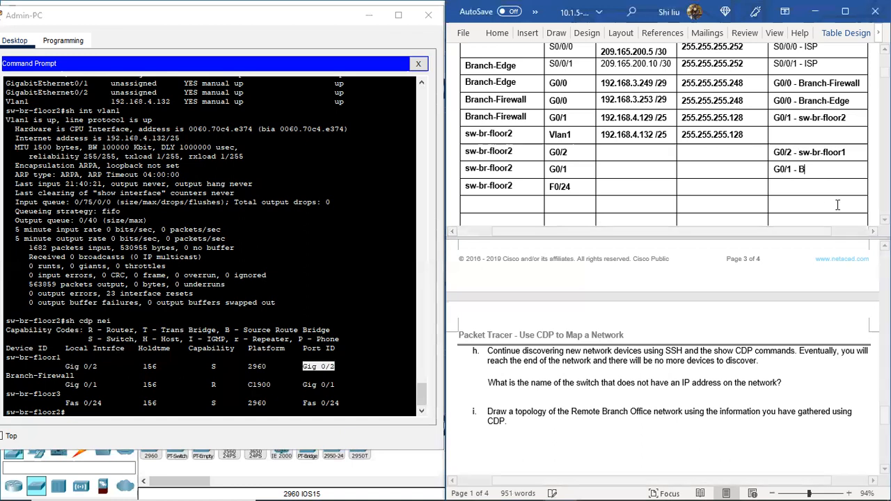
{"action": "type", "text": "Branch-Firewall"}
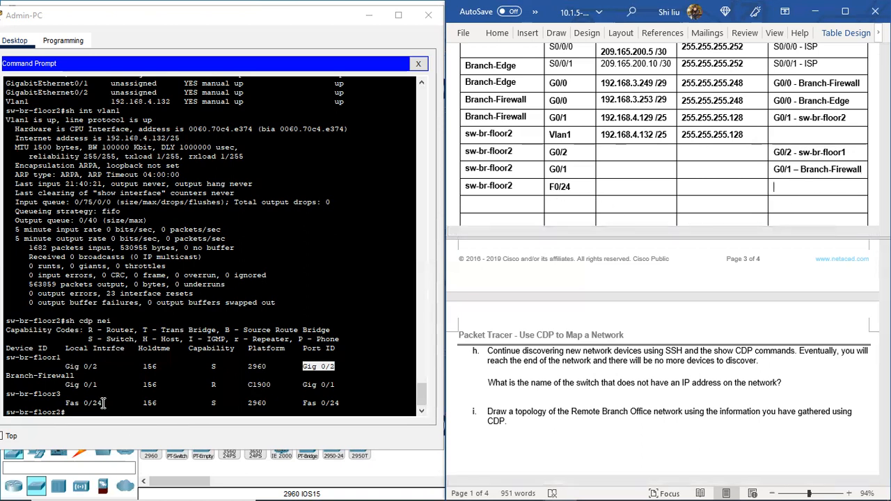
Step: Check the sw-br-floor3 port in the CDP output and enter F0/24 - sw-br-floor3 as the connected neighbor in the F0/24 row
{"action": "left_click_drag", "start_coordinate": [303, 402], "coordinate": [347, 400]}
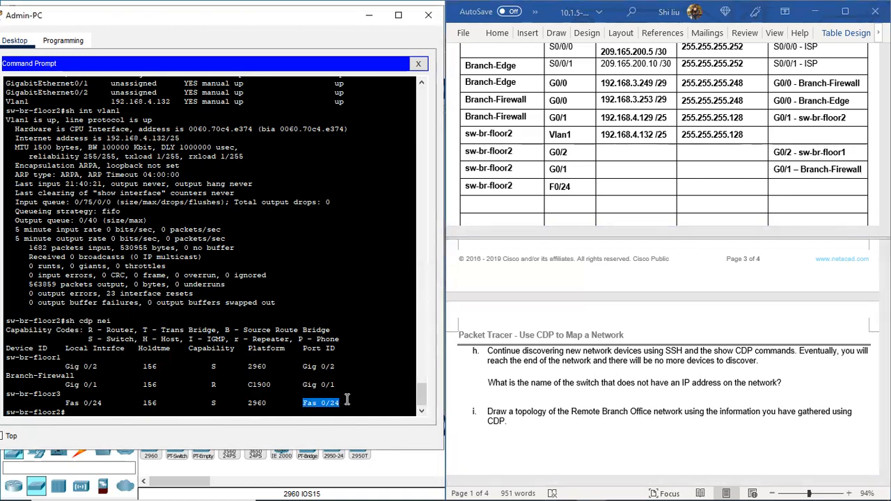
{"action": "left_click_drag", "start_coordinate": [61, 394], "coordinate": [38, 394]}
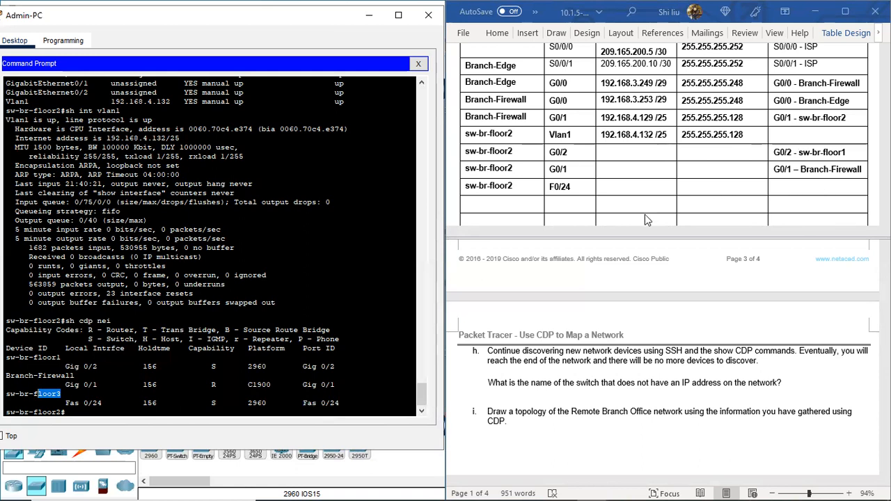
{"action": "left_click", "coordinate": [780, 190]}
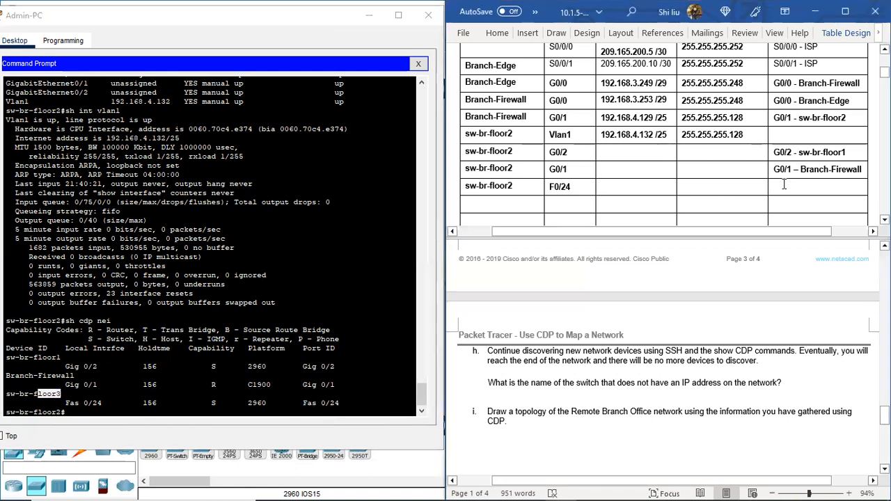
{"action": "type", "text": "F0"}
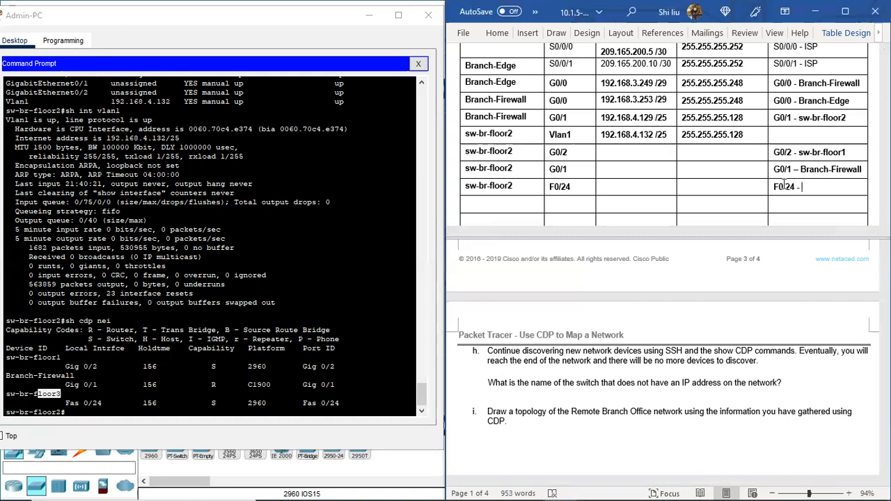
{"action": "type", "text": "/24 -"}
{"action": "type", "text": "sw-br-floor3"}
{"action": "scroll", "coordinate": [756, 199], "scroll_direction": "down", "scroll_amount": 1}
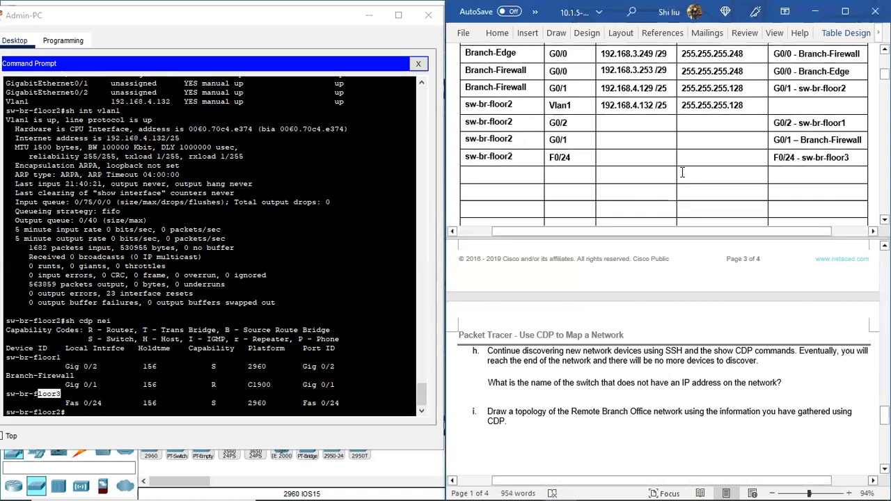
Step: Run sh cdp nei detail on sw-br-floor2 to look up the IP addresses of its neighbors
{"action": "left_click", "coordinate": [73, 412]}
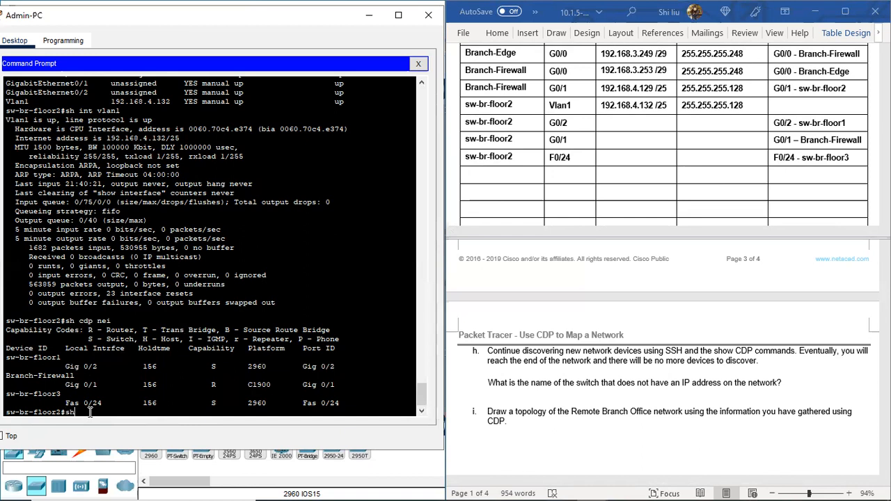
{"action": "key", "text": "Return"}
{"action": "key", "text": "Return"}
{"action": "key", "text": "Return"}
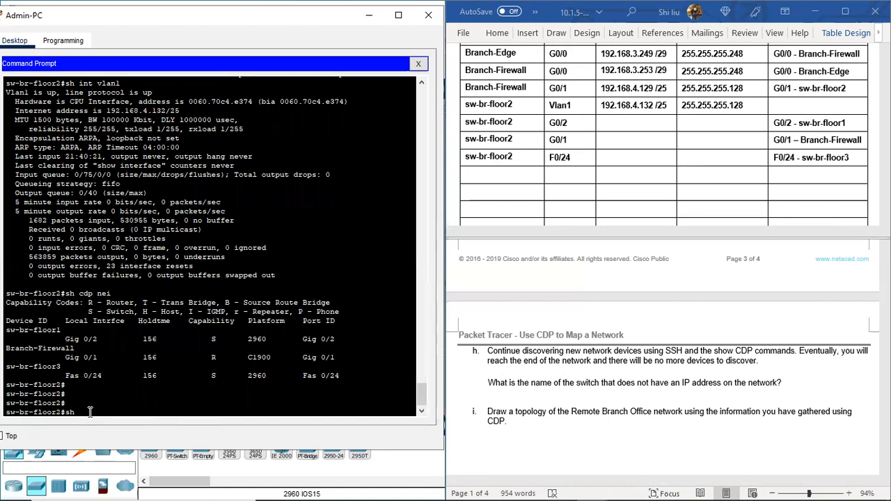
{"action": "type", "text": "sh cdp nei detail"}
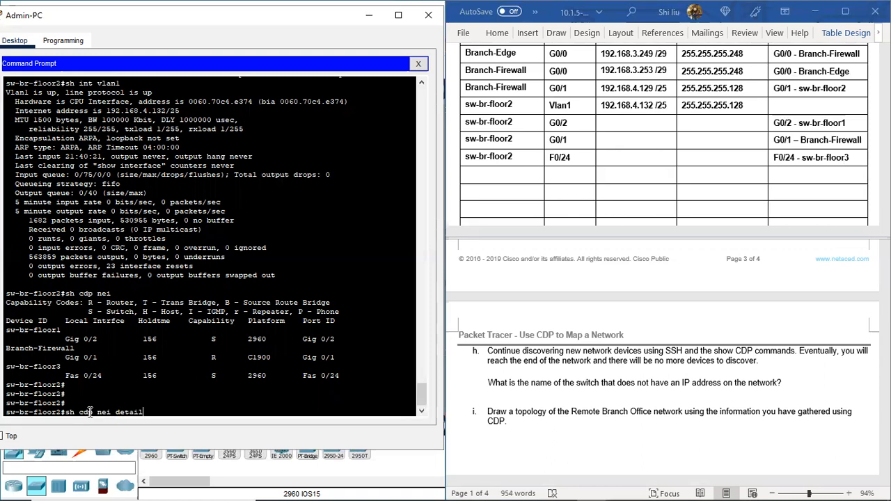
{"action": "key", "text": "Return"}
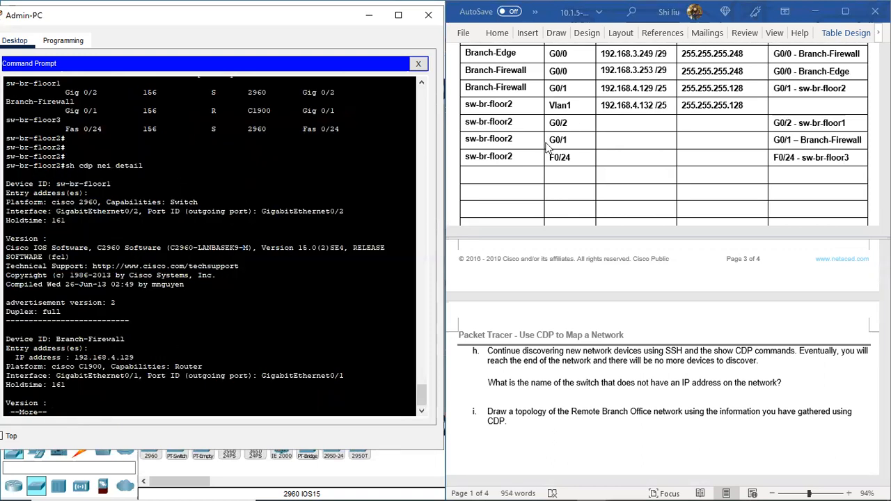
Step: Check the sw-br-floor1 entry in the CDP detail output for its capability and an IP address
{"action": "scroll", "coordinate": [80, 347], "scroll_direction": "down", "scroll_amount": 1}
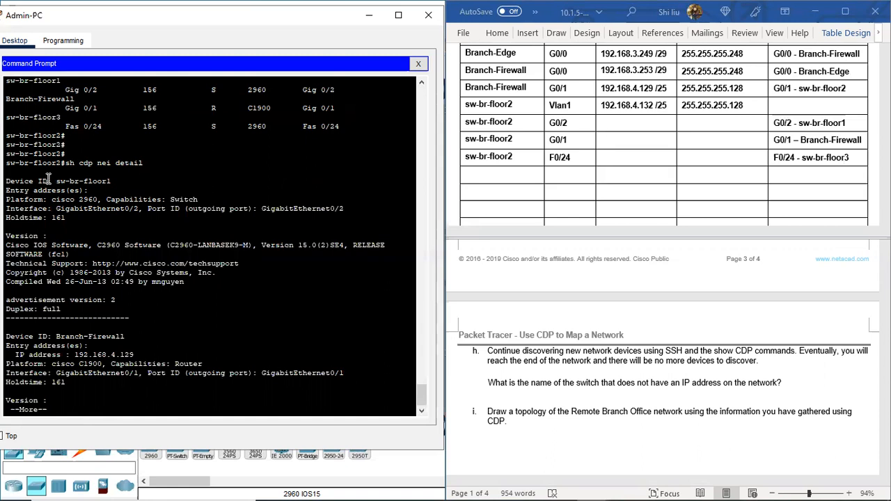
{"action": "left_click_drag", "start_coordinate": [56, 180], "coordinate": [115, 180]}
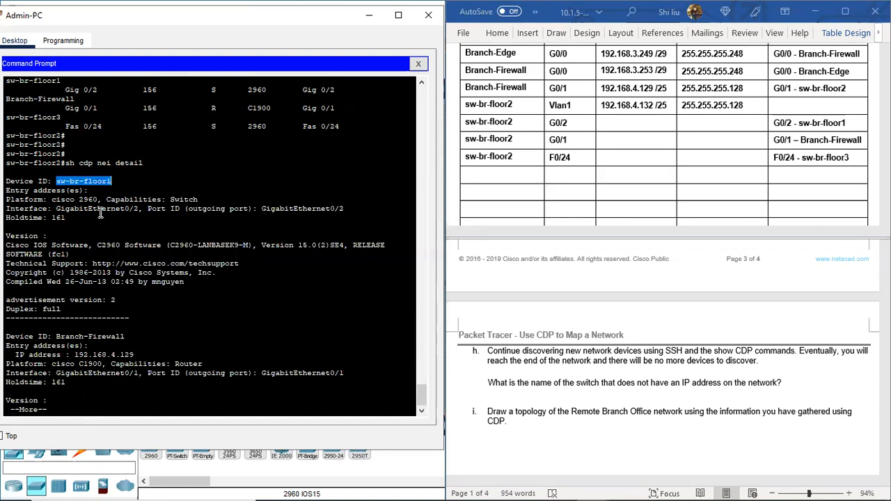
{"action": "left_click_drag", "start_coordinate": [170, 200], "coordinate": [202, 199]}
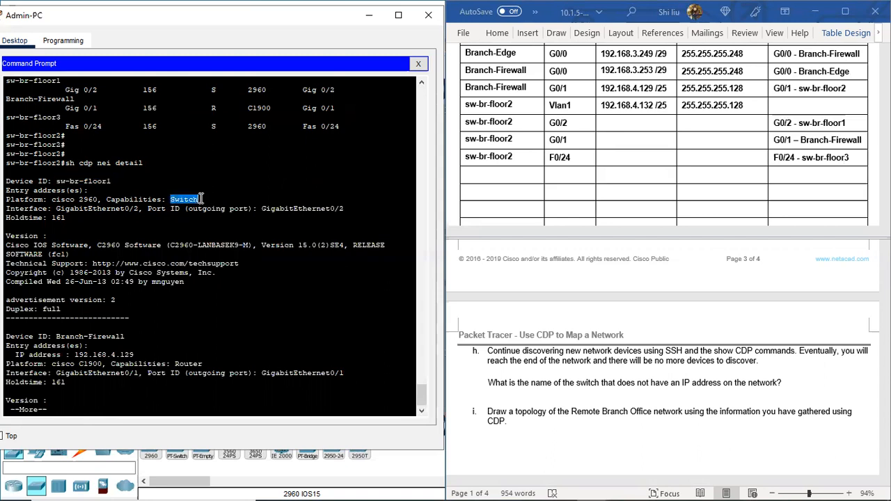
{"action": "scroll", "coordinate": [230, 157], "scroll_direction": "up", "scroll_amount": 2}
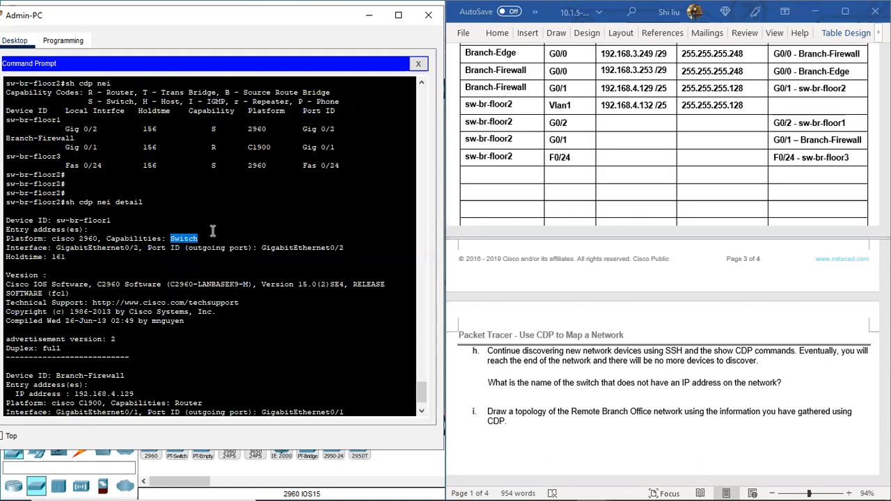
{"action": "left_click_drag", "start_coordinate": [111, 221], "coordinate": [84, 216]}
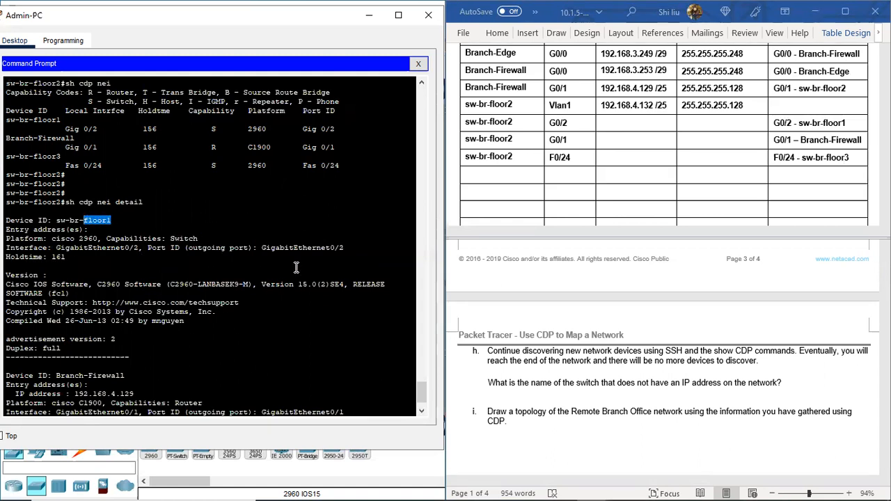
{"action": "scroll", "coordinate": [130, 295], "scroll_direction": "down", "scroll_amount": 2}
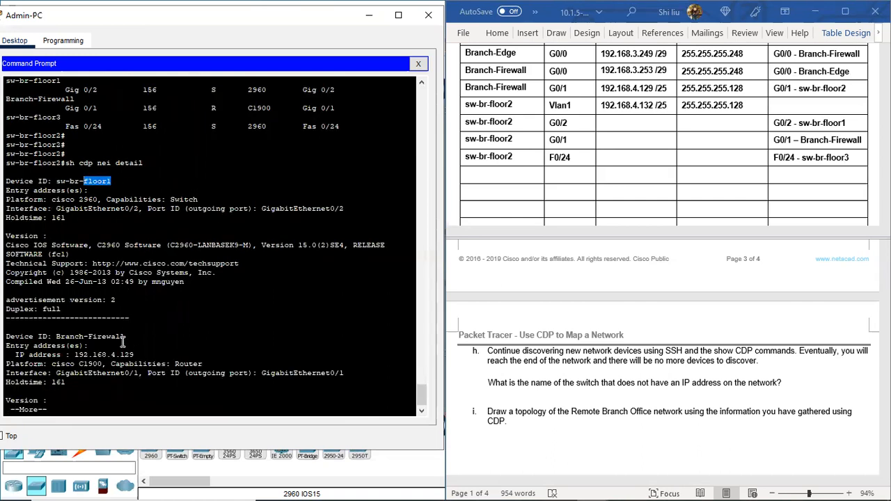
Step: Show the rest of the CDP detail output and check the IP addresses of Branch-Firewall and sw-br-floor3
{"action": "left_click", "coordinate": [63, 403]}
{"action": "key", "text": "space"}
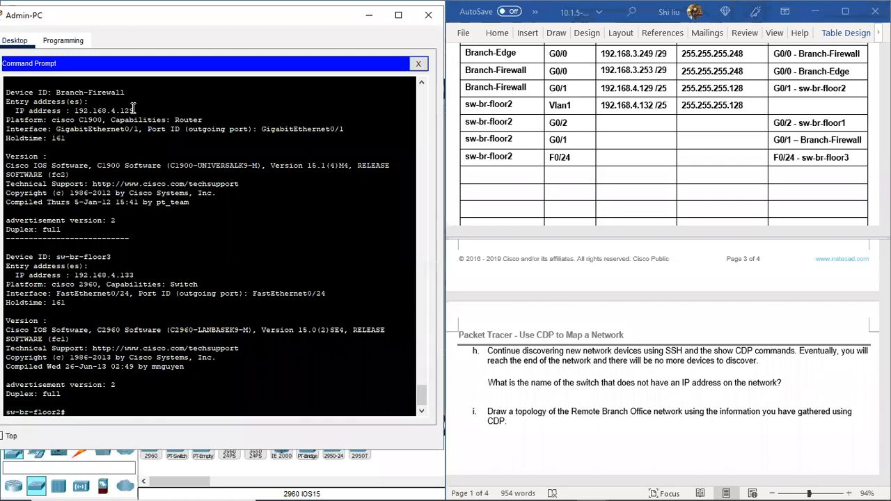
{"action": "left_click_drag", "start_coordinate": [133, 110], "coordinate": [79, 110]}
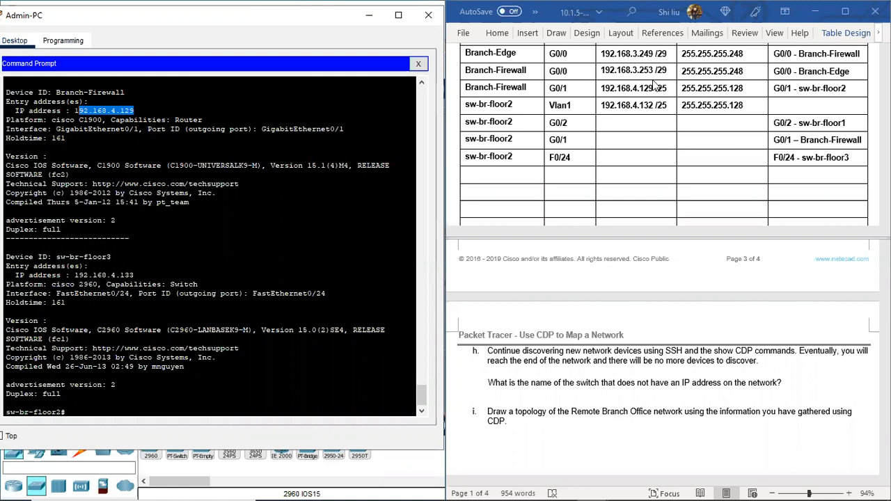
{"action": "left_click_drag", "start_coordinate": [112, 257], "coordinate": [138, 273]}
{"action": "left_click", "coordinate": [73, 275]}
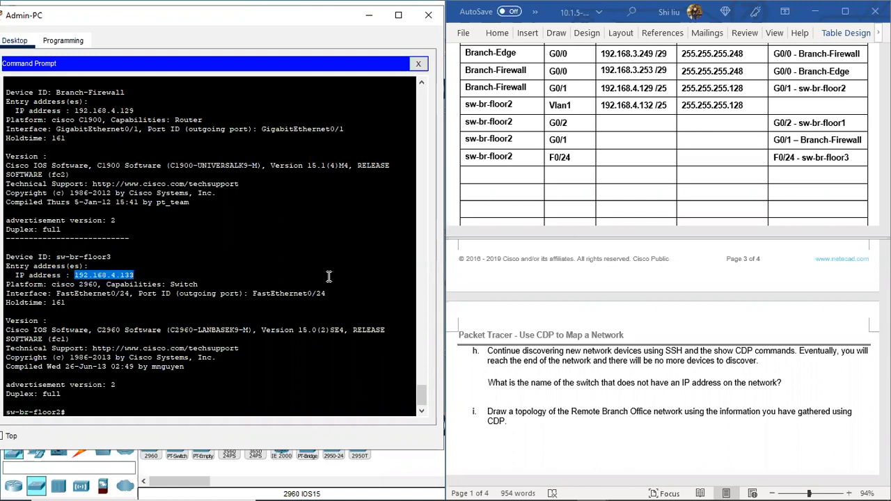
Step: Add a sw-br-floor3 row to the Addressing Table with the IP address 192.168.4.133
{"action": "scroll", "coordinate": [590, 183], "scroll_direction": "down", "scroll_amount": 1}
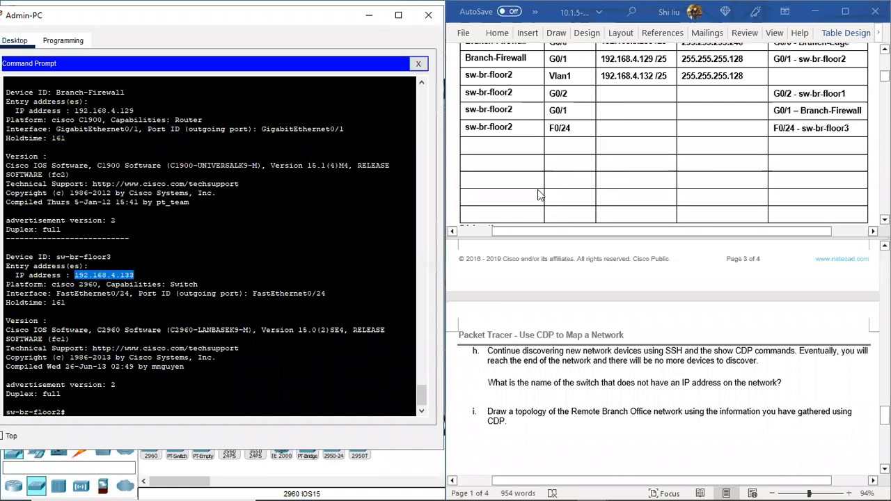
{"action": "left_click", "coordinate": [474, 144]}
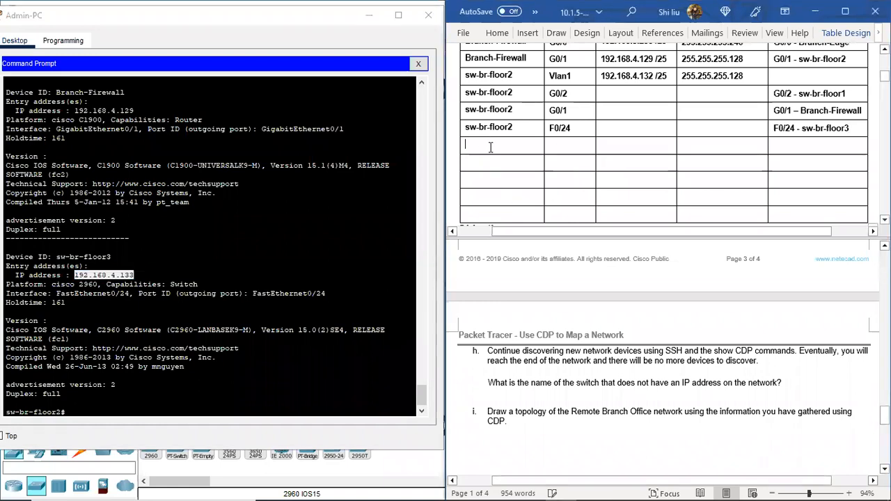
{"action": "left_click", "coordinate": [490, 147]}
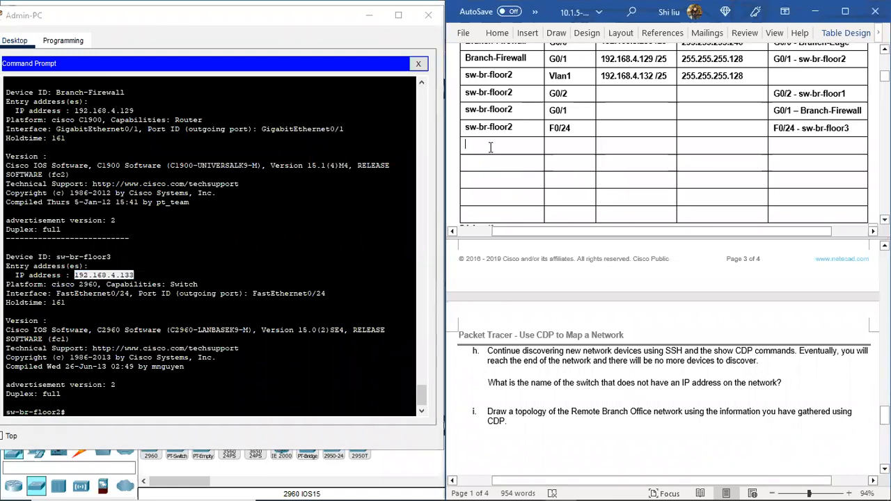
{"action": "type", "text": "sw-br-floor2"}
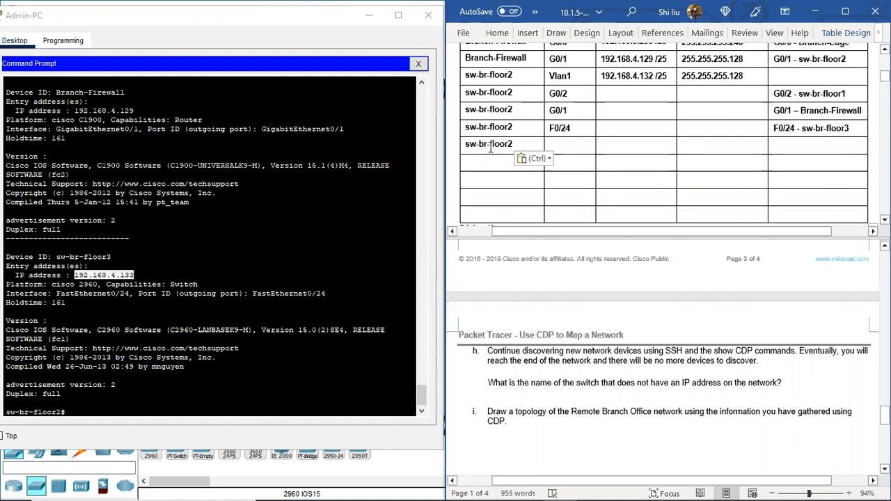
{"action": "key", "text": "BackSpace"}
{"action": "type", "text": "3"}
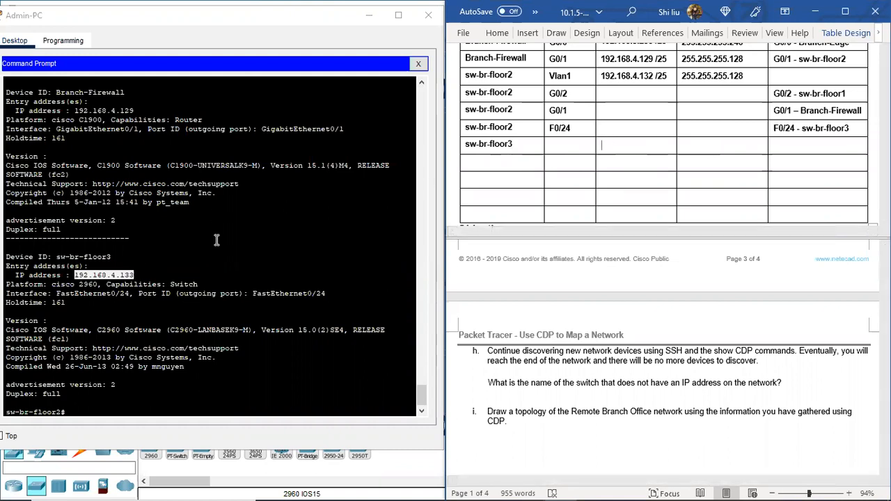
{"action": "key", "text": "Tab"}
{"action": "key", "text": "Tab"}
{"action": "type", "text": "192"}
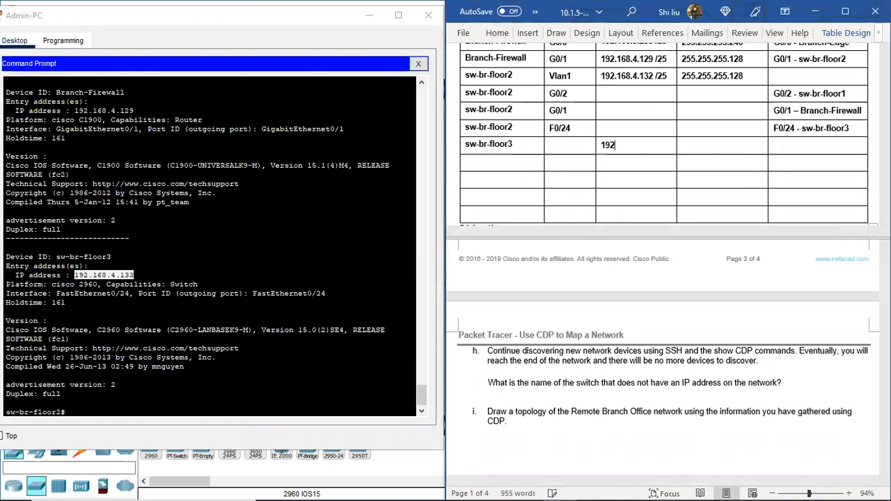
{"action": "type", "text": ".168.4.1"}
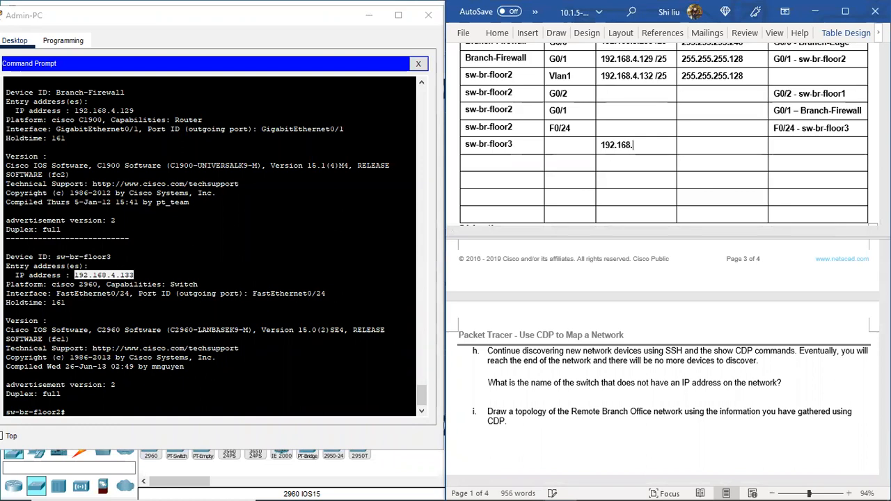
{"action": "type", "text": "33"}
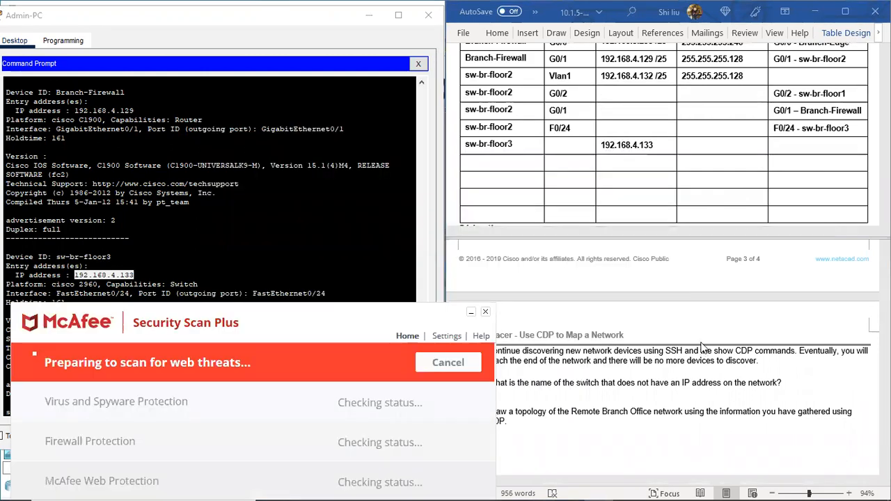
Step: Dismiss the McAfee Security Scan Plus window and its close confirmation
{"action": "left_click", "coordinate": [487, 312]}
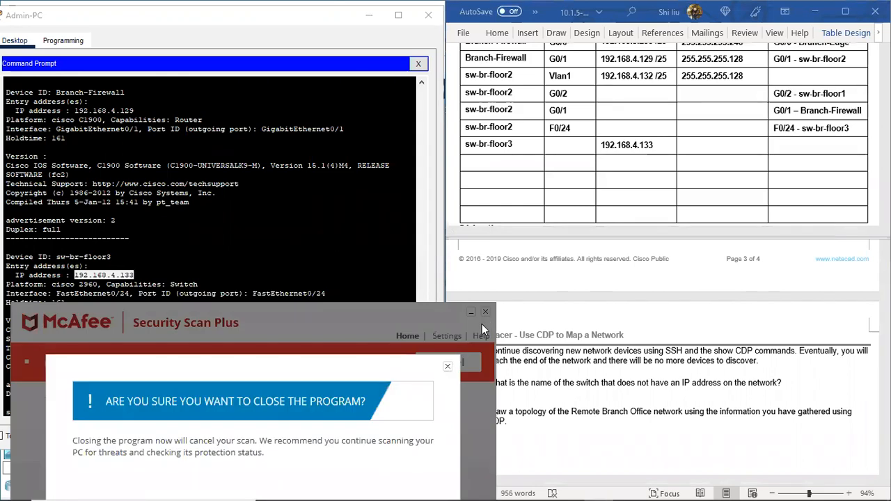
{"action": "left_click", "coordinate": [449, 364]}
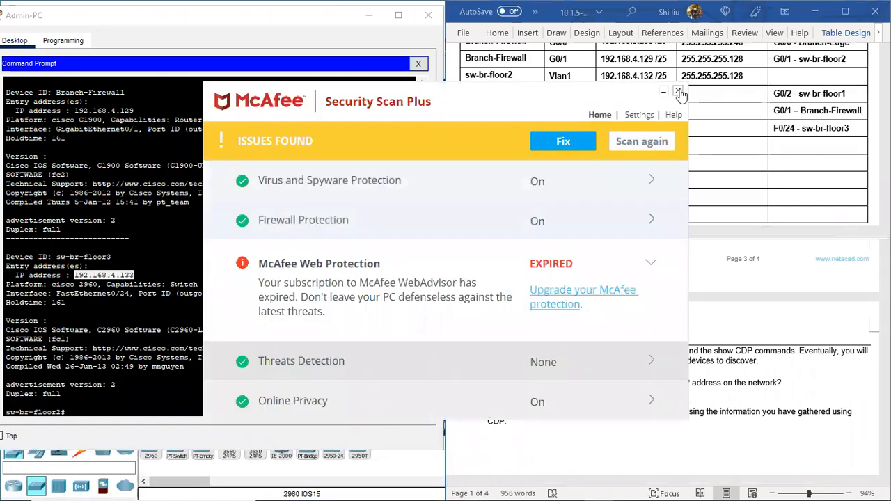
Step: Add a second sw-br-floor3 row with interface F0/24 and F0/24 - sw-br-floor2 as the connected neighbor
{"action": "left_click", "coordinate": [680, 93]}
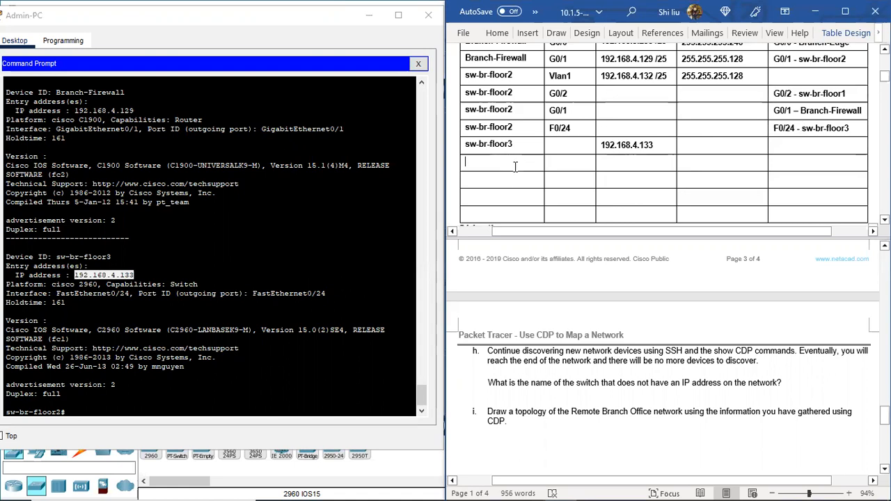
{"action": "type", "text": "sw-br-floor"}
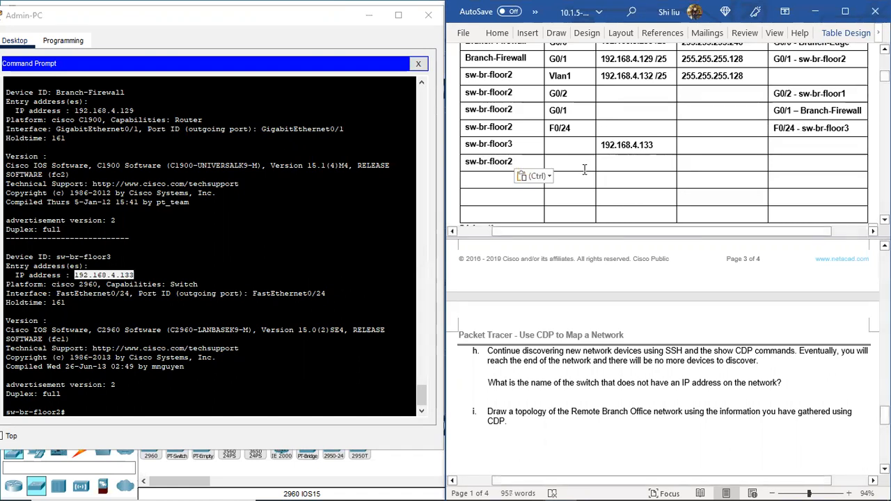
{"action": "type", "text": "3"}
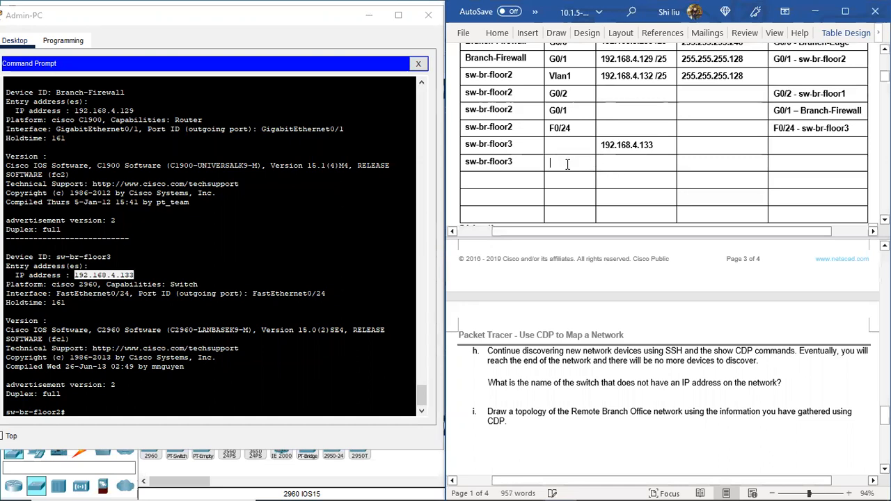
{"action": "left_click", "coordinate": [567, 164]}
{"action": "type", "text": "F0/"}
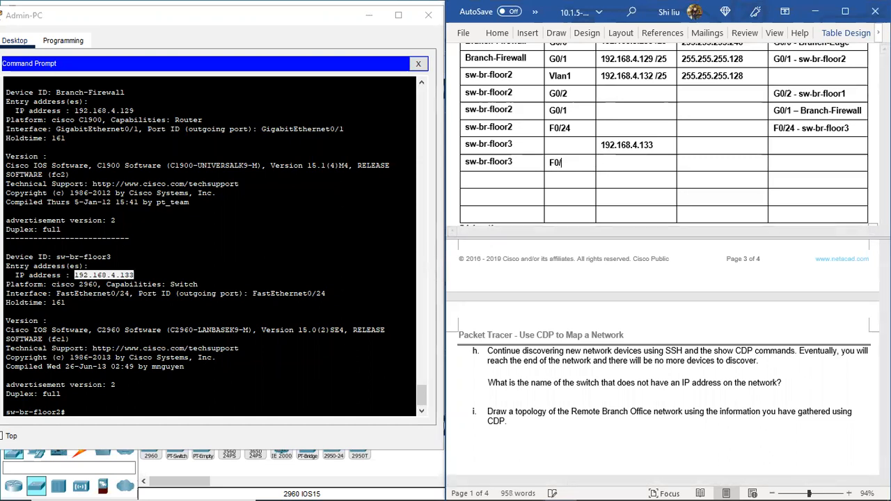
{"action": "type", "text": "24"}
{"action": "left_click", "coordinate": [775, 164]}
{"action": "type", "text": "F0/"}
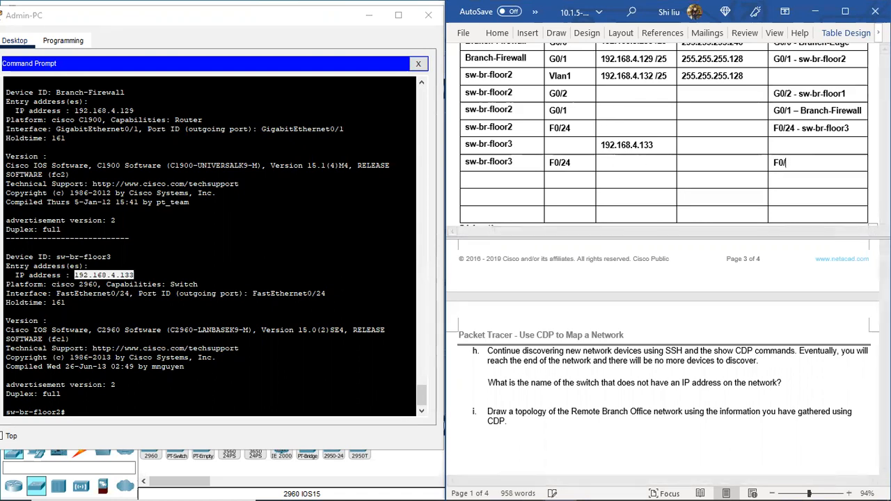
{"action": "type", "text": "24 -"}
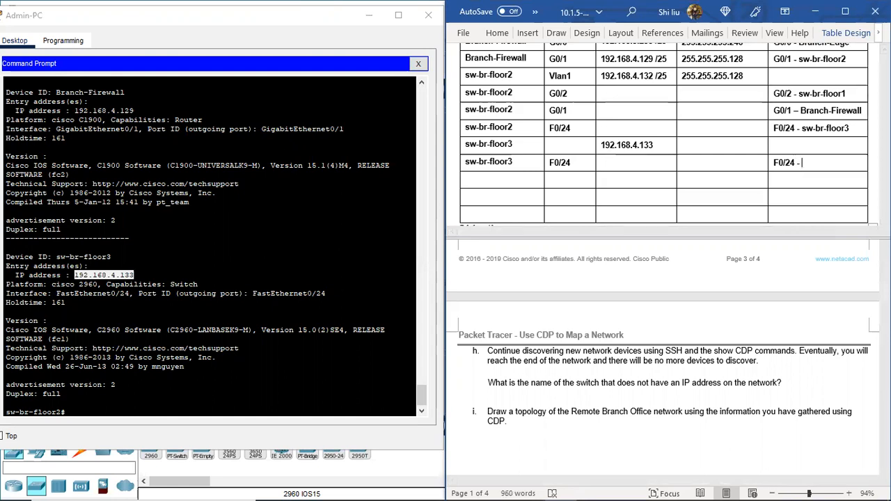
{"action": "type", "text": "sw-br-floor2"}
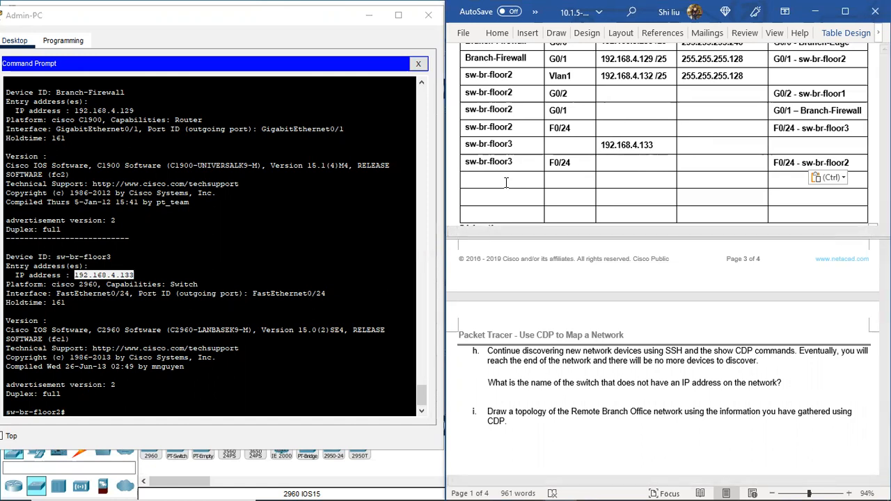
Step: Add a sw-br-floor1 row with interface G0/2 and G0/2 - sw-br-floor2 as the connected neighbor
{"action": "type", "text": "sw-br-floor2"}
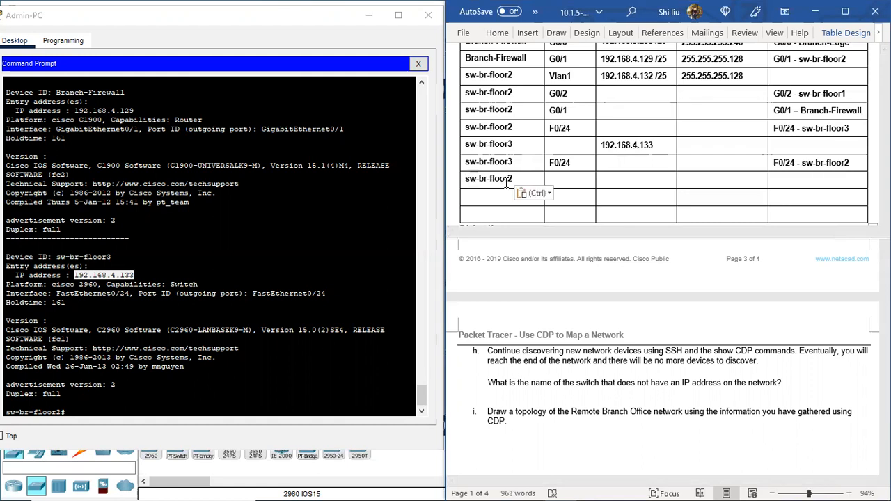
{"action": "key", "text": "BackSpace"}
{"action": "type", "text": "1"}
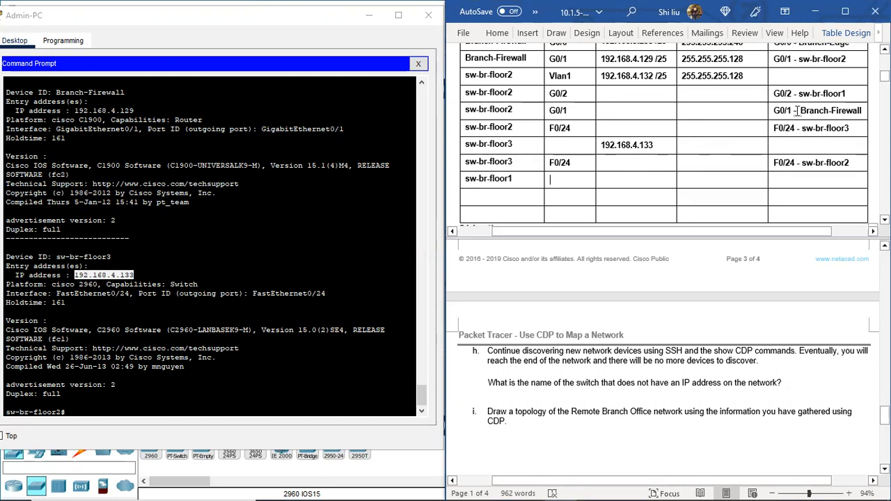
{"action": "type", "text": "G0/2"}
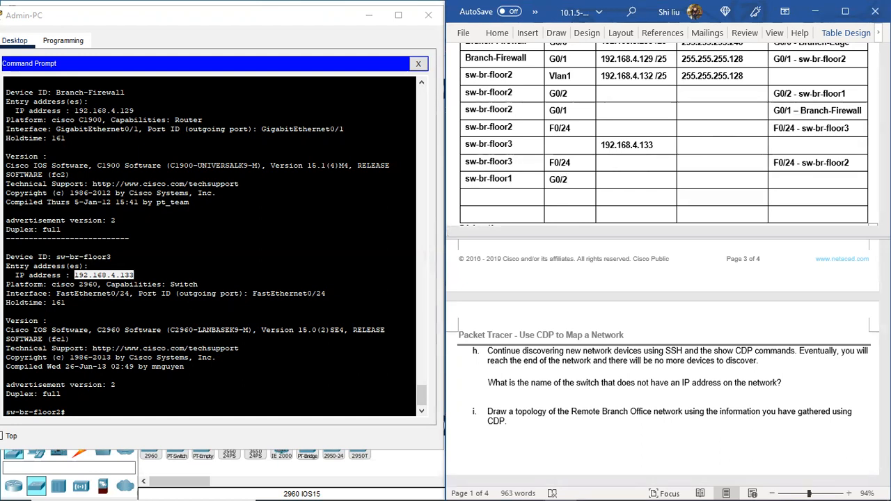
{"action": "left_click", "coordinate": [768, 182]}
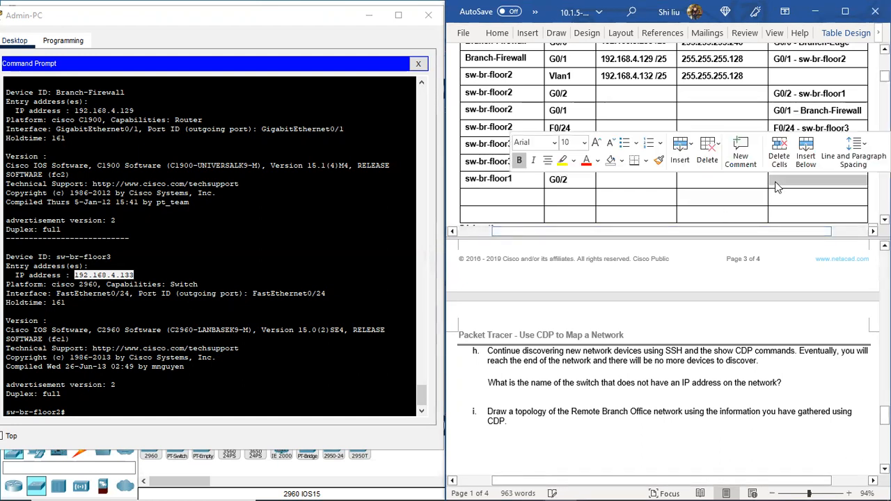
{"action": "left_click", "coordinate": [774, 181]}
{"action": "type", "text": "G0/2 -"}
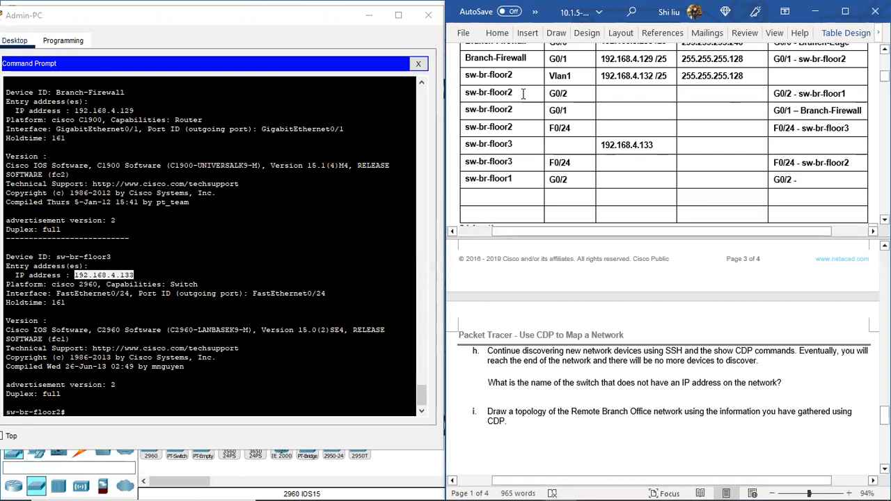
{"action": "type", "text": "sw-br-floor2"}
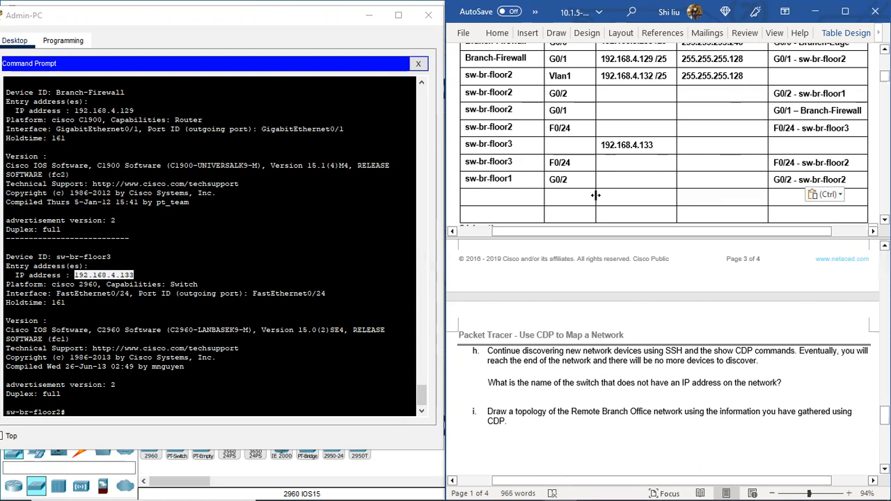
Step: Try to log in to 192.168.4.133 over SSH from sw-br-floor2 as branchadmin, entering the account password
{"action": "left_click", "coordinate": [83, 410]}
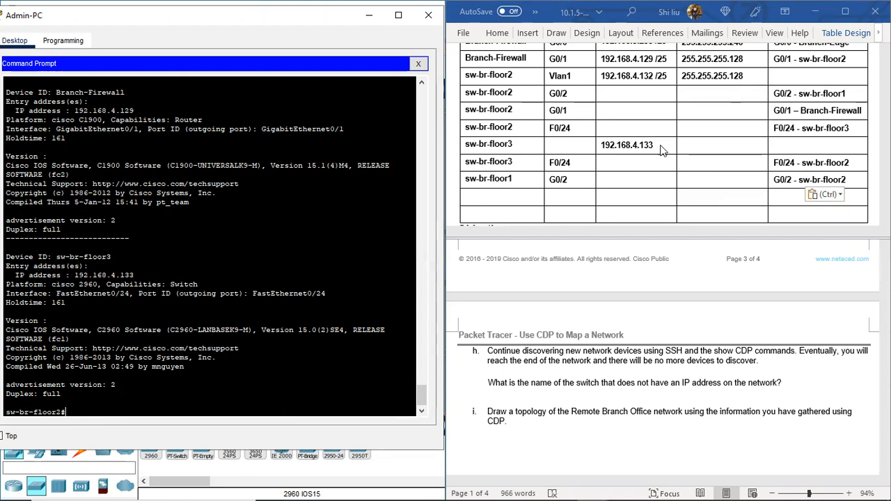
{"action": "scroll", "coordinate": [659, 160], "scroll_direction": "up", "scroll_amount": 2}
{"action": "scroll", "coordinate": [656, 170], "scroll_direction": "down", "scroll_amount": 2}
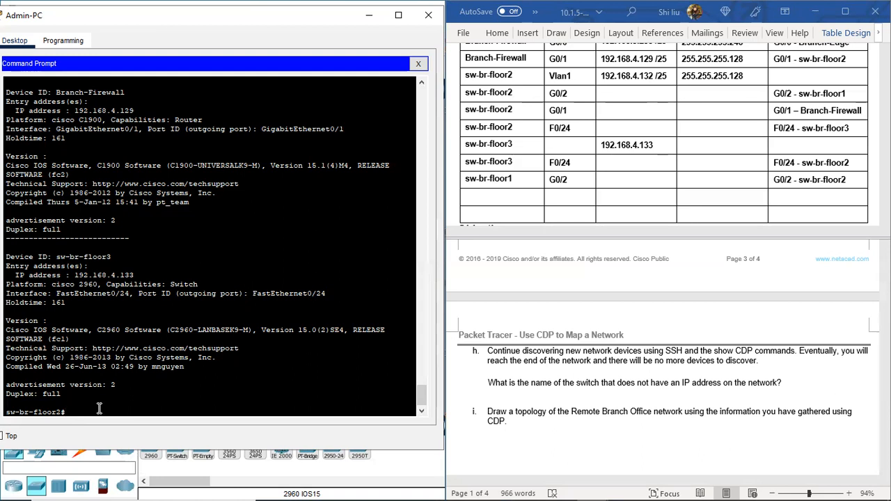
{"action": "type", "text": "ssh"}
{"action": "type", "text": "-l branchadmin"}
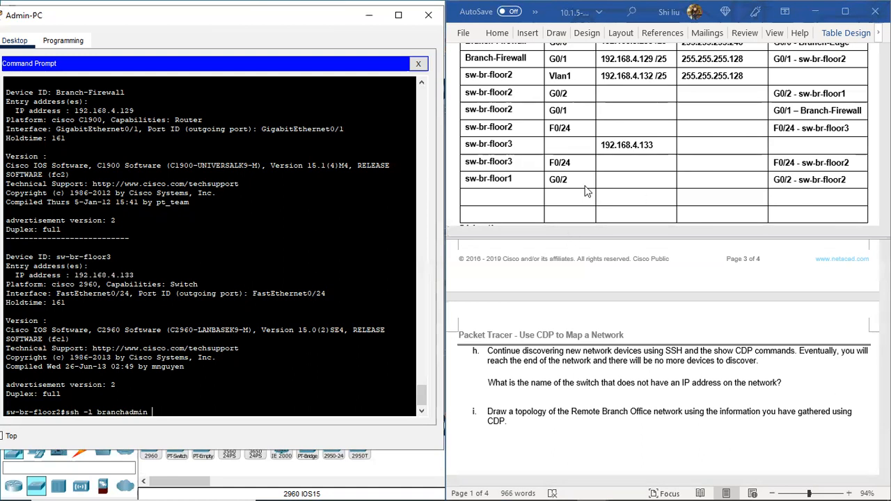
{"action": "type", "text": "192"}
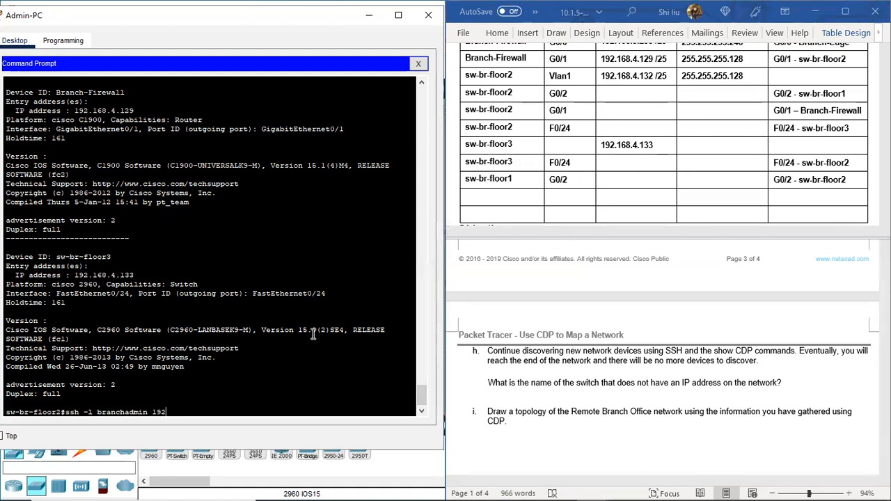
{"action": "type", "text": ".168.4.133"}
{"action": "key", "text": "Return"}
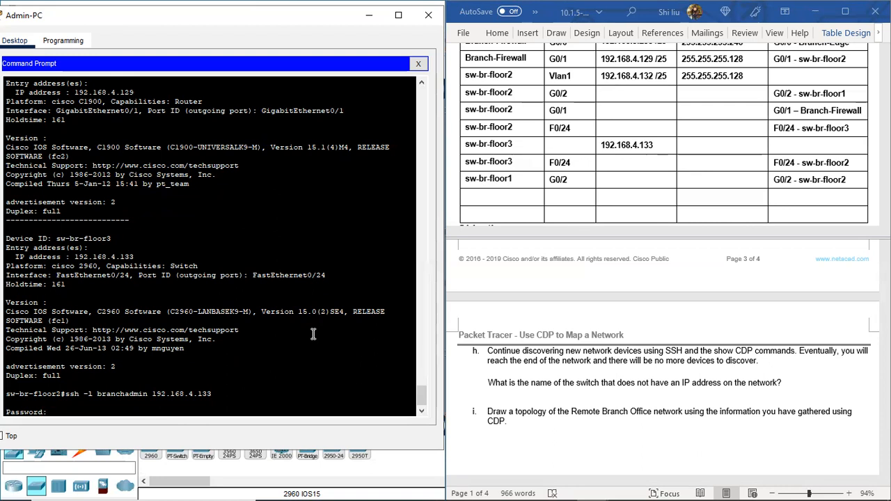
{"action": "key", "text": "Return"}
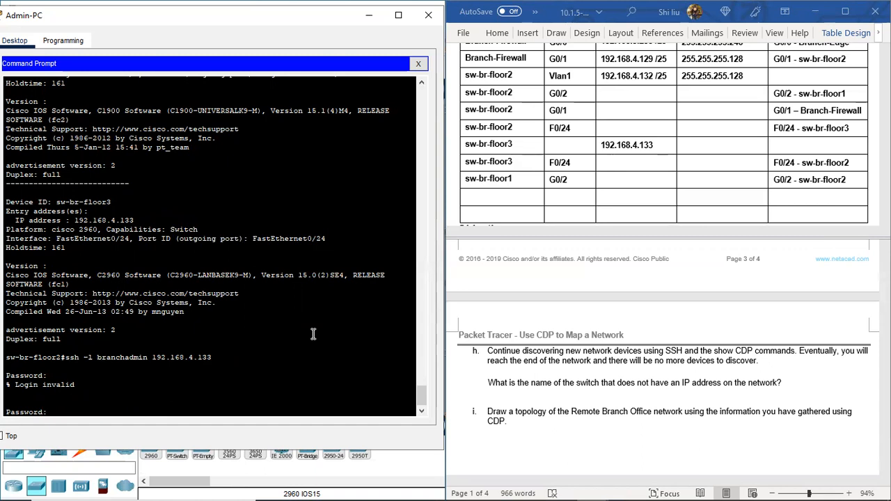
{"action": "key", "text": "Return"}
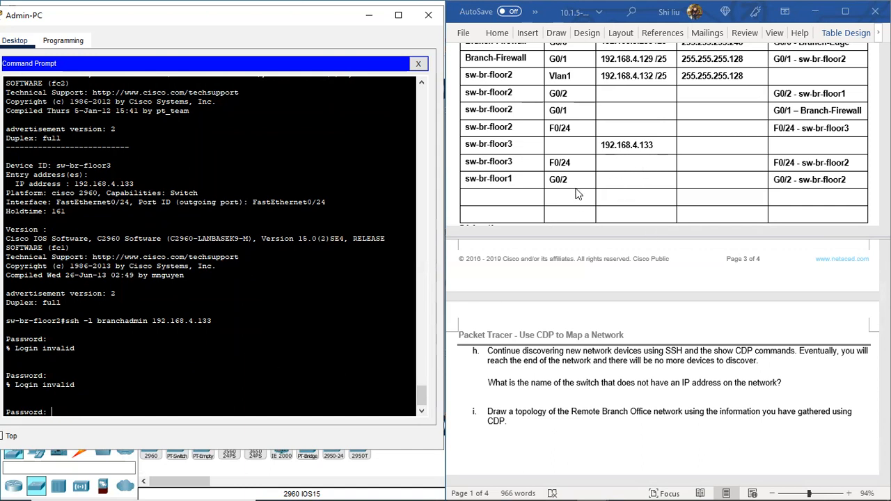
Step: Enter "NO ip address" in the sw-br-floor1 G0/2 row and "No ip address" in the row below it
{"action": "left_click", "coordinate": [617, 186]}
{"action": "key", "text": "ctrl+v"}
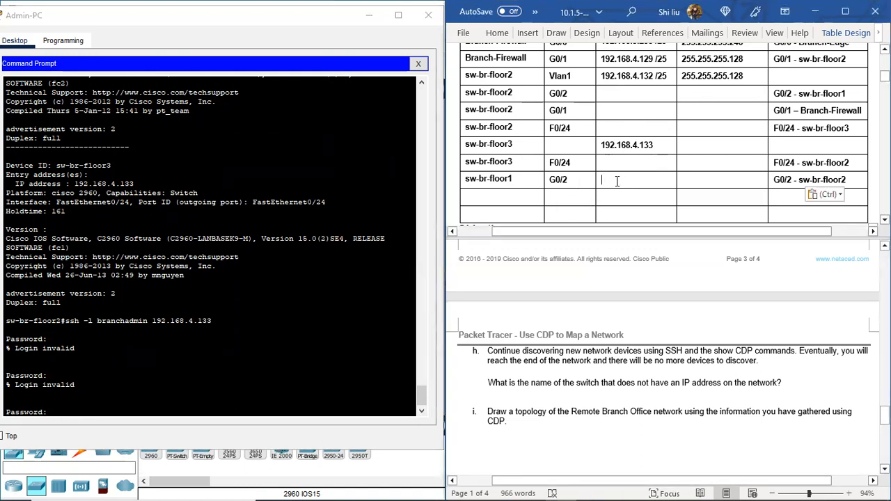
{"action": "type", "text": "NO ip address"}
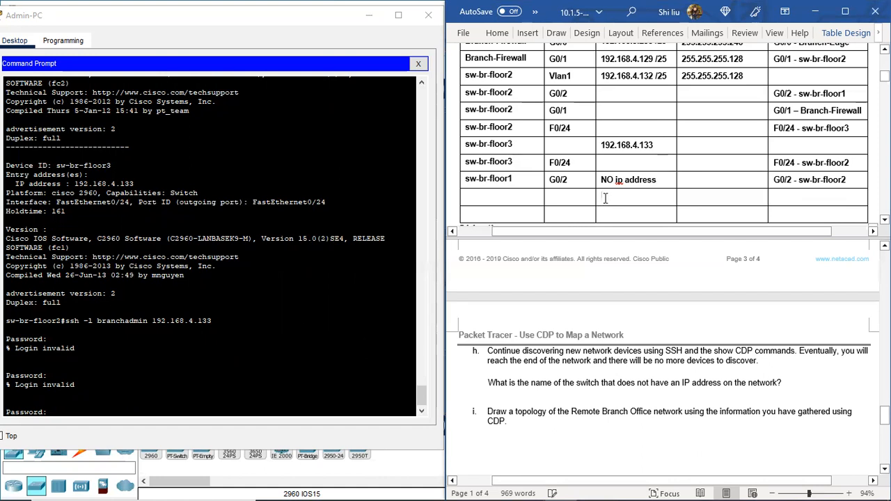
{"action": "type", "text": "No ip"}
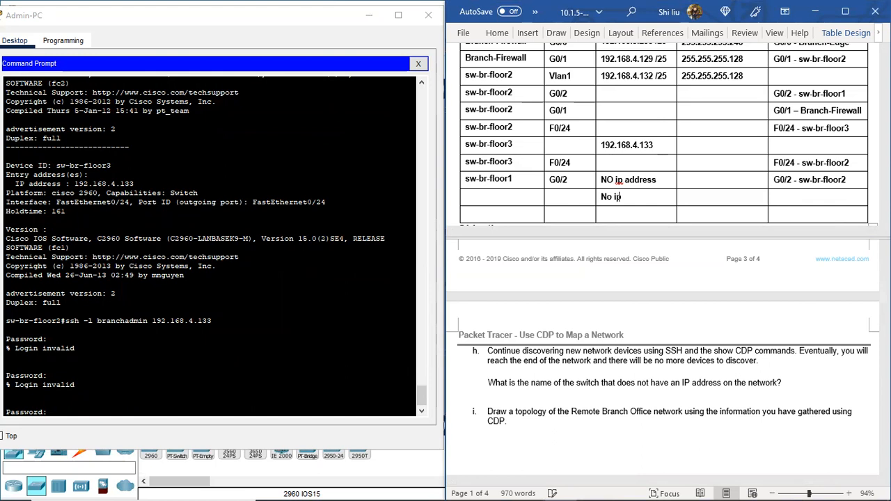
{"action": "type", "text": " address"}
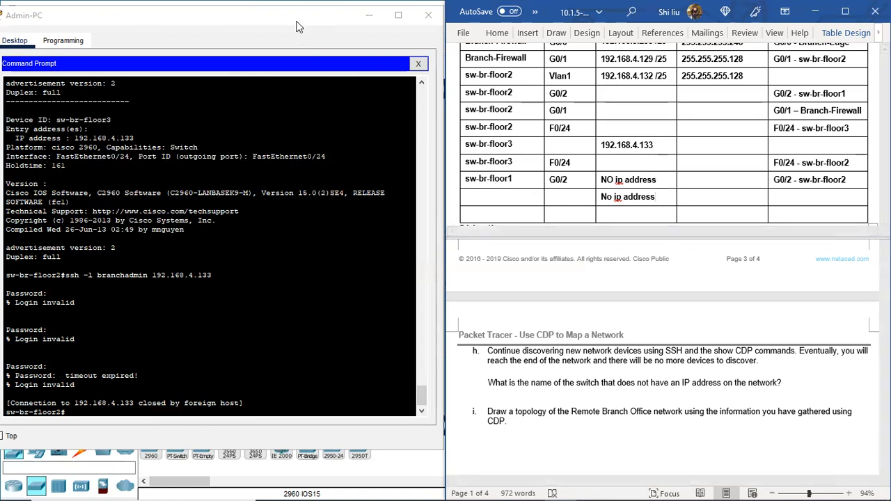
Step: Set the interface of the sw-br-floor3 row with IP address 192.168.4.133 to Vlan1
{"action": "left_click_drag", "start_coordinate": [302, 16], "coordinate": [454, 207]}
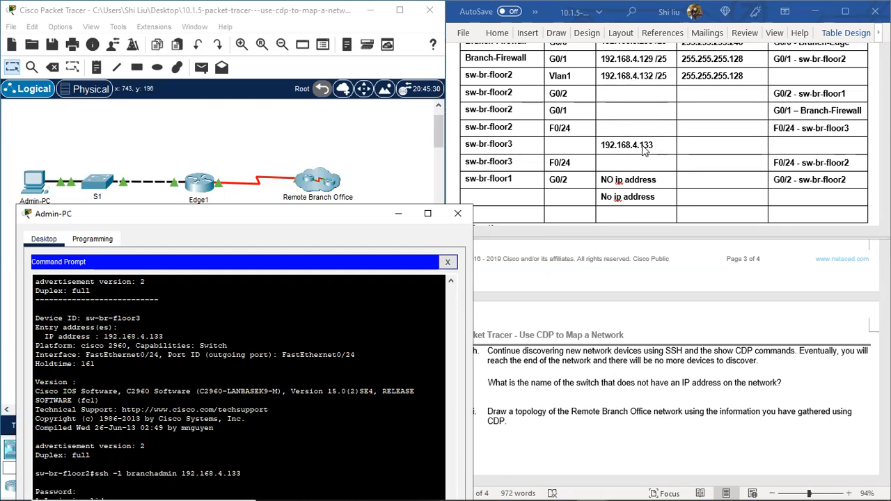
{"action": "left_click", "coordinate": [568, 147]}
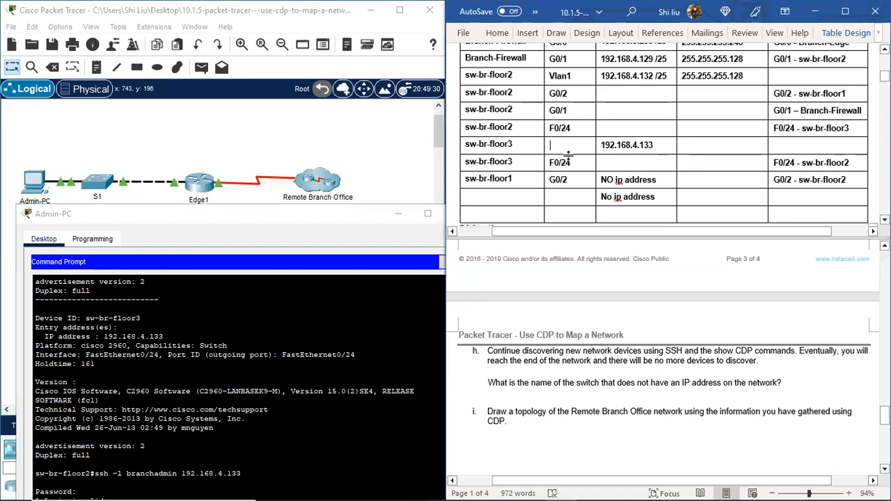
{"action": "type", "text": "Vla"}
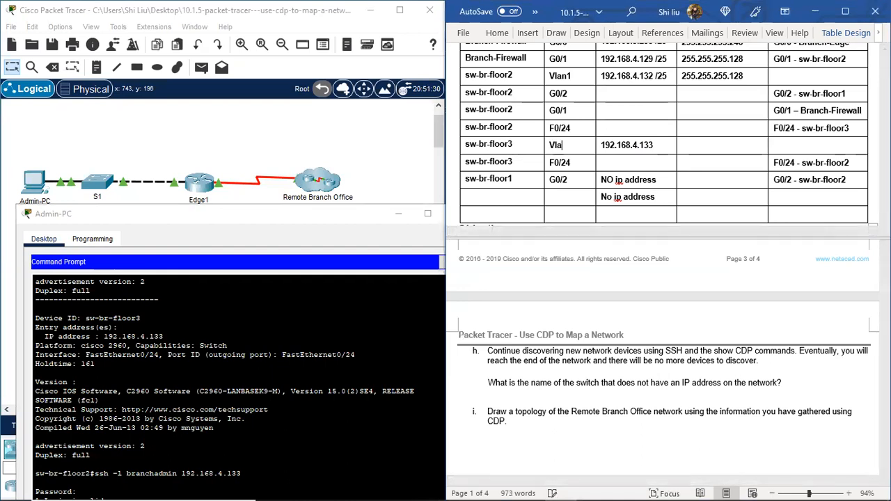
{"action": "type", "text": "n1"}
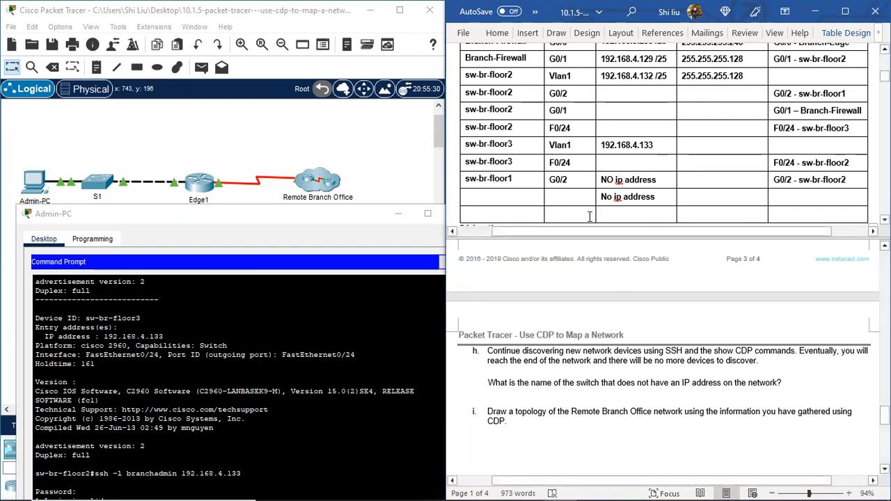
Step: Enter SVI as the interface in the row below sw-br-floor1 G0/2
{"action": "left_click", "coordinate": [562, 198]}
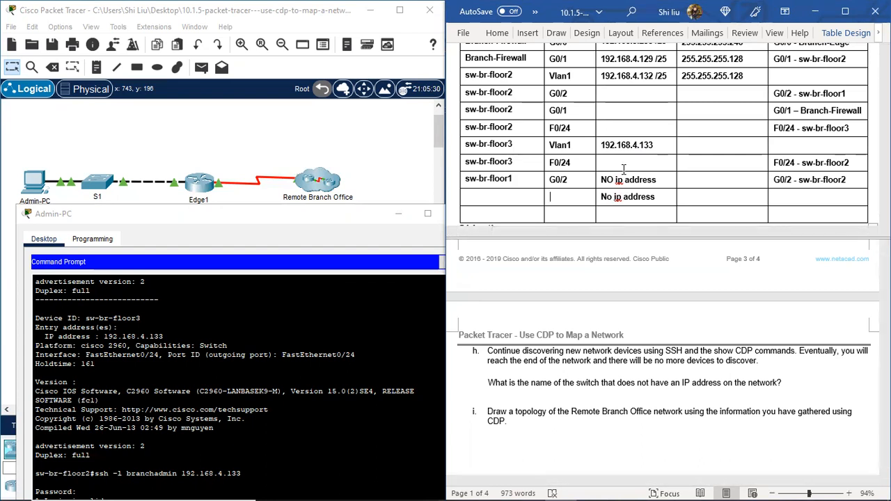
{"action": "type", "text": "SW"}
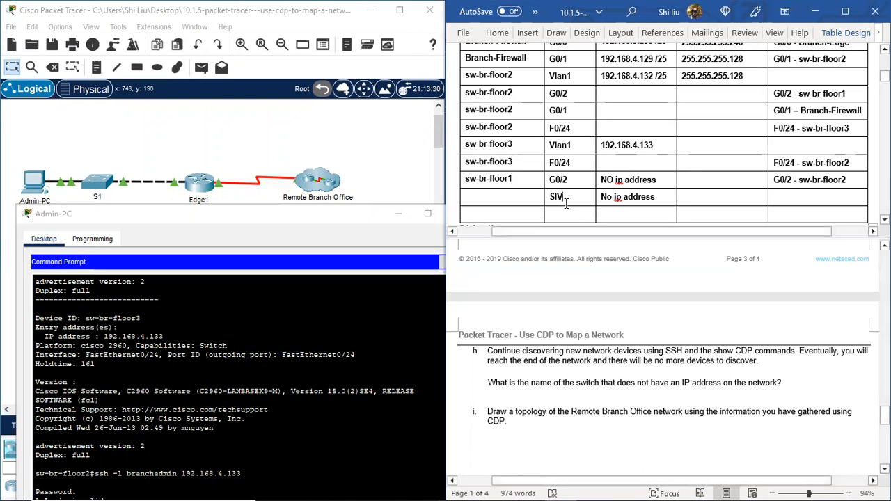
{"action": "key", "text": "BackSpace"}
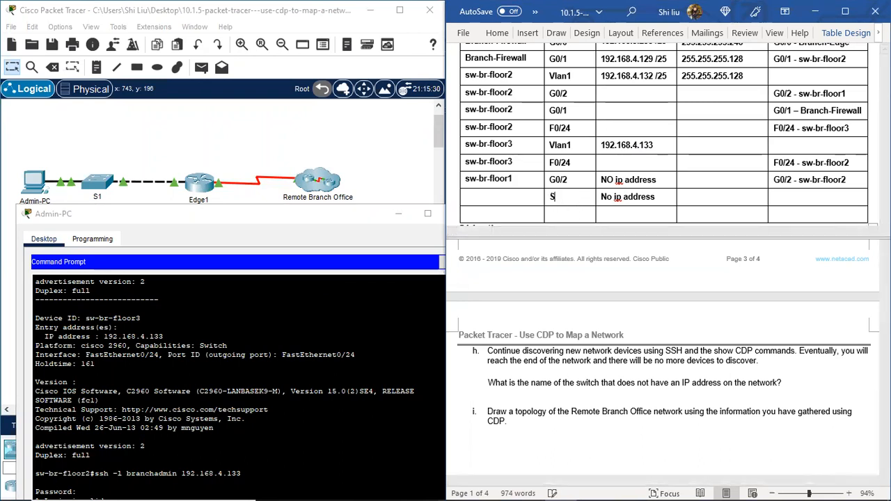
{"action": "type", "text": "VI"}
Step: Place a 2960 switch above and beside sw-br-floor2-m in the Packet Tracer topology and name it sw-br-floor1-m
{"action": "left_click", "coordinate": [310, 216]}
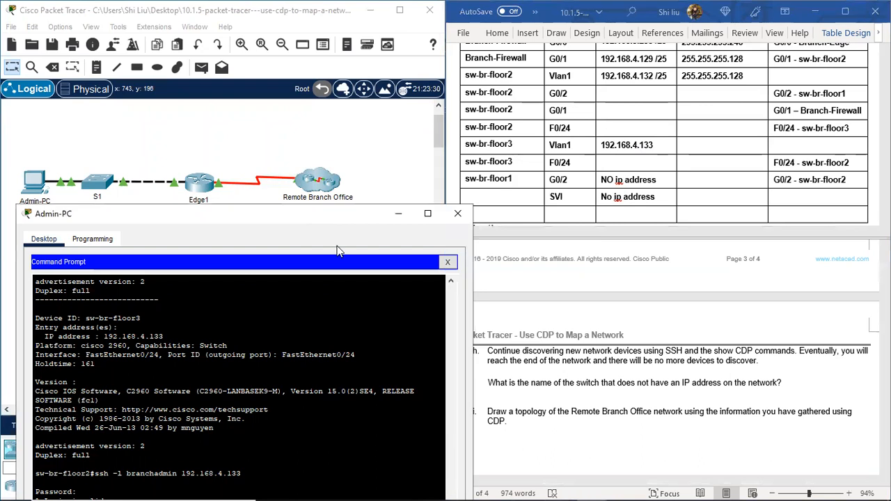
{"action": "left_click_drag", "start_coordinate": [337, 214], "coordinate": [634, 288]}
{"action": "left_click", "coordinate": [696, 288]}
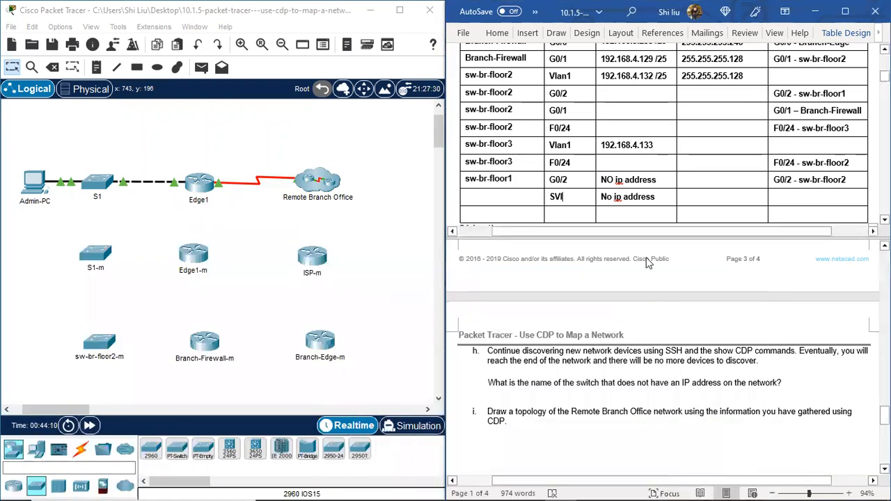
{"action": "scroll", "coordinate": [686, 183], "scroll_direction": "down", "scroll_amount": 1}
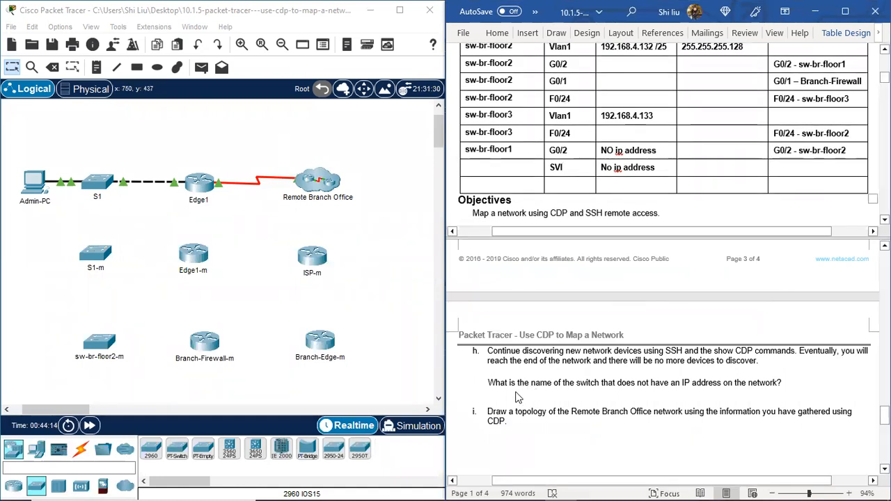
{"action": "mouse_move", "coordinate": [73, 408]}
{"action": "left_mouse_down"}
{"action": "mouse_move", "coordinate": [60, 409]}
{"action": "mouse_move", "coordinate": [70, 409]}
{"action": "left_mouse_up"}
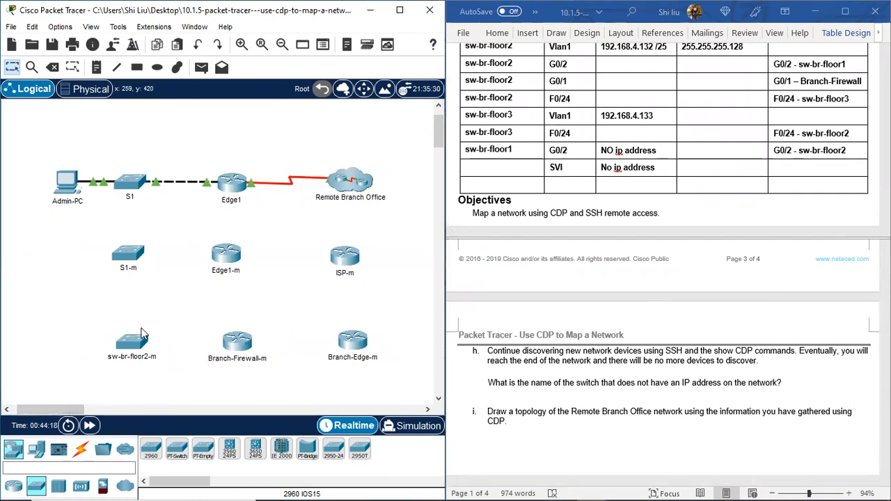
{"action": "left_click", "coordinate": [151, 449]}
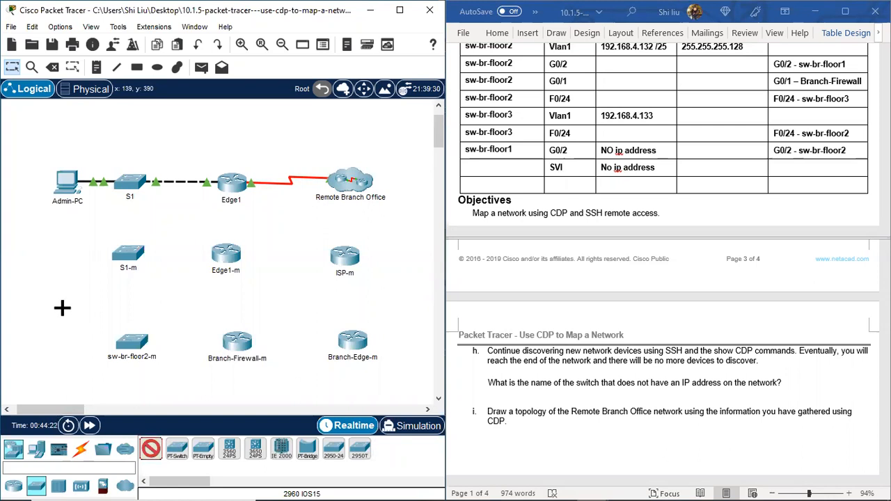
{"action": "left_click", "coordinate": [62, 307]}
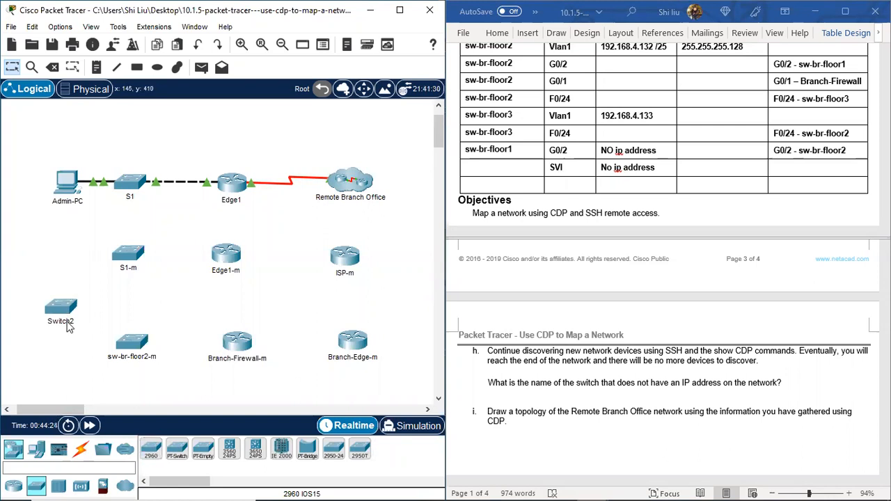
{"action": "left_click", "coordinate": [76, 322]}
{"action": "key", "text": "ctrl+a"}
{"action": "type", "text": "s"}
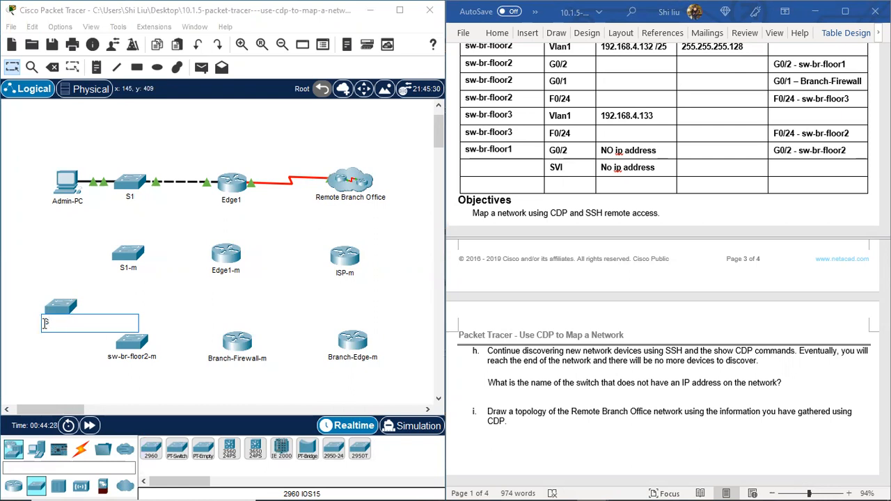
{"action": "type", "text": "sw-br-floor2"}
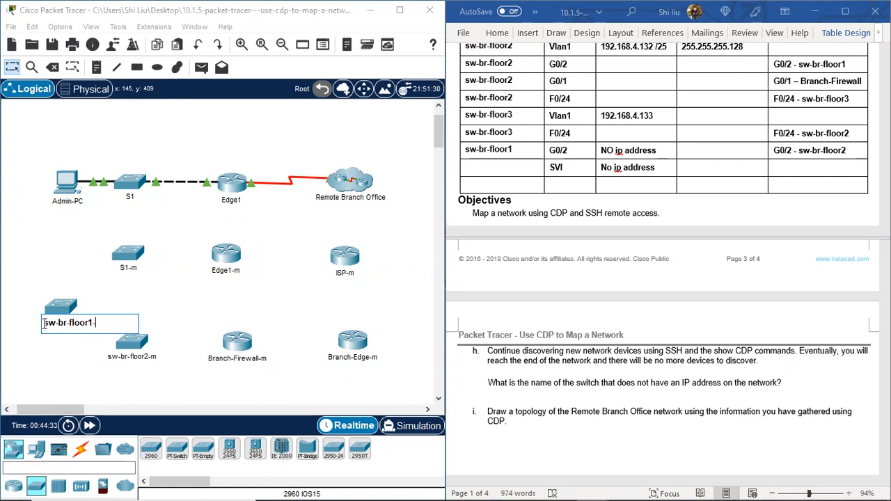
{"action": "key", "text": "Return"}
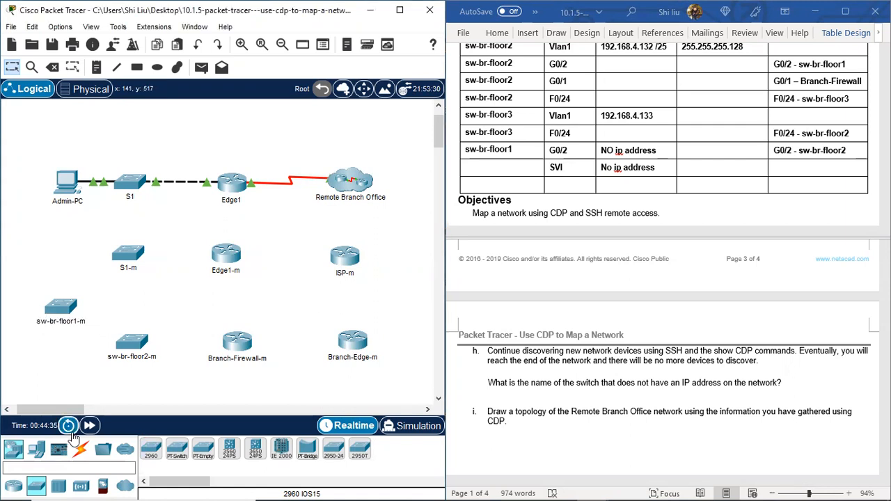
Step: Place another 2960 switch below sw-br-floor1-m and sw-br-floor2-m in the topology
{"action": "left_click", "coordinate": [150, 449]}
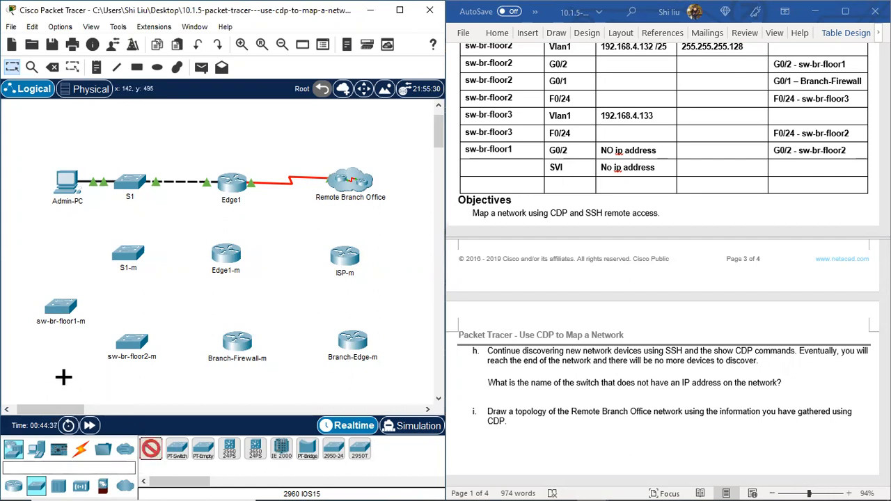
{"action": "scroll", "coordinate": [59, 379], "scroll_direction": "down", "scroll_amount": 1}
{"action": "left_click", "coordinate": [61, 355]}
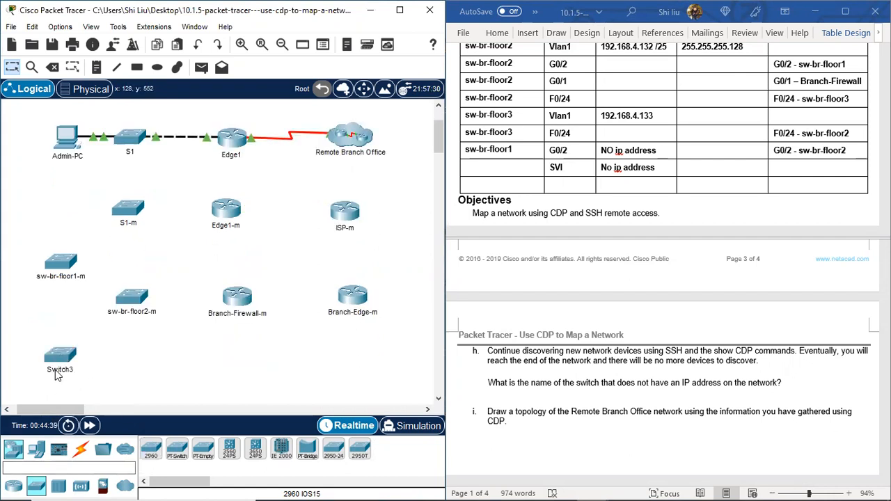
Step: Try to rename the newly placed Switch3 using the copied switch name
{"action": "left_click", "coordinate": [56, 371]}
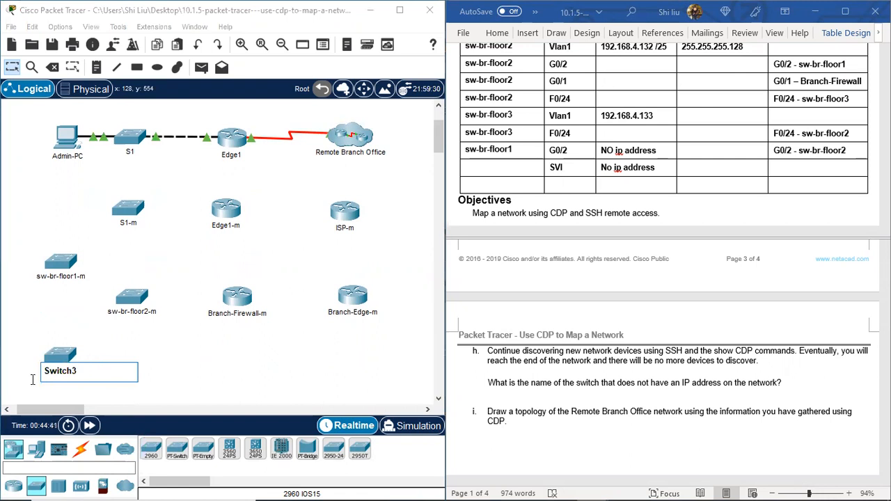
{"action": "key", "text": "ctrl+a"}
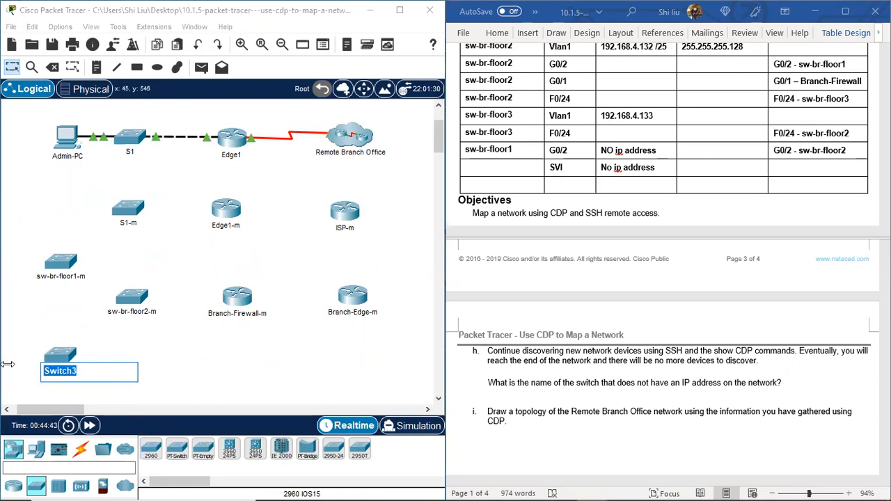
{"action": "left_click", "coordinate": [7, 364]}
{"action": "left_click", "coordinate": [65, 370]}
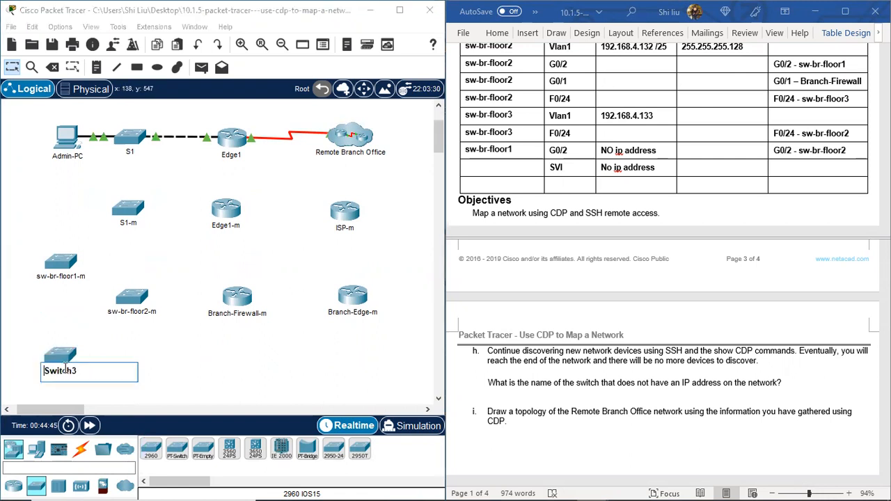
{"action": "key", "text": "ctrl+a"}
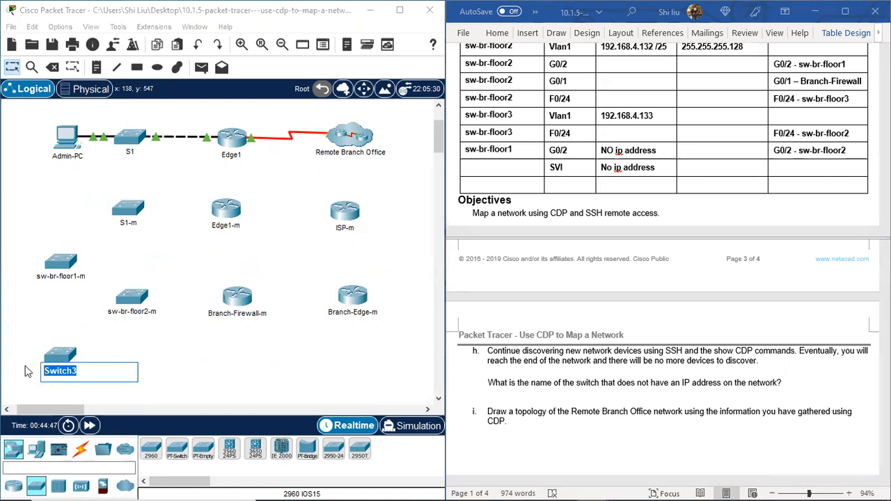
{"action": "type", "text": "sw-br-floor2"}
{"action": "key", "text": "BackSpace"}
{"action": "type", "text": "3"}
{"action": "key", "text": "Return"}
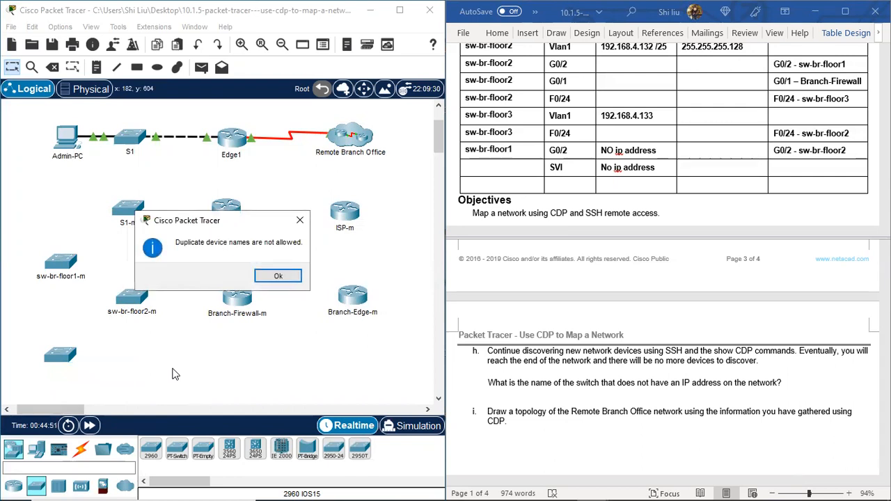
{"action": "left_click", "coordinate": [293, 277]}
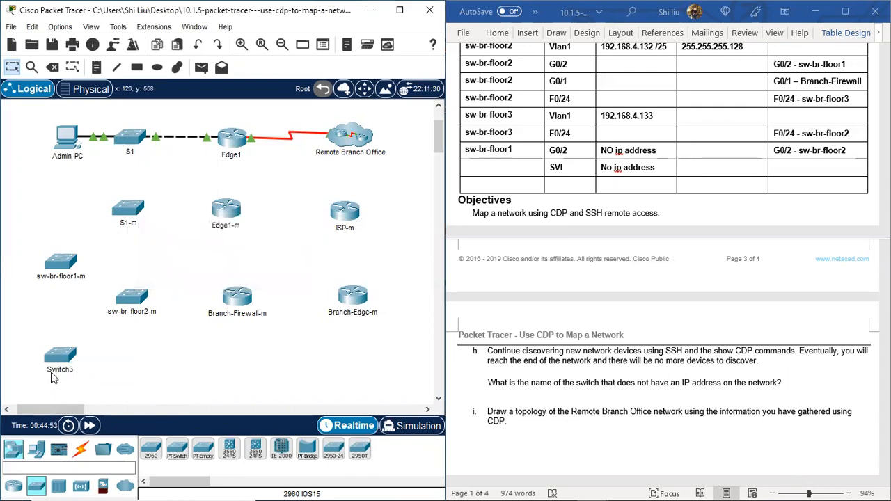
Step: Rename the newly placed Switch3 as sw-br-floor3-m
{"action": "left_click", "coordinate": [69, 373]}
{"action": "left_click_drag", "start_coordinate": [80, 372], "coordinate": [26, 370]}
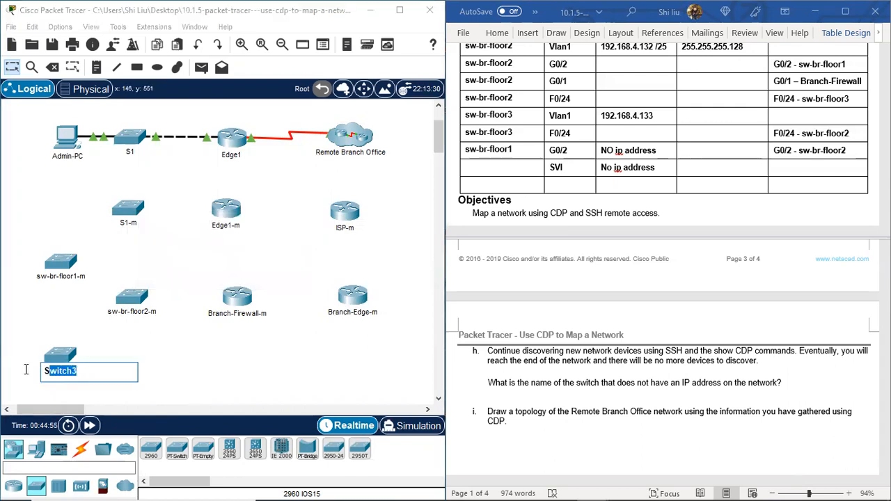
{"action": "type", "text": "sw-br-floor"}
{"action": "type", "text": "2"}
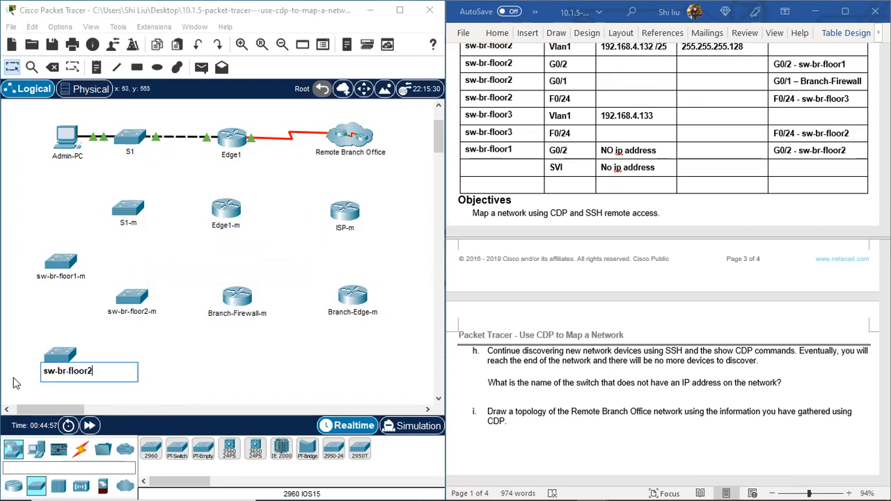
{"action": "key", "text": "BackSpace"}
{"action": "type", "text": "3-m"}
{"action": "key", "text": "Return"}
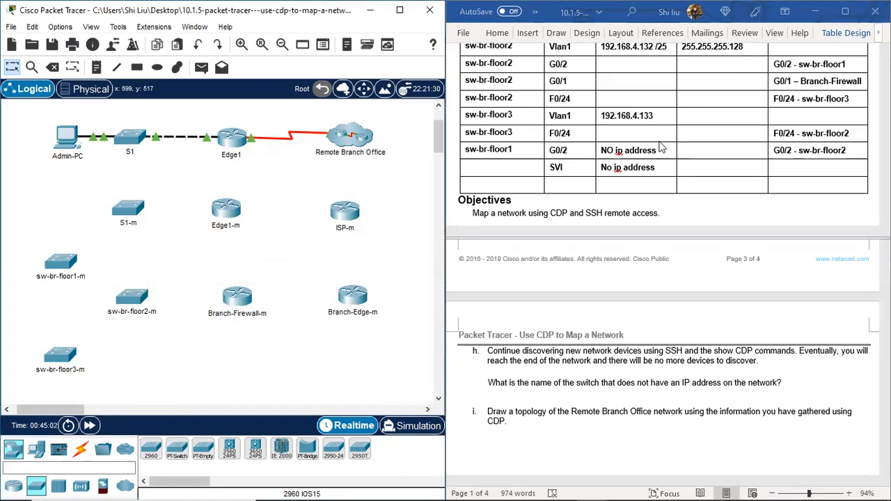
Step: Place a PC beside S1-m in the Packet Tracer topology and name it Admin-PC-m
{"action": "scroll", "coordinate": [665, 143], "scroll_direction": "up", "scroll_amount": 3}
{"action": "scroll", "coordinate": [665, 143], "scroll_direction": "up", "scroll_amount": 3}
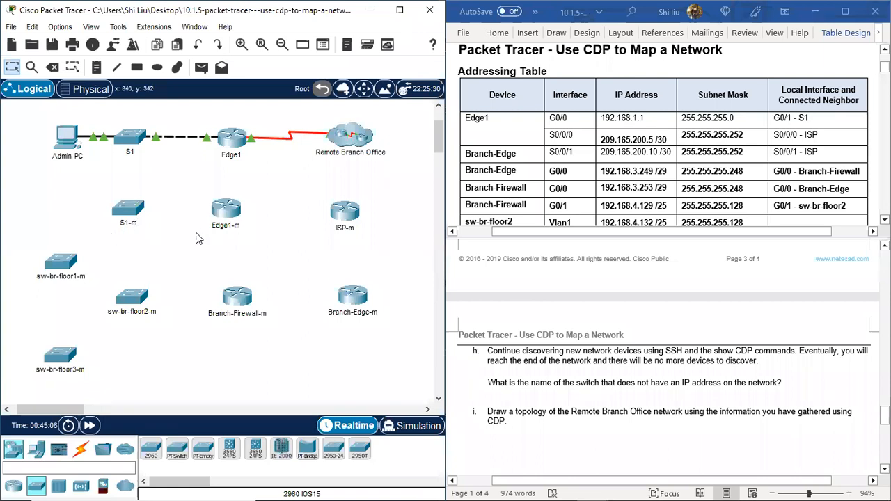
{"action": "left_click", "coordinate": [10, 449]}
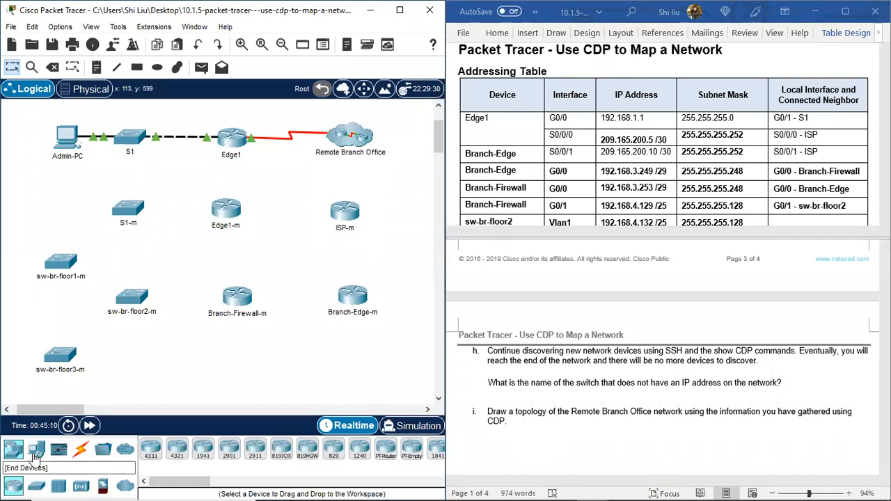
{"action": "left_click", "coordinate": [37, 449]}
{"action": "left_click", "coordinate": [150, 449]}
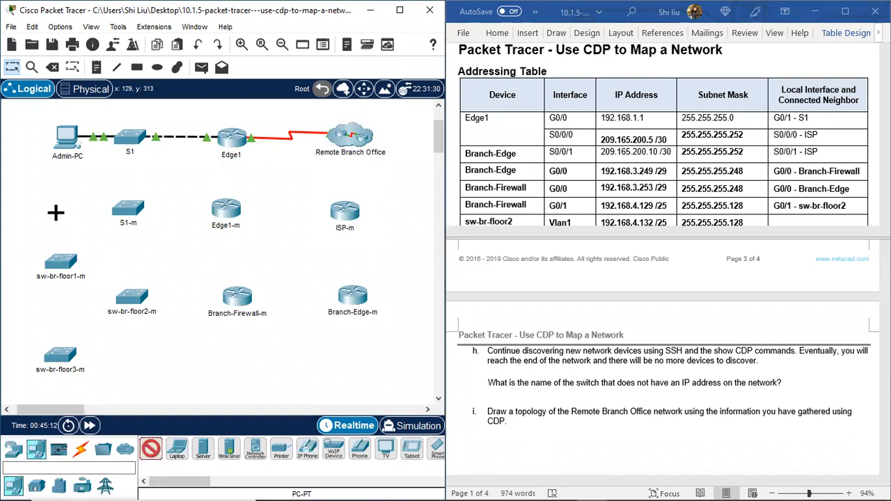
{"action": "left_click", "coordinate": [48, 208]}
{"action": "left_click", "coordinate": [54, 229]}
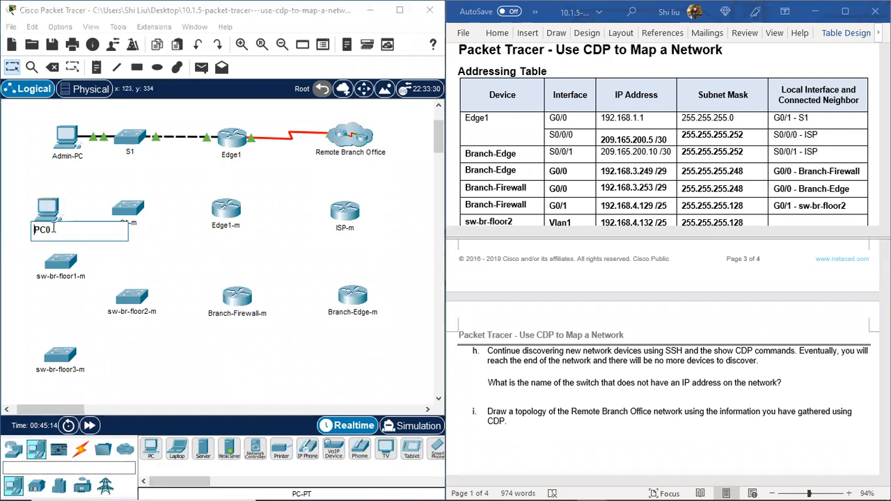
{"action": "type", "text": "Admi"}
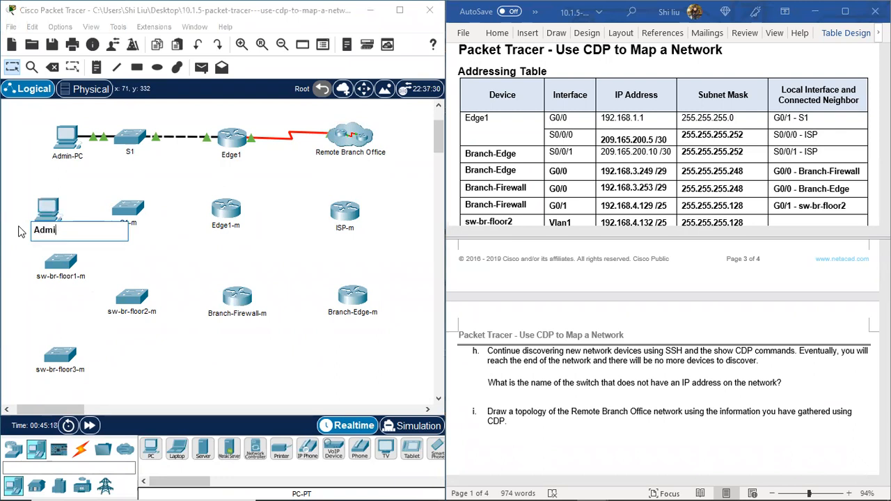
{"action": "type", "text": "n01"}
{"action": "key", "text": "BackSpace"}
{"action": "key", "text": "BackSpace"}
{"action": "key", "text": "Return"}
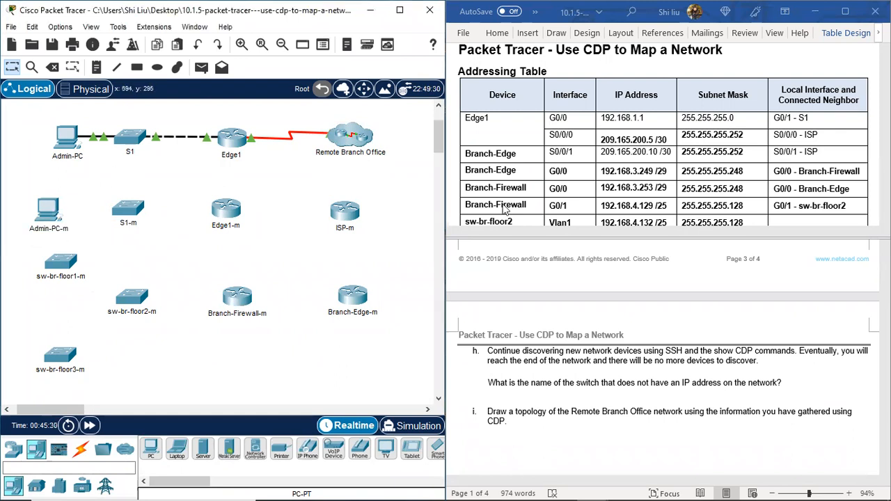
Step: Always show port labels in the logical workspace and move Admin-PC and Admin-PC-m farther from their switches
{"action": "scroll", "coordinate": [506, 210], "scroll_direction": "up", "scroll_amount": 1}
{"action": "left_click", "coordinate": [60, 26]}
{"action": "left_click", "coordinate": [85, 40]}
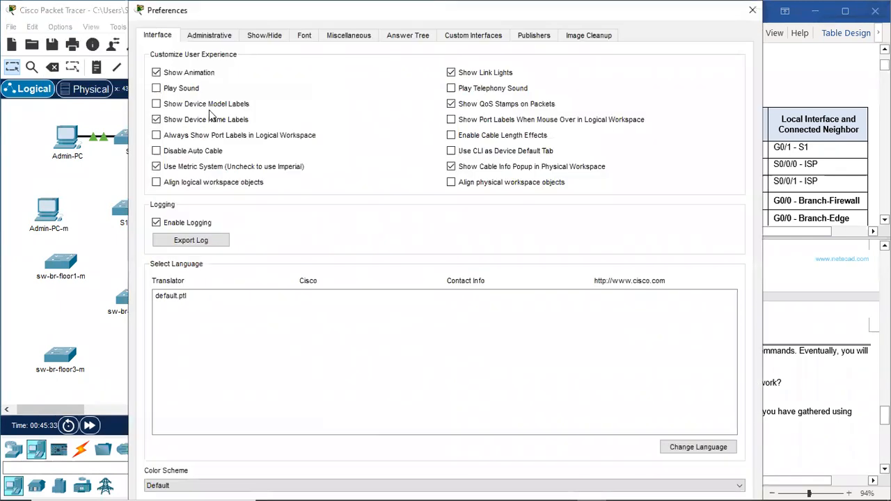
{"action": "left_click", "coordinate": [175, 135]}
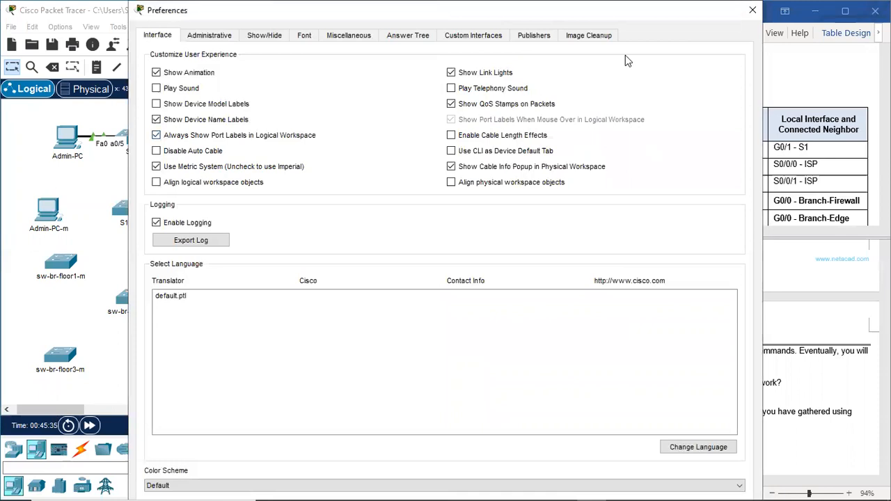
{"action": "left_click", "coordinate": [752, 9]}
{"action": "left_click_drag", "start_coordinate": [68, 147], "coordinate": [39, 145]}
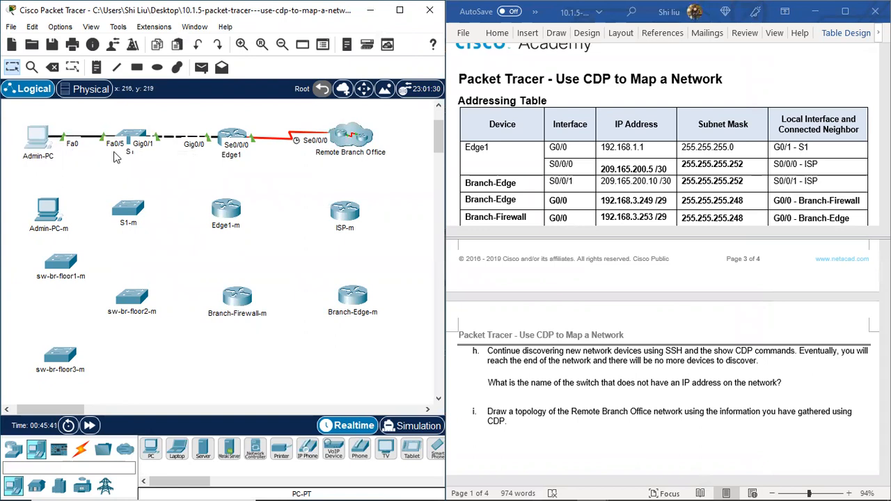
{"action": "left_click_drag", "start_coordinate": [44, 216], "coordinate": [39, 213]}
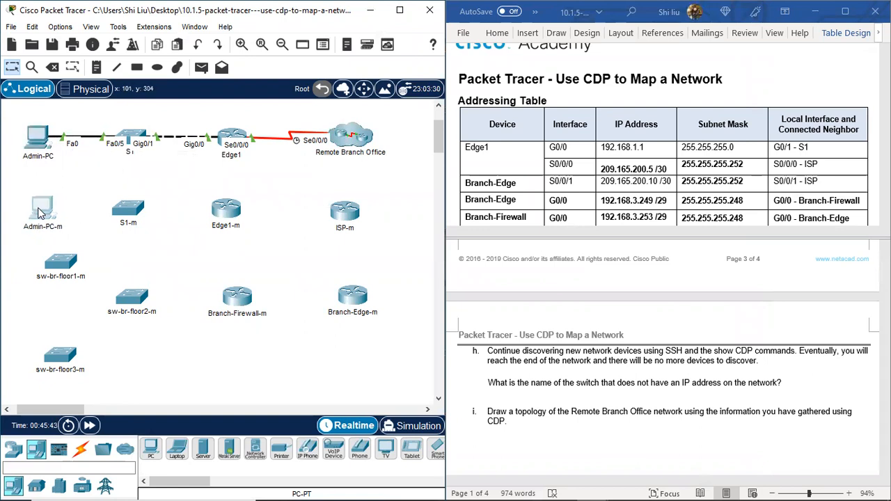
Step: Connect Admin-PC-m FastEthernet0 to S1-m FastEthernet0/5 with a copper straight-through cable
{"action": "left_click", "coordinate": [202, 449]}
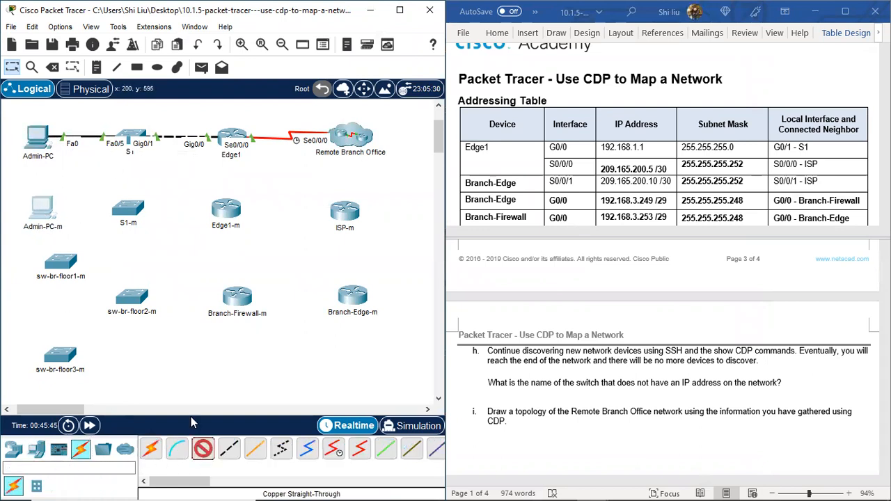
{"action": "left_click", "coordinate": [46, 212]}
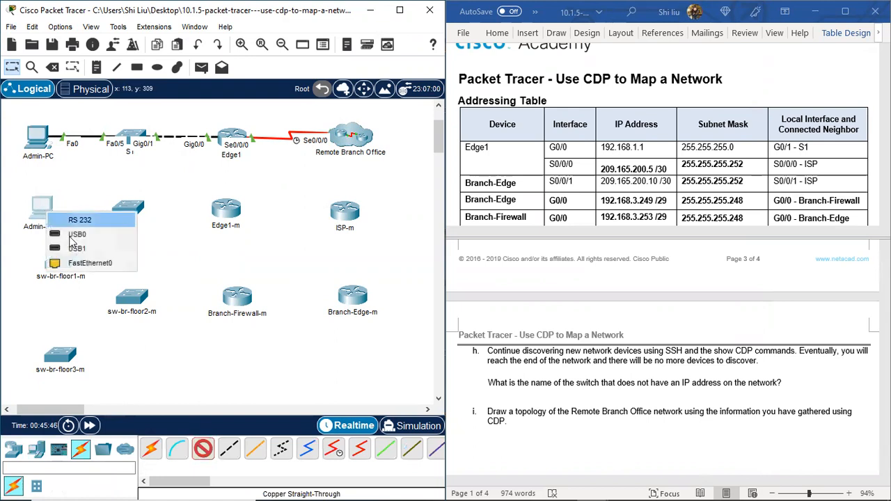
{"action": "left_click", "coordinate": [83, 263]}
{"action": "left_click", "coordinate": [127, 209]}
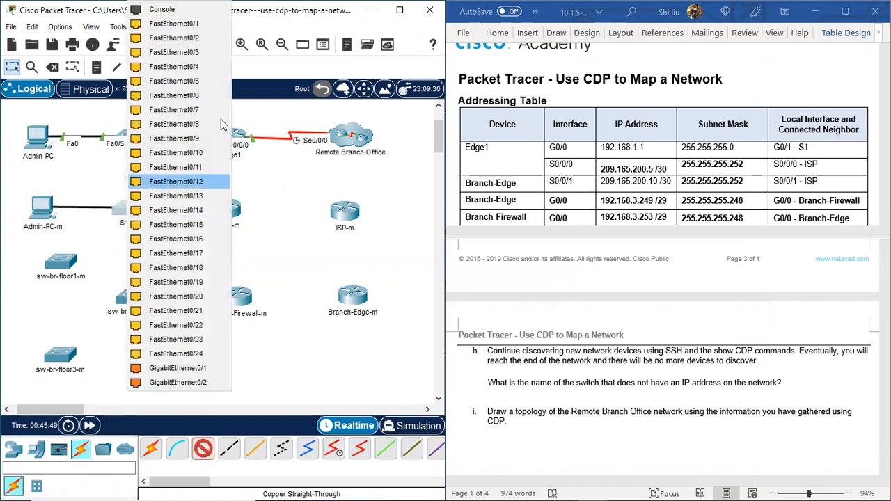
{"action": "left_click", "coordinate": [198, 82]}
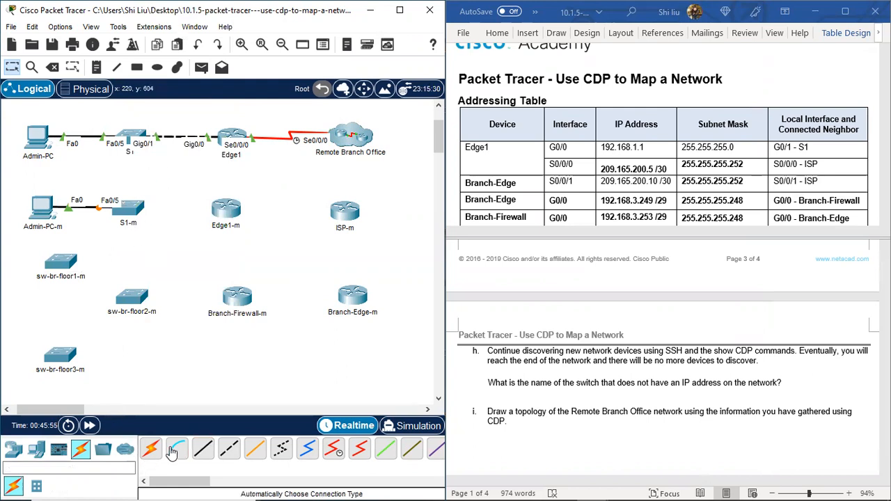
Step: Connect S1-m GigabitEthernet0/1 to Edge1-m GigabitEthernet0/0 with a copper cross-over cable
{"action": "left_click", "coordinate": [229, 449]}
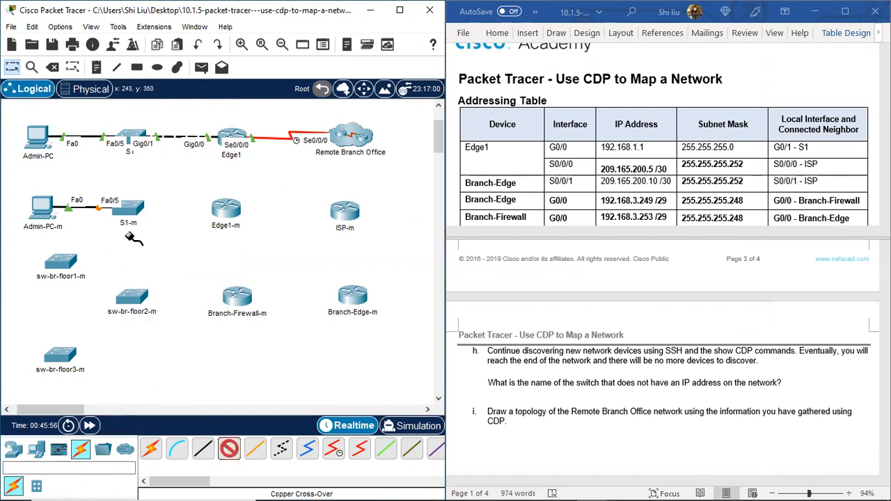
{"action": "left_click", "coordinate": [137, 208]}
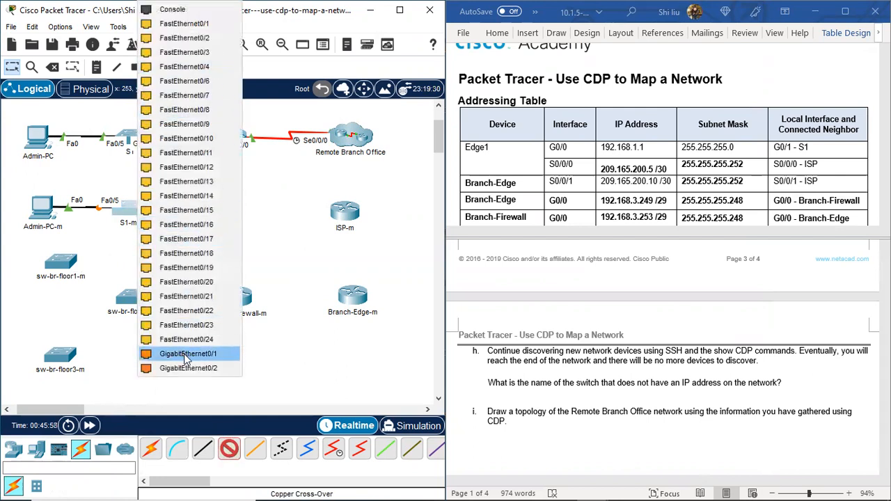
{"action": "left_click", "coordinate": [187, 355]}
{"action": "left_click", "coordinate": [227, 213]}
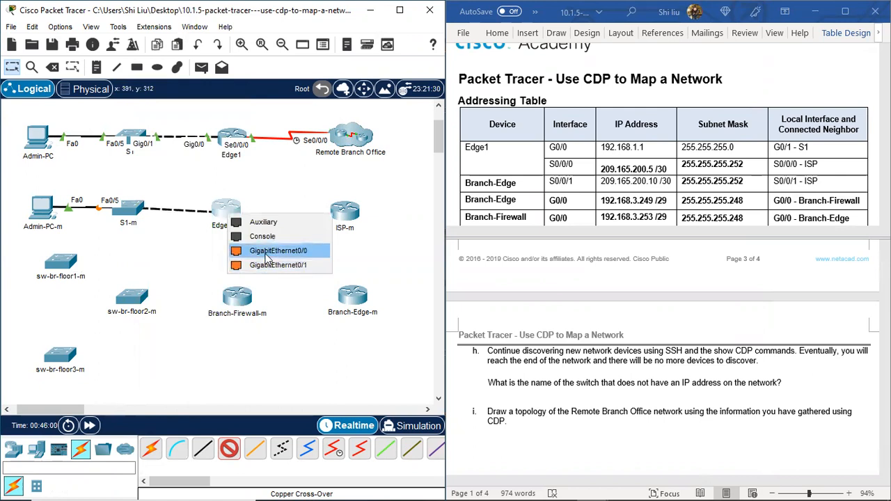
{"action": "left_click", "coordinate": [269, 254]}
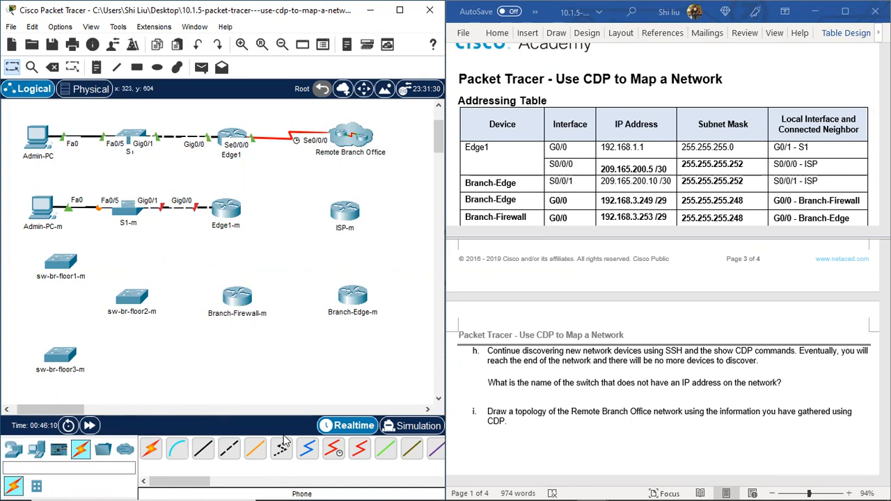
{"action": "left_click", "coordinate": [333, 449]}
{"action": "left_click", "coordinate": [234, 217]}
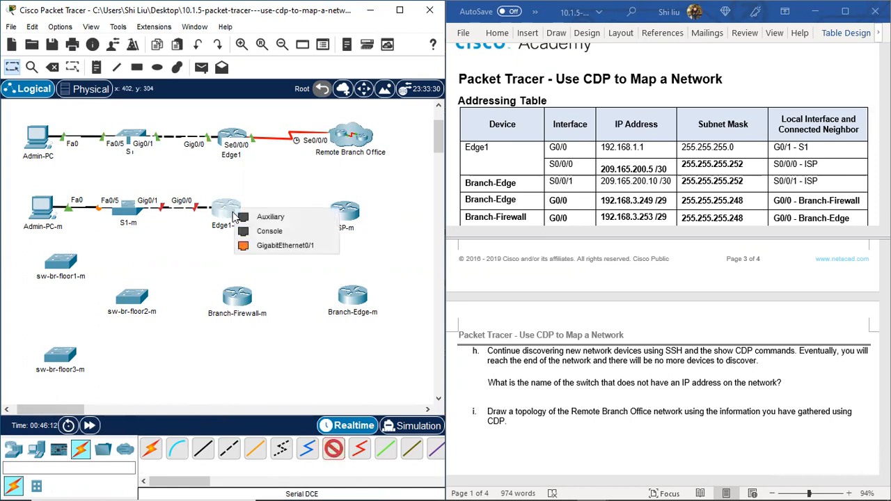
{"action": "left_click", "coordinate": [240, 268]}
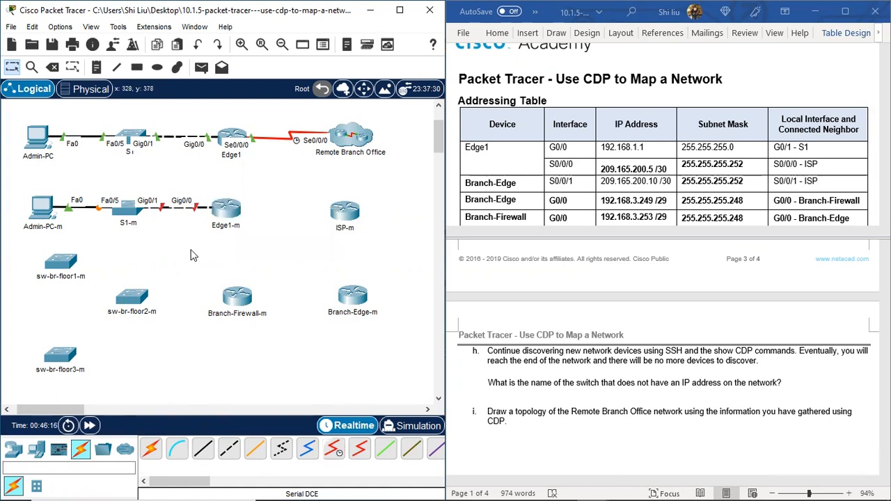
Step: Check the Edge1-m device window and turn off the preference that hides the Physical tab
{"action": "left_click", "coordinate": [226, 216]}
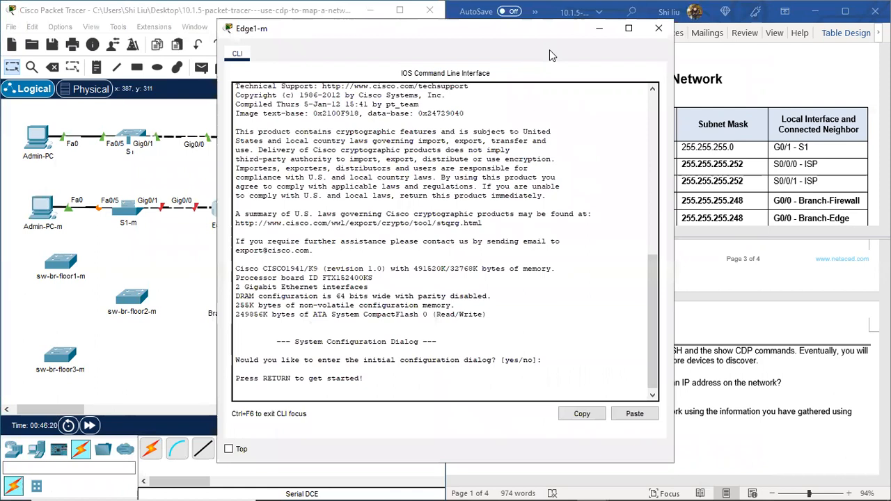
{"action": "left_click", "coordinate": [658, 28]}
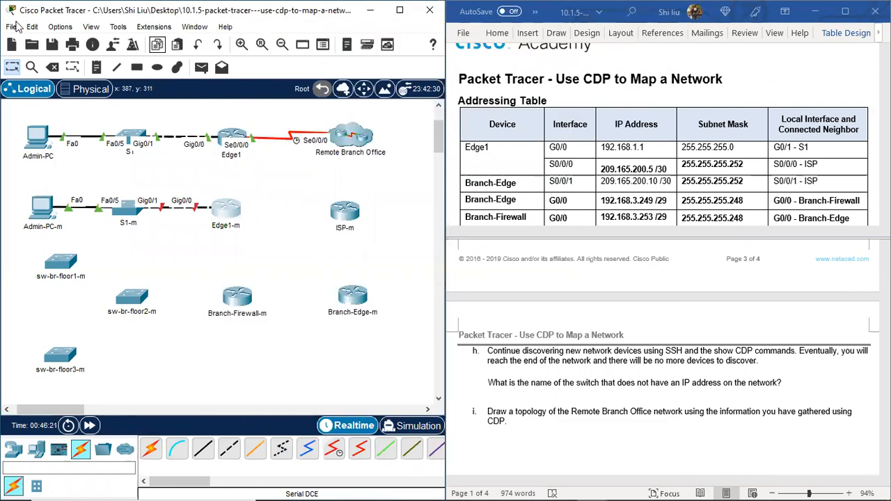
{"action": "left_click", "coordinate": [68, 28]}
{"action": "left_click", "coordinate": [78, 41]}
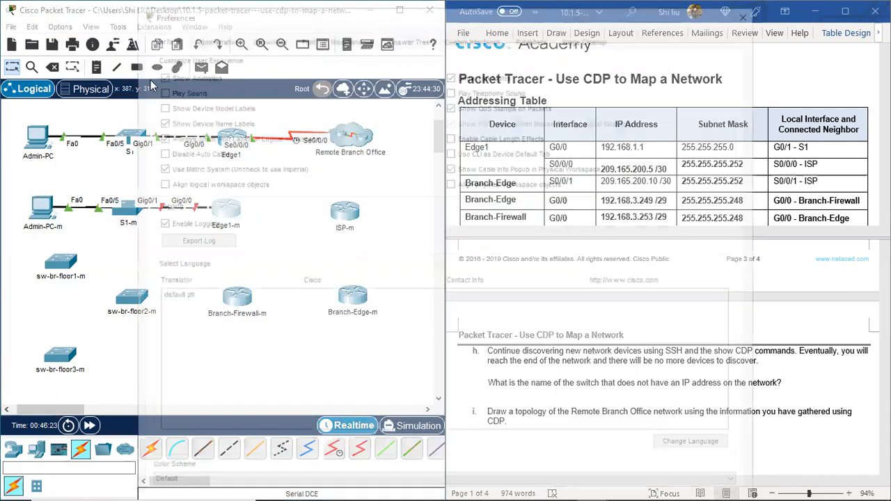
{"action": "left_click", "coordinate": [265, 35]}
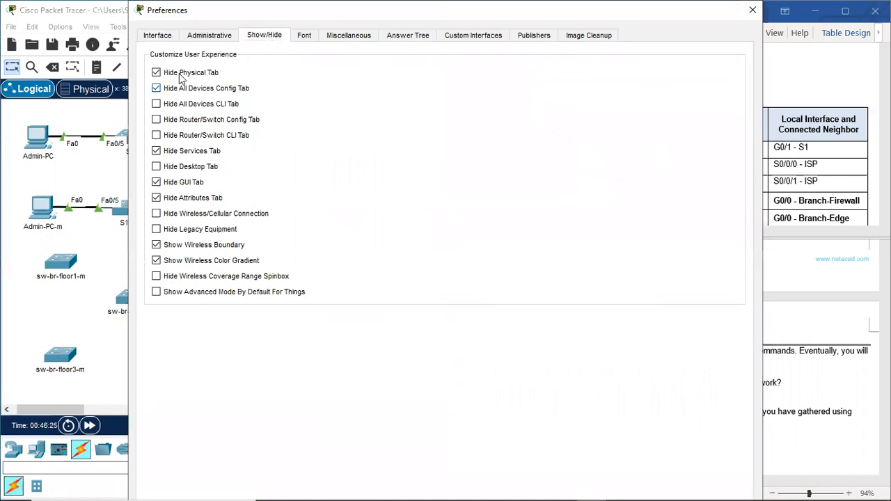
{"action": "left_click", "coordinate": [752, 10]}
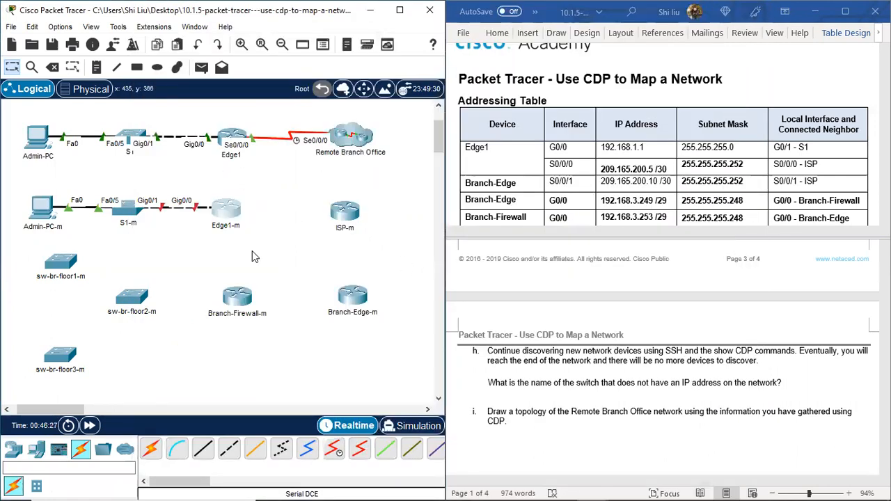
{"action": "left_click", "coordinate": [333, 449]}
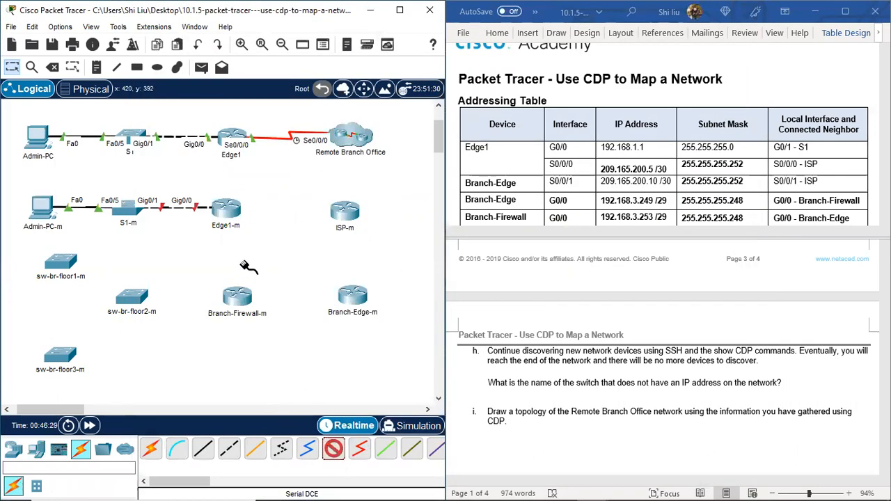
{"action": "left_click", "coordinate": [229, 211]}
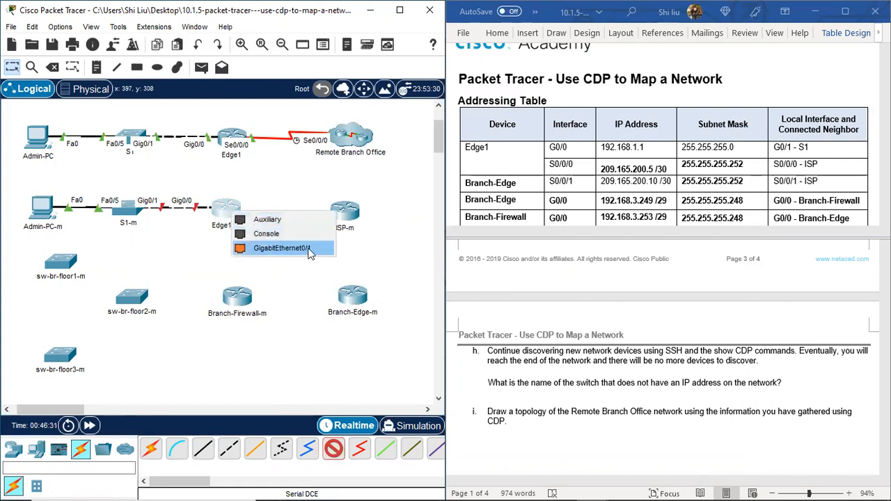
{"action": "left_click", "coordinate": [200, 260]}
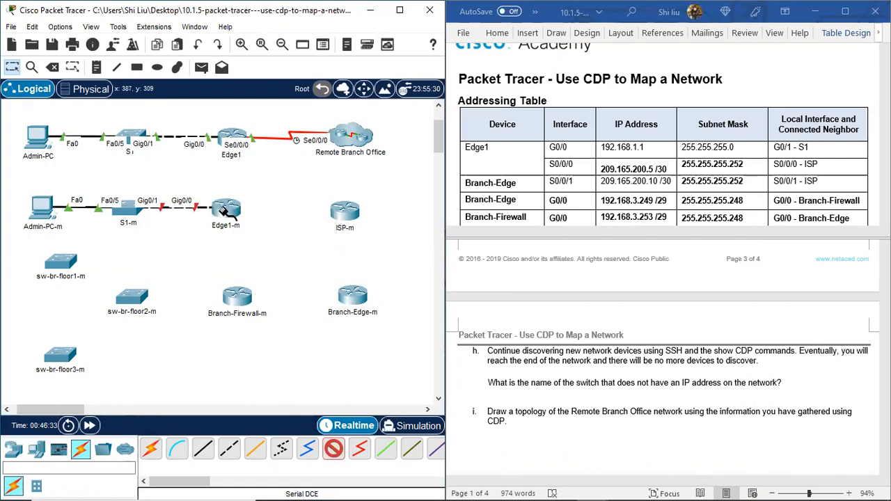
{"action": "left_click", "coordinate": [226, 212]}
{"action": "left_click", "coordinate": [200, 246]}
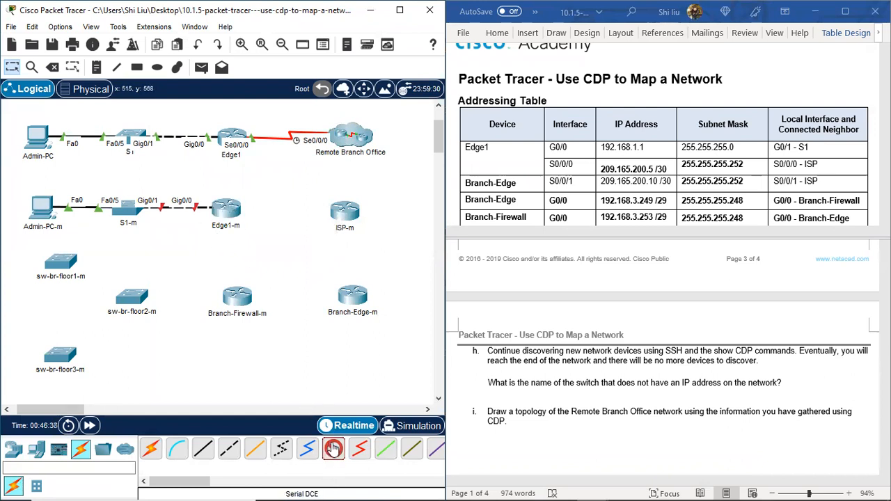
Step: Install an HWIC-2T serial module in the rightmost expansion slot of the Edge1-m router
{"action": "left_click", "coordinate": [226, 210]}
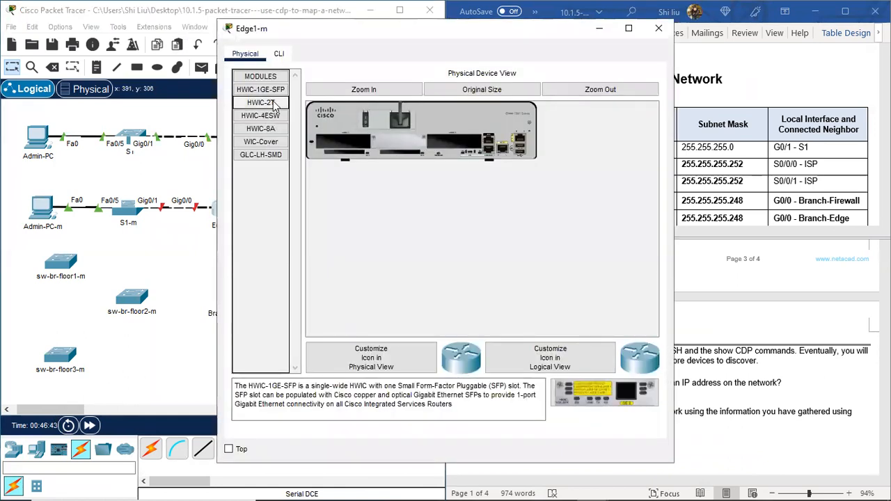
{"action": "left_click_drag", "start_coordinate": [260, 102], "coordinate": [454, 145]}
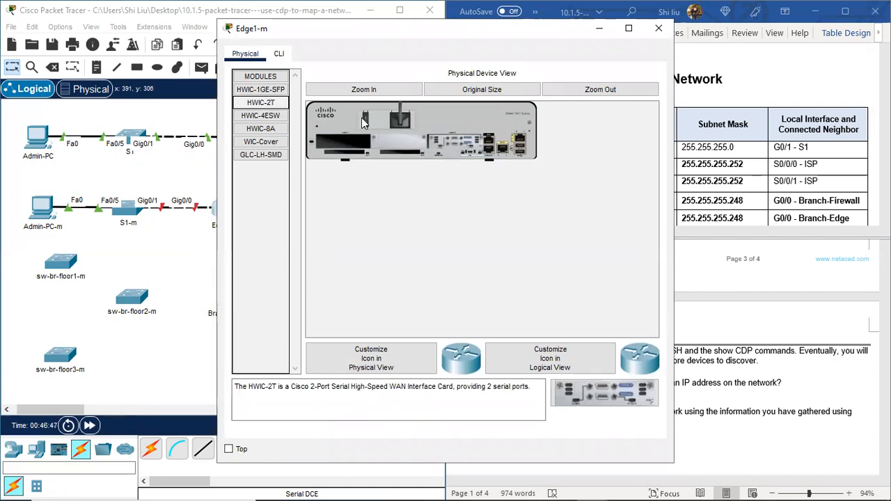
{"action": "left_click", "coordinate": [660, 31]}
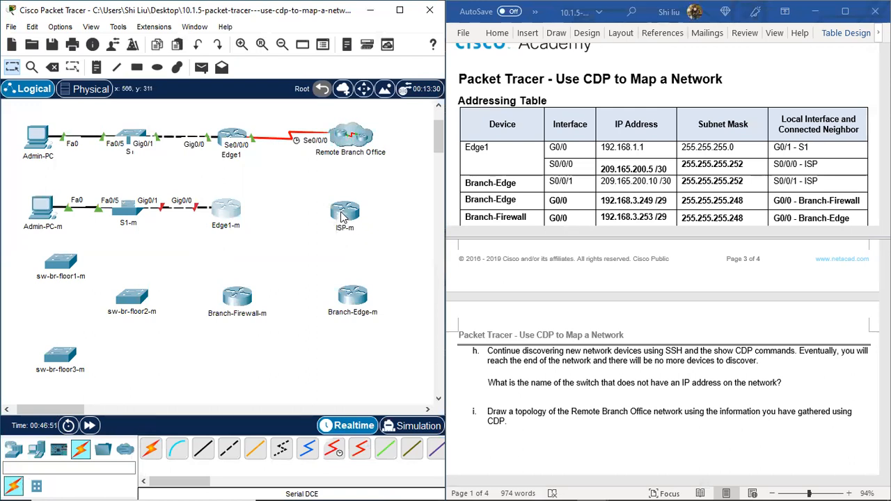
Step: Install an HWIC-2T serial module in the rightmost expansion slot of the ISP-m router
{"action": "left_click", "coordinate": [343, 213]}
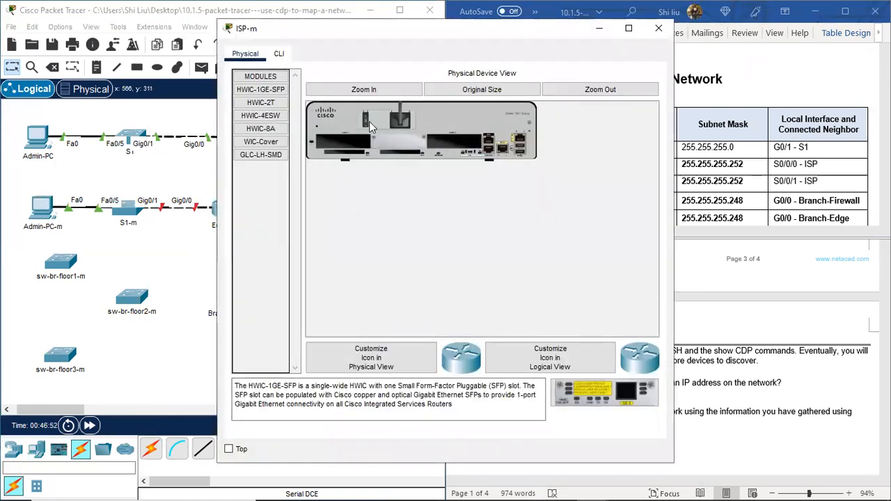
{"action": "left_click_drag", "start_coordinate": [260, 102], "coordinate": [449, 140]}
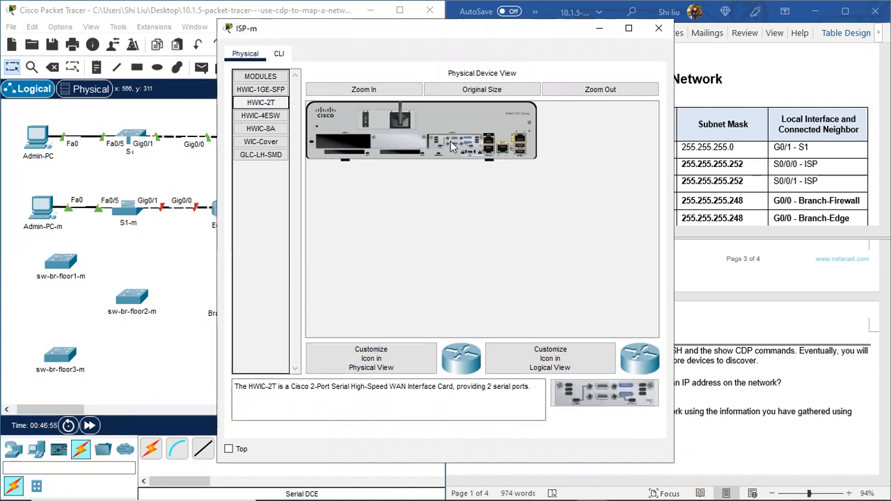
{"action": "left_click", "coordinate": [659, 29]}
Step: Install an HWIC-2T serial module in the rightmost expansion slot of the Branch-Edge-m router
{"action": "left_click", "coordinate": [352, 295]}
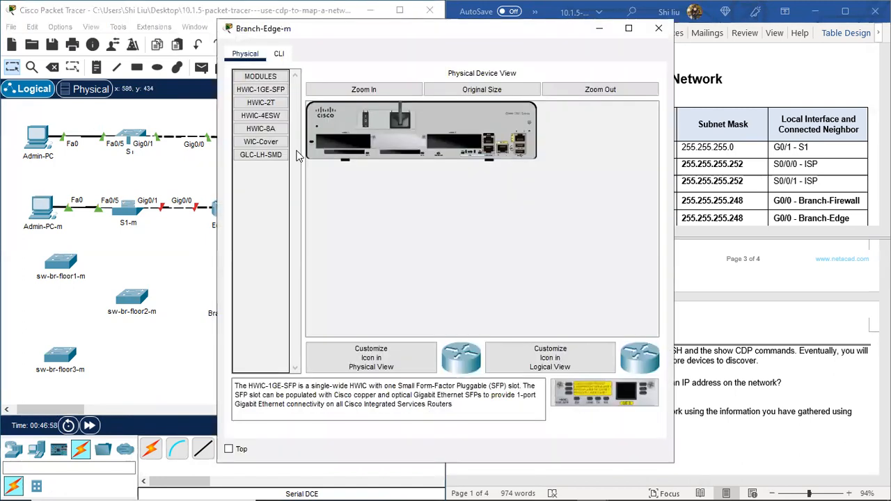
{"action": "left_click_drag", "start_coordinate": [260, 102], "coordinate": [449, 143]}
{"action": "left_click", "coordinate": [367, 119]}
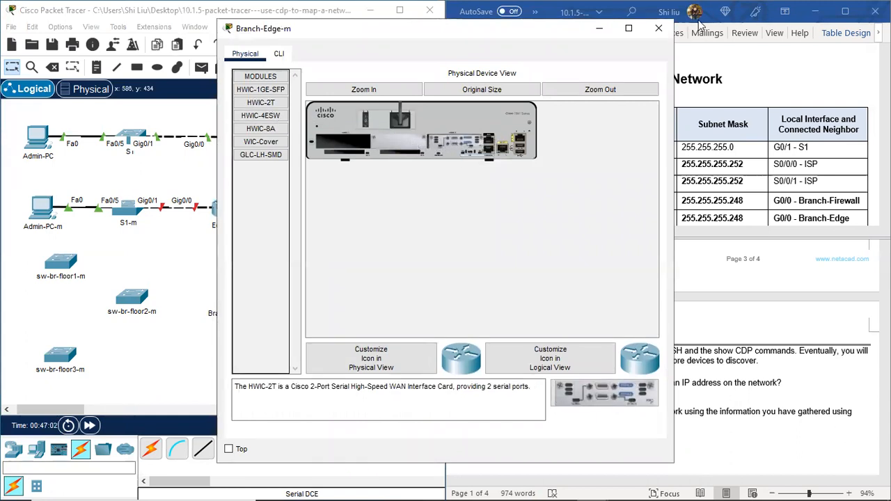
{"action": "left_click", "coordinate": [658, 32]}
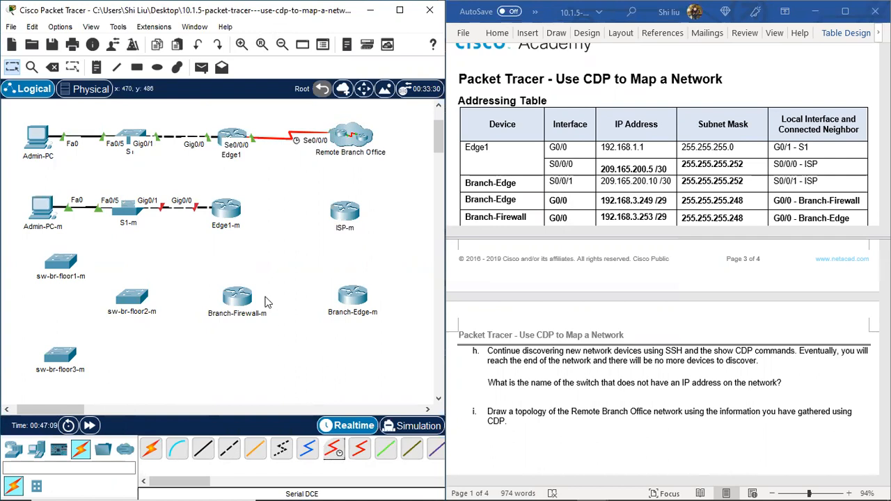
Step: Connect Edge1-m Serial0/0/0 to ISP-m Serial0/0/0 with a serial DCE cable, starting from Edge1-m
{"action": "left_click", "coordinate": [334, 449]}
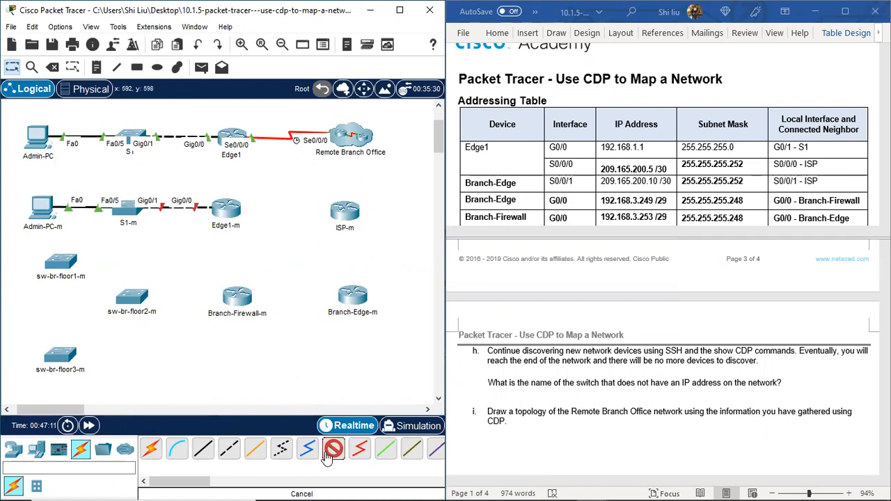
{"action": "left_click", "coordinate": [229, 217]}
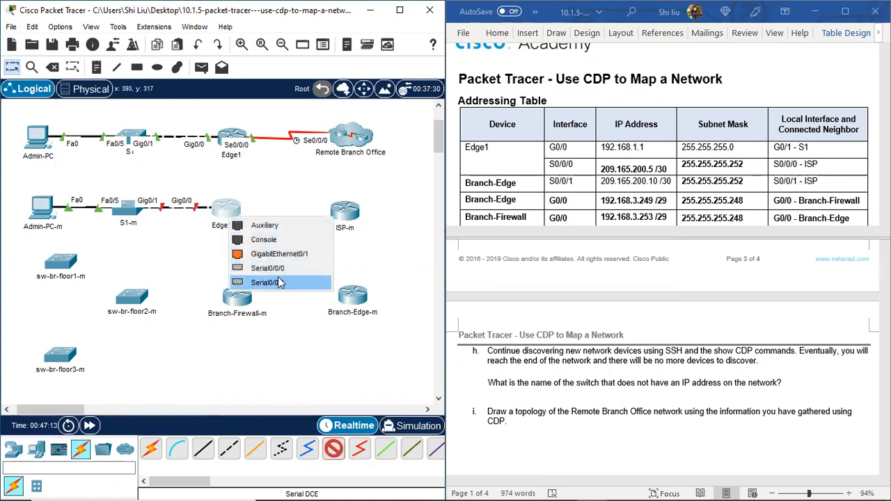
{"action": "left_click", "coordinate": [293, 267]}
{"action": "left_click", "coordinate": [343, 211]}
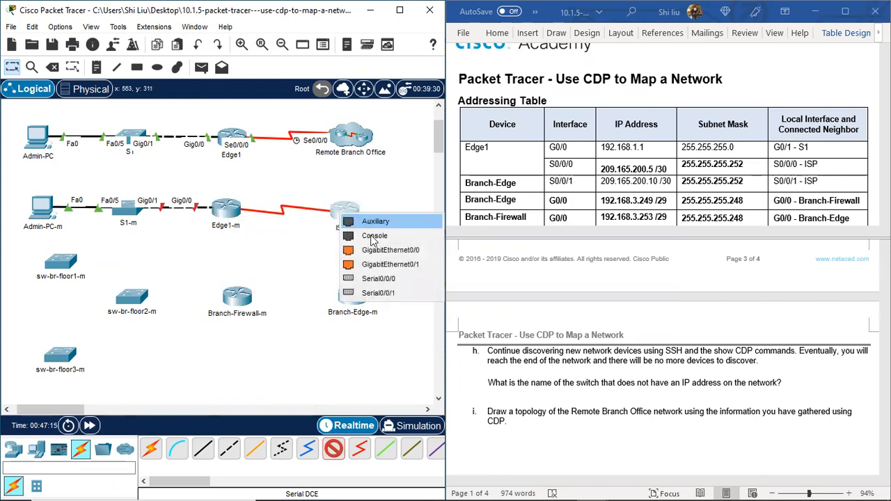
{"action": "left_click", "coordinate": [380, 278]}
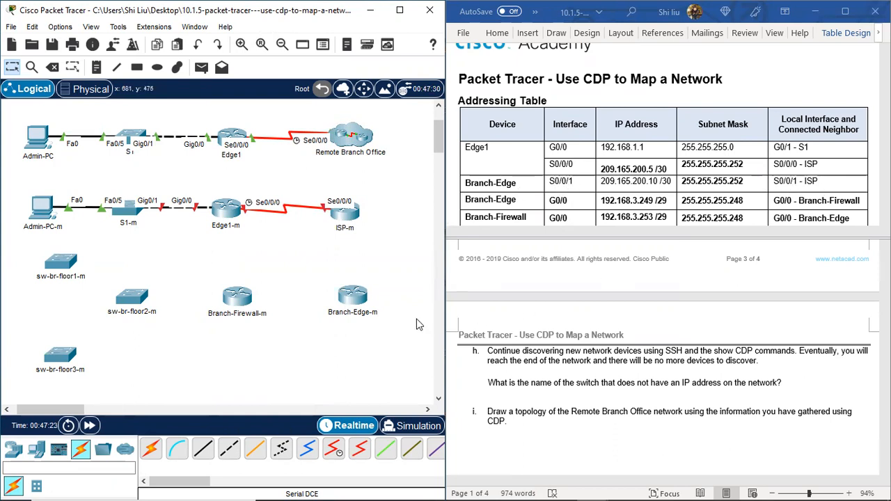
Step: Connect Branch-Edge-m Serial0/0/1 to ISP-m Serial0/0/1 with a serial DCE cable, starting from Branch-Edge-m
{"action": "left_click", "coordinate": [334, 449]}
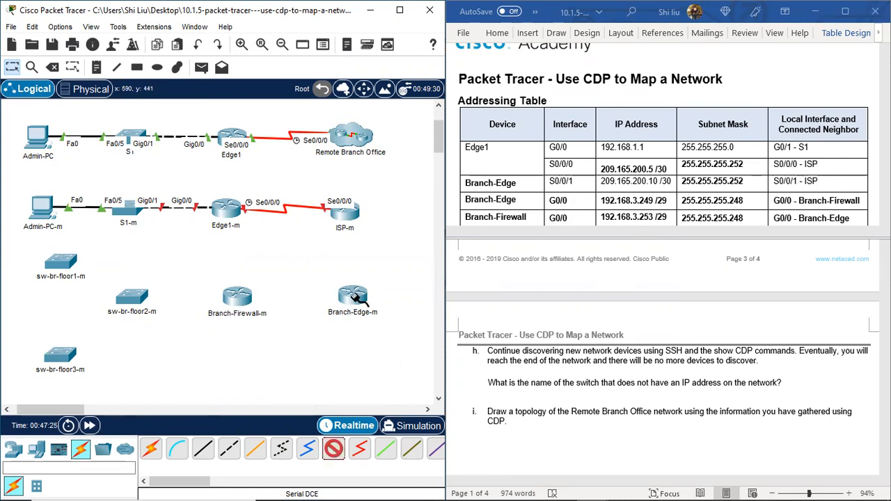
{"action": "left_click", "coordinate": [355, 296]}
{"action": "left_click", "coordinate": [407, 379]}
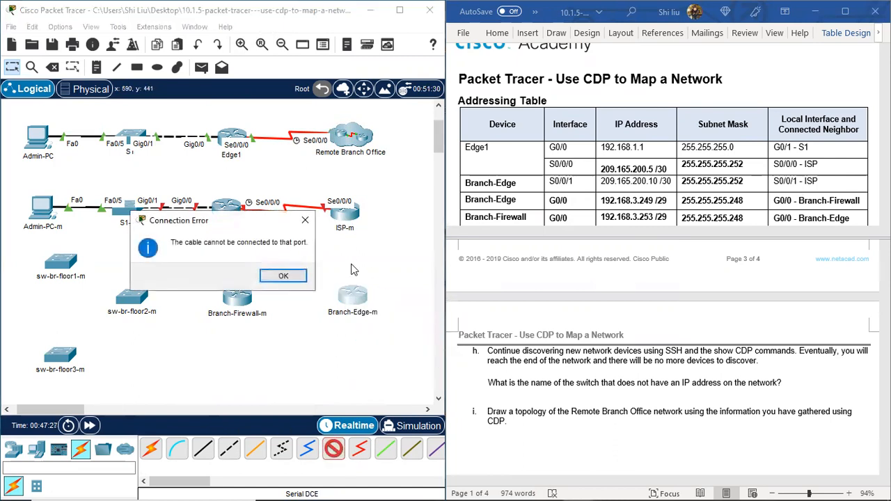
{"action": "left_click", "coordinate": [287, 275]}
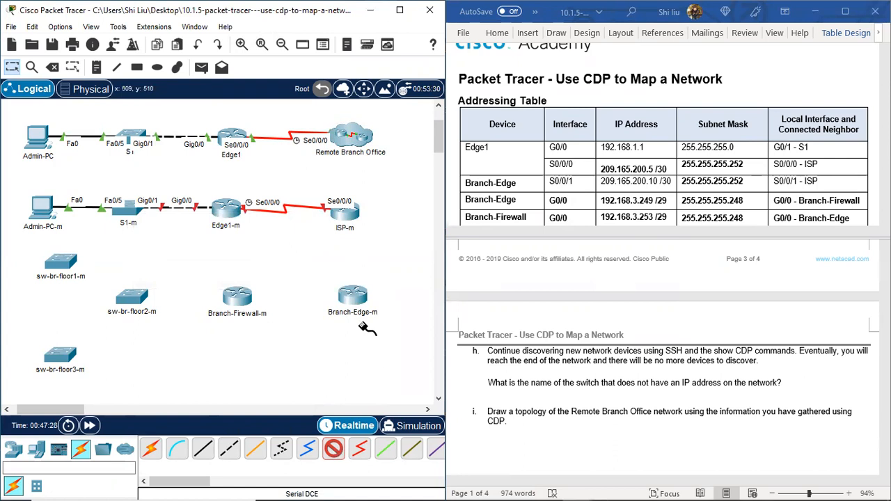
{"action": "left_click", "coordinate": [353, 297]}
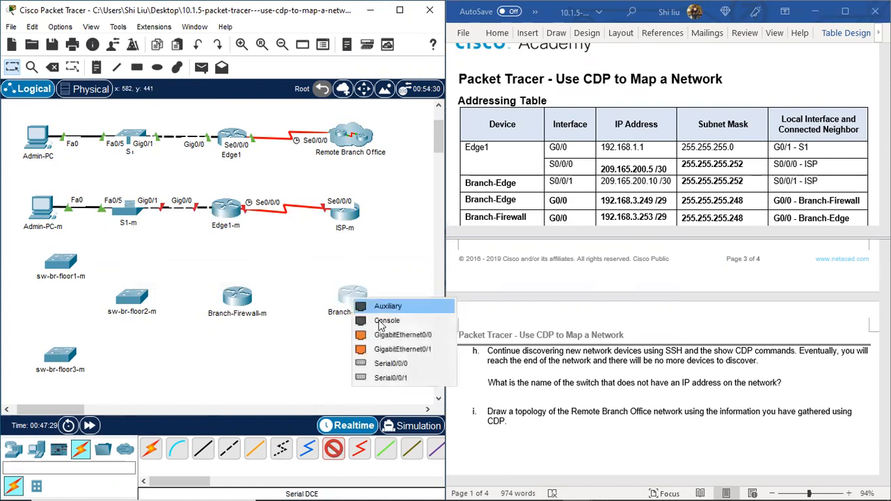
{"action": "left_click", "coordinate": [395, 377]}
{"action": "left_click", "coordinate": [346, 215]}
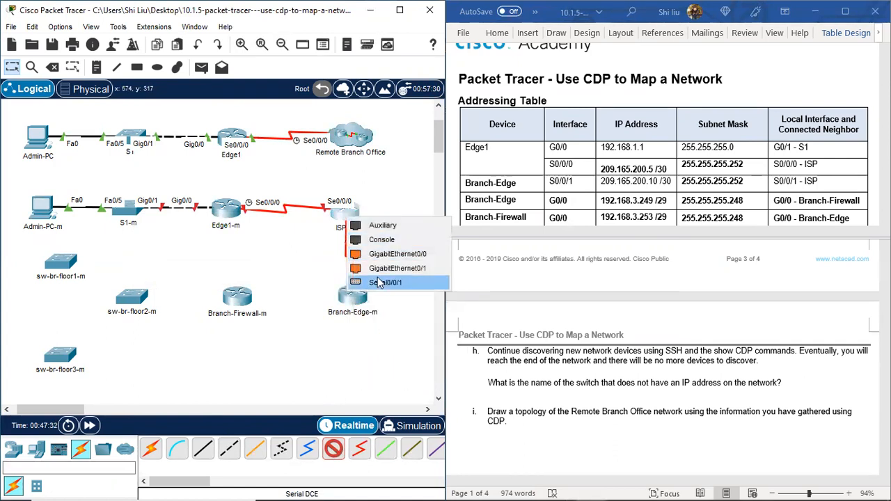
{"action": "left_click", "coordinate": [389, 284]}
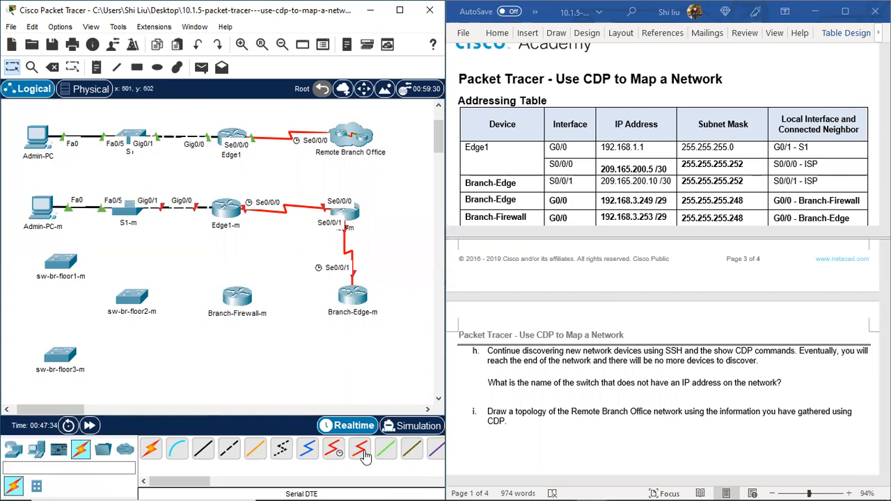
Step: Connect Branch-Edge-m GigabitEthernet0/0 to Branch-Firewall-m GigabitEthernet0/0 with a copper cross-over cable
{"action": "scroll", "coordinate": [575, 208], "scroll_direction": "down", "scroll_amount": 1}
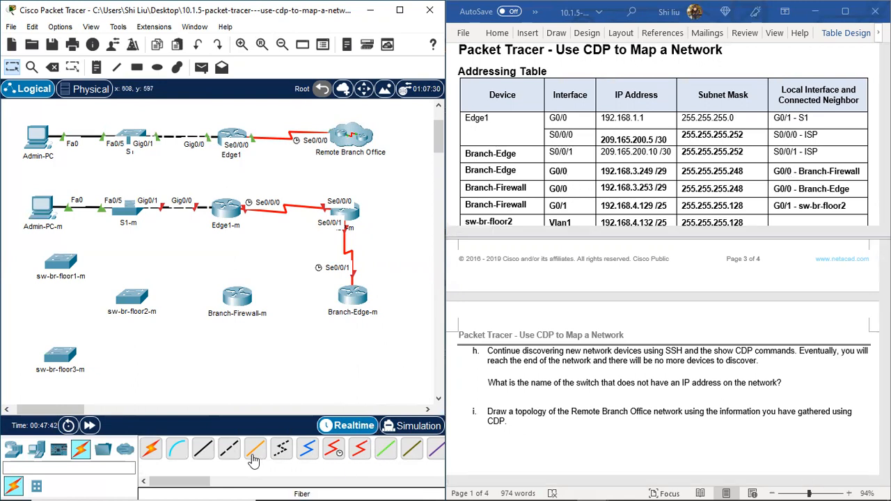
{"action": "left_click", "coordinate": [229, 449]}
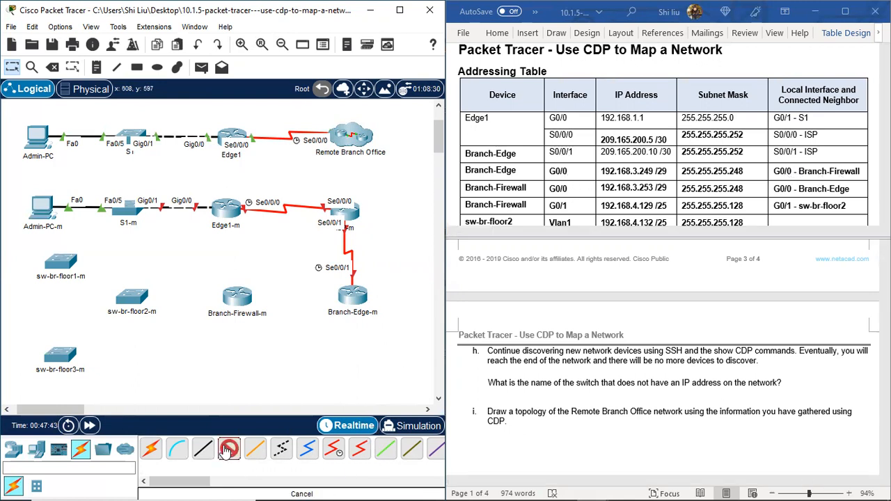
{"action": "left_click", "coordinate": [352, 300]}
{"action": "left_click", "coordinate": [411, 334]}
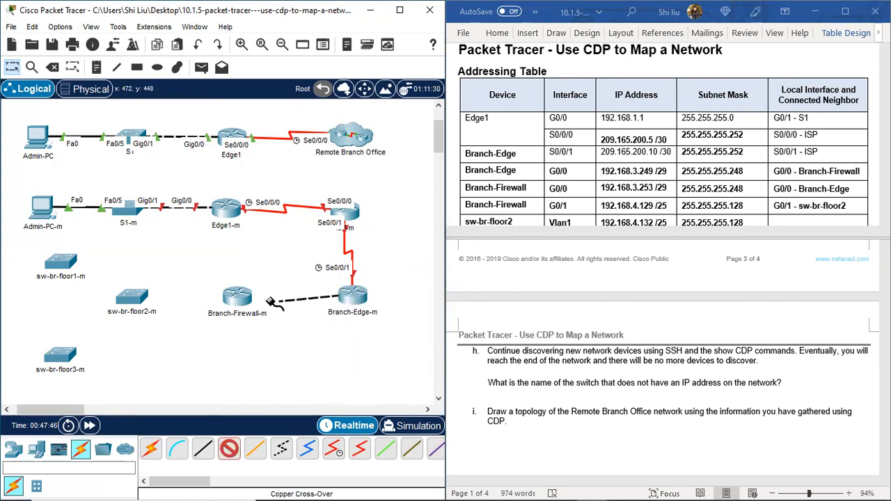
{"action": "left_click", "coordinate": [237, 296]}
{"action": "left_click", "coordinate": [292, 336]}
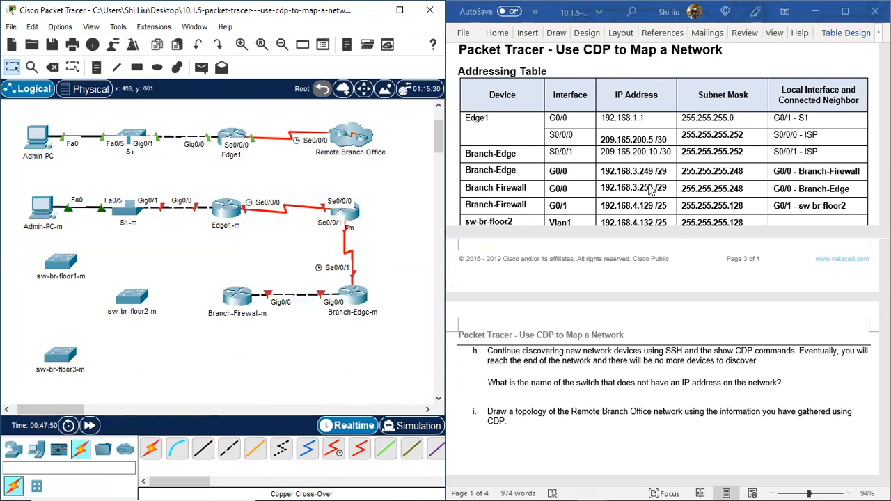
Step: Connect Branch-Firewall-m GigabitEthernet0/1 to sw-br-floor2-m GigabitEthernet0/1 with a copper straight-through cable
{"action": "scroll", "coordinate": [644, 192], "scroll_direction": "down", "scroll_amount": 1}
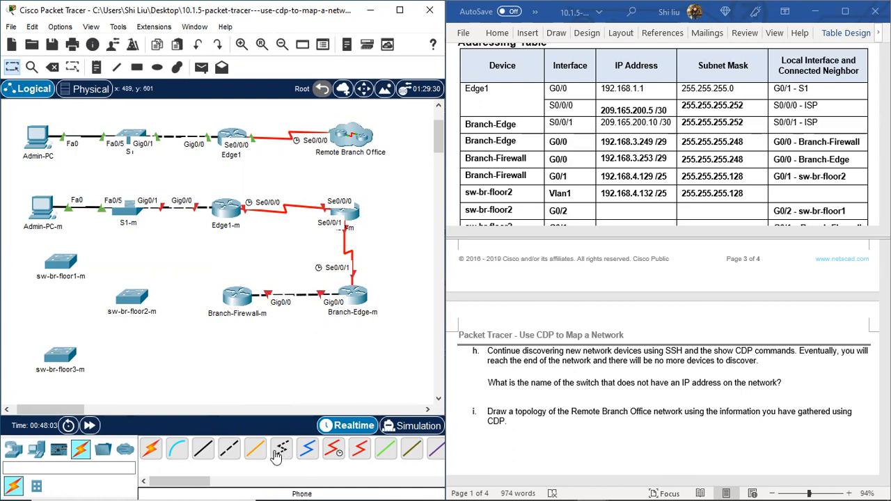
{"action": "left_click", "coordinate": [197, 453]}
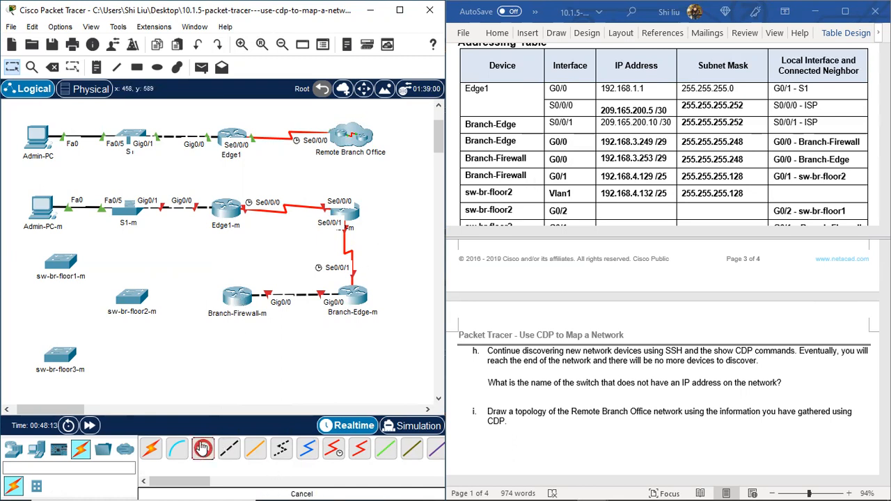
{"action": "mouse_move", "coordinate": [237, 297]}
{"action": "left_click", "coordinate": [237, 298]}
{"action": "left_click", "coordinate": [269, 336]}
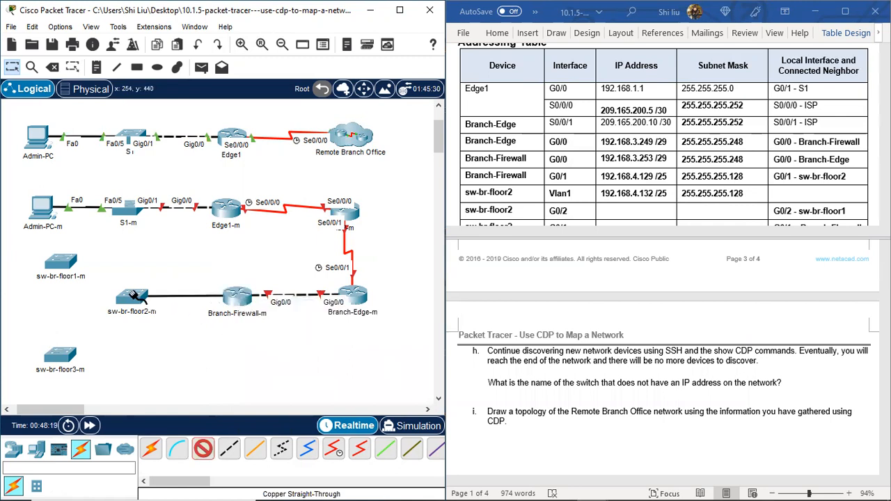
{"action": "left_click", "coordinate": [136, 298]}
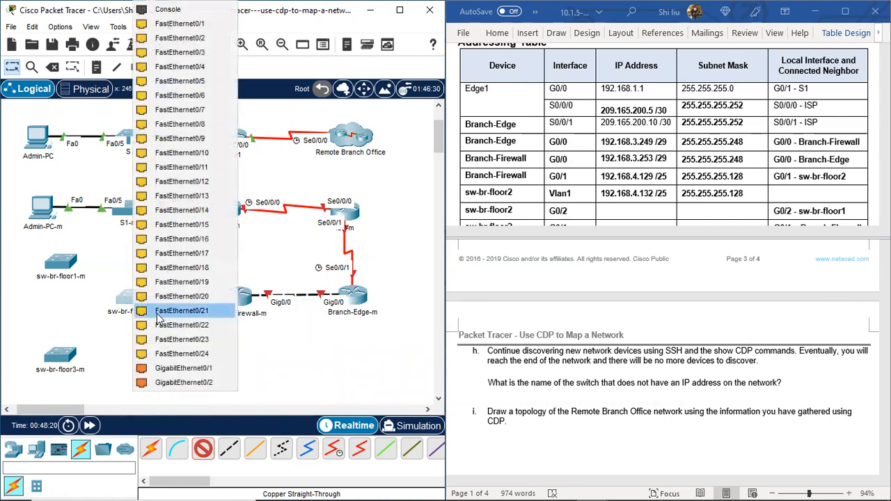
{"action": "left_click", "coordinate": [215, 368]}
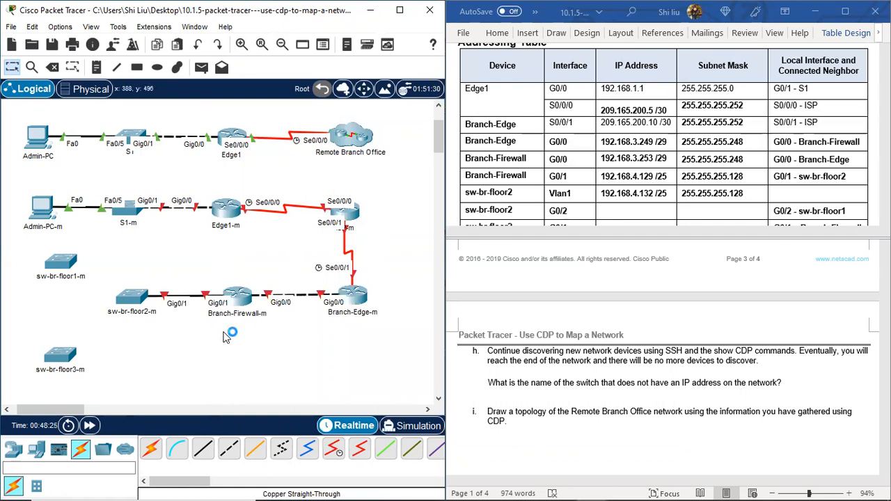
Step: Connect sw-br-floor2-m GigabitEthernet0/2 to sw-br-floor1-m GigabitEthernet0/2 with a copper cross-over cable
{"action": "scroll", "coordinate": [187, 336], "scroll_direction": "down", "scroll_amount": 2}
{"action": "scroll", "coordinate": [578, 218], "scroll_direction": "down", "scroll_amount": 1}
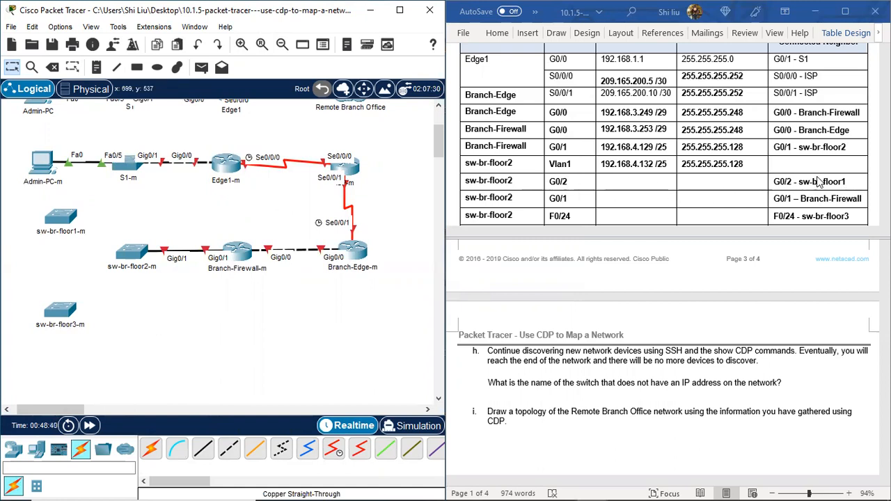
{"action": "left_click", "coordinate": [231, 451]}
{"action": "left_click", "coordinate": [131, 252]}
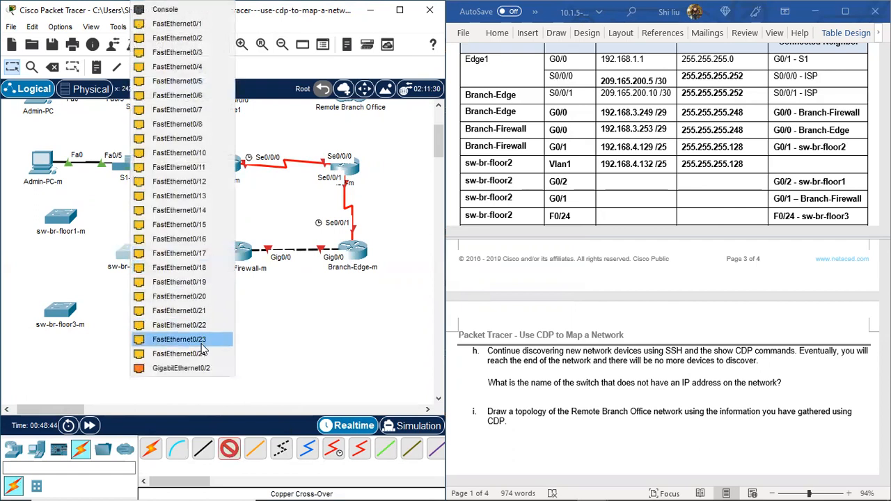
{"action": "left_click", "coordinate": [209, 368]}
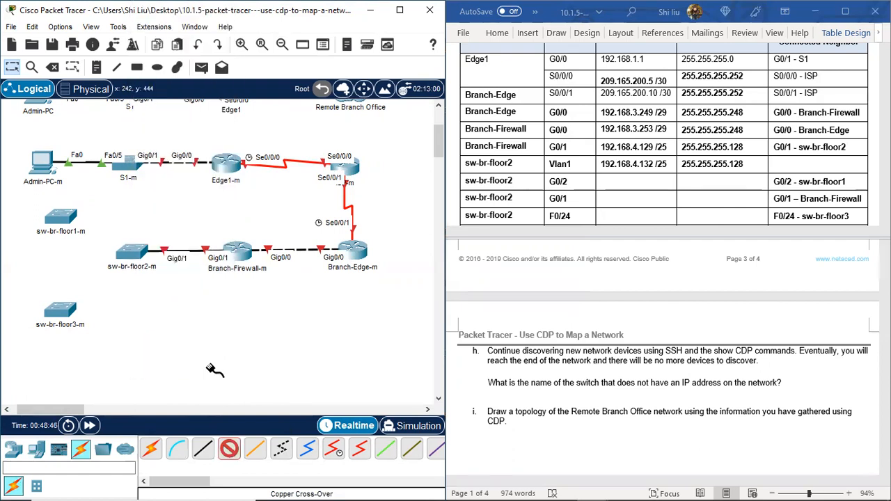
{"action": "left_click", "coordinate": [57, 212]}
{"action": "left_click", "coordinate": [145, 382]}
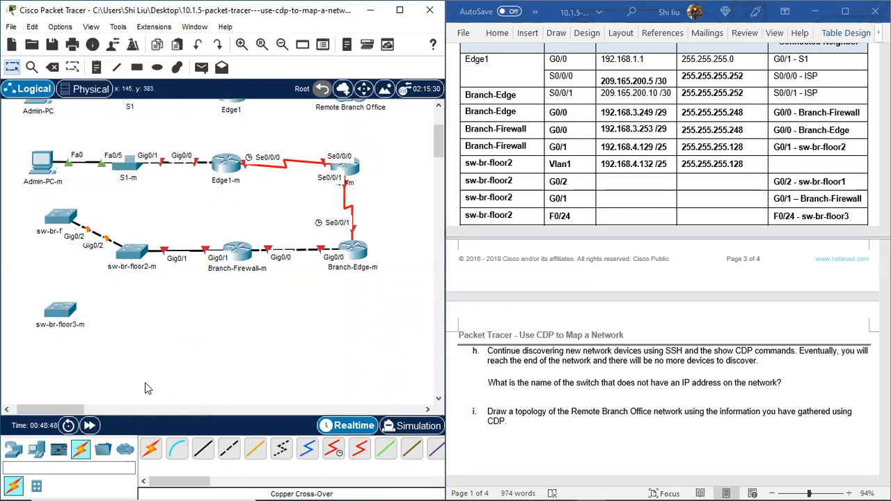
Step: Connect sw-br-floor2-m FastEthernet0/24 to sw-br-floor3-m FastEthernet0/24 with a copper cross-over cable
{"action": "scroll", "coordinate": [507, 201], "scroll_direction": "down", "scroll_amount": 1}
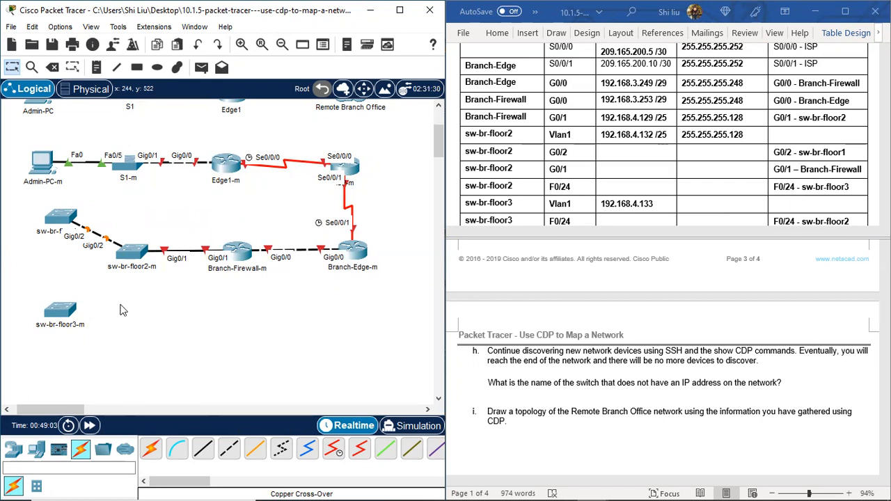
{"action": "left_click", "coordinate": [229, 448]}
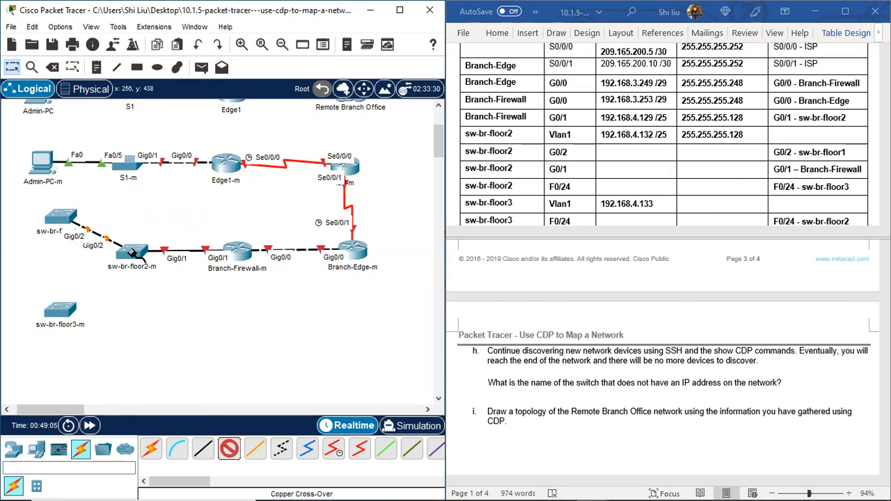
{"action": "left_click", "coordinate": [134, 253]}
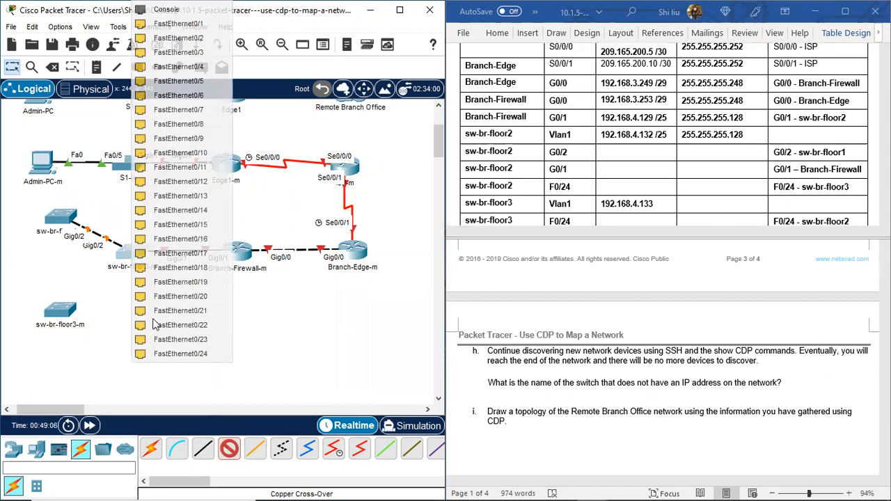
{"action": "left_click", "coordinate": [193, 355]}
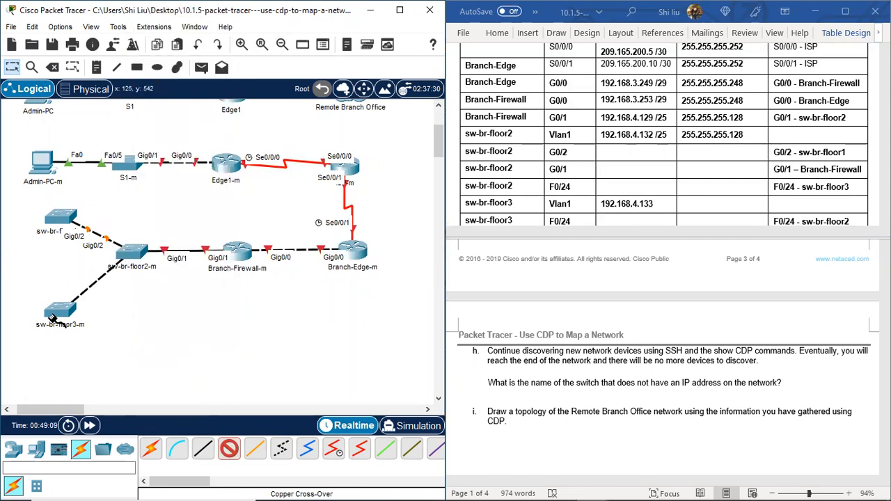
{"action": "left_click", "coordinate": [68, 311]}
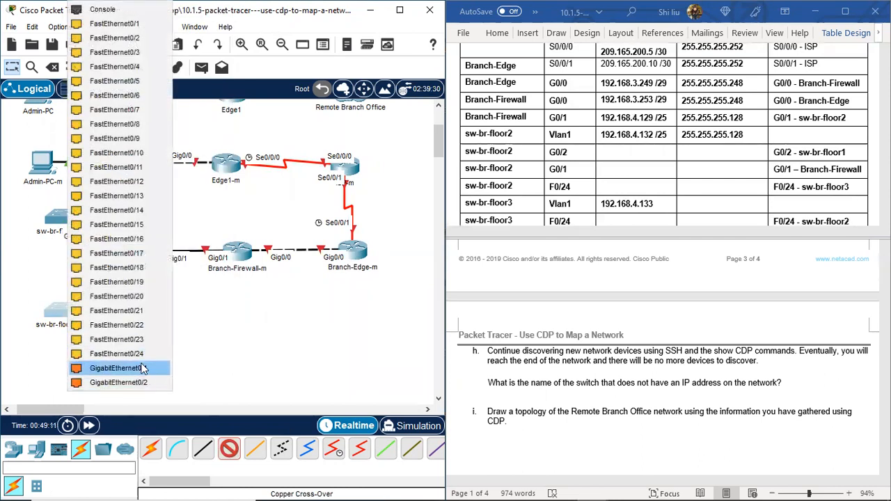
{"action": "left_click", "coordinate": [136, 353]}
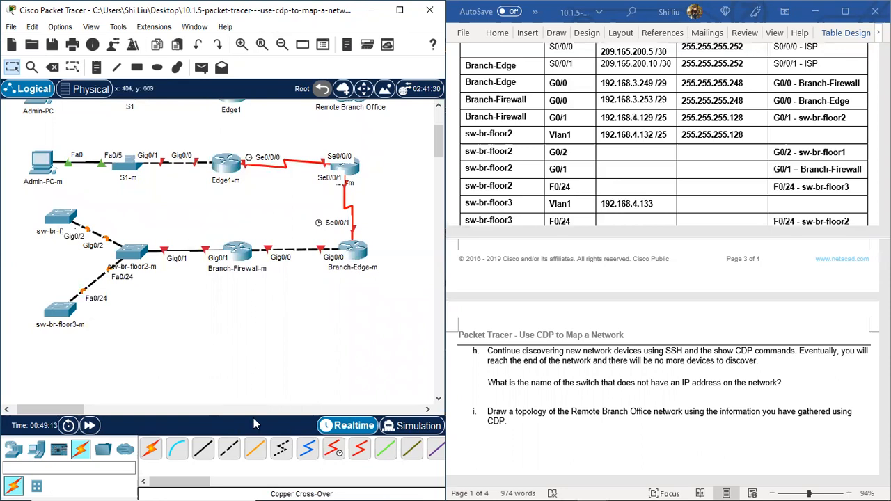
{"action": "scroll", "coordinate": [662, 174], "scroll_direction": "down", "scroll_amount": 2}
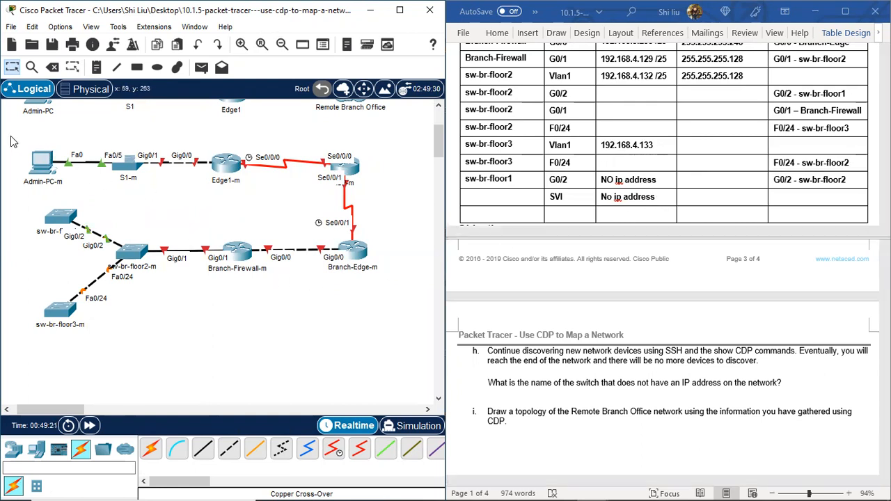
Step: Add a note reading Vlan1 just above the sw-br-floor2-m switch in the drawn topology
{"action": "left_click_drag", "start_coordinate": [11, 141], "coordinate": [506, 357]}
{"action": "scroll", "coordinate": [665, 279], "scroll_direction": "up", "scroll_amount": 3}
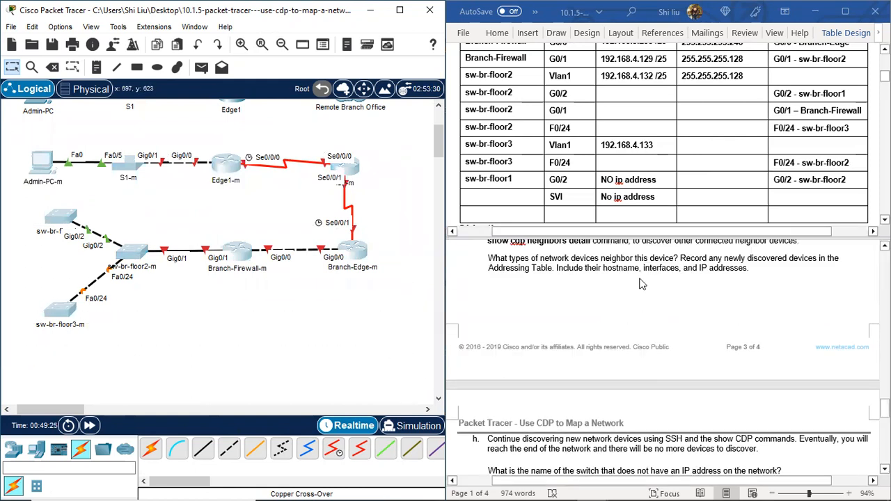
{"action": "scroll", "coordinate": [648, 176], "scroll_direction": "up", "scroll_amount": 2}
{"action": "scroll", "coordinate": [635, 136], "scroll_direction": "up", "scroll_amount": 3}
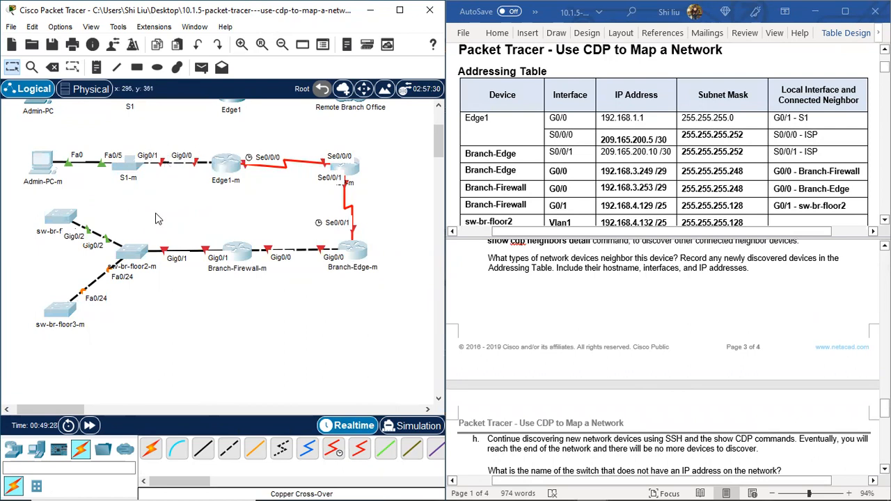
{"action": "scroll", "coordinate": [563, 137], "scroll_direction": "down", "scroll_amount": 3}
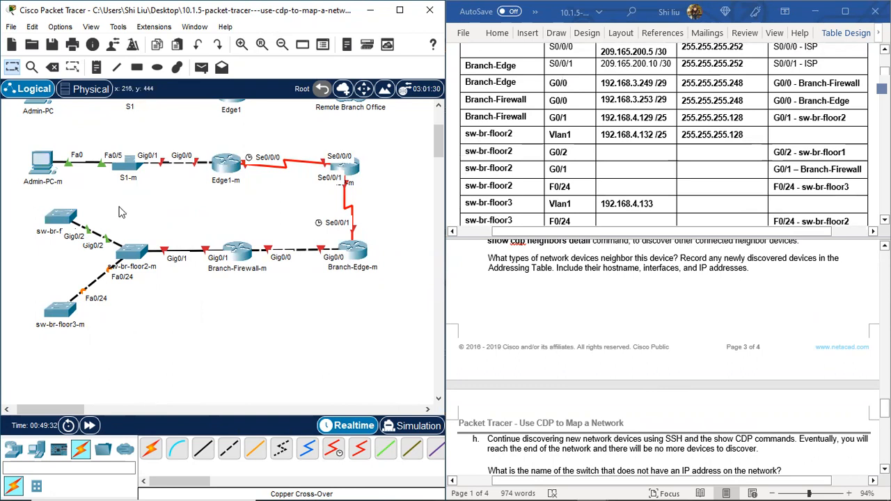
{"action": "left_click", "coordinate": [96, 67]}
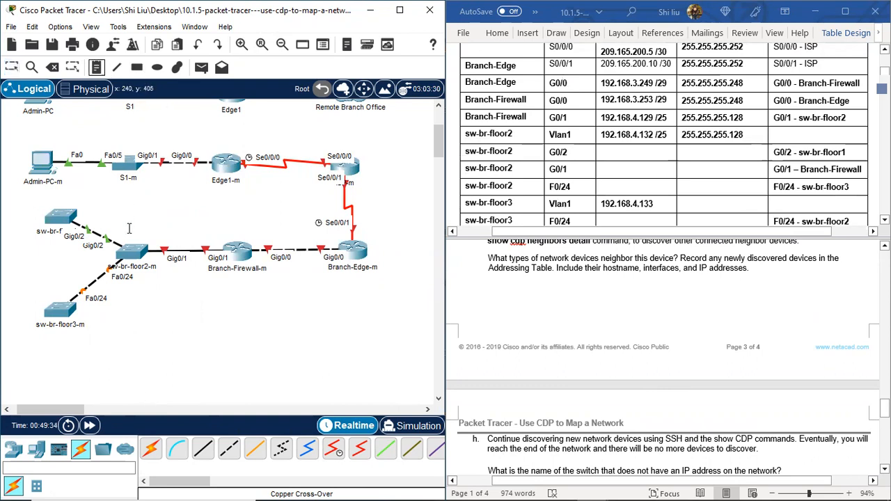
{"action": "left_click", "coordinate": [129, 228]}
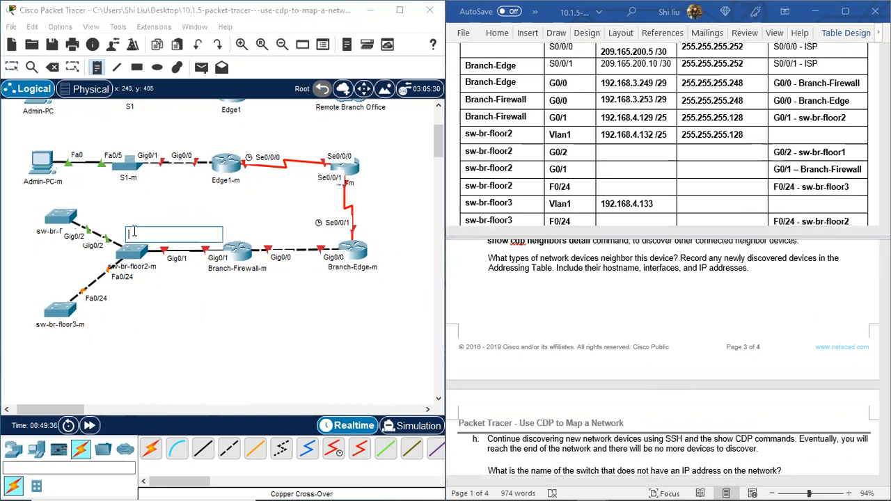
{"action": "type", "text": "Vlan1"}
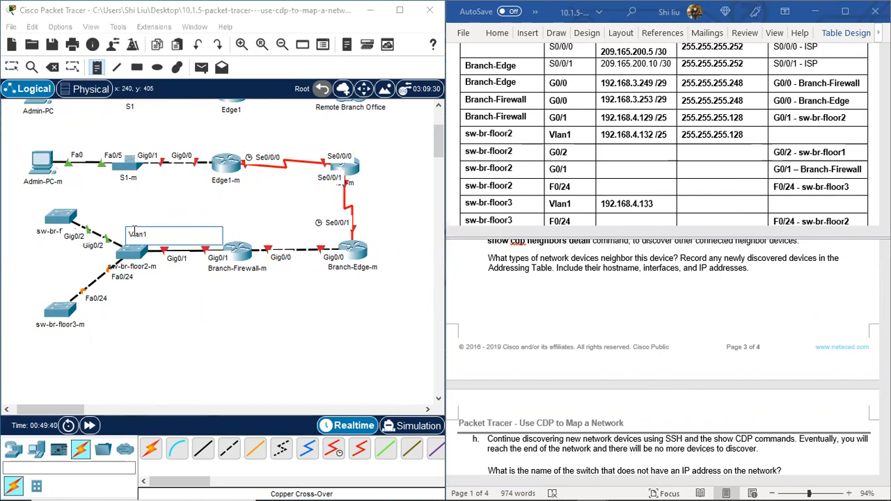
{"action": "left_click", "coordinate": [11, 67]}
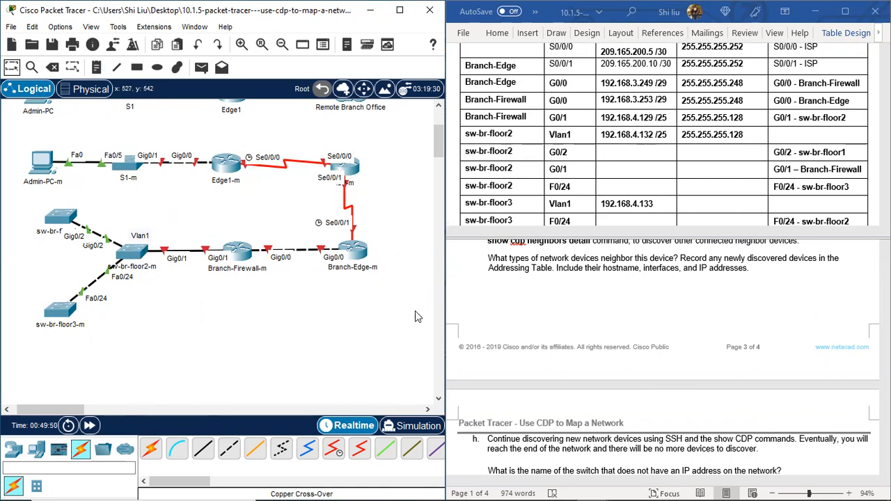
Step: Add another Vlan1 note and place it directly below the sw-br-floor3-m switch's name
{"action": "scroll", "coordinate": [599, 188], "scroll_direction": "down", "scroll_amount": 2}
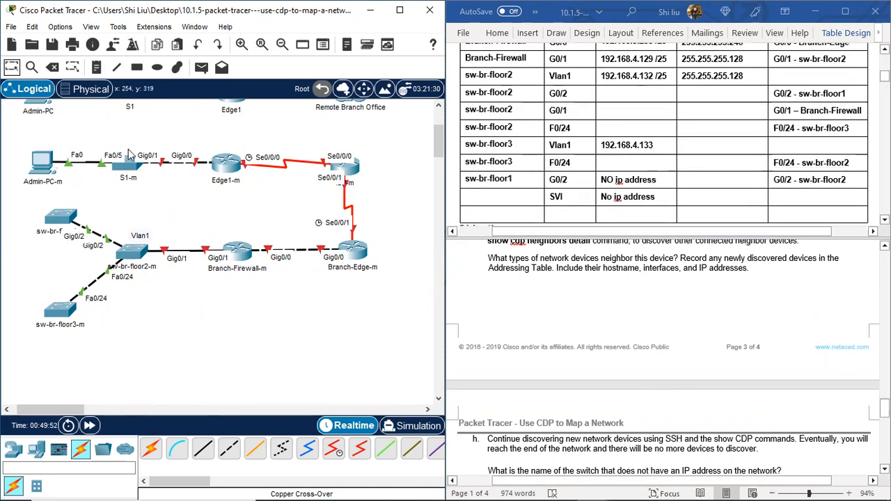
{"action": "double_click", "coordinate": [143, 235]}
{"action": "left_click_drag", "start_coordinate": [148, 233], "coordinate": [125, 231]}
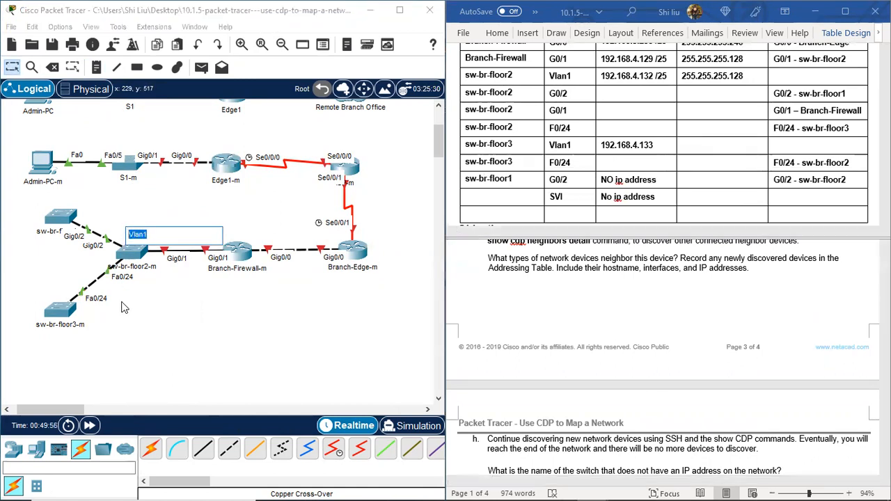
{"action": "left_click", "coordinate": [13, 66]}
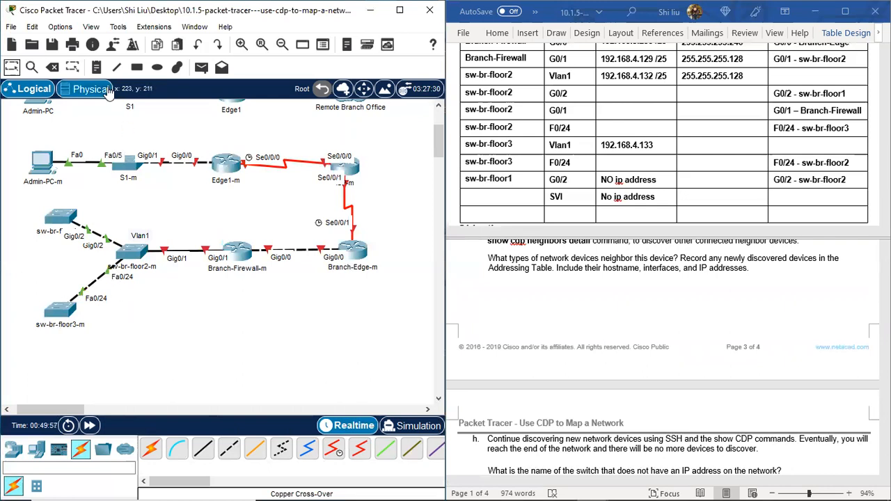
{"action": "left_click", "coordinate": [96, 66]}
{"action": "left_click", "coordinate": [117, 301]}
{"action": "type", "text": "Vlan1"}
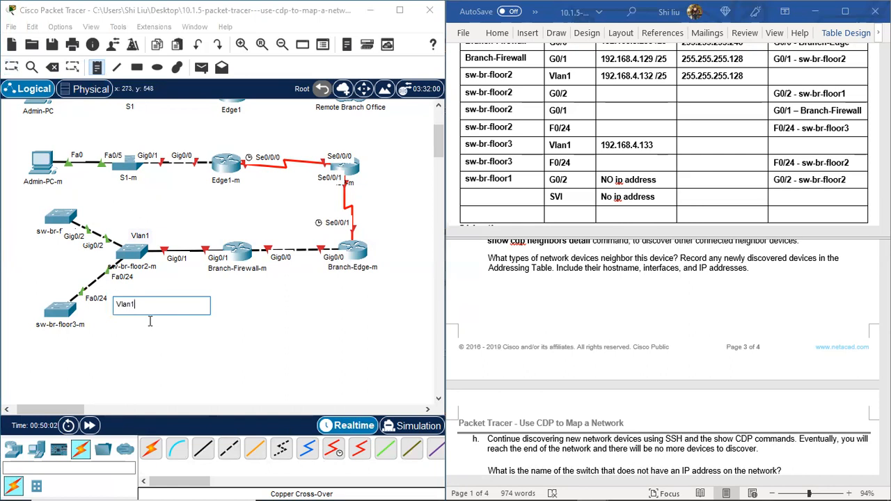
{"action": "left_click", "coordinate": [12, 70]}
{"action": "left_click_drag", "start_coordinate": [130, 306], "coordinate": [60, 342]}
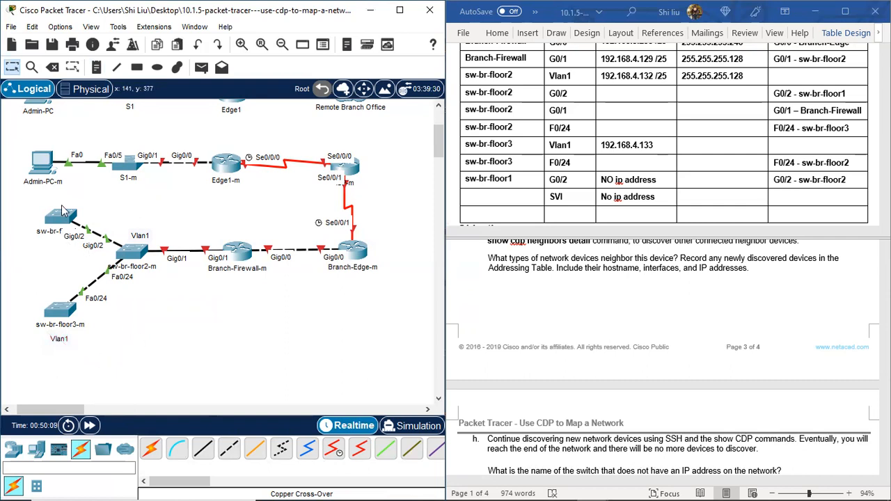
Step: Move the sw-br-floor1-m switch slightly up, away from sw-br-floor2-m
{"action": "left_click_drag", "start_coordinate": [61, 215], "coordinate": [63, 203]}
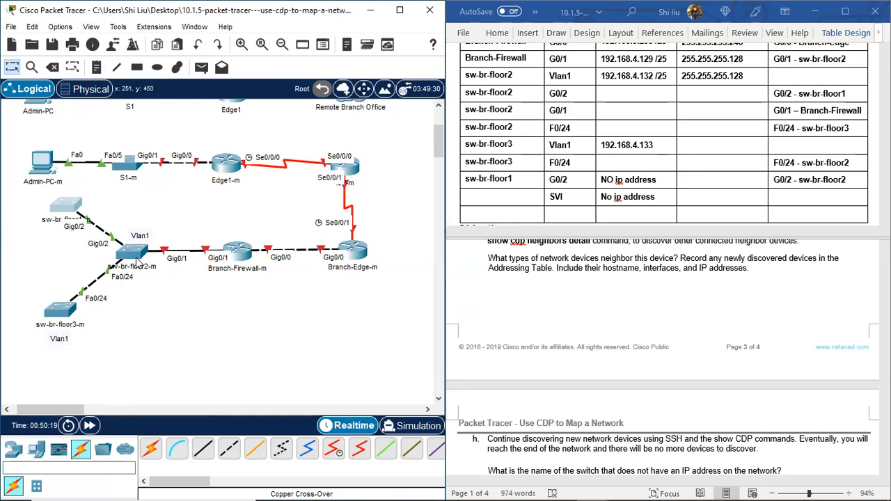
{"action": "mouse_move", "coordinate": [62, 313]}
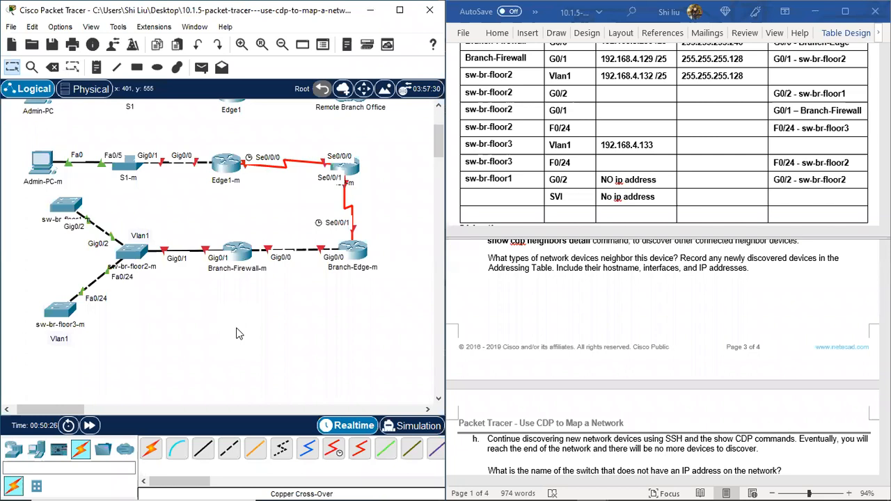
Step: Review lab instructions f to i and the Addressing Table entries against the drawn topology
{"action": "scroll", "coordinate": [765, 296], "scroll_direction": "up", "scroll_amount": 3}
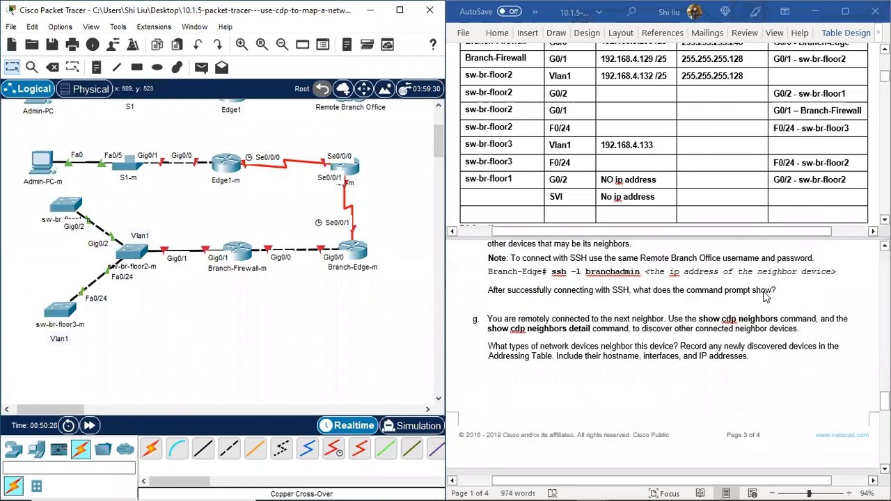
{"action": "scroll", "coordinate": [765, 296], "scroll_direction": "down", "scroll_amount": 4}
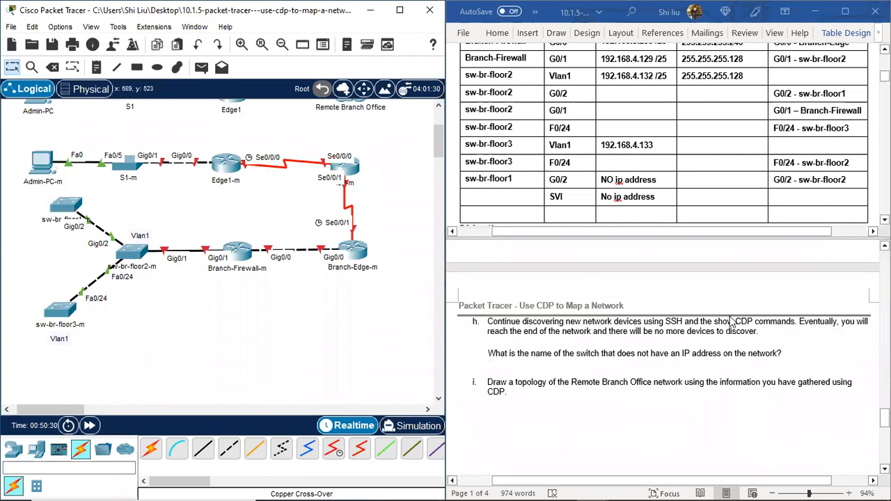
{"action": "scroll", "coordinate": [747, 313], "scroll_direction": "up", "scroll_amount": 3}
{"action": "scroll", "coordinate": [724, 173], "scroll_direction": "up", "scroll_amount": 5}
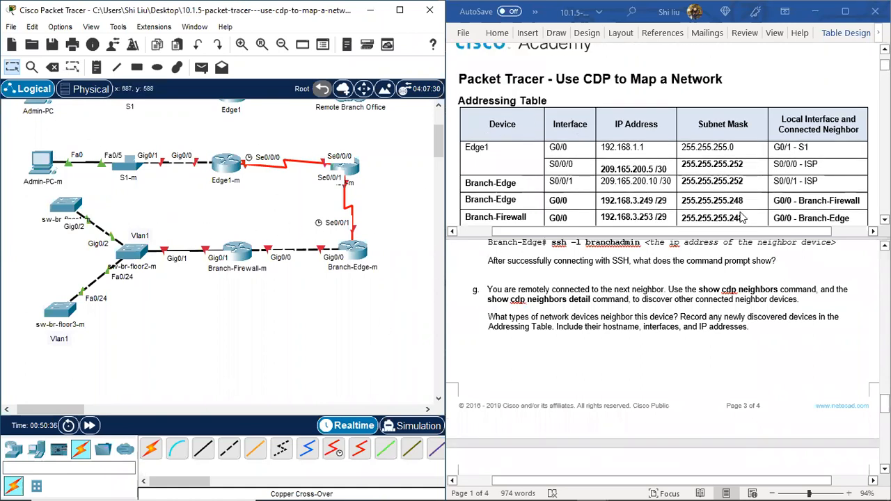
{"action": "scroll", "coordinate": [686, 213], "scroll_direction": "up", "scroll_amount": 3}
{"action": "scroll", "coordinate": [747, 126], "scroll_direction": "down", "scroll_amount": 1}
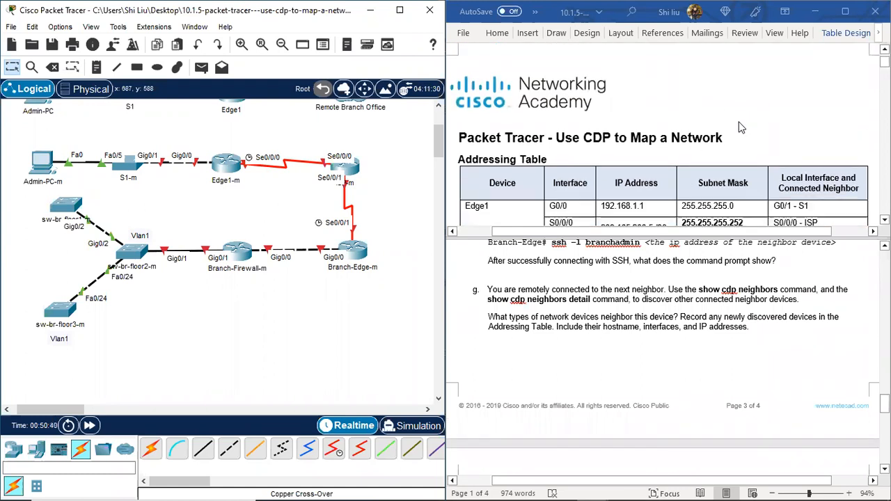
{"action": "scroll", "coordinate": [741, 127], "scroll_direction": "down", "scroll_amount": 1}
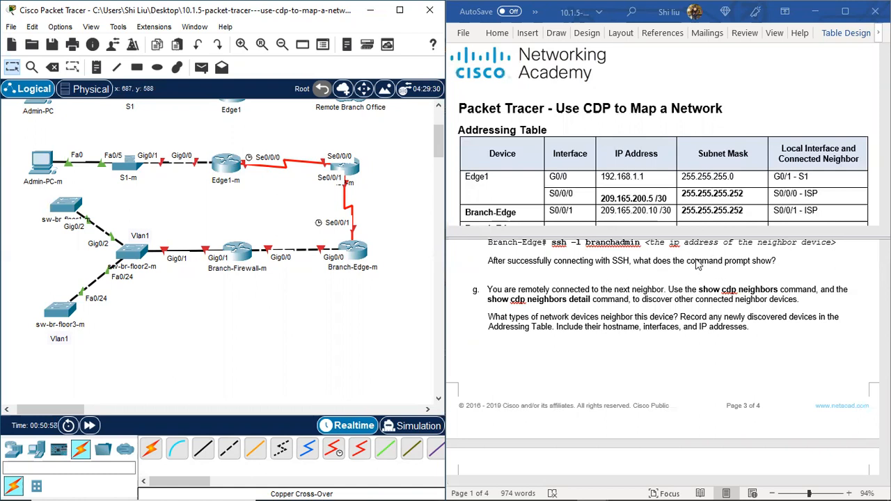
{"action": "scroll", "coordinate": [696, 261], "scroll_direction": "up", "scroll_amount": 3}
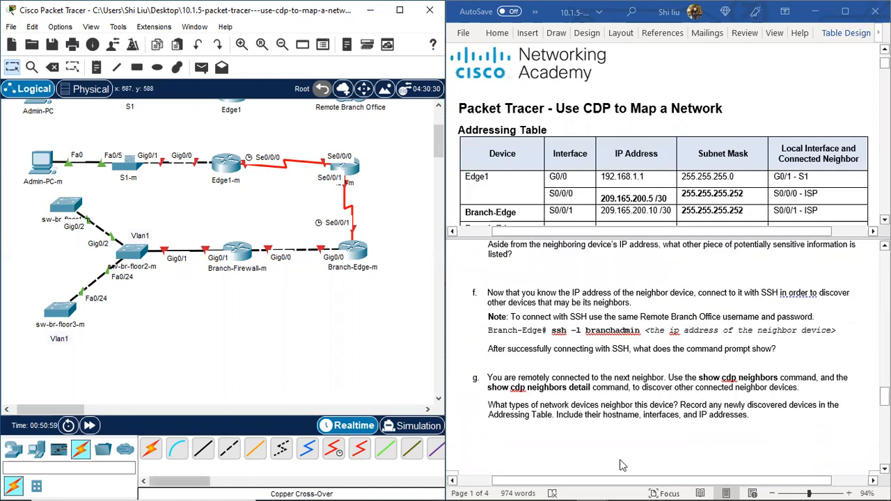
{"action": "left_click", "coordinate": [535, 486]}
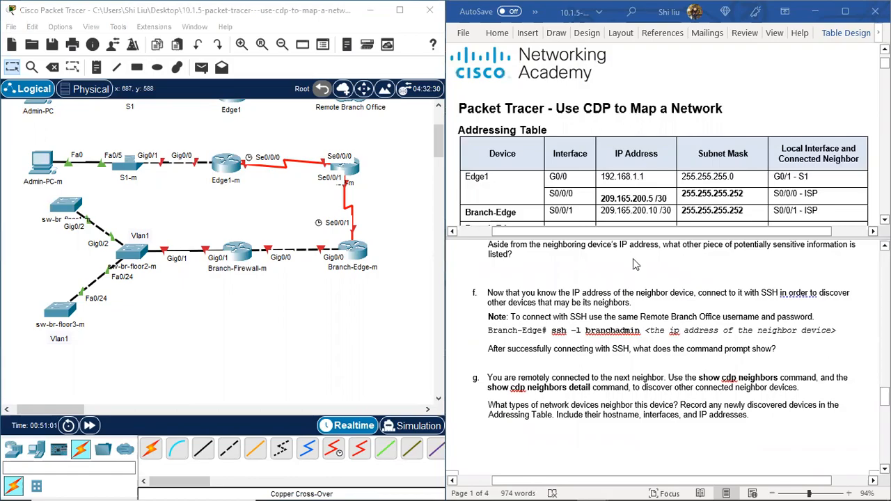